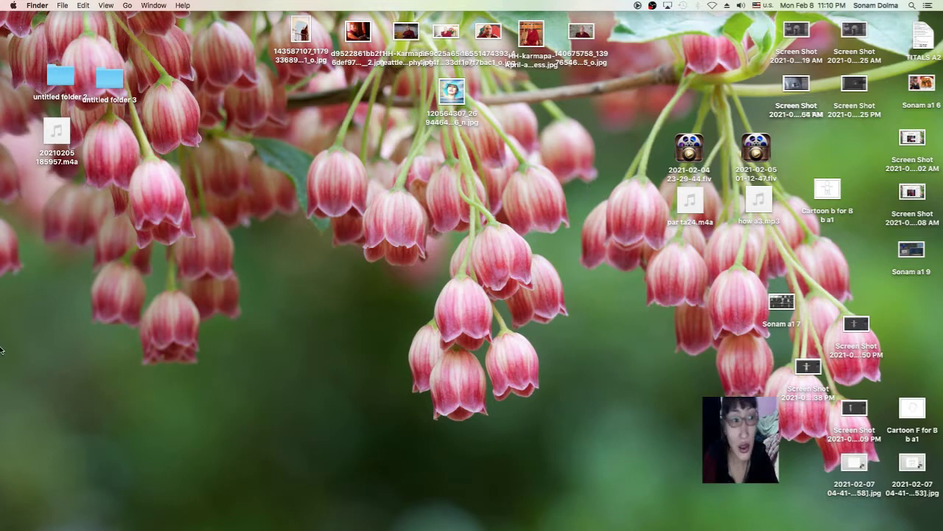
- Switch to Blender and open the file "Step by step all in one.blend" from the Documents folder
click(30, 189)
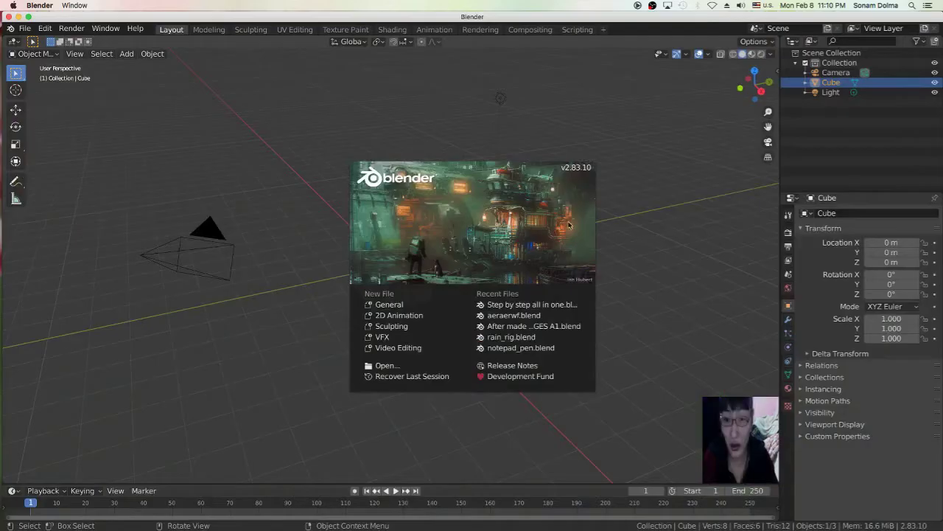
click(458, 89)
middle_drag(465, 103, 541, 121)
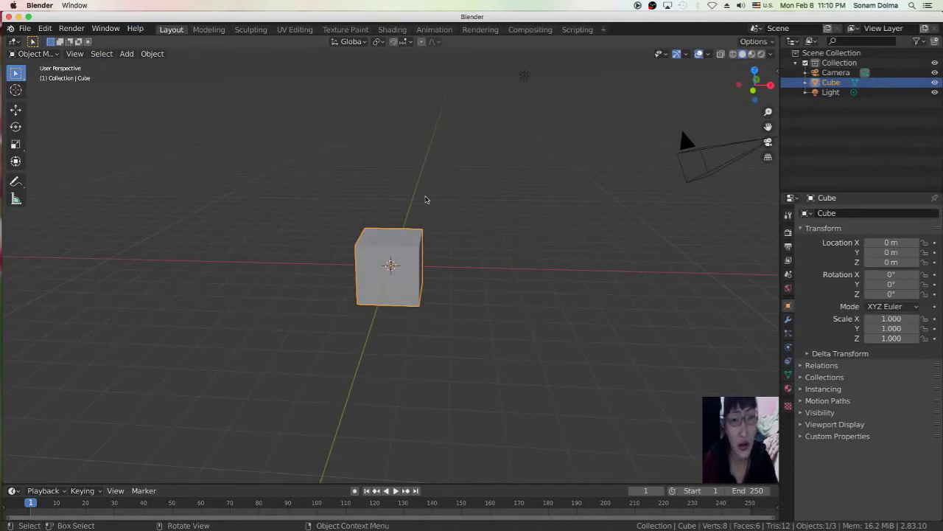
click(24, 28)
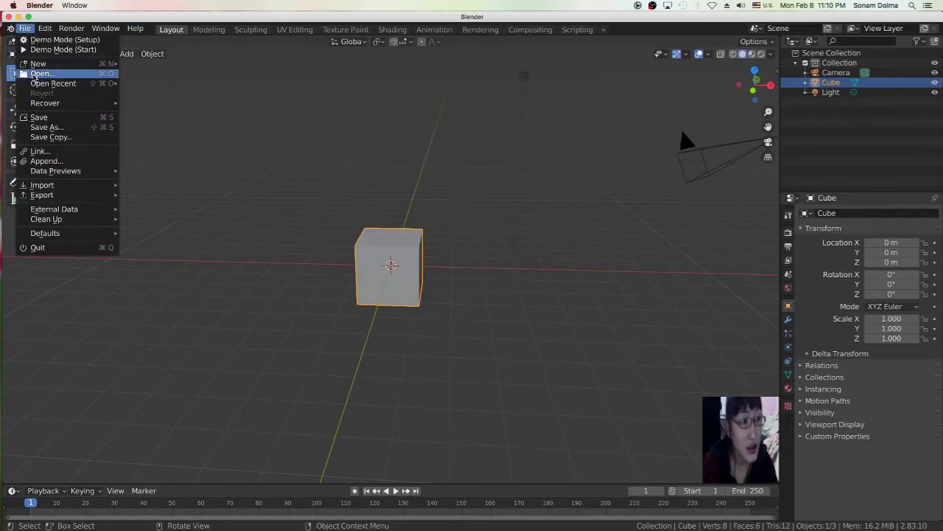
click(36, 74)
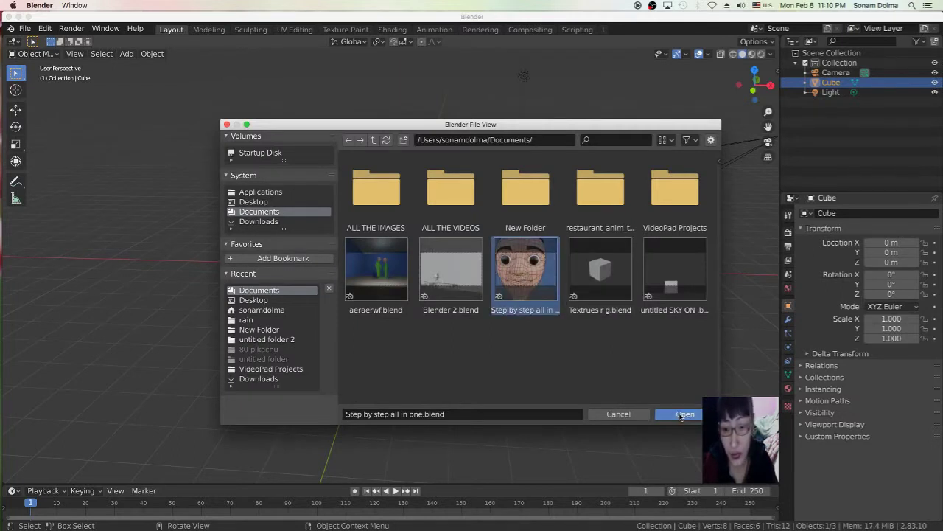
click(680, 415)
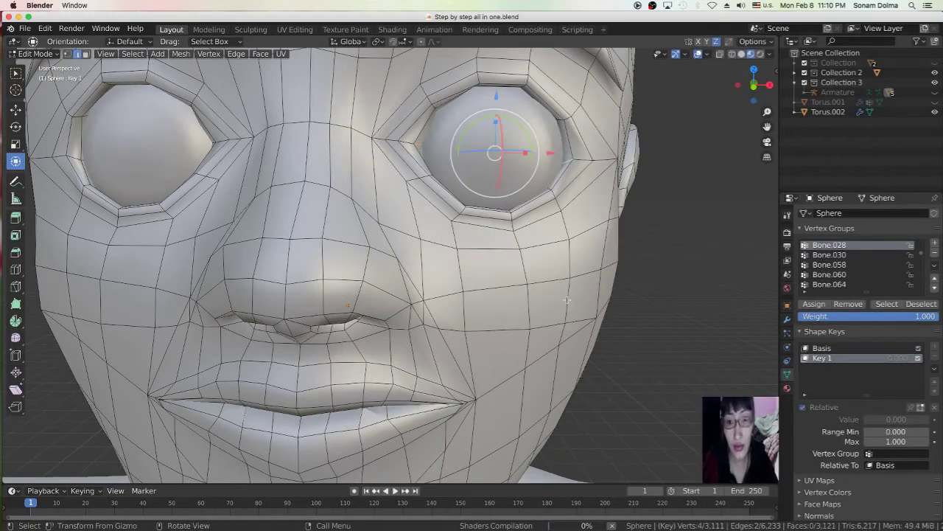
- Put the character mesh in Object Mode and remove its existing Key 1 and Basis shape keys
scroll(567, 300, down, 8)
click(47, 56)
click(41, 65)
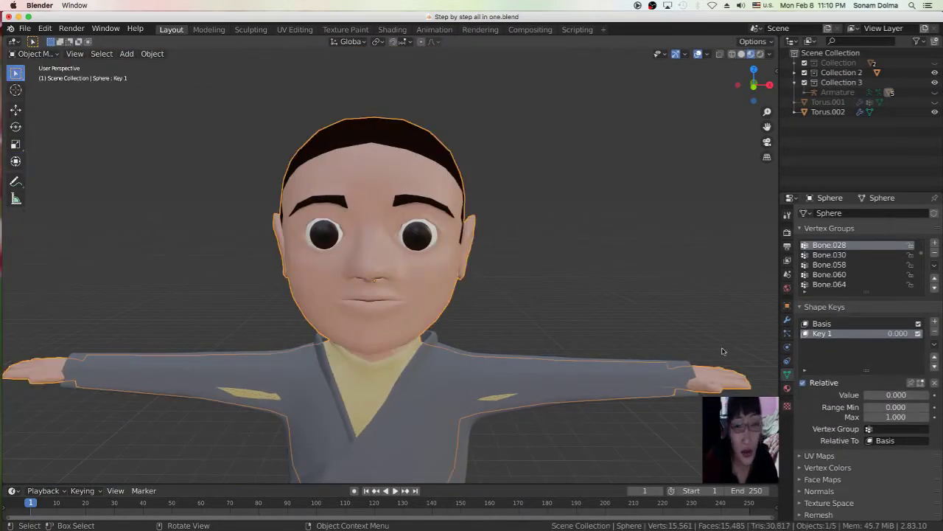
click(935, 333)
click(935, 334)
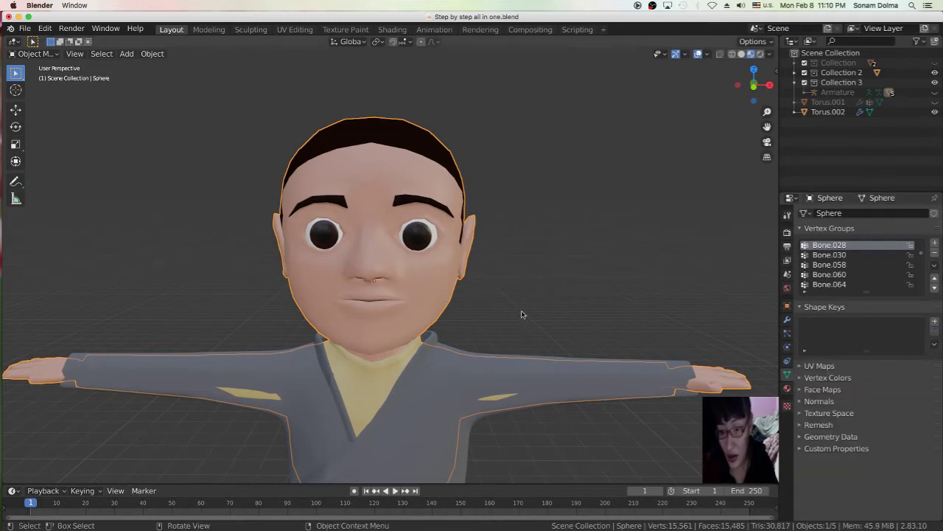
- Add a new Basis shape key and a Key 1 shape key to the character mesh
scroll(502, 284, up, 5)
scroll(418, 293, down, 5)
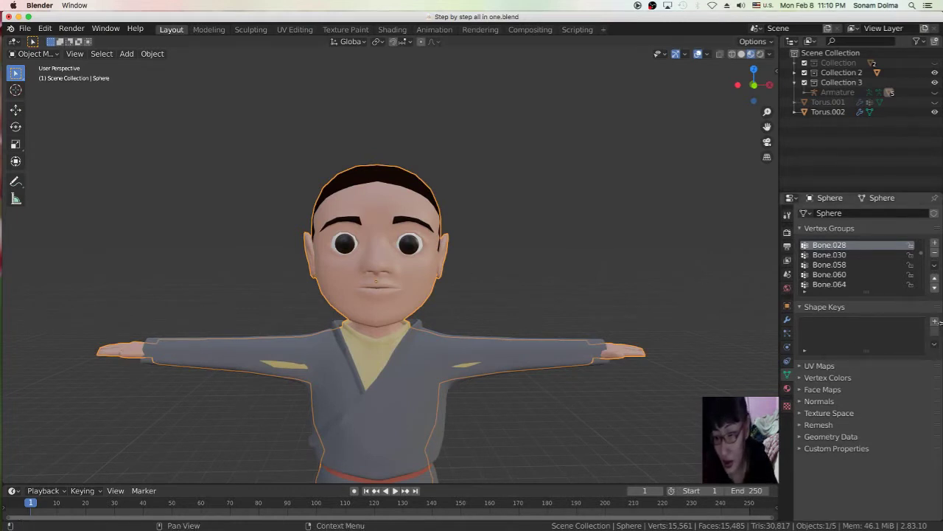
click(935, 321)
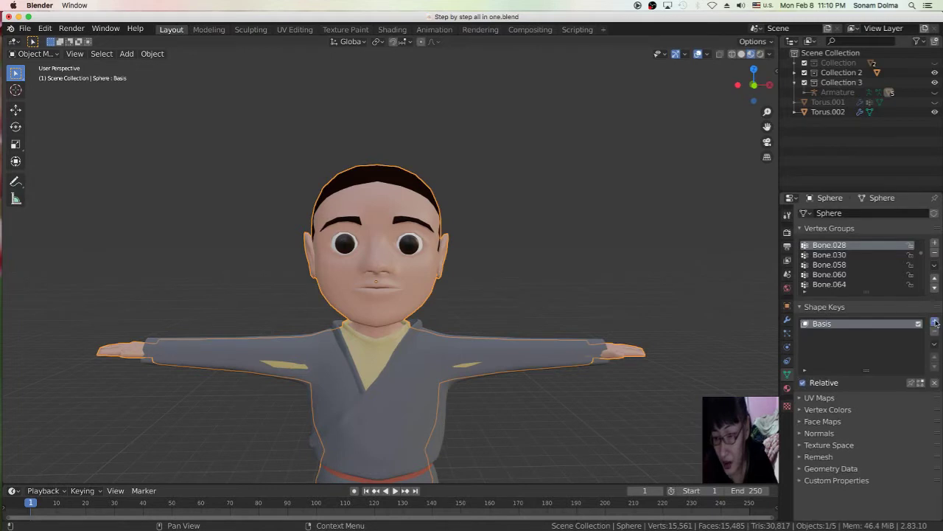
click(934, 322)
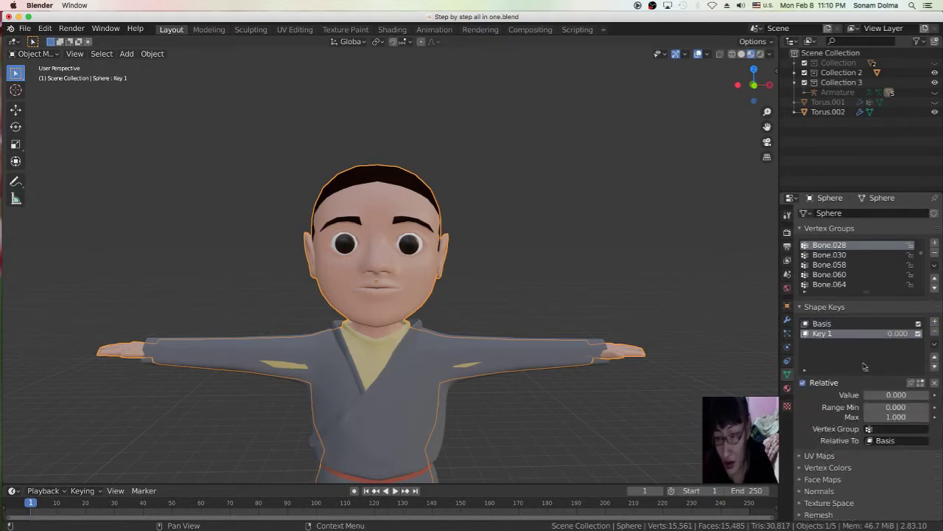
- Switch the character mesh to Edit Mode with the Key 1 shape key active, focused on the face
scroll(483, 249, up, 1)
scroll(483, 249, up, 2)
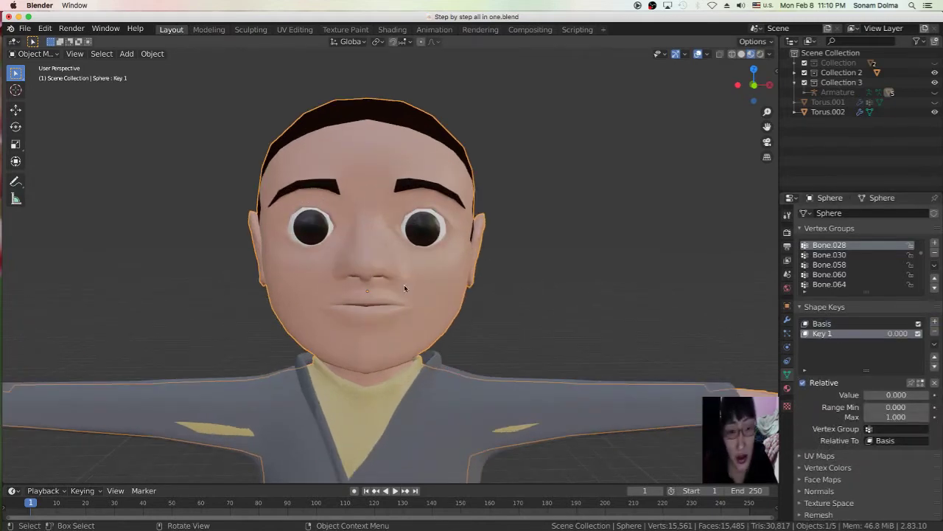
click(34, 57)
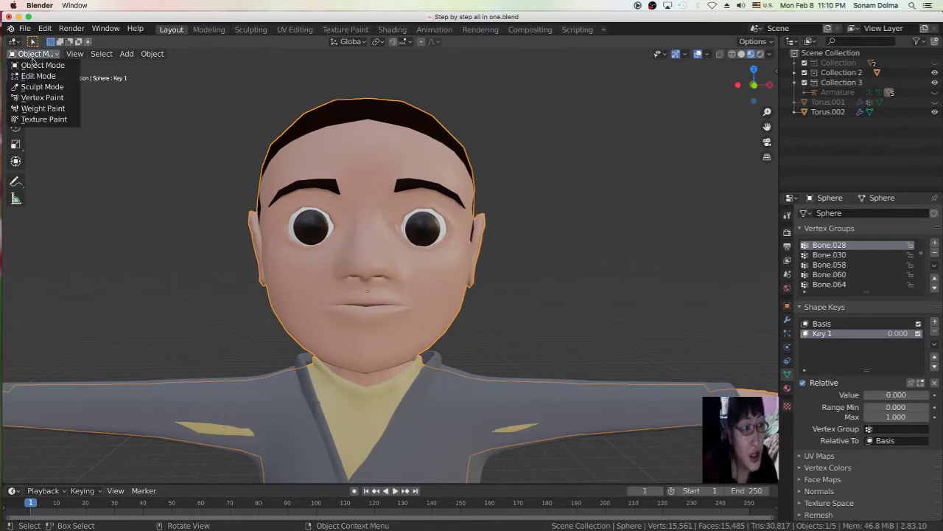
click(40, 75)
scroll(543, 289, up, 2)
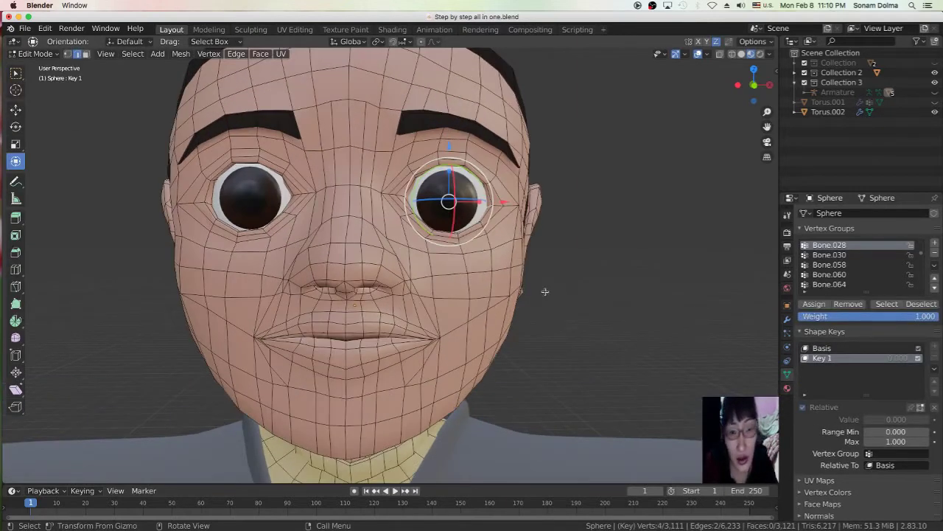
scroll(560, 270, up, 1)
middle_drag(541, 225, 535, 230)
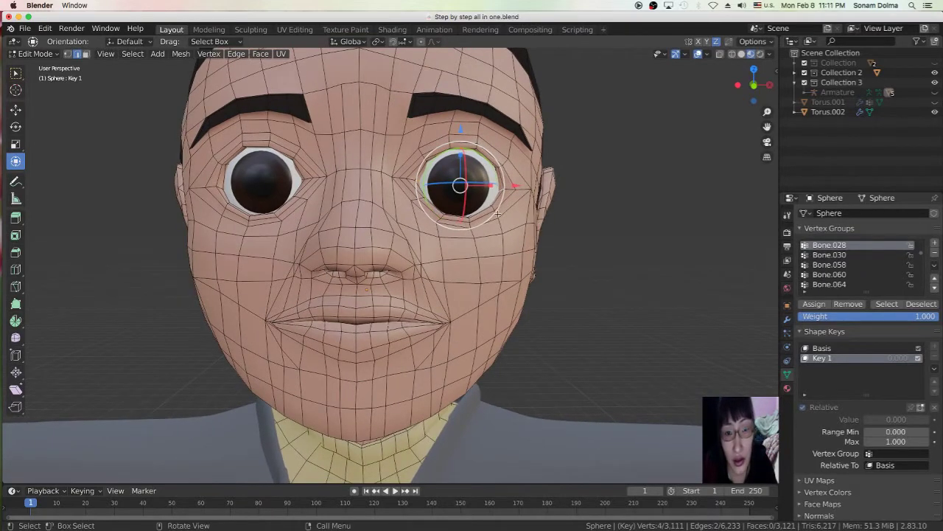
- Try edge, vertex and face selection on the mesh near the inner corner of the character's left eye
click(532, 232)
click(417, 180)
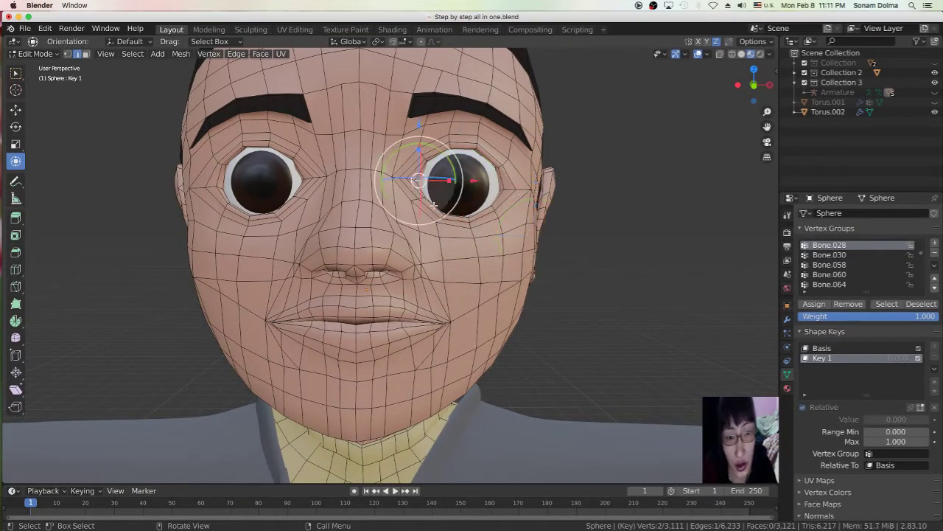
scroll(517, 210, up, 1)
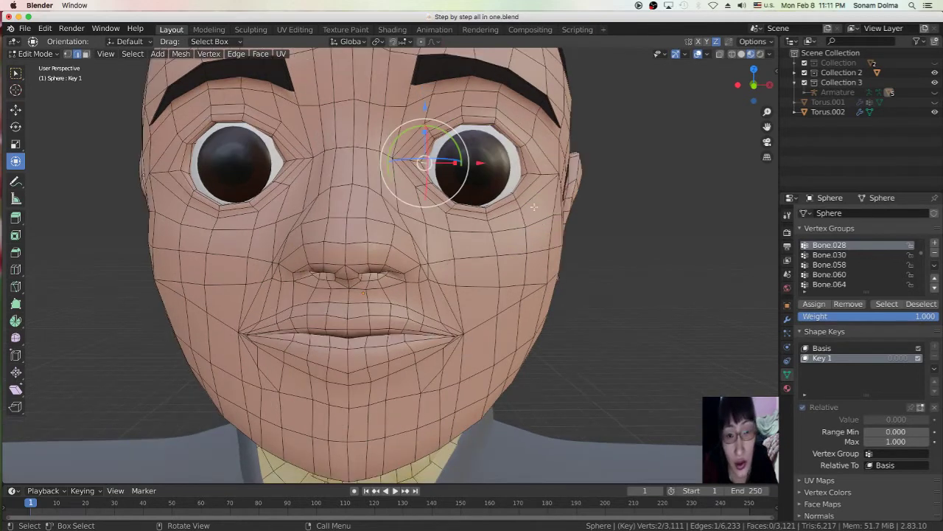
click(78, 56)
scroll(582, 231, up, 1)
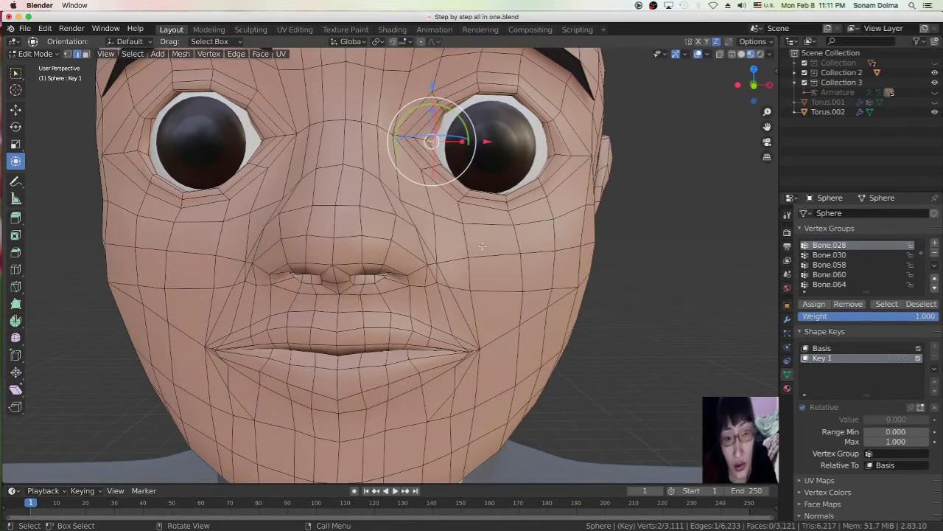
click(67, 55)
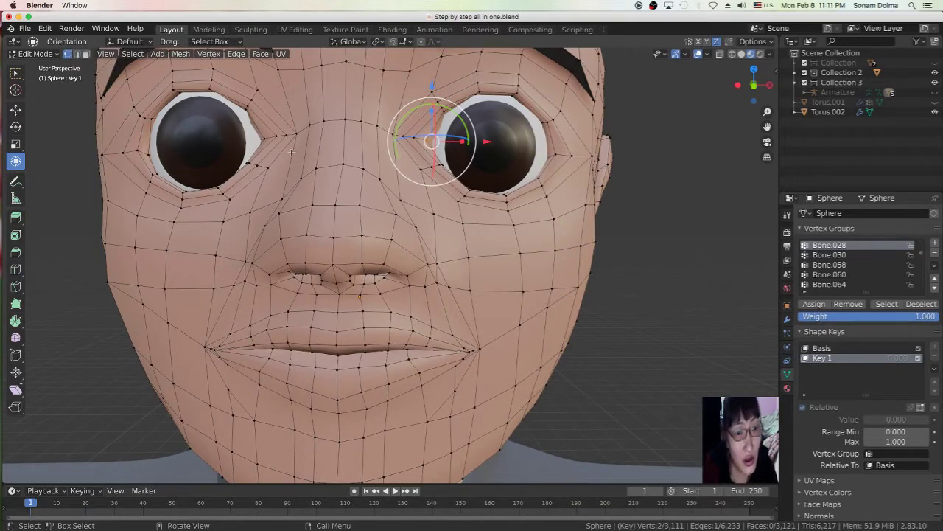
click(76, 54)
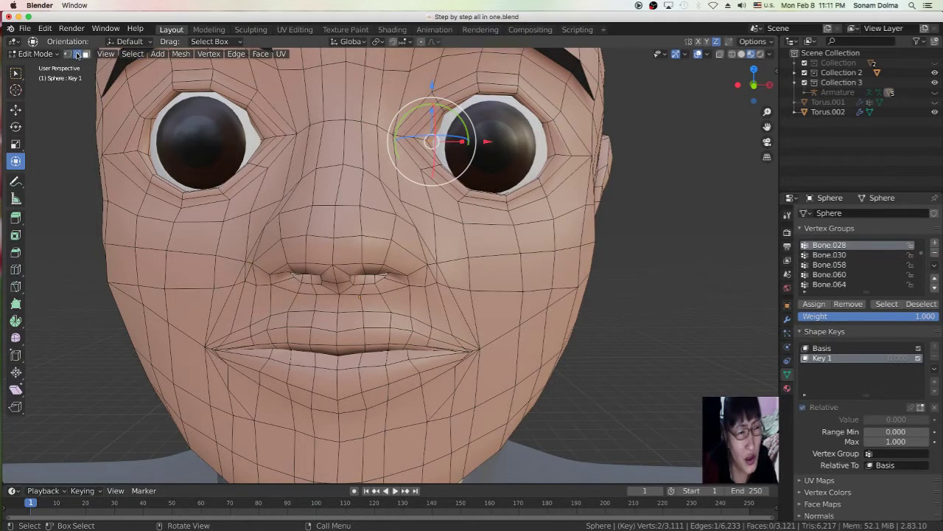
click(85, 56)
click(395, 172)
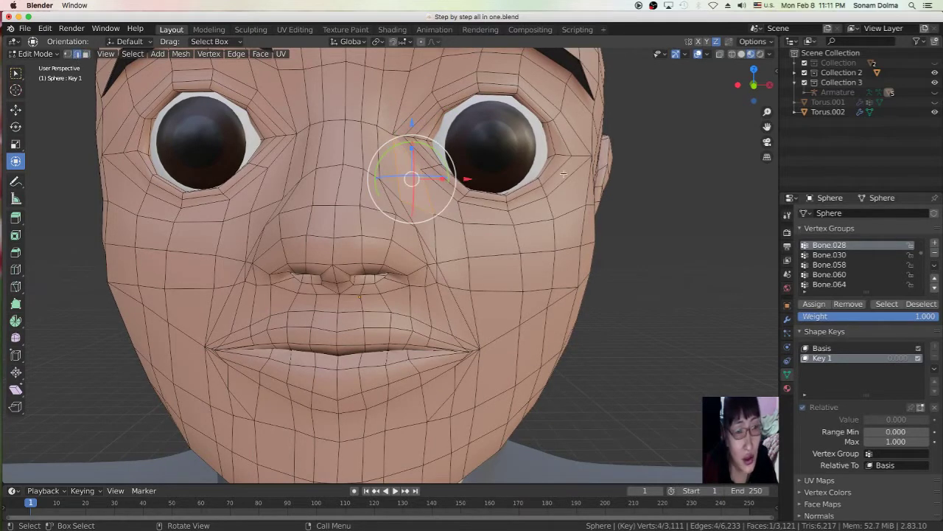
- In edge selection, select the outer-corner edge of the character's left eye together with the inner-corner edge as the active one
scroll(563, 173, up, 2)
scroll(639, 95, down, 3)
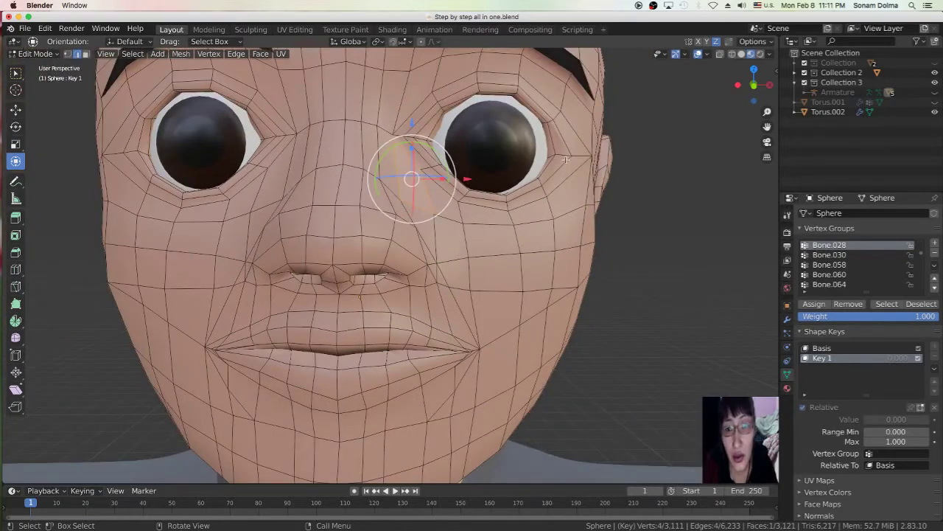
click(550, 154)
shift+click(430, 143)
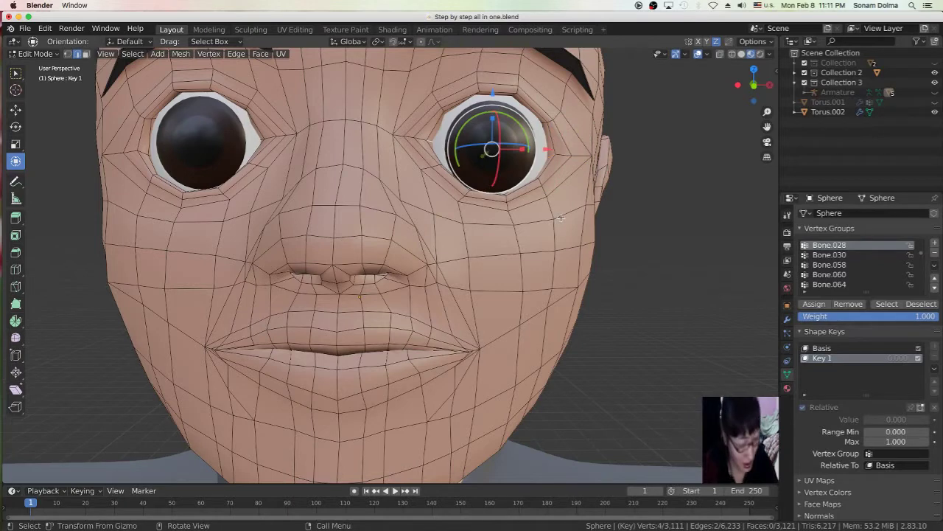
- Try snapping the selected eye-corner edges to the 3D cursor with Selection to Cursor, and undo the snap
key(shift+s)
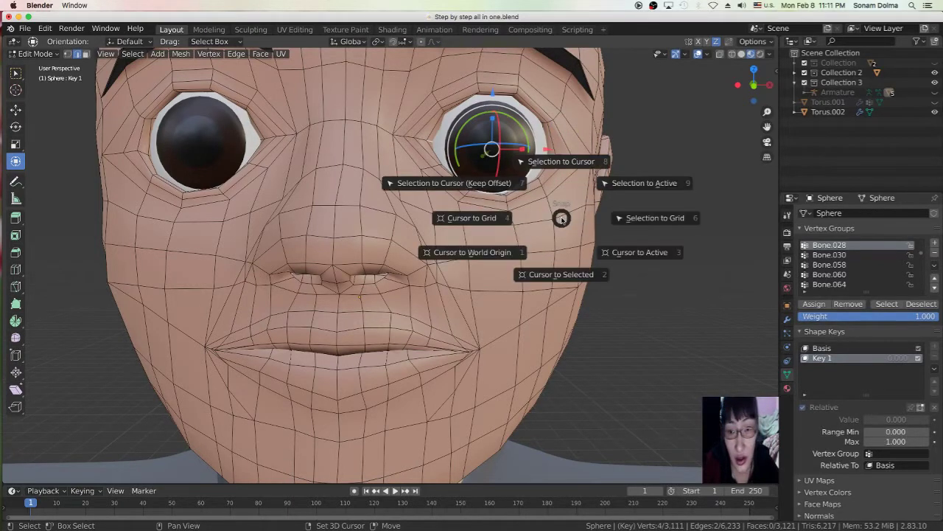
key(2)
key(shift+s)
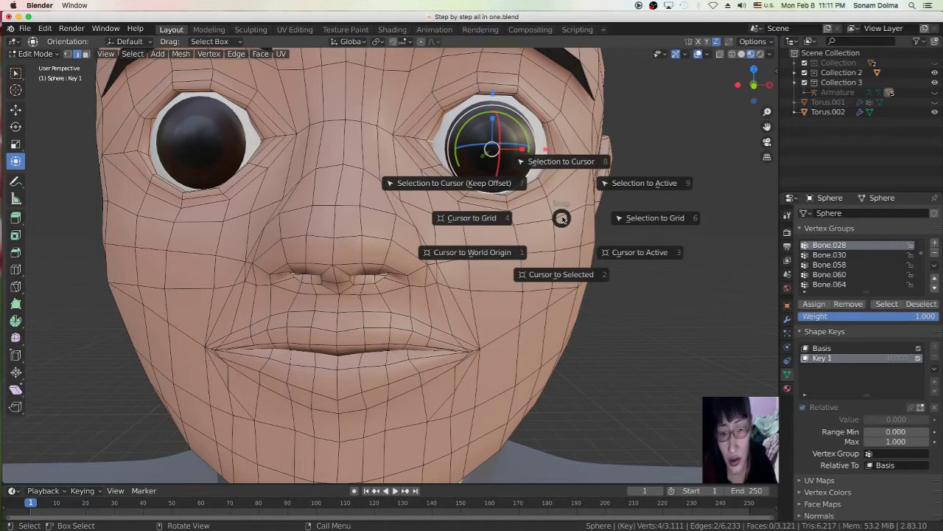
click(561, 164)
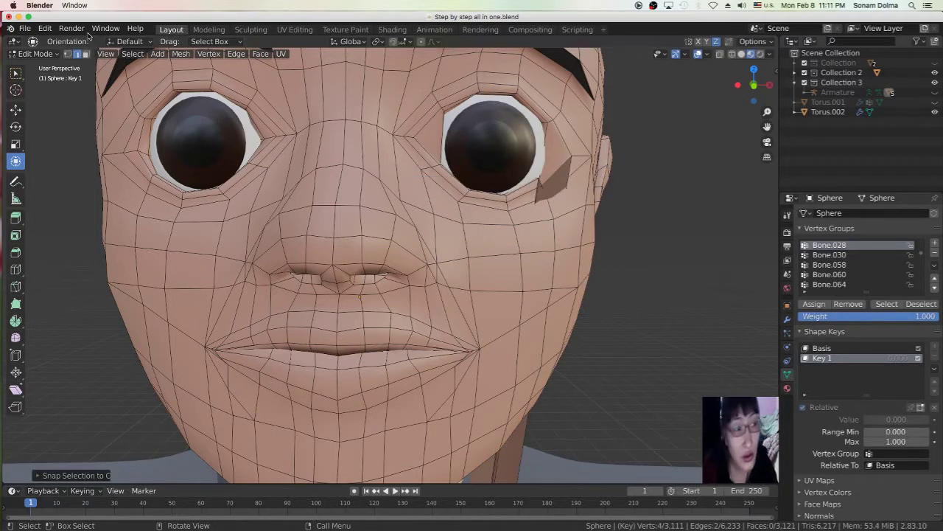
click(51, 30)
click(59, 40)
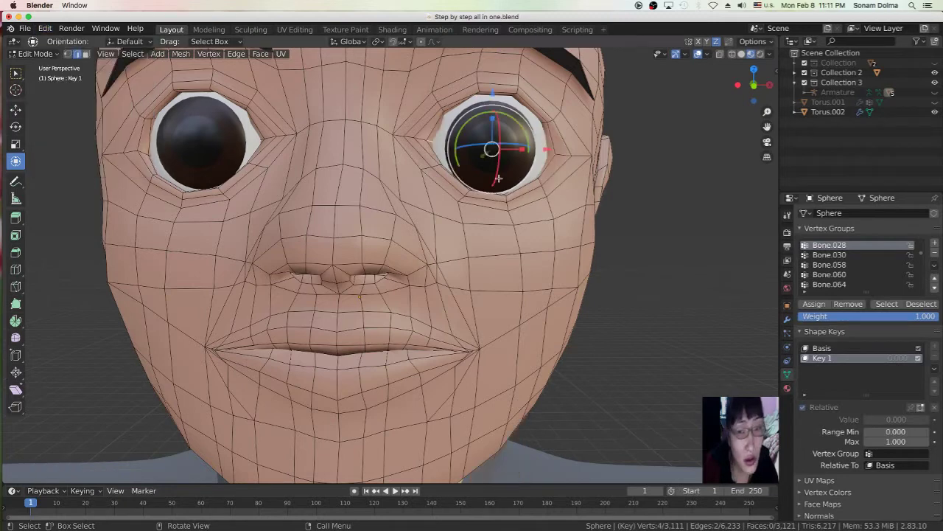
- Try snapping the selected eye-corner edges onto the active edge with Selection to Active, and undo the snap
key(shift+s)
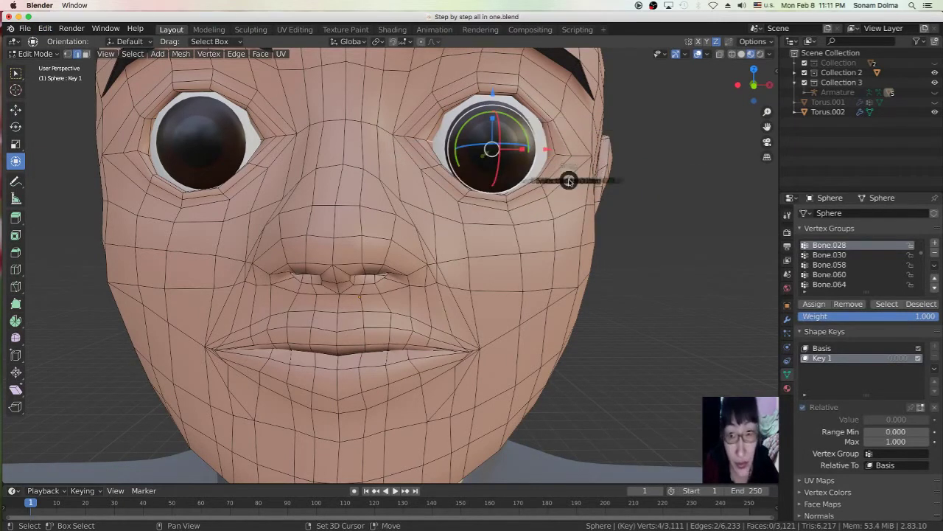
key(shift+s)
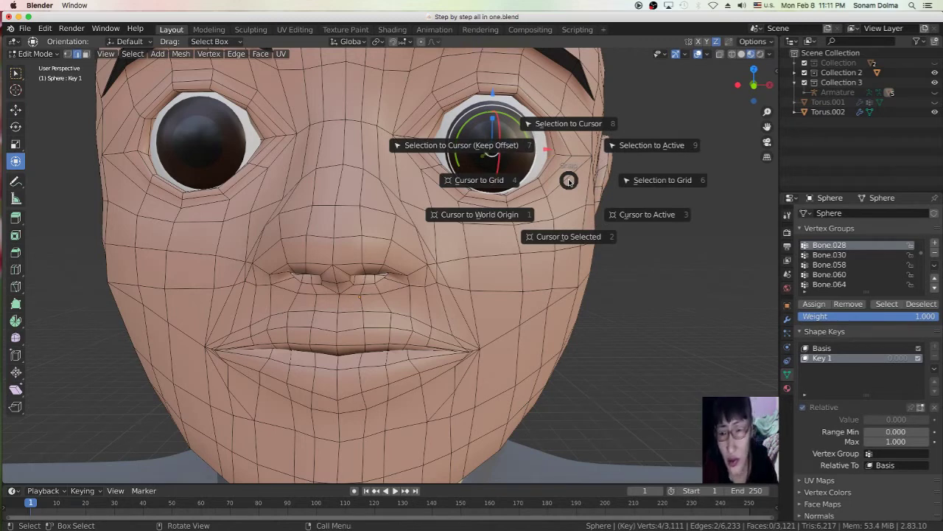
click(639, 147)
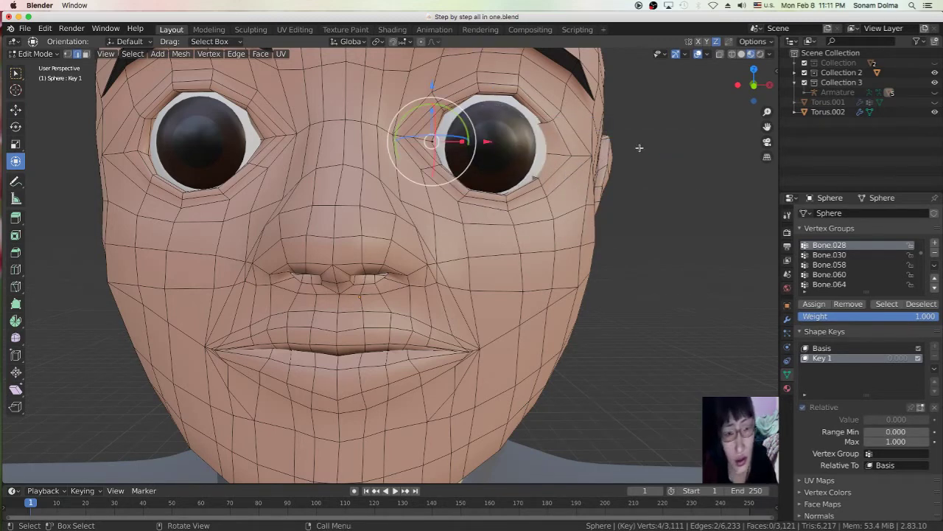
click(45, 28)
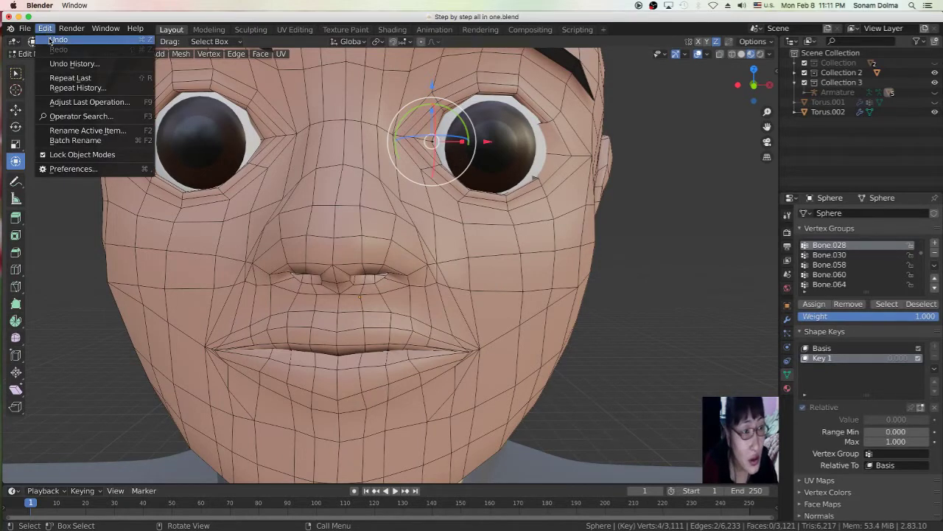
click(58, 39)
- Snap the 3D cursor to the active edge at the inner corner of the character's left eye
key(shift+s)
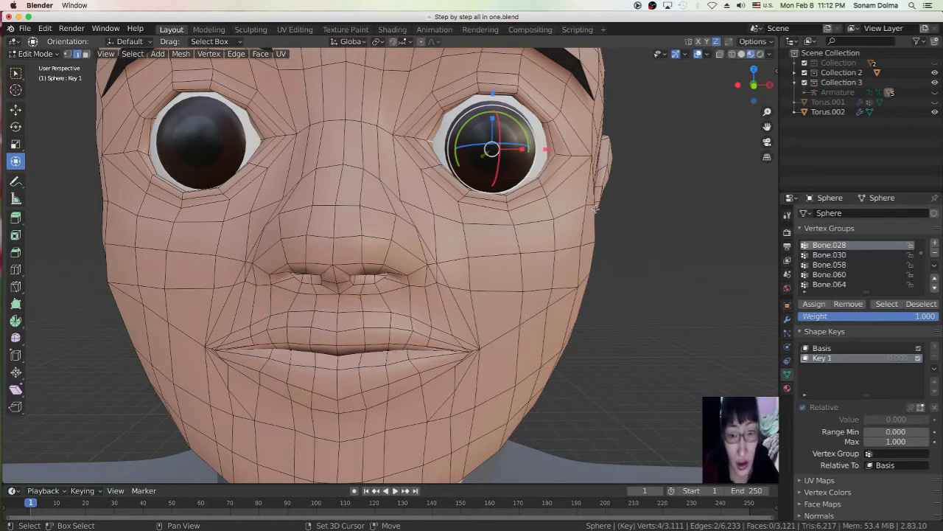
key(shift+s)
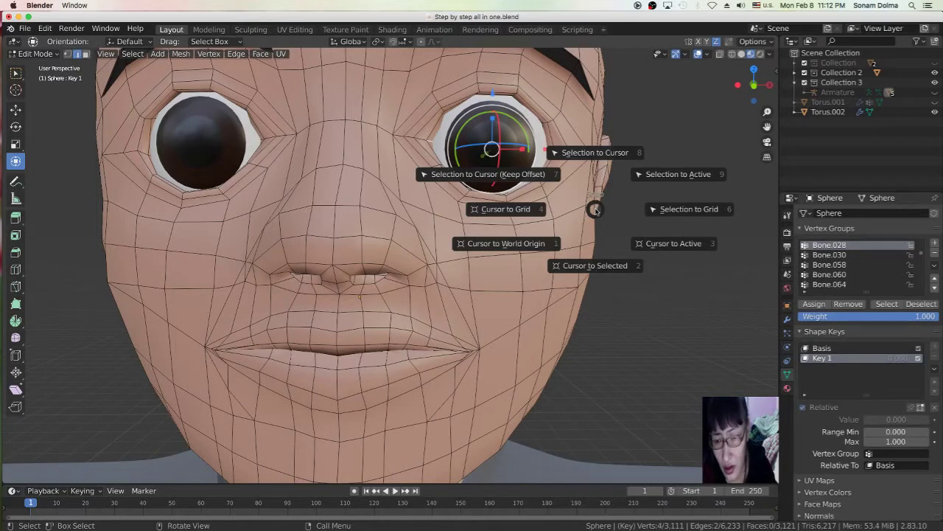
click(671, 245)
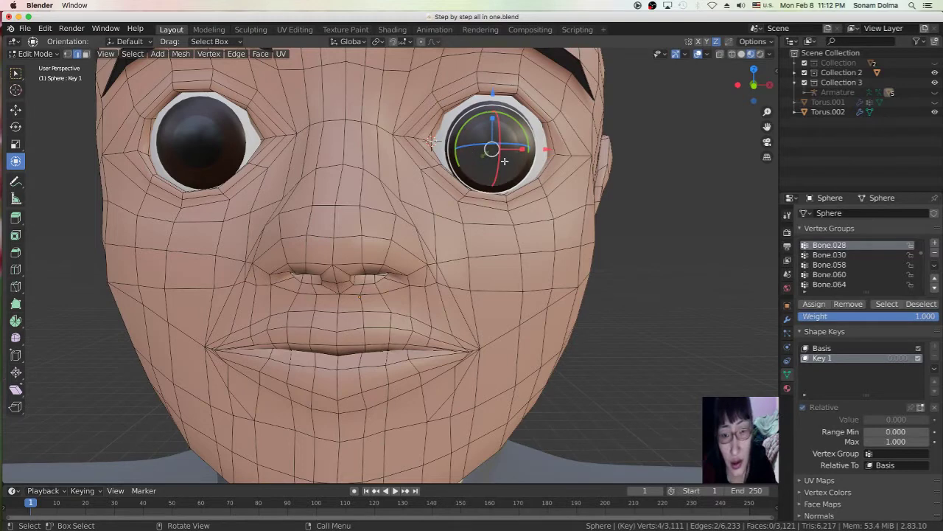
click(45, 29)
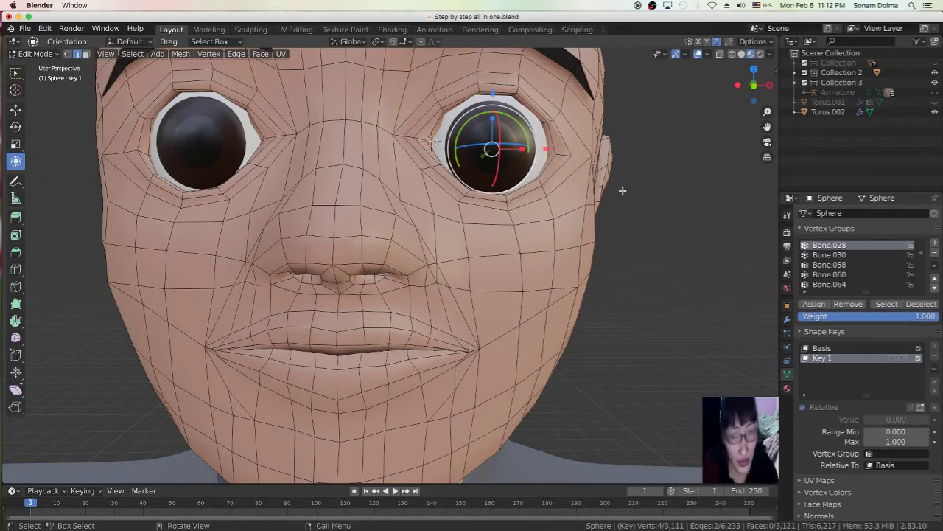
key(shift)
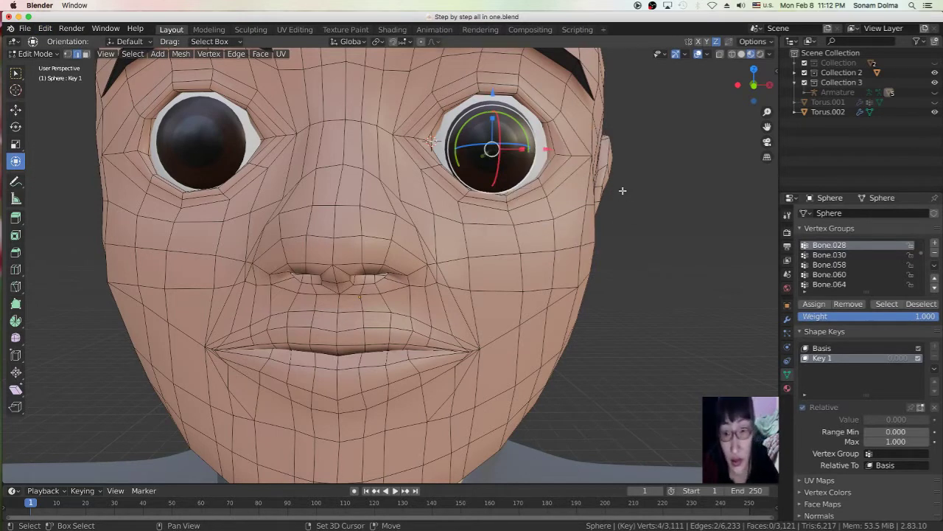
- Snap the 3D cursor to the midpoint of the two selected eye-corner edges with Cursor to Selected
key(shift+s)
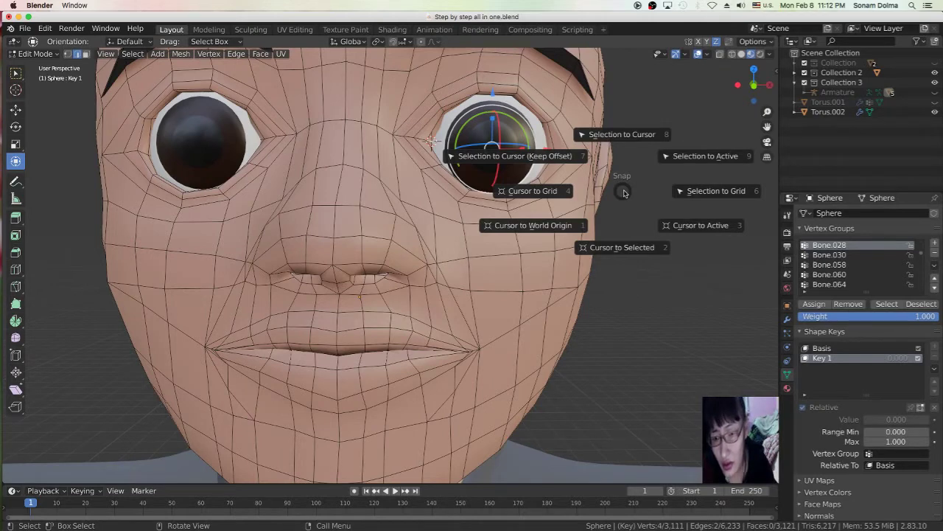
click(631, 245)
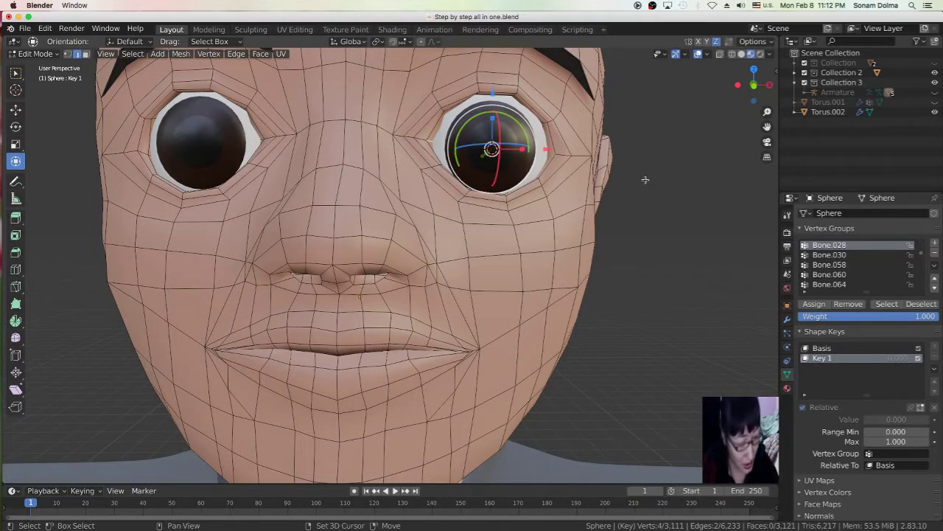
key(shift+s)
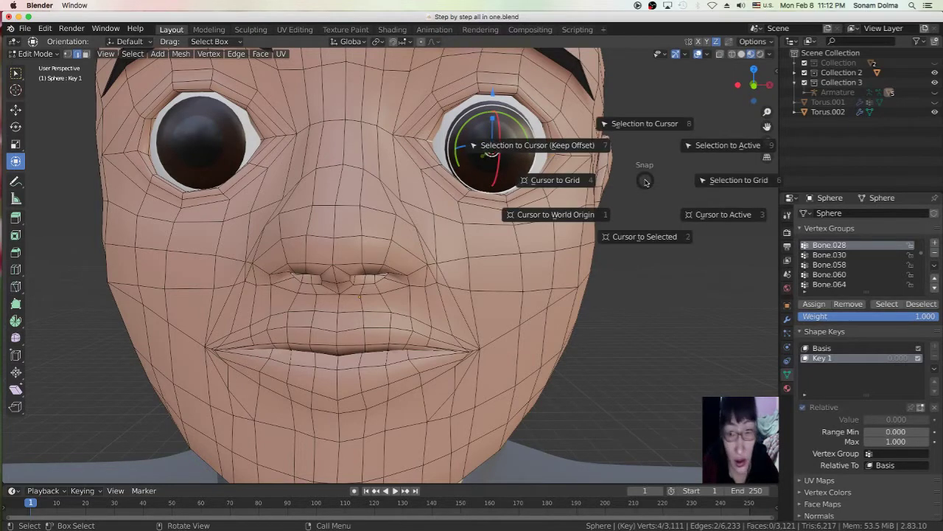
click(642, 238)
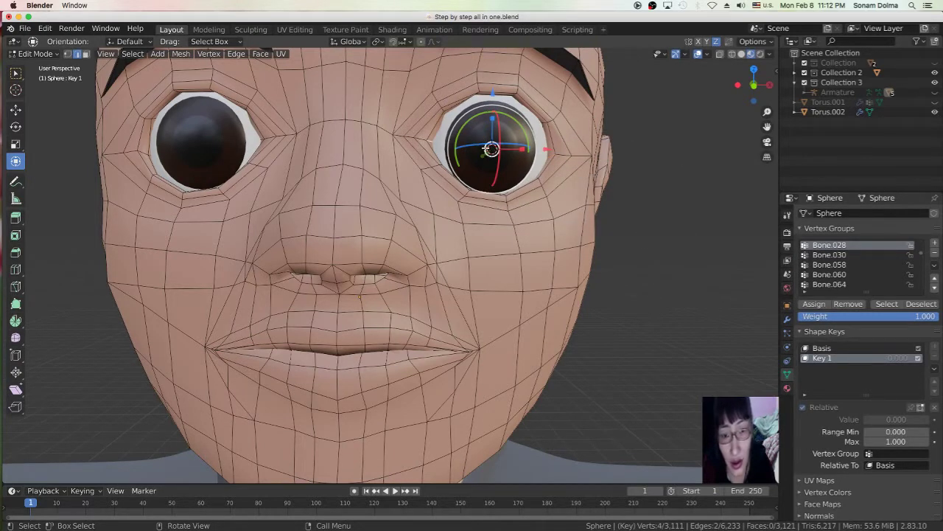
mouse_move(663, 196)
middle_down()
mouse_move(583, 196)
mouse_move(655, 196)
middle_up()
scroll(626, 191, up, 3)
scroll(627, 191, down, 5)
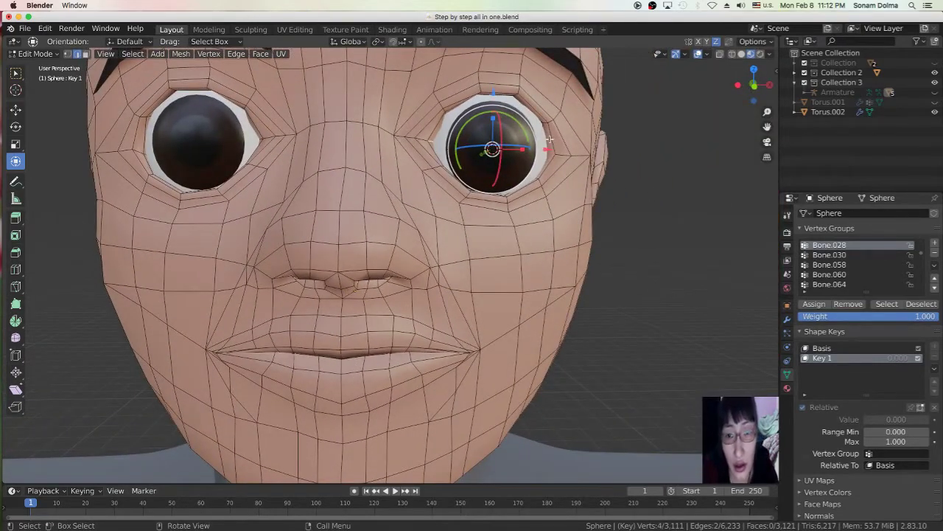
- In face selection, select the loop of faces around the rim of the character's left eye
click(549, 140)
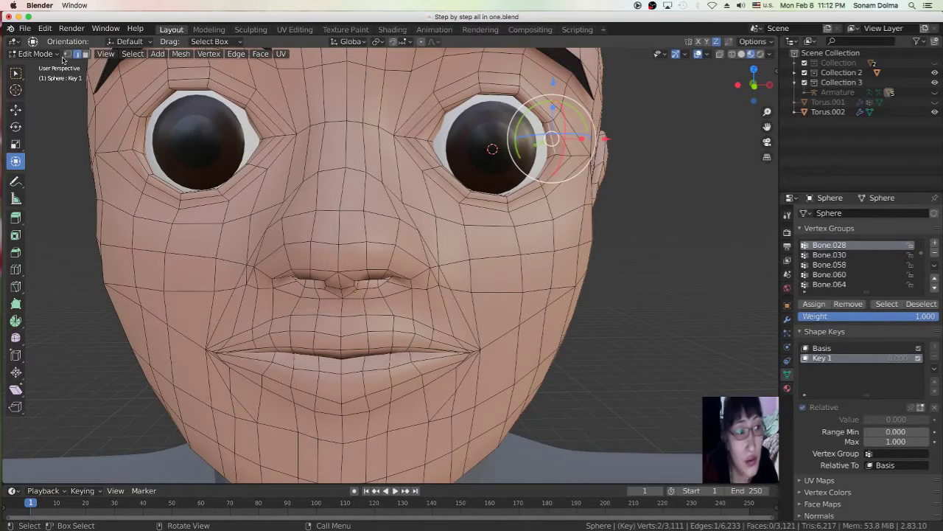
click(85, 54)
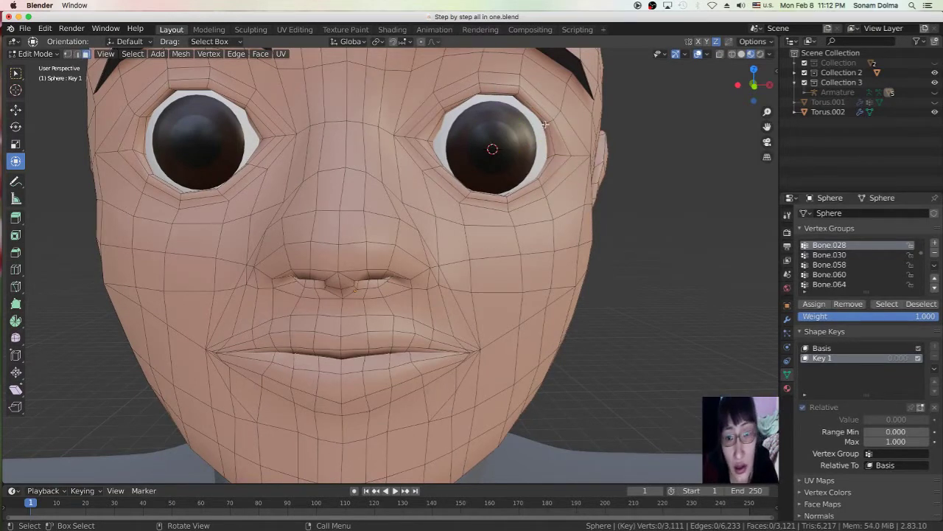
key(c)
key(Escape)
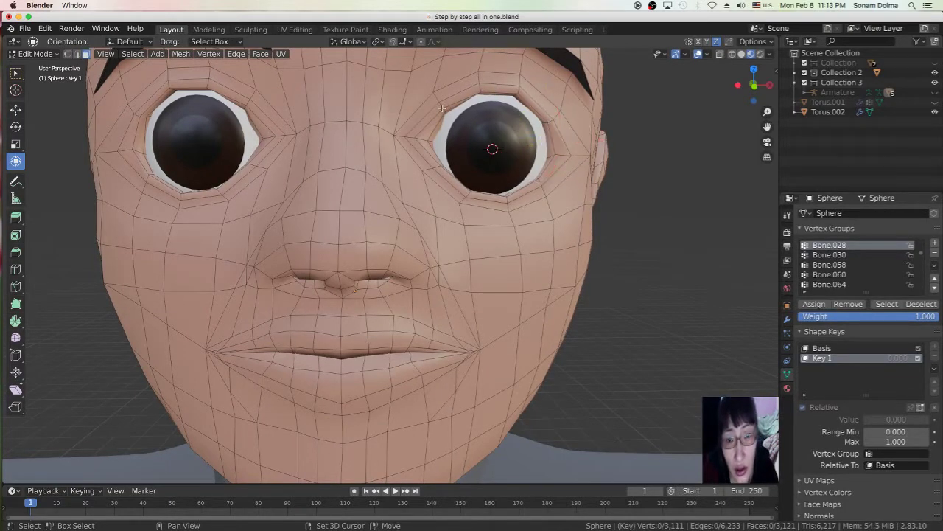
click(432, 142)
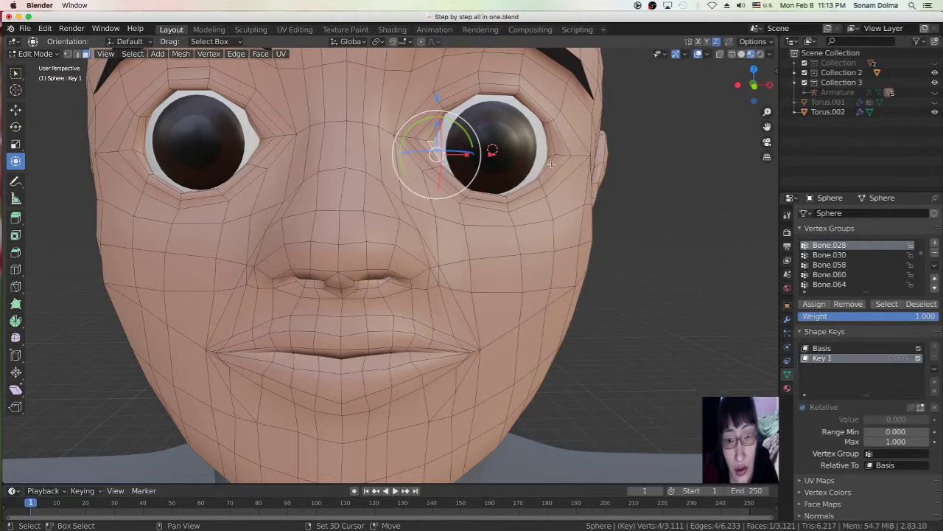
shift+click(551, 155)
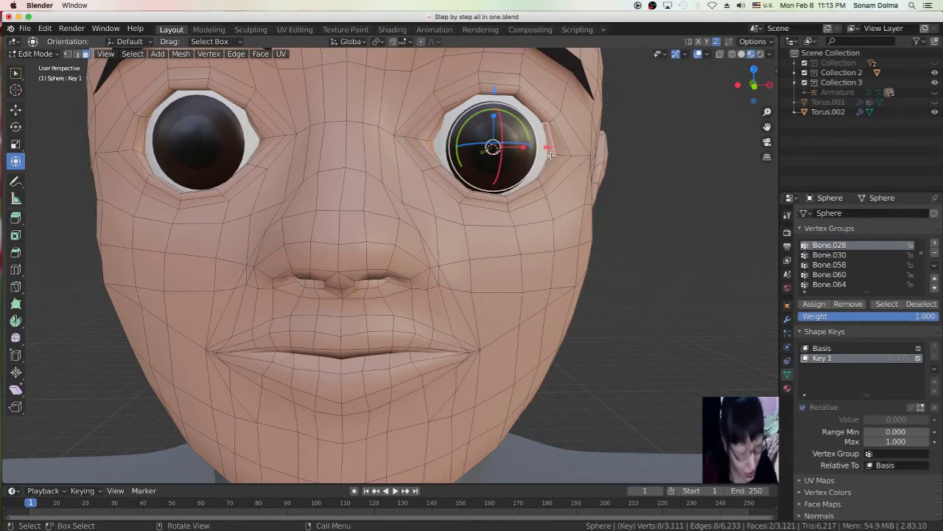
alt+click(551, 155)
middle_drag(593, 167, 597, 185)
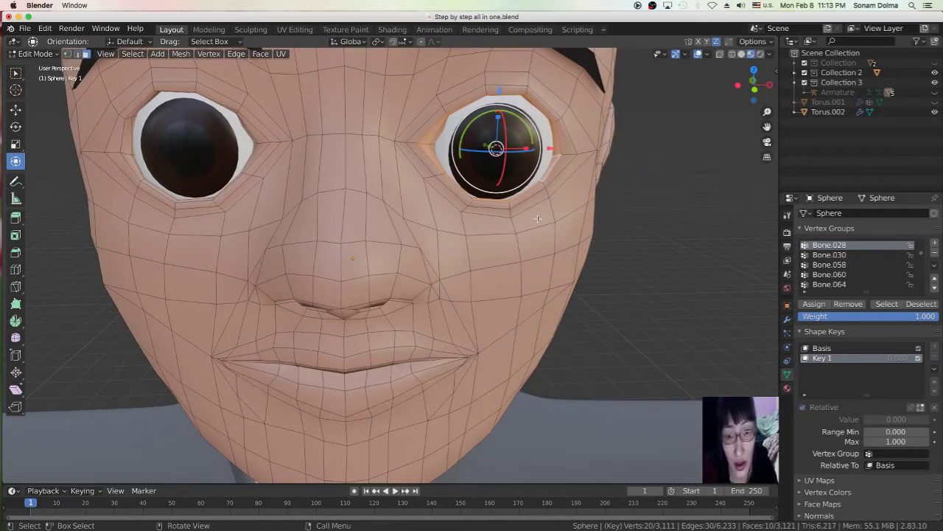
- Deselect the lower-lid faces with Circle Select, leaving only the upper-eyelid faces of the character's left eye selected
key(c)
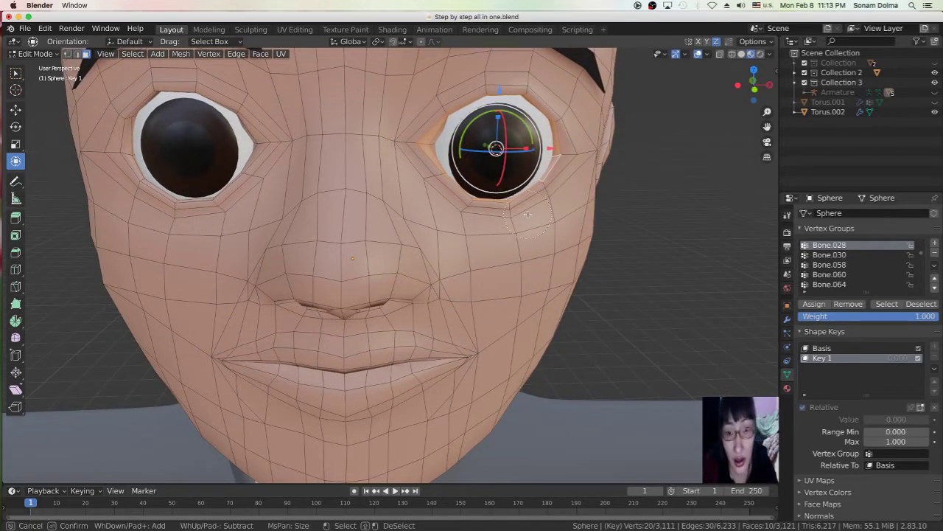
middle_click(542, 194)
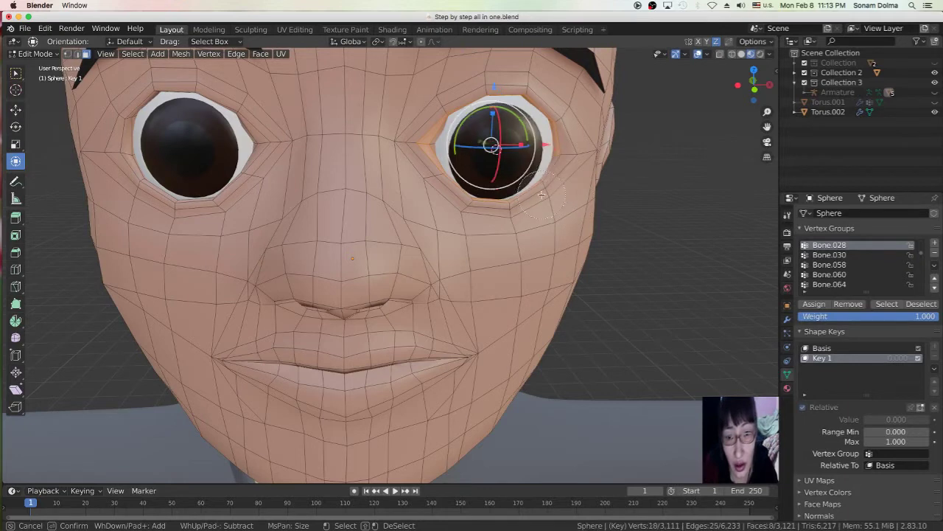
middle_drag(479, 193, 439, 183)
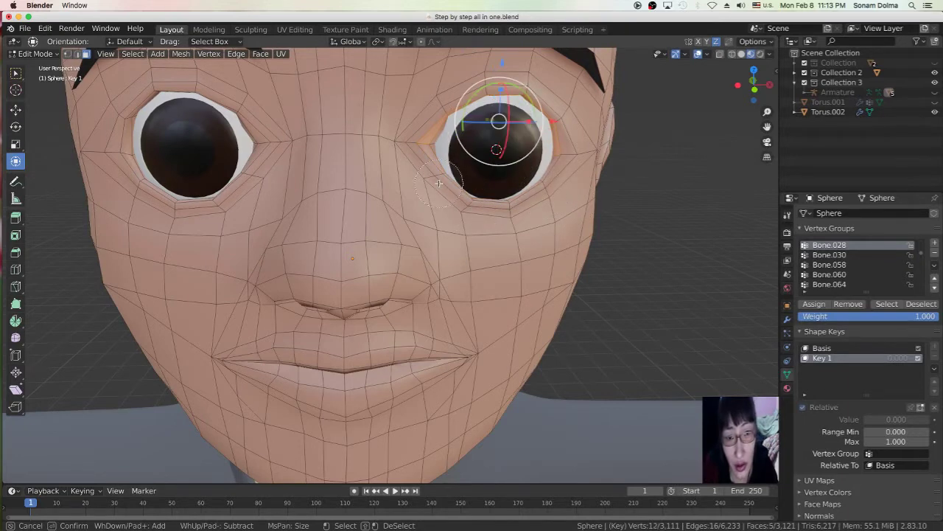
right_click(438, 183)
right_click(582, 248)
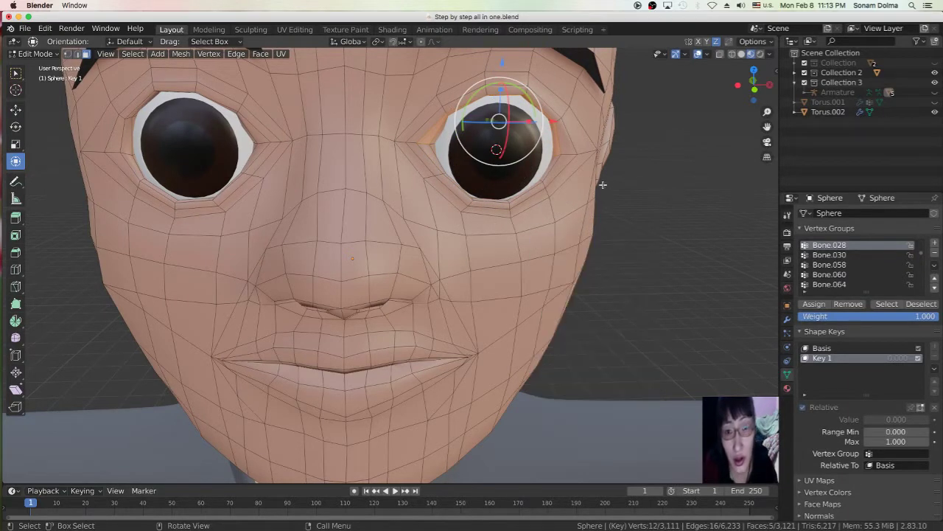
- From the side, rotate the selected upper-eyelid faces by about 47 degrees and move them down over the eyeball
scroll(617, 211, down, 3)
middle_drag(617, 211, 412, 196)
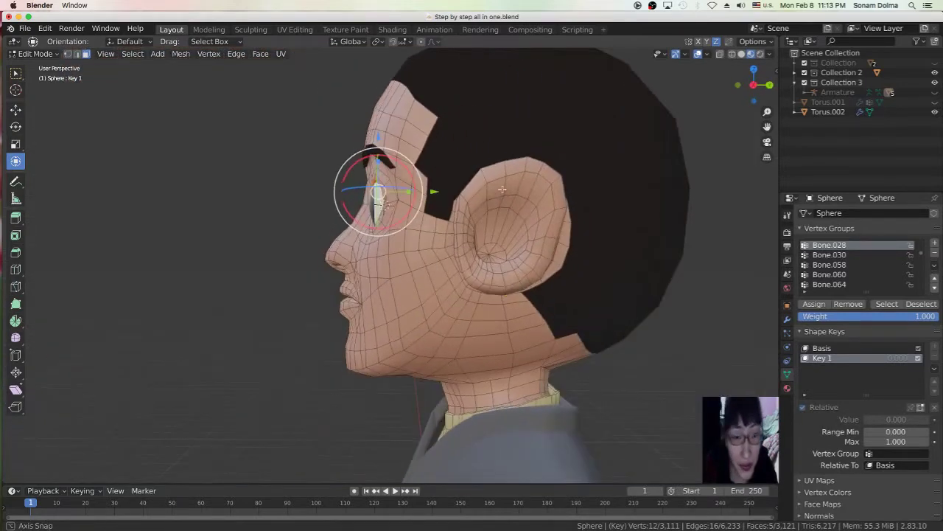
scroll(394, 194, up, 3)
scroll(398, 181, up, 2)
middle_drag(436, 111, 468, 137)
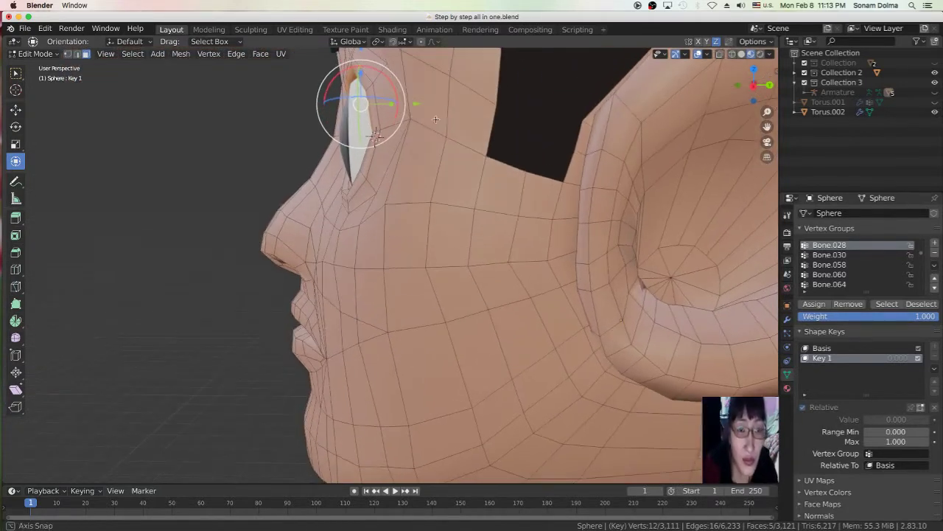
key(r)
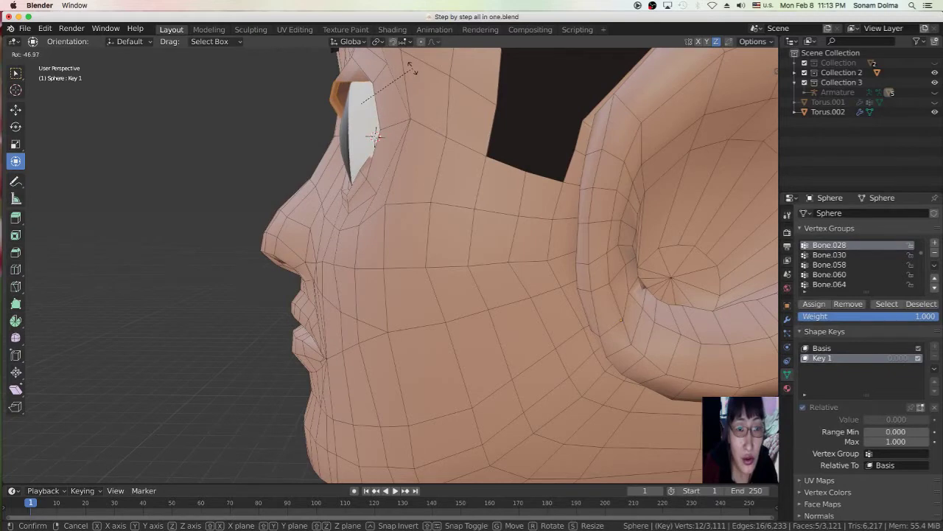
click(412, 67)
key(g)
click(374, 118)
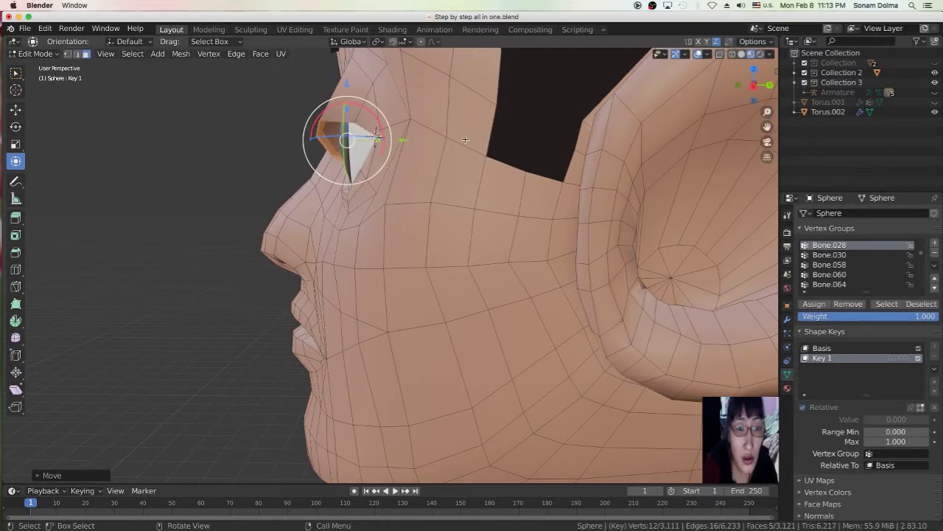
- From the side, rotate the upper-eyelid faces further and move them closer around the eyeball
key(r)
click(439, 106)
key(g)
click(374, 135)
- From the front, tilt the upper-eyelid faces by about 9 degrees and move them to fit the eye opening
middle_drag(374, 135, 612, 138)
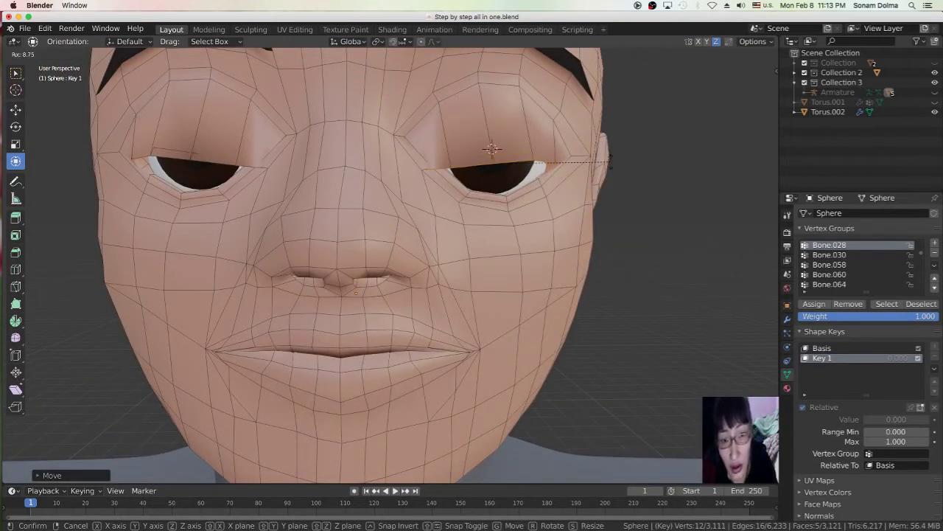
click(608, 164)
middle_drag(609, 164, 575, 167)
key(g)
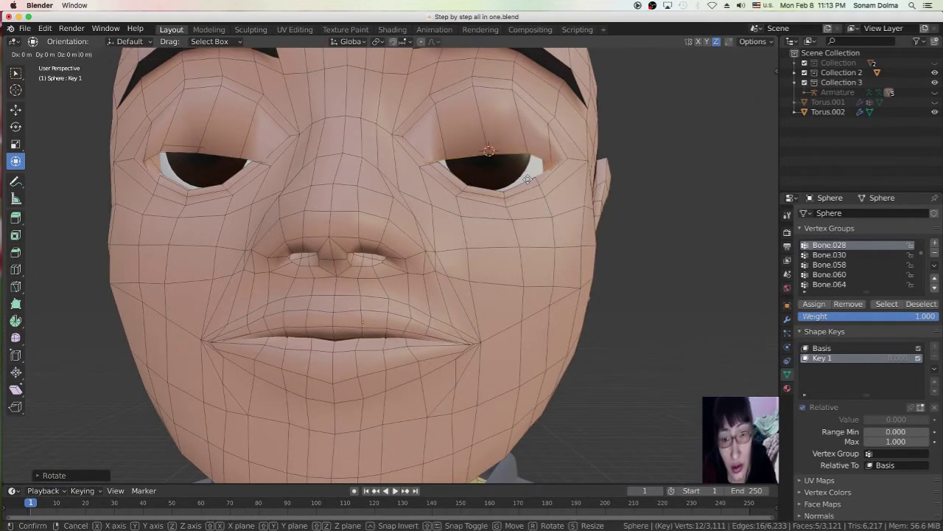
click(568, 175)
- From a close three-quarter view, rotate the upper-eyelid faces slightly to refine the lid's slant
middle_drag(568, 175, 495, 169)
scroll(495, 169, up, 4)
middle_drag(521, 126, 649, 120)
key(r)
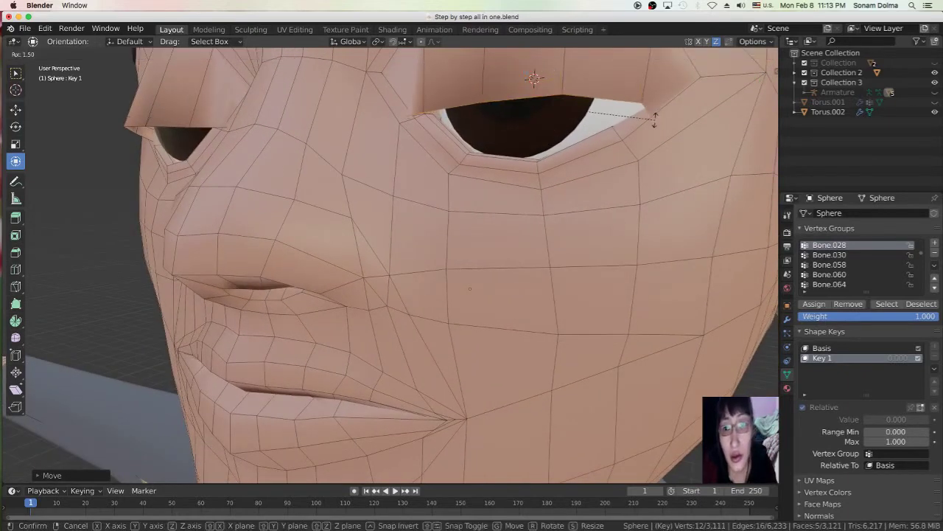
click(654, 124)
- In vertex selection, select four vertices along the crease above the left upper eyelid, then rotate and lower them from the side
scroll(618, 148, down, 3)
middle_drag(618, 149, 647, 152)
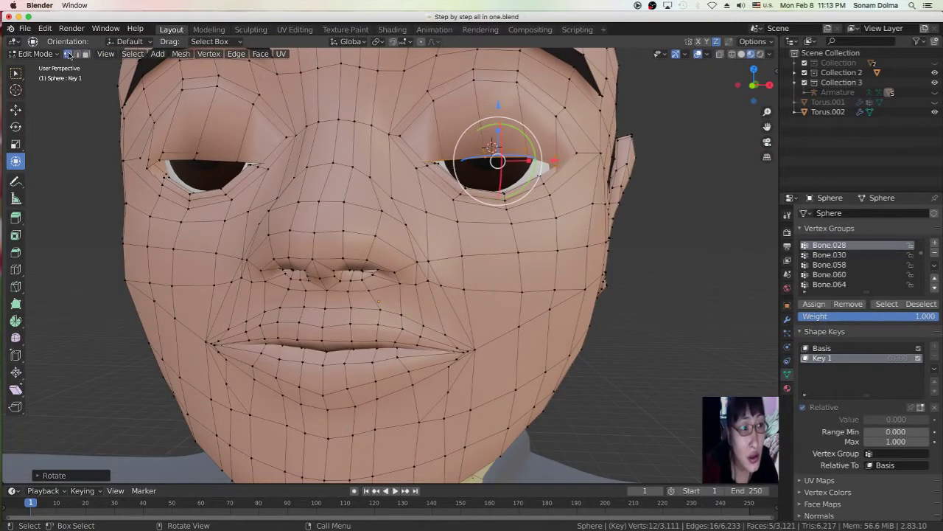
click(517, 83)
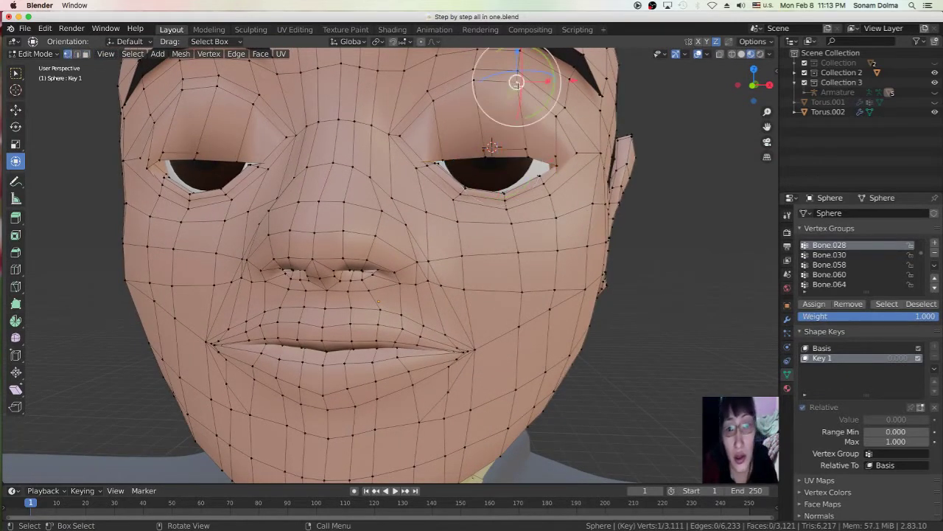
shift+click(557, 118)
shift+click(473, 79)
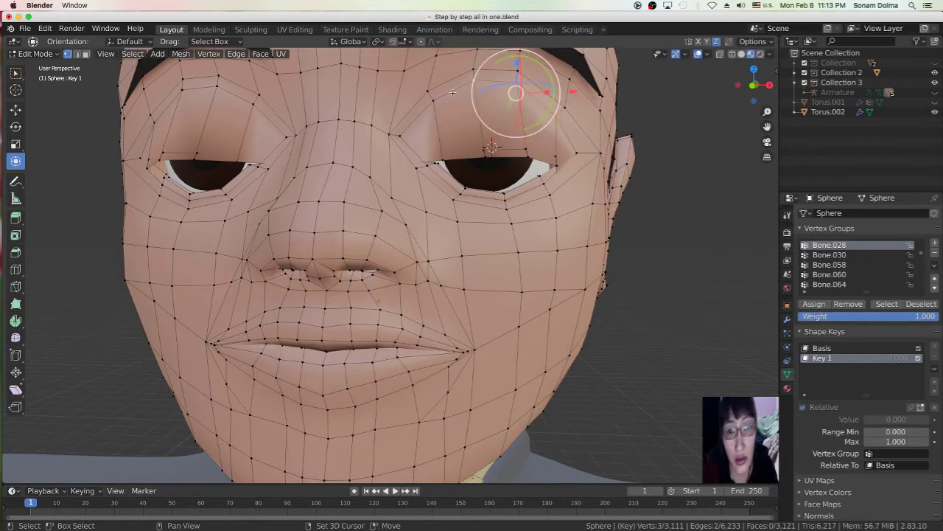
shift+click(430, 96)
middle_drag(429, 96, 429, 125)
key(r)
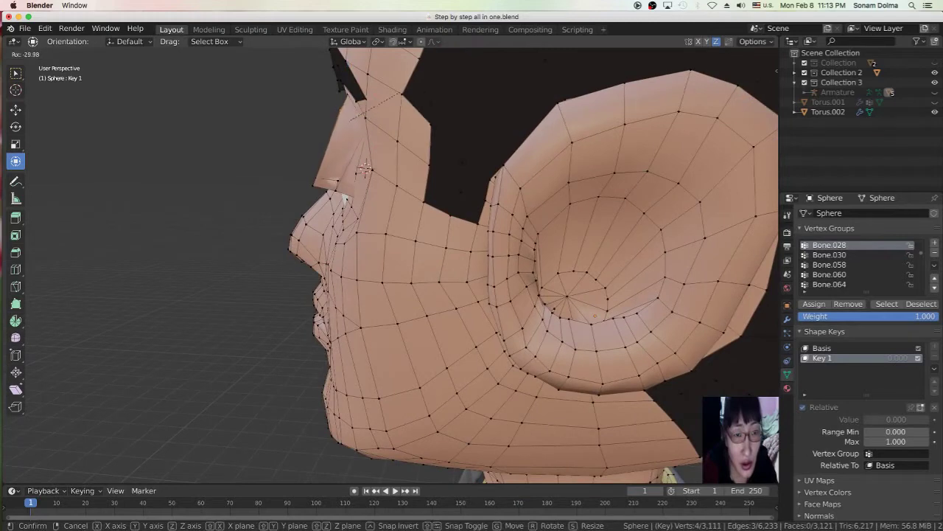
click(405, 71)
key(g)
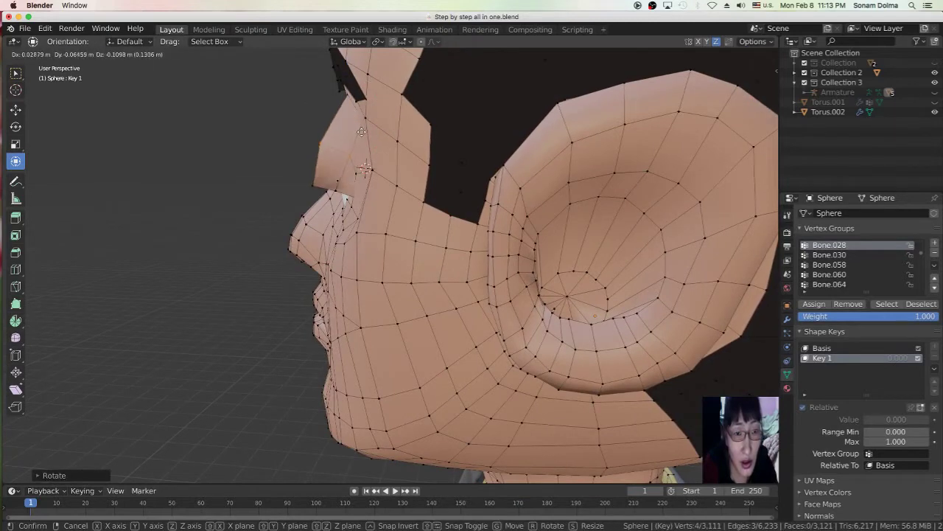
click(365, 168)
- Try moving the selected crease vertices above the character's left eye from the front, and undo the last change
middle_drag(365, 168, 544, 187)
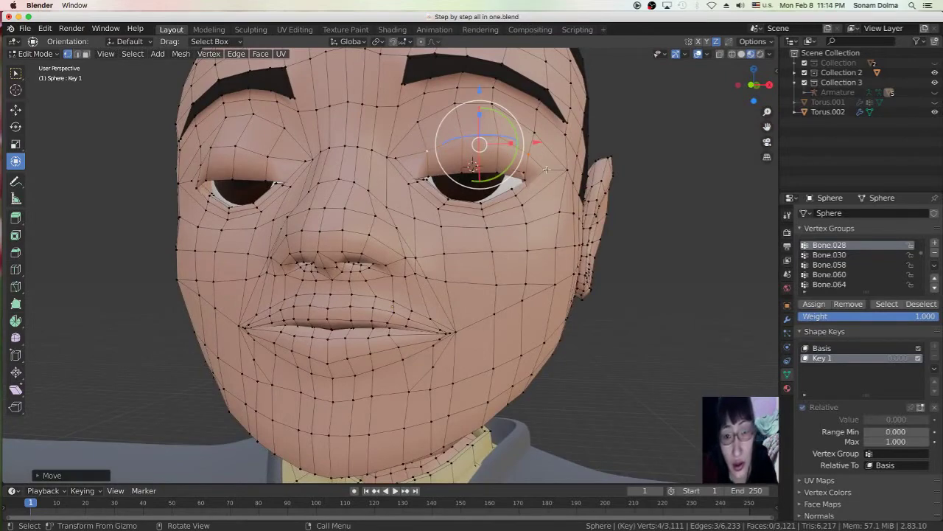
key(g)
click(546, 171)
middle_drag(545, 171, 492, 175)
scroll(496, 171, up, 5)
key(ctrl+z)
- From the side, reposition single vertices of the character's left upper eyelid to refine the lid's shape around the eyeball
key(g)
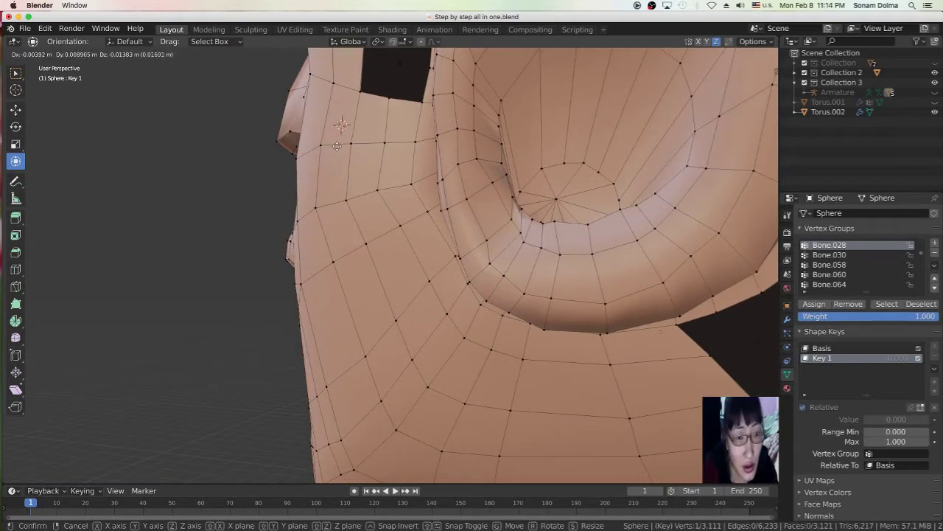
click(338, 154)
middle_drag(338, 154, 368, 162)
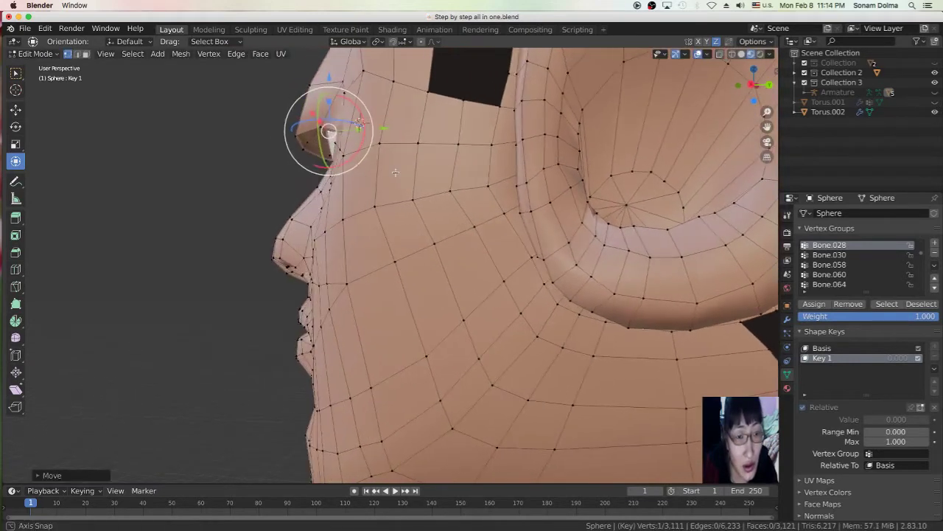
scroll(395, 172, up, 4)
scroll(387, 158, down, 3)
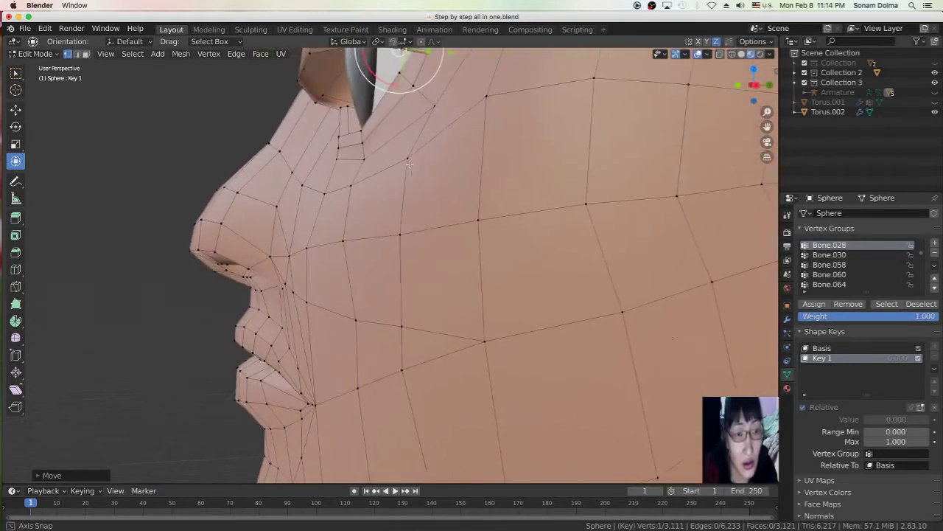
key(g)
click(333, 94)
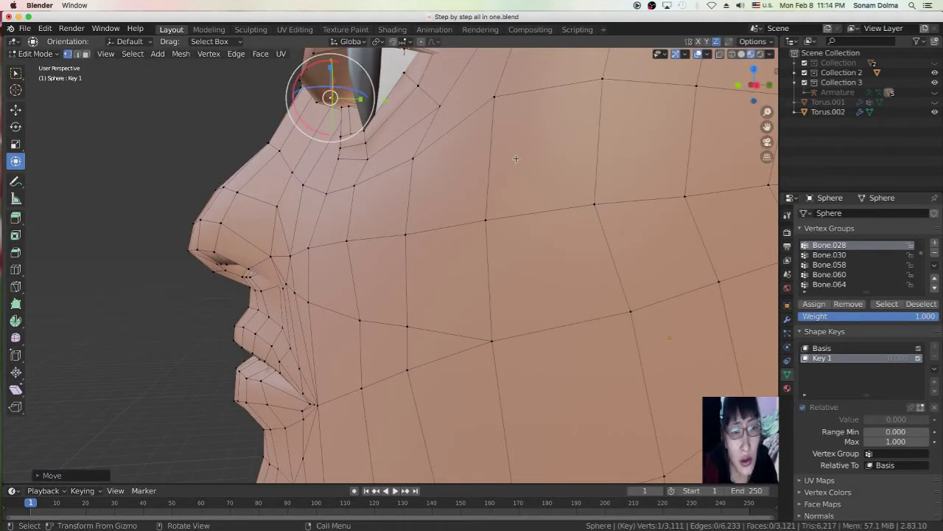
key(g)
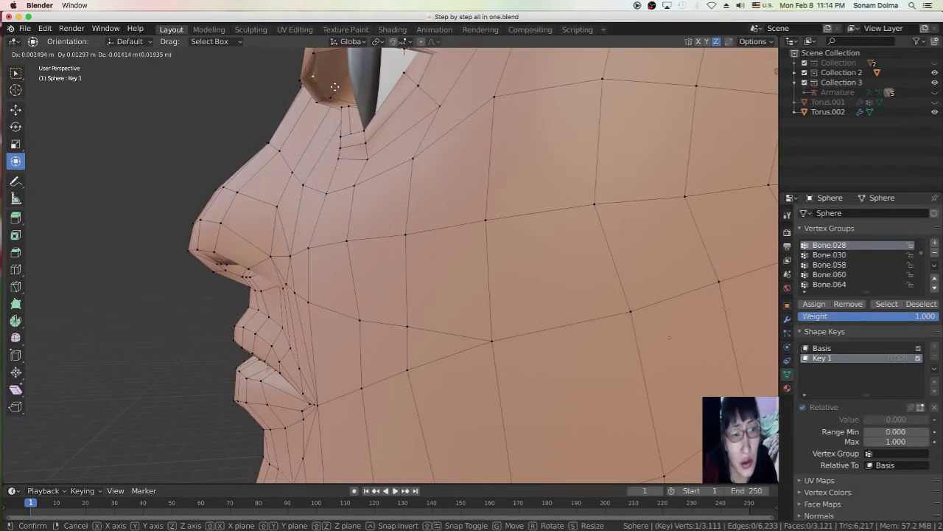
click(338, 90)
- From the side, reposition single vertices at the inner corner of the character's left eye
middle_drag(339, 90, 375, 126)
click(373, 131)
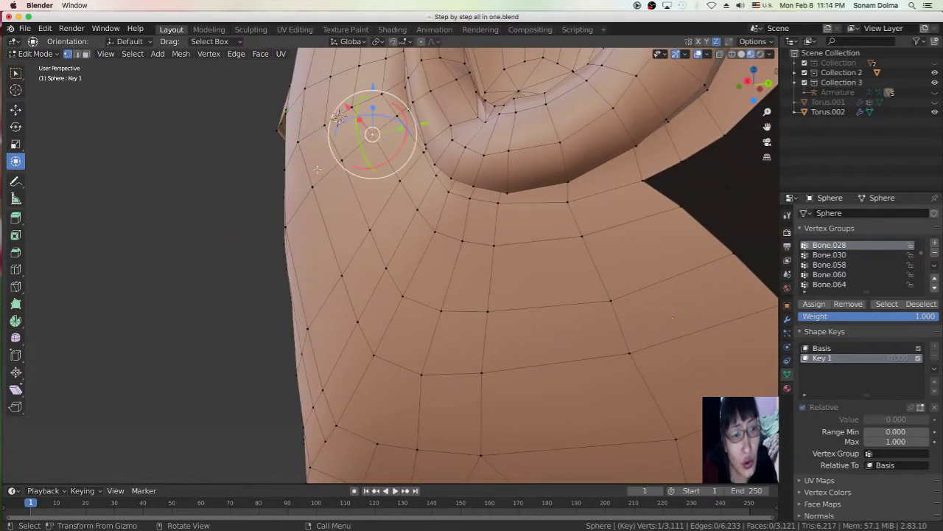
middle_drag(281, 124, 446, 179)
key(g)
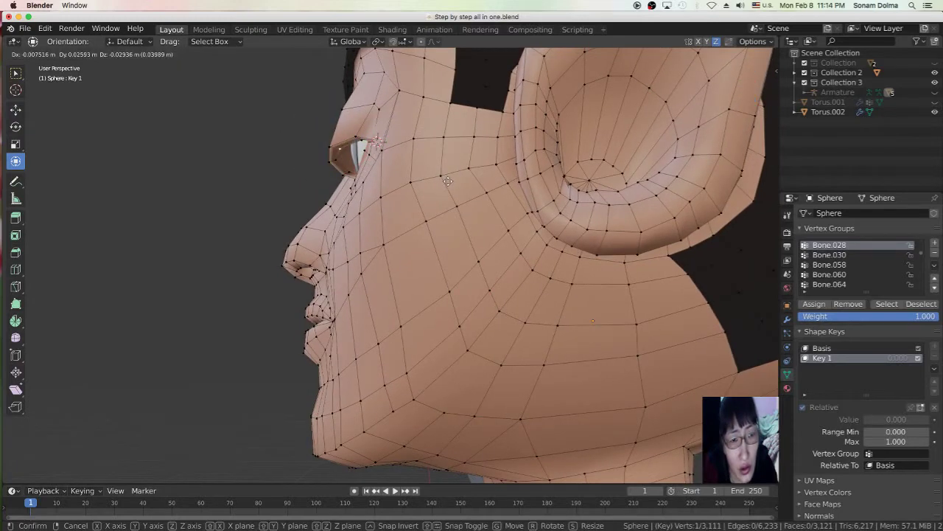
click(448, 180)
mouse_move(447, 180)
middle_down()
mouse_move(554, 205)
mouse_move(431, 187)
middle_up()
click(418, 183)
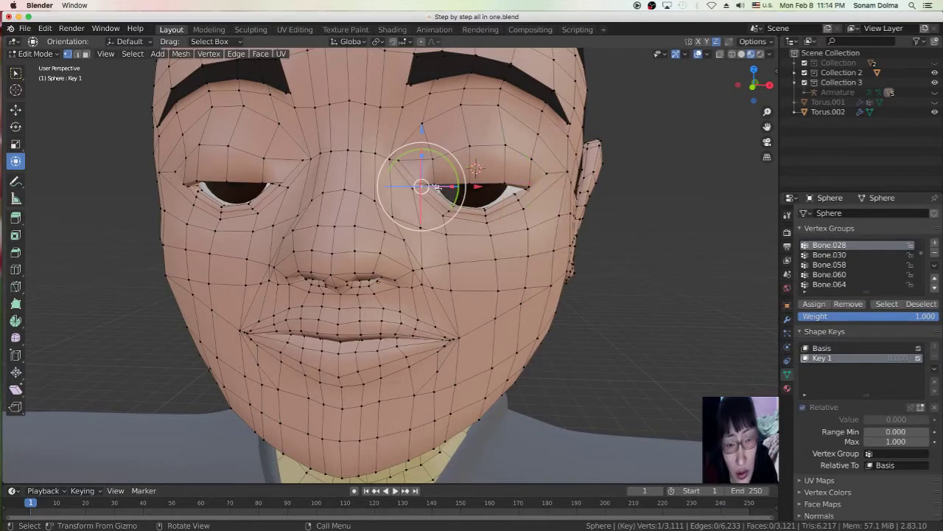
- Turn on X-ray display and shift the inner-corner vertex of the left eye slightly from the front
mouse_move(476, 170)
middle_down()
mouse_move(488, 205)
mouse_move(502, 208)
mouse_move(493, 173)
middle_up()
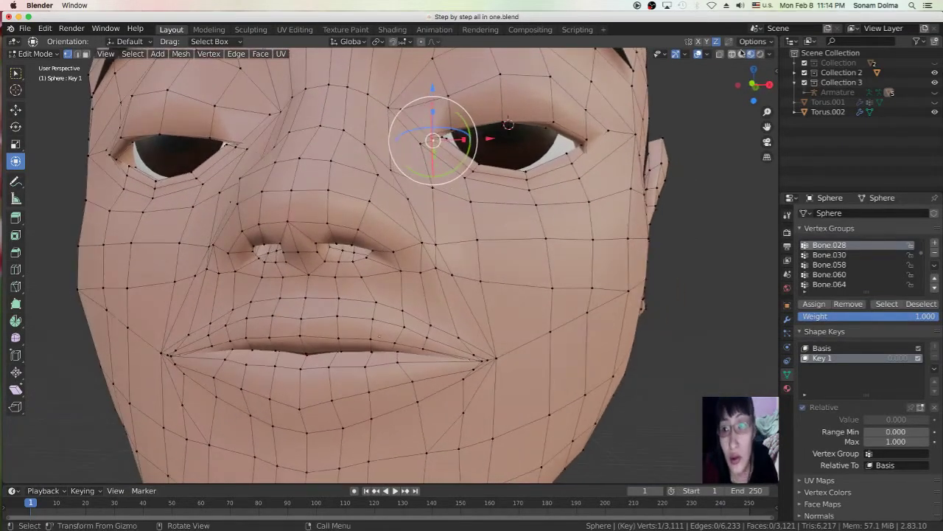
click(720, 55)
click(525, 177)
key(g)
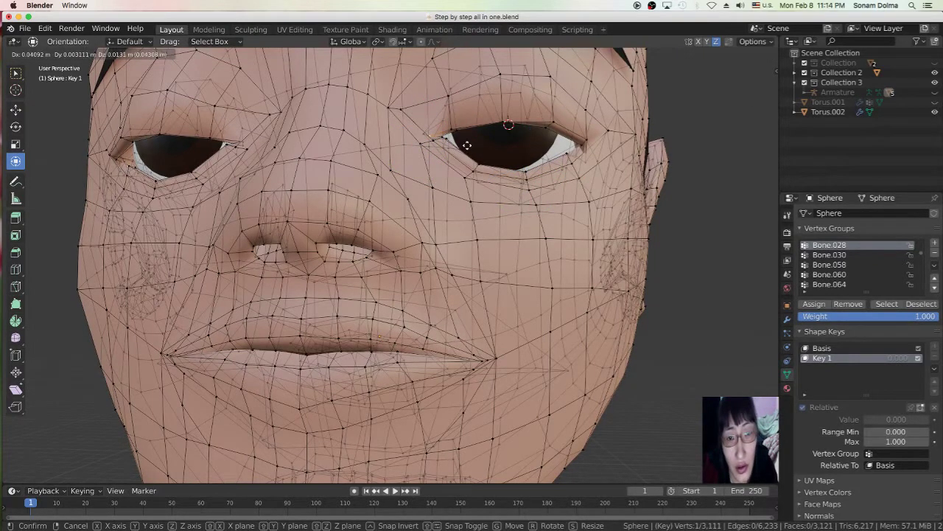
click(467, 145)
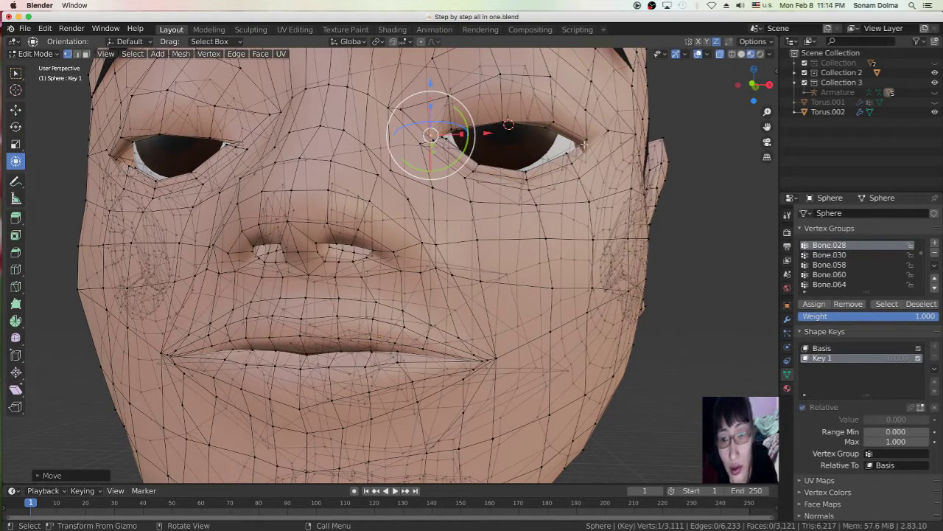
- Nudge the vertex at the outer corner of the left eye, undoing the stray selection between moves
click(584, 145)
key(g)
click(579, 145)
click(620, 212)
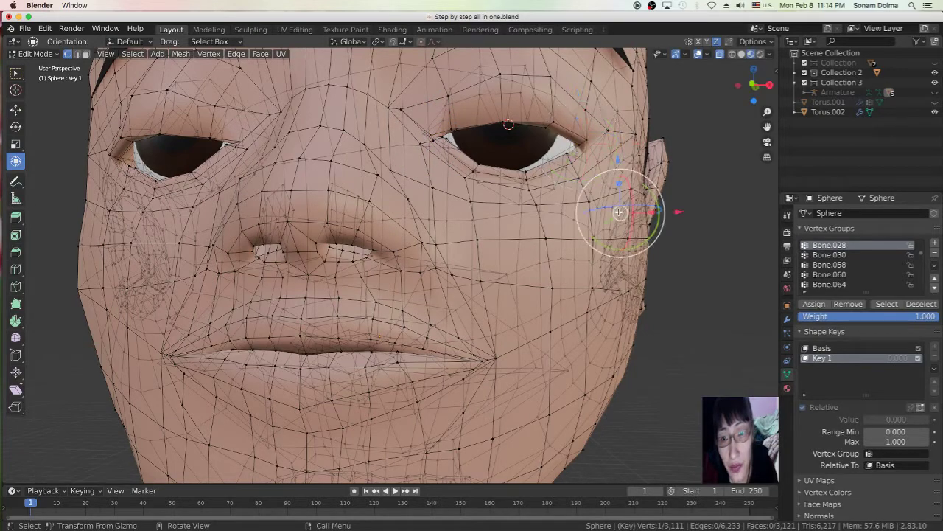
key(ctrl+z)
key(g)
click(609, 201)
middle_drag(609, 201, 575, 218)
click(573, 220)
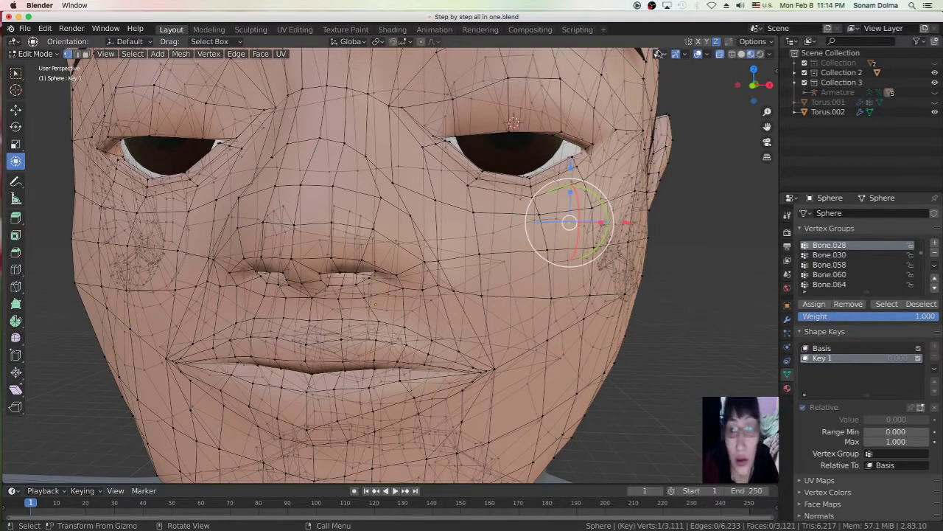
- Turn off X-ray display and, in face selection, select the three faces along the inner rim of the left lower eyelid
click(721, 55)
middle_drag(625, 107, 472, 255)
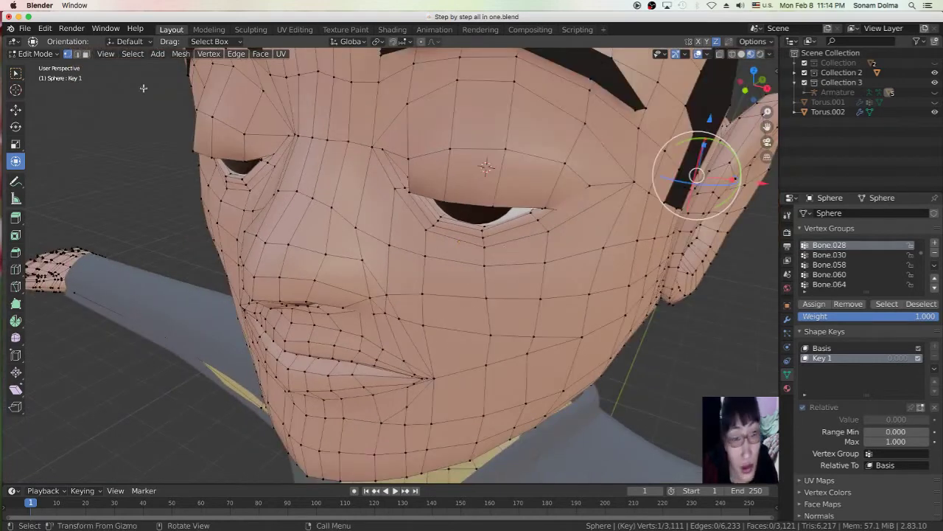
click(86, 55)
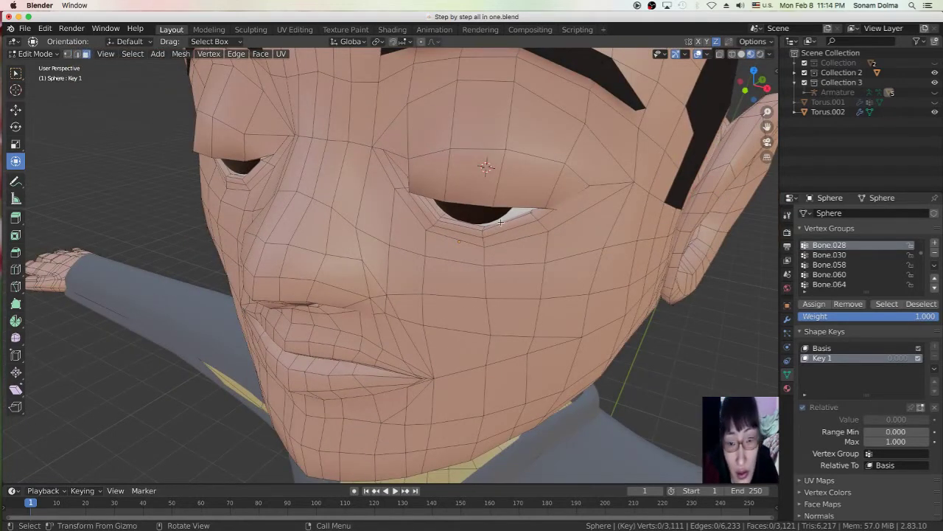
click(534, 211)
click(502, 219)
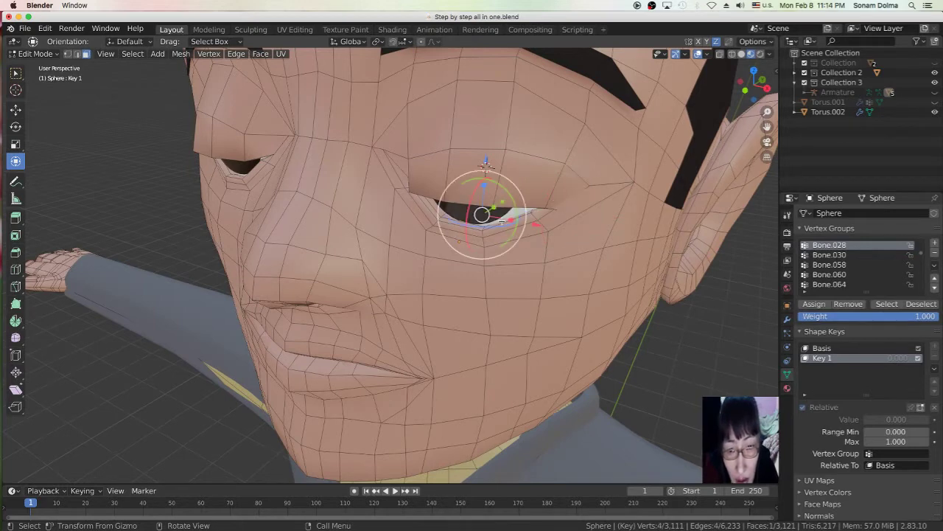
scroll(566, 230, up, 3)
middle_drag(627, 251, 619, 250)
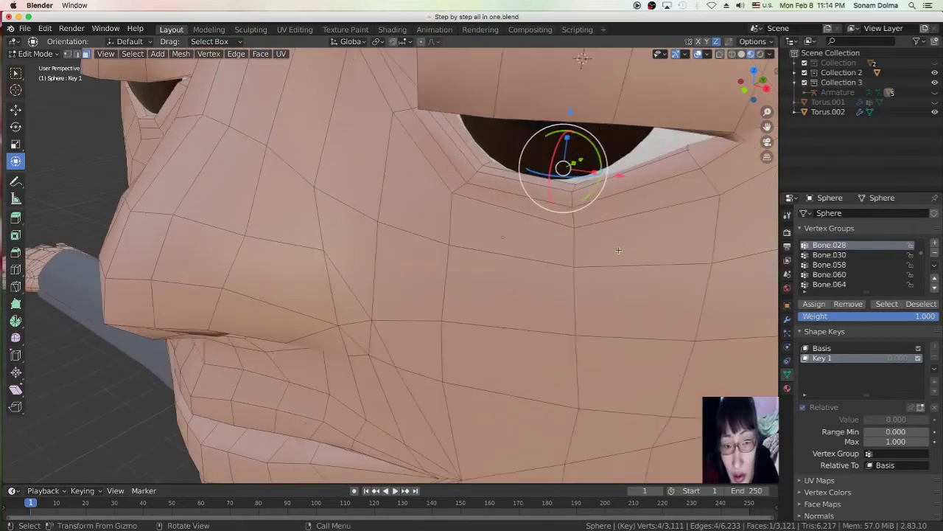
click(663, 156)
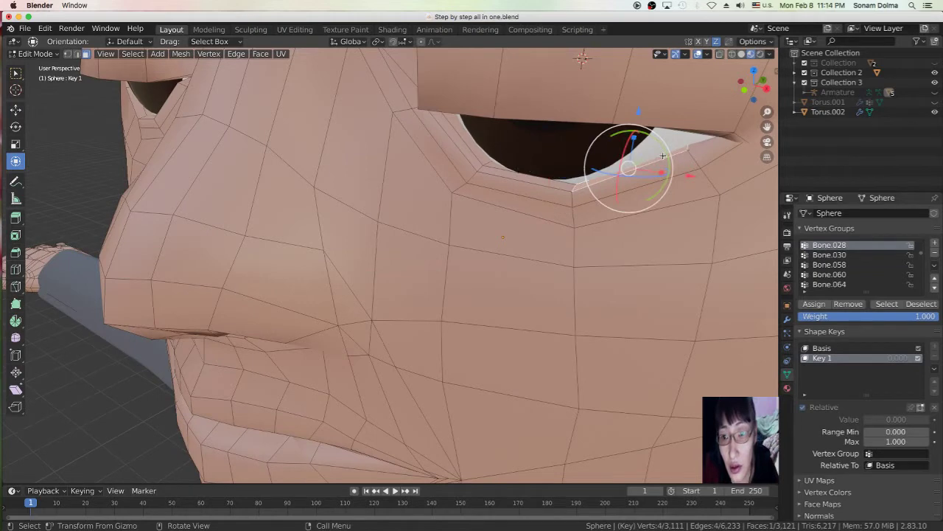
shift+click(493, 168)
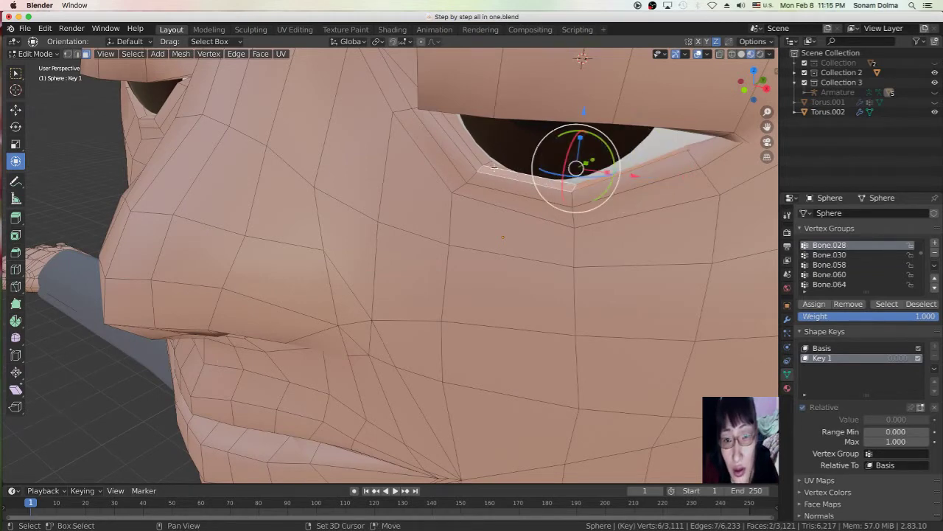
shift+click(467, 154)
- From the side, rotate the selected lower-eyelid rim faces and raise them toward the upper eyelid
scroll(469, 156, down, 4)
middle_drag(472, 163, 480, 199)
key(r)
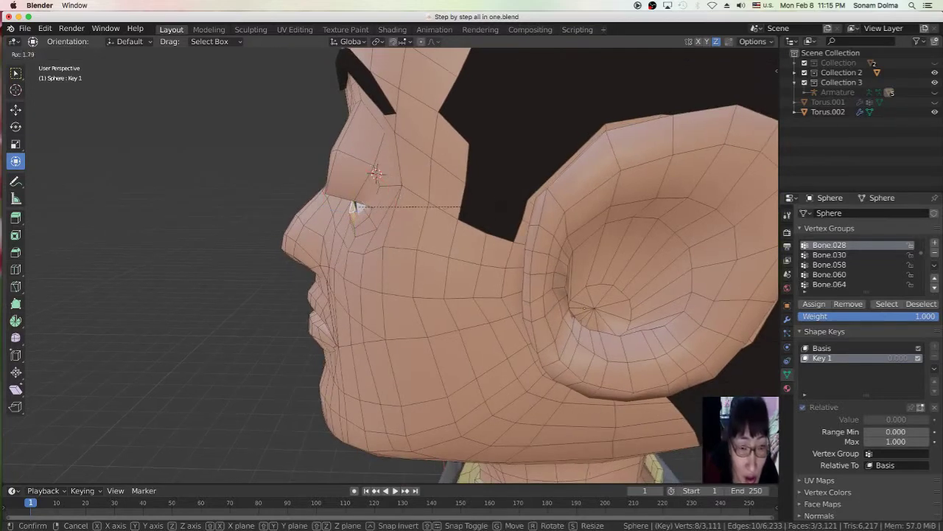
click(422, 238)
key(g)
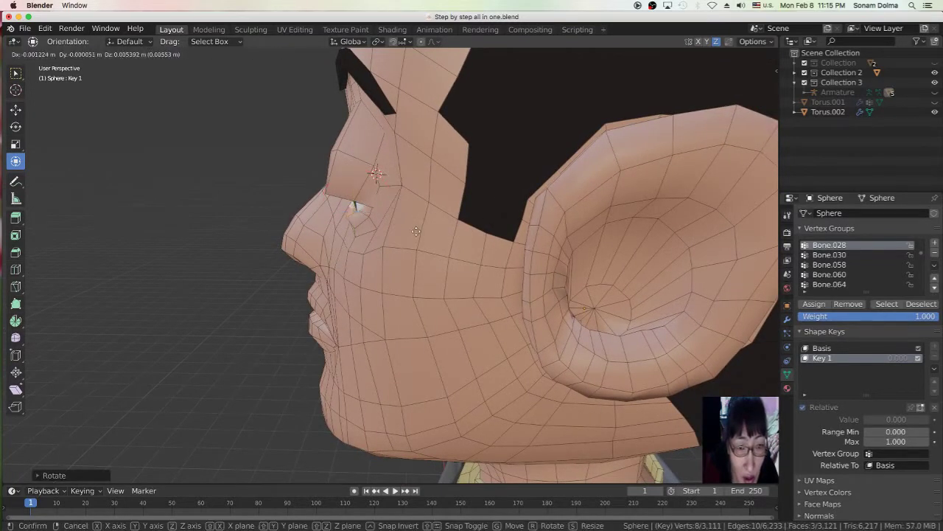
click(411, 219)
- From the opposite side of the face, rotate the lower-eyelid rim faces again and move them over the eyeball
middle_drag(437, 234, 548, 267)
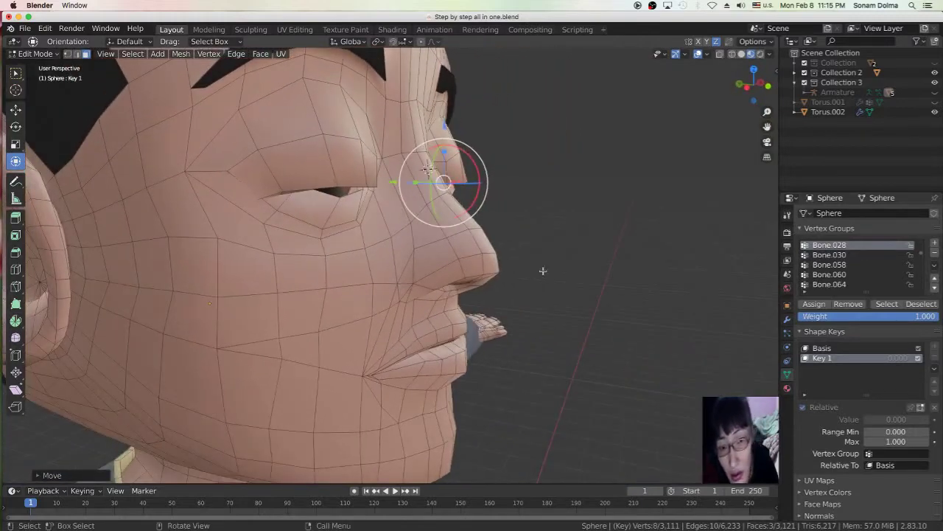
key(r)
click(549, 205)
middle_drag(590, 242, 543, 236)
key(g)
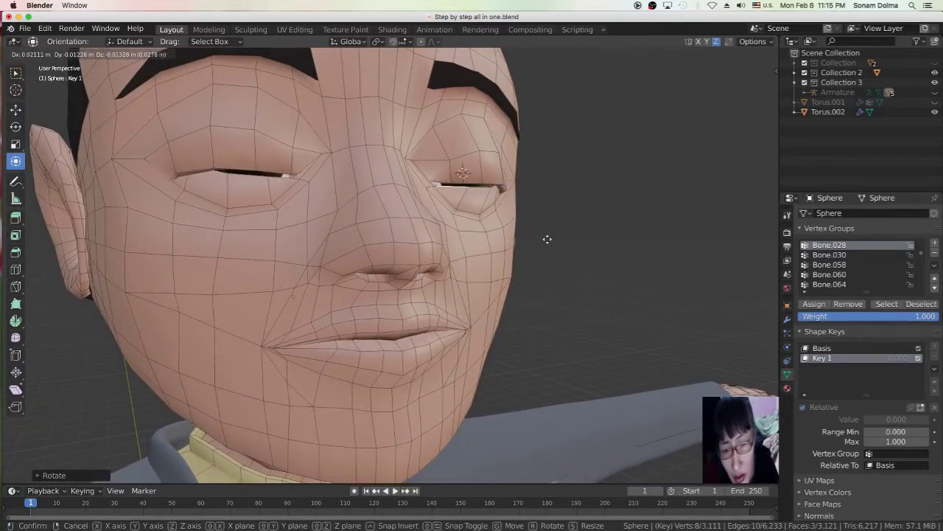
click(548, 236)
- From the character's left three-quarter view, move and rotate the lower-eyelid rim faces to meet the upper eyelid
middle_drag(557, 248, 491, 241)
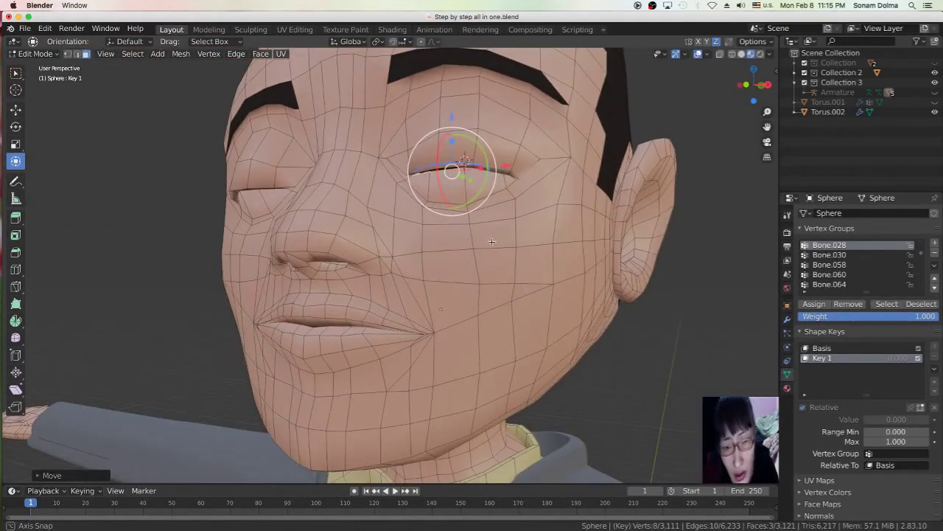
key(g)
click(563, 224)
key(r)
click(574, 196)
key(g)
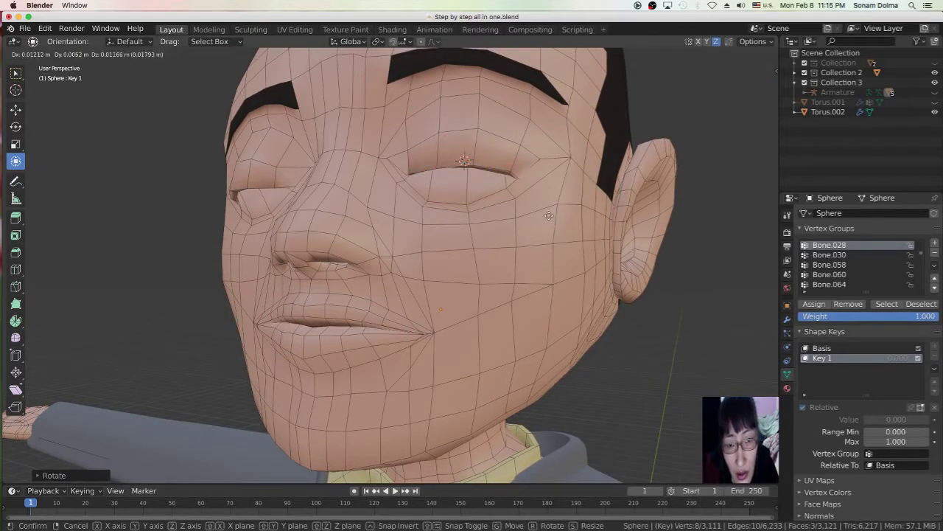
click(549, 216)
- Refine the tilt of the lower-eyelid rim faces with two more rotations
middle_drag(567, 235, 568, 215)
key(r)
click(633, 255)
key(r)
click(513, 266)
- In vertex selection, select two vertices along the fold below the left lower eyelid, then rotate and raise them from the side
scroll(578, 206, up, 6)
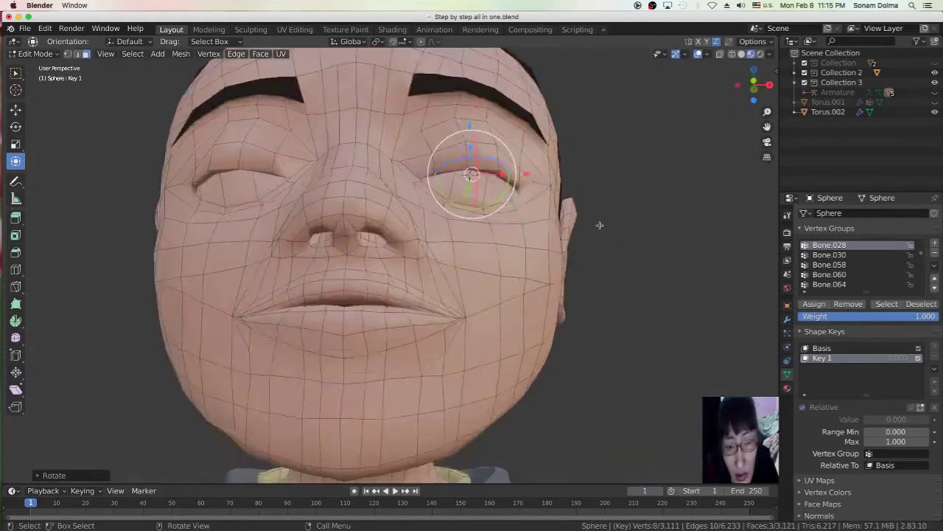
middle_drag(552, 189, 162, 114)
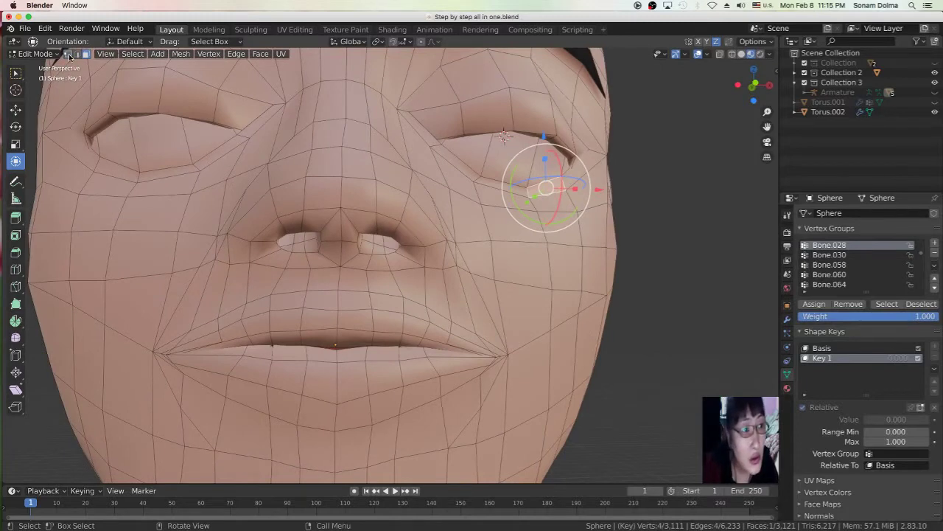
click(565, 292)
click(525, 186)
shift+click(477, 173)
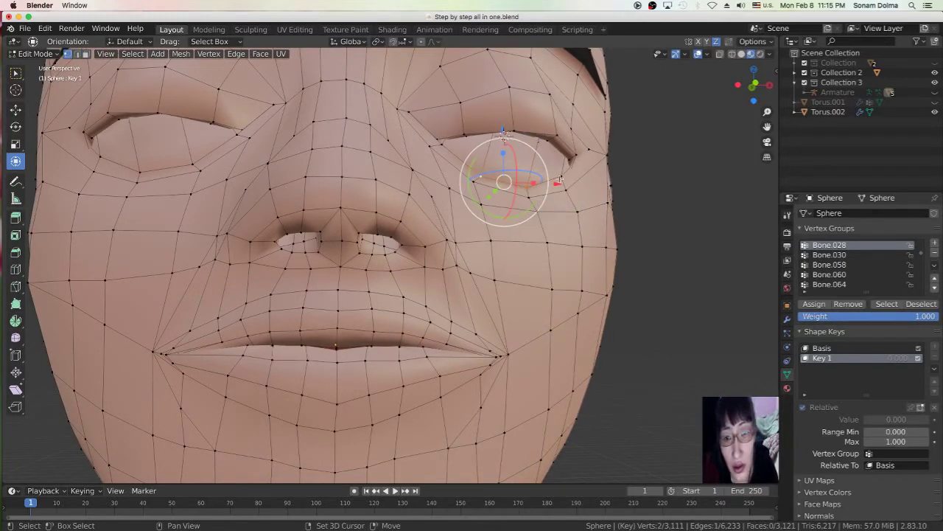
middle_drag(590, 191, 464, 236)
key(r)
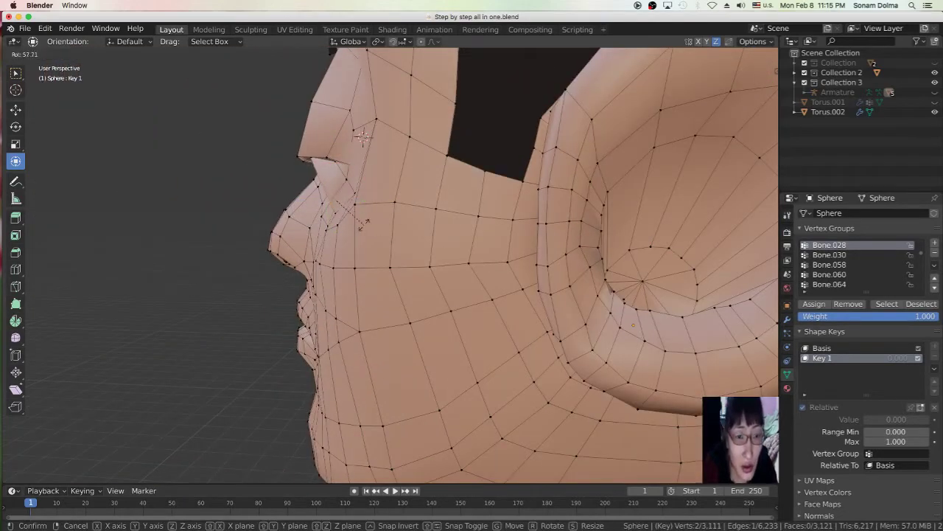
click(363, 223)
key(g)
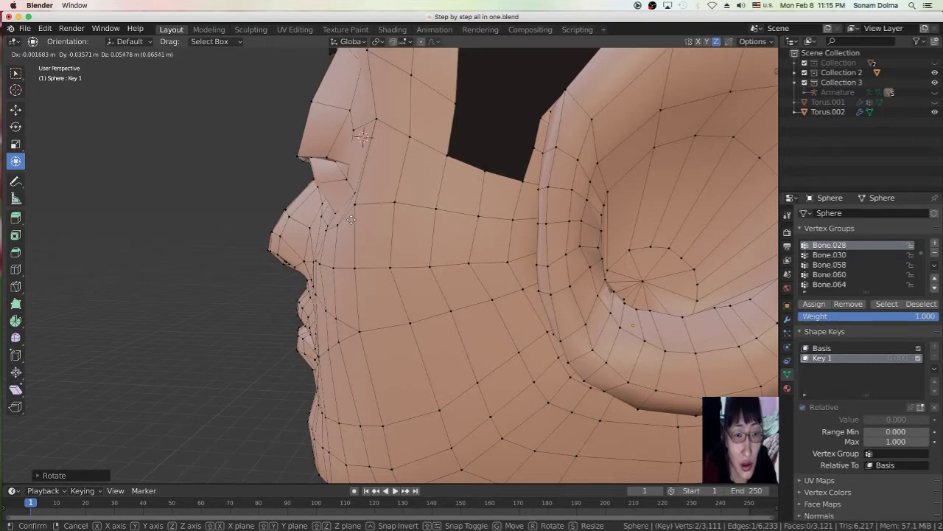
click(351, 219)
- Reposition single vertices around the left lower eyelid and outer eye corner from the side and opposite three-quarter view
key(g)
click(419, 238)
middle_drag(418, 238, 523, 263)
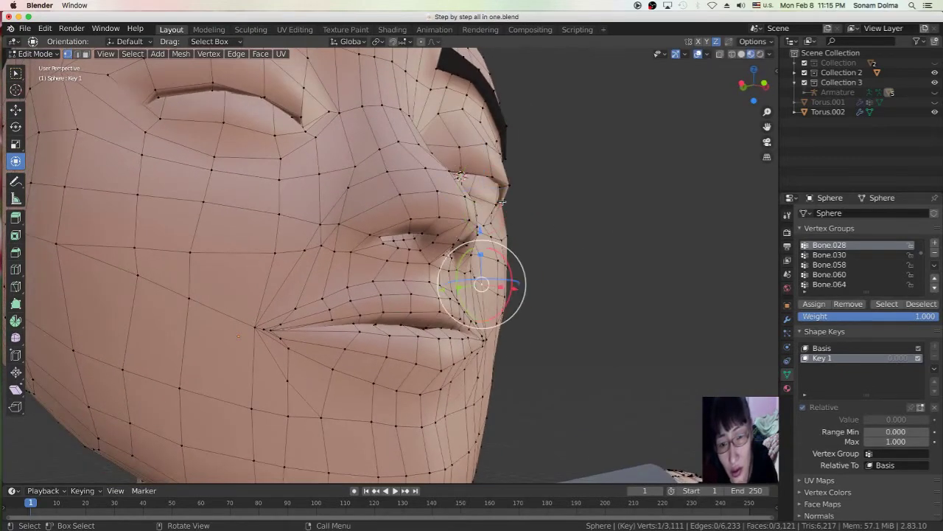
key(g)
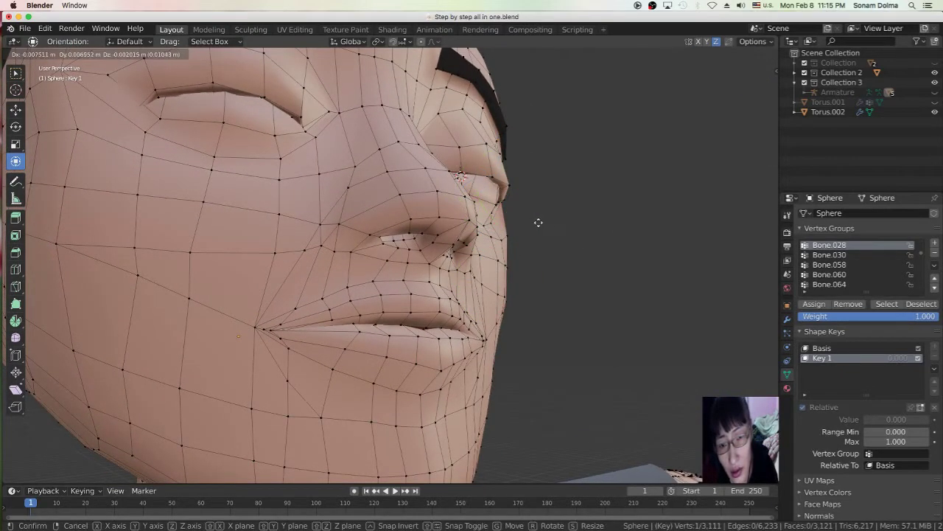
click(538, 222)
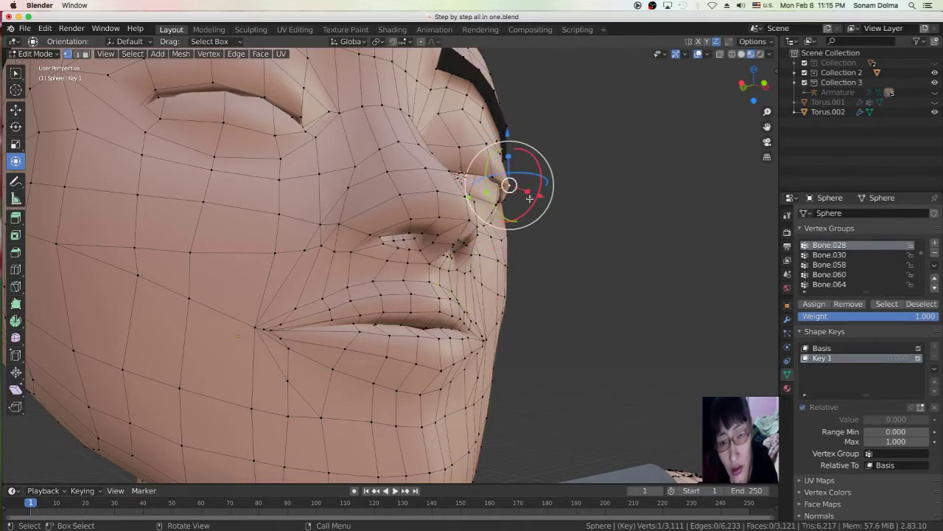
middle_drag(558, 221, 592, 196)
click(427, 132)
key(g)
click(428, 126)
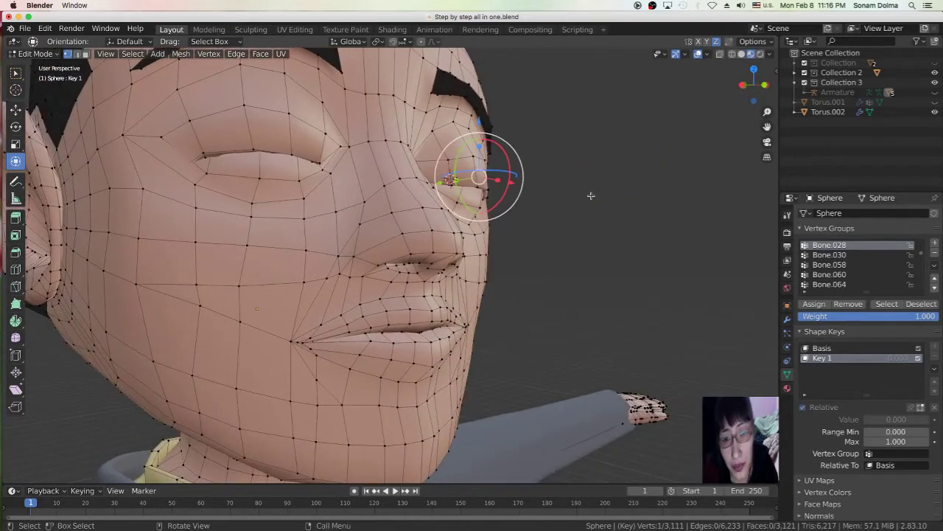
- From the opposite three-quarter view, adjust the edge vertex of the left upper eyelid to close the lids
key(g)
click(588, 201)
middle_drag(588, 200, 558, 217)
key(g)
click(415, 182)
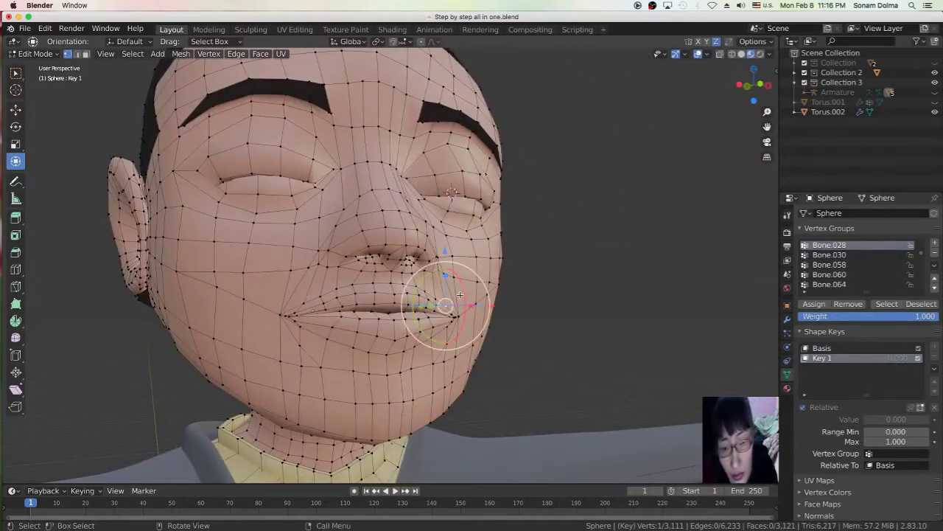
- Select the outer vertex on the fold below the left eye and move it to smooth the lower eyelid
click(482, 209)
click(448, 342)
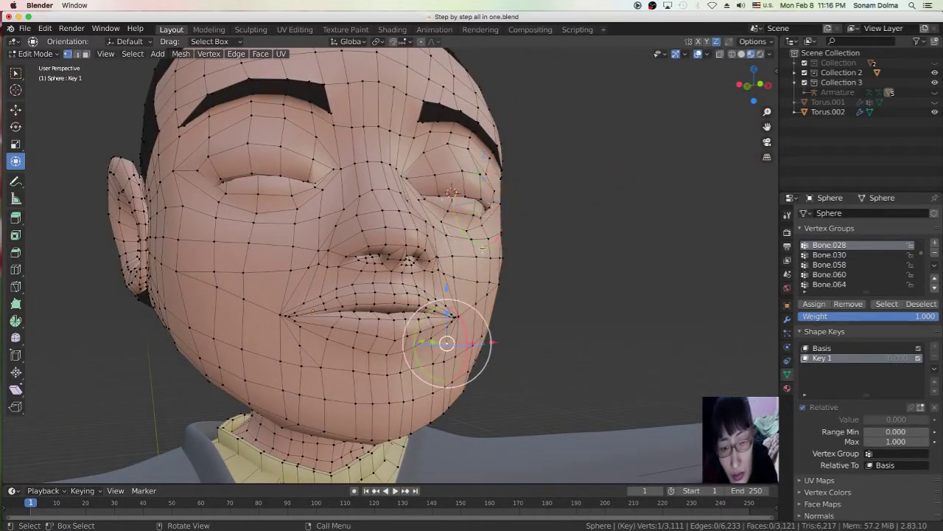
click(480, 214)
middle_drag(544, 238, 517, 275)
key(g)
click(450, 244)
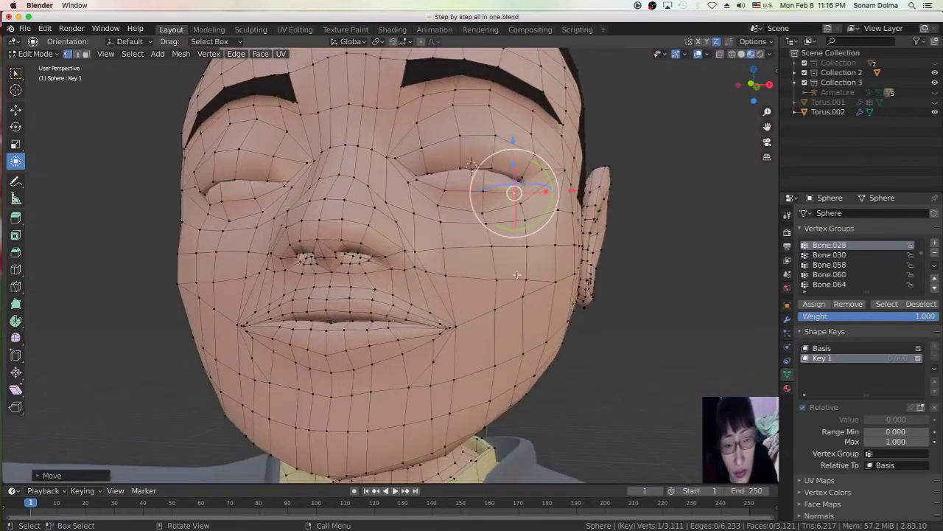
- From the side, move individual vertices of the left eyelids to tighten the seam between them
middle_drag(502, 233, 439, 215)
key(g)
click(442, 215)
click(475, 244)
click(372, 168)
key(g)
click(389, 164)
click(473, 201)
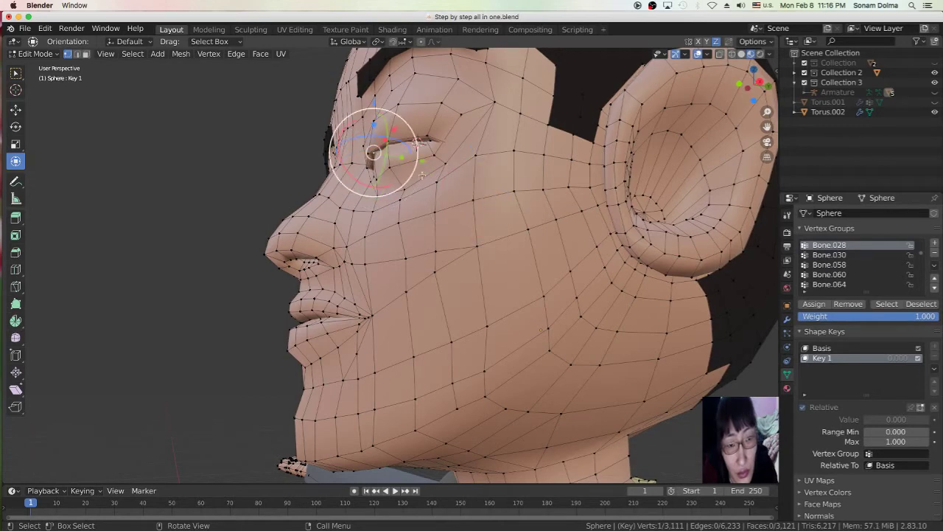
- Move the middle edge vertex of the left upper eyelid from the side, then adjust the outer-corner vertex from the front
key(g)
click(432, 180)
middle_drag(432, 179, 566, 247)
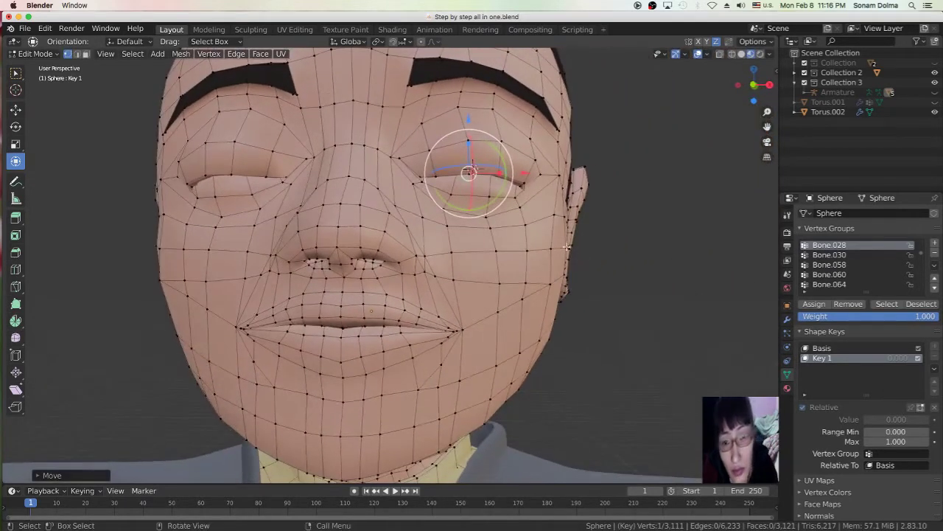
click(521, 186)
key(g)
click(517, 179)
click(546, 246)
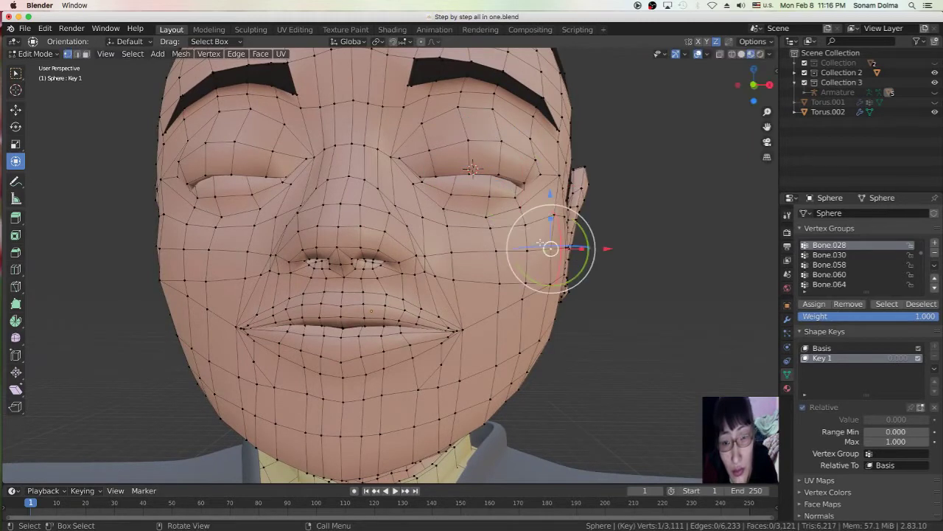
- Select the outer-corner vertex of the left eye from the front and move it slightly to tighten the corner
click(527, 183)
key(g)
click(525, 182)
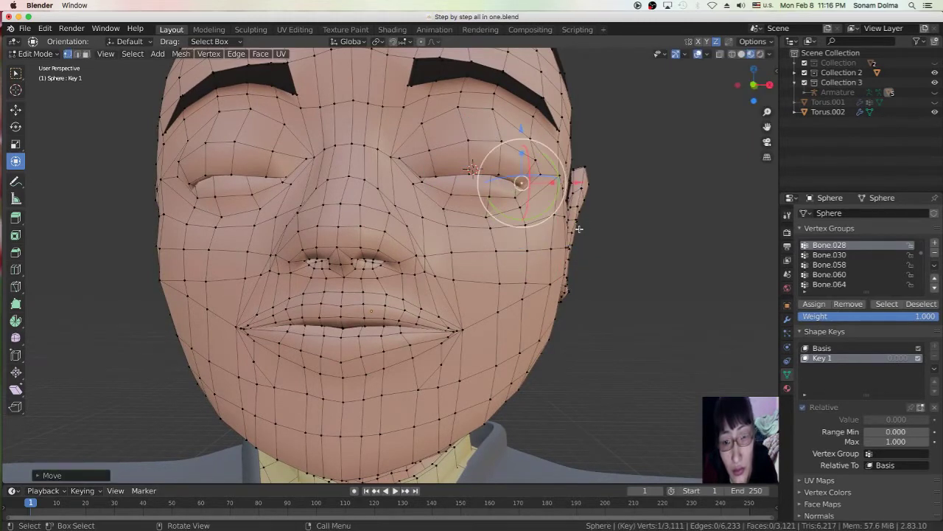
scroll(516, 280, down, 3)
middle_drag(517, 280, 411, 270)
key(g)
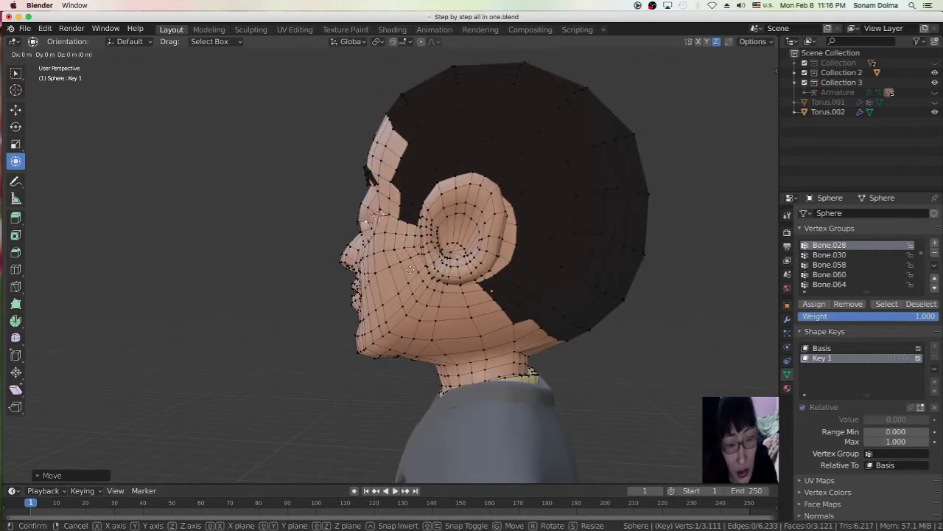
right_click(409, 270)
- Select the upper eyelid vertex near the inner corner of the right eye and reposition it from a three-quarter view
middle_drag(530, 283, 598, 281)
middle_drag(476, 300, 330, 219)
click(328, 201)
middle_drag(428, 255, 491, 261)
key(g)
click(478, 254)
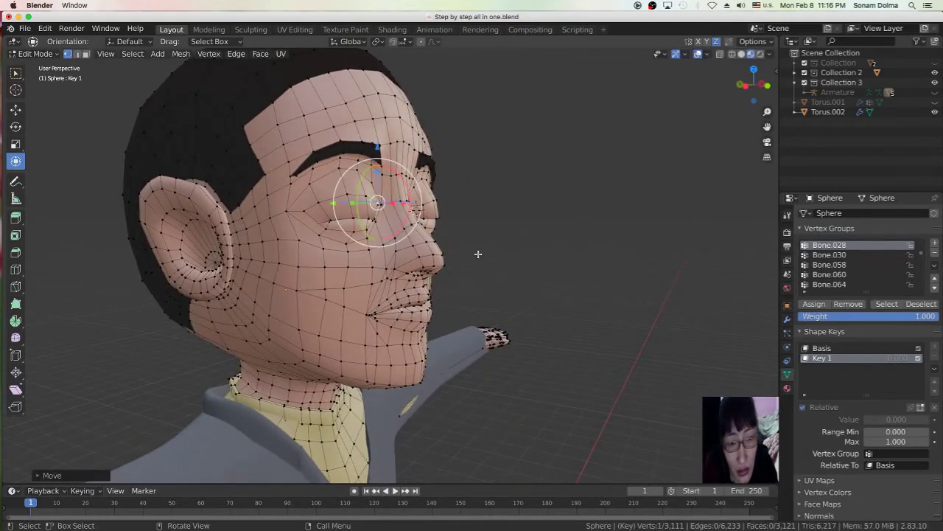
- Move the inner-corner vertex of the left eye slightly upward from the front to close the lid seam
middle_drag(439, 294, 421, 285)
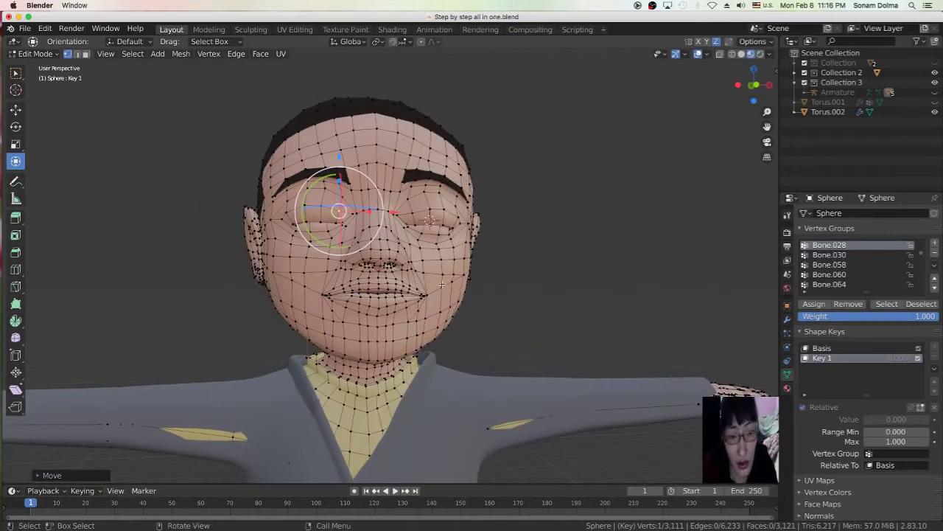
scroll(459, 277, up, 3)
click(454, 275)
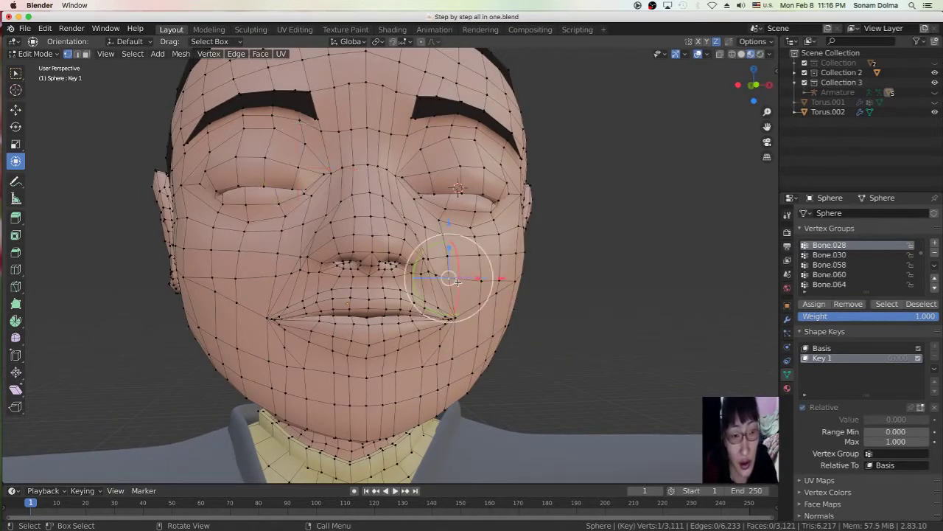
click(423, 198)
key(g)
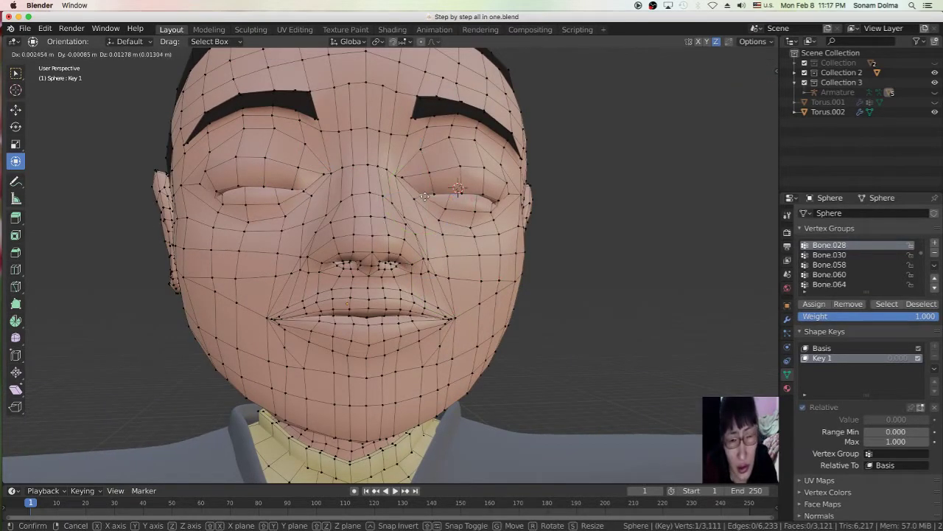
click(458, 193)
click(481, 254)
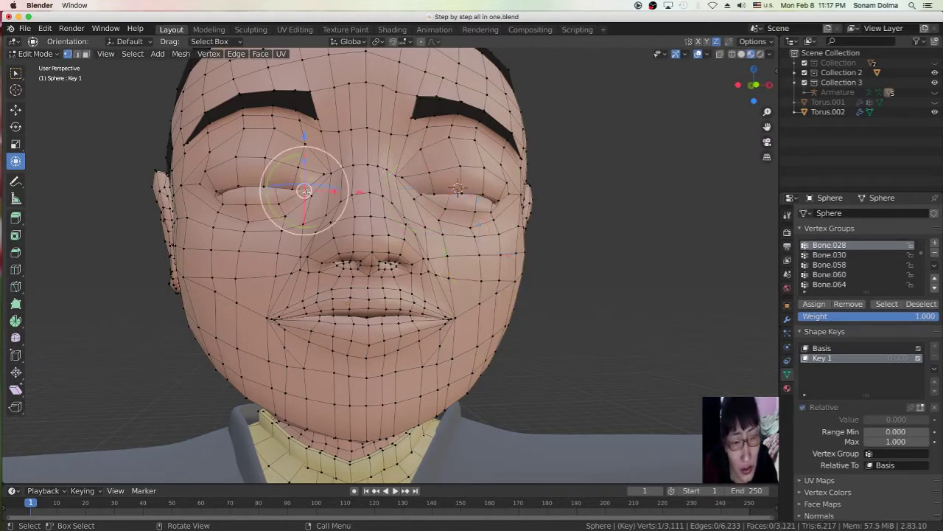
- Select the inner-corner vertex of the right eye and move it slightly upward to close the lids there
click(307, 192)
key(g)
click(306, 189)
mouse_move(457, 260)
middle_down()
mouse_move(429, 276)
mouse_move(510, 283)
mouse_move(463, 263)
middle_up()
scroll(466, 284, down, 2)
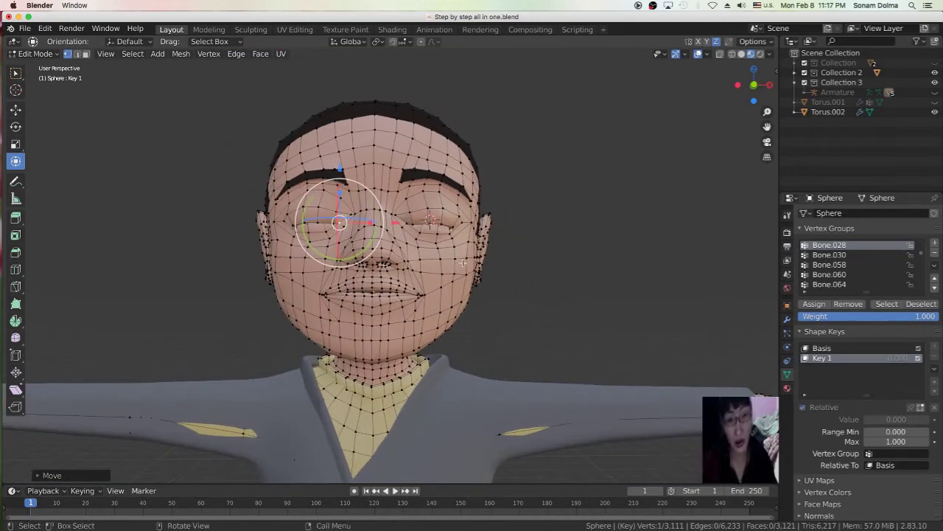
- Return to Object Mode, turn off Relative for the shape keys and raise the evaluation time to 38.048 to preview the closed eyes
click(17, 54)
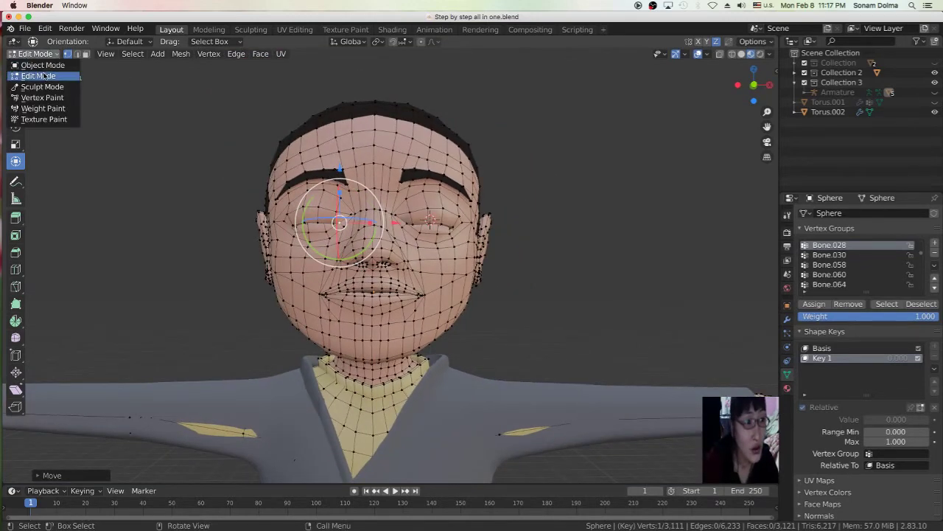
click(44, 66)
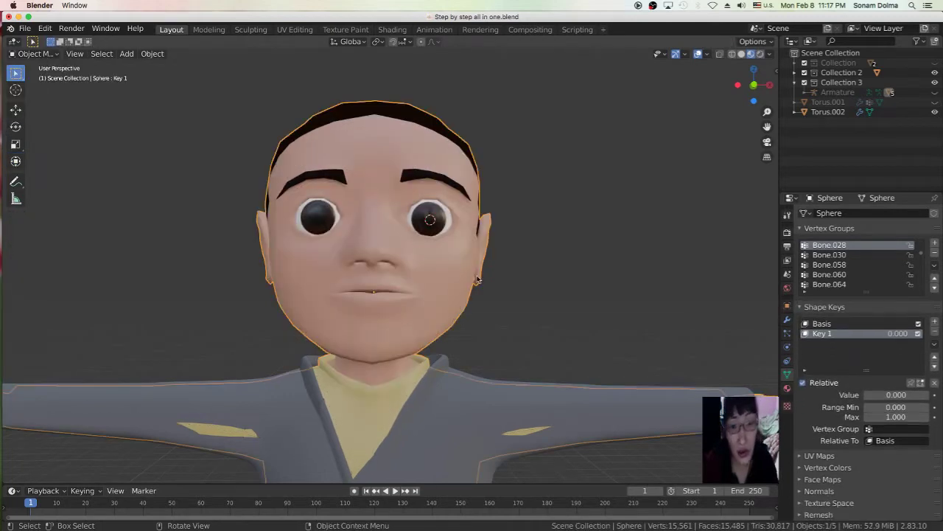
click(810, 383)
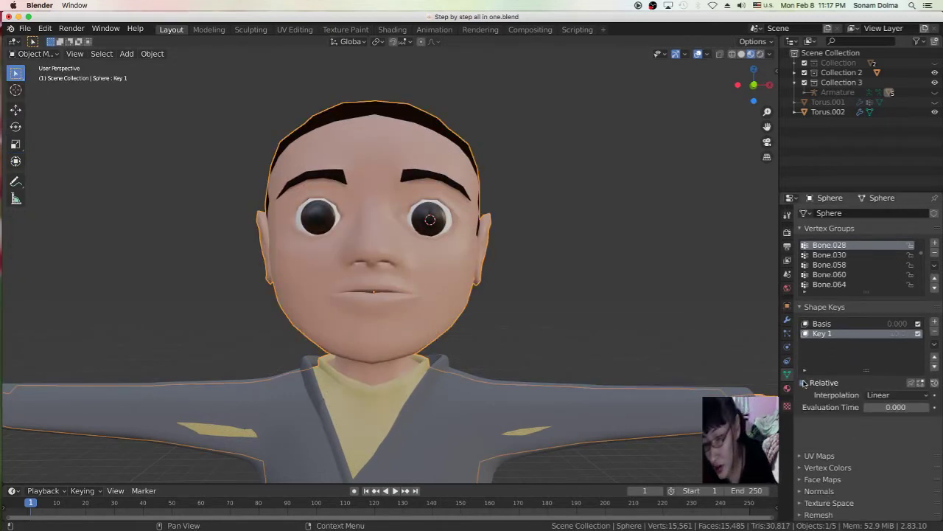
drag(877, 407, 924, 415)
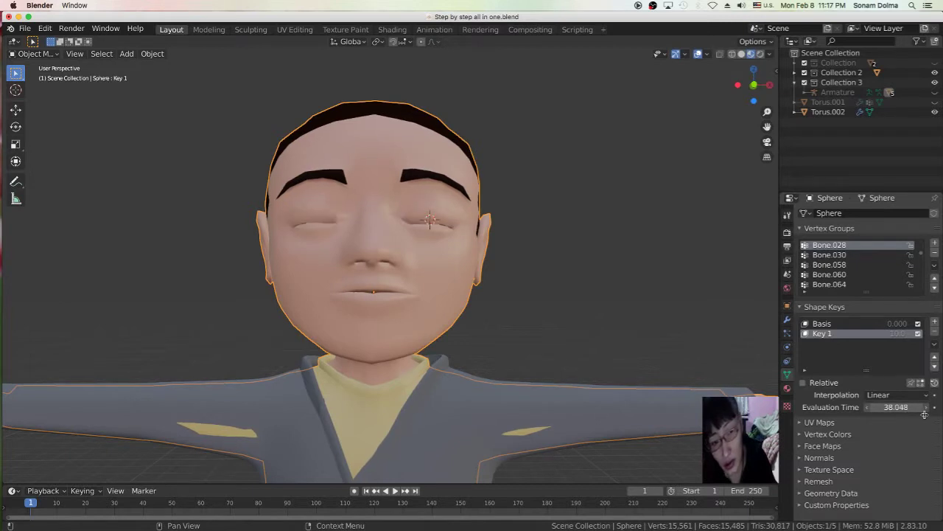
scroll(653, 317, down, 6)
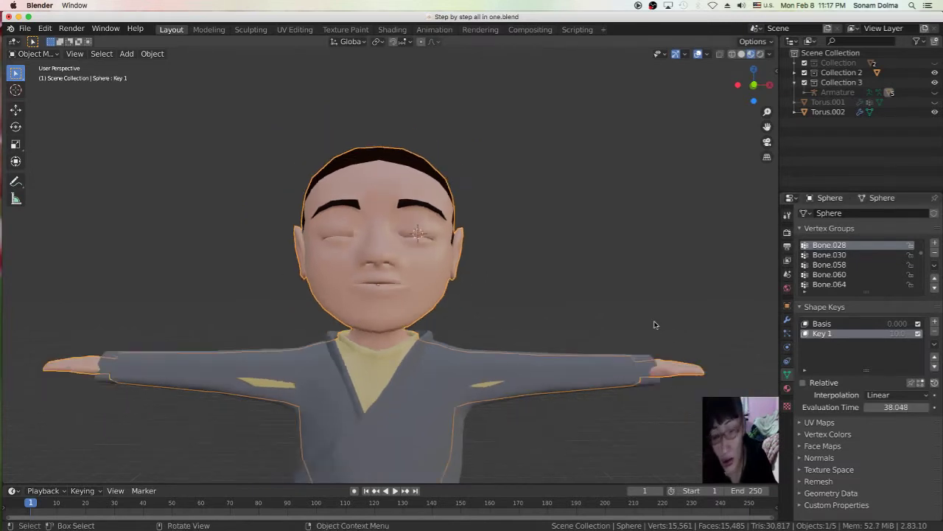
middle_drag(653, 312, 589, 306)
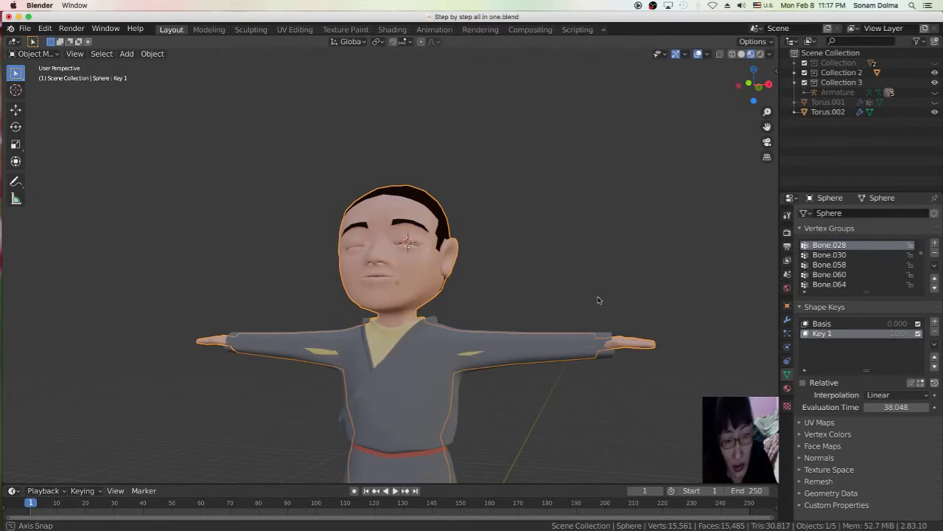
scroll(558, 299, up, 5)
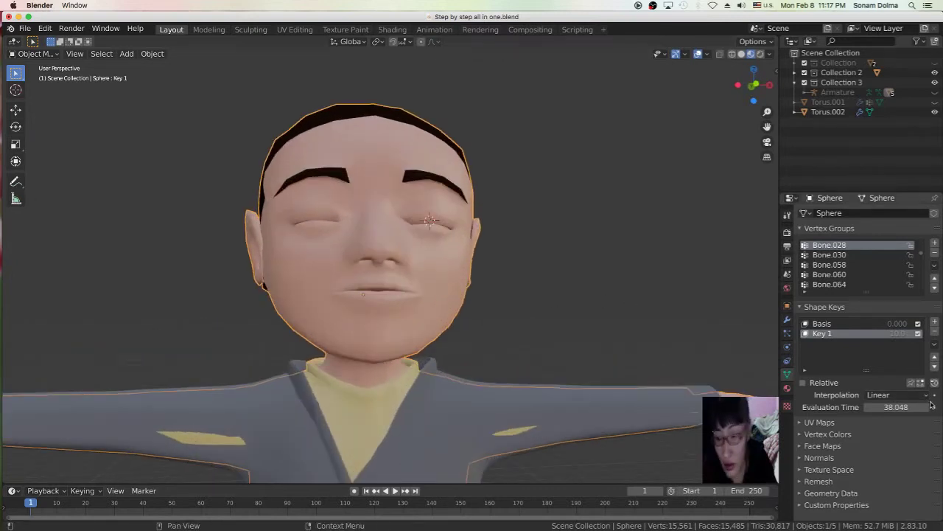
- Set the shape key evaluation time back to 0, disable Key 1 and make Basis the active shape key
drag(915, 409, 855, 407)
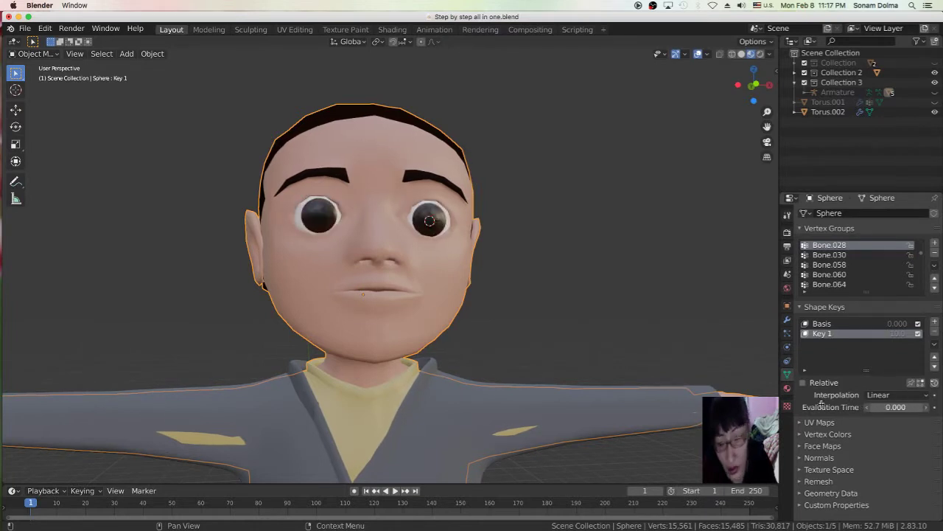
click(821, 324)
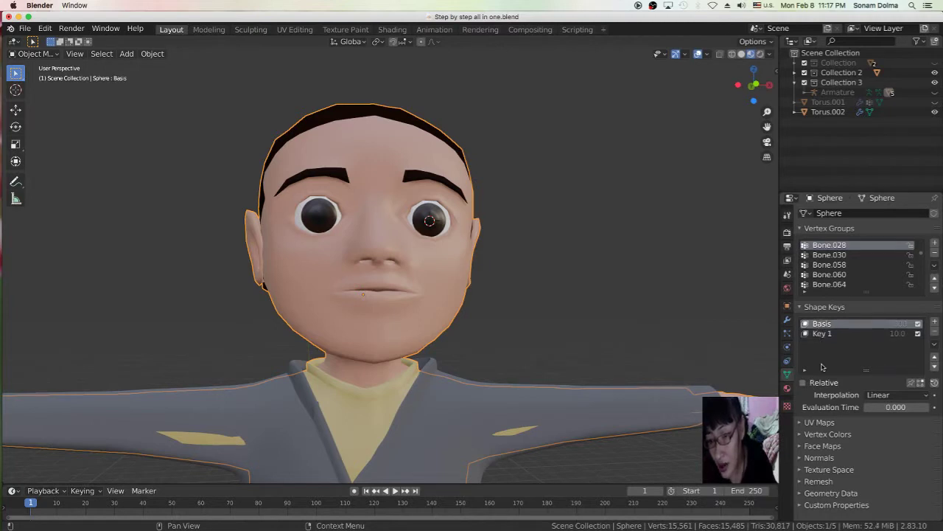
click(811, 333)
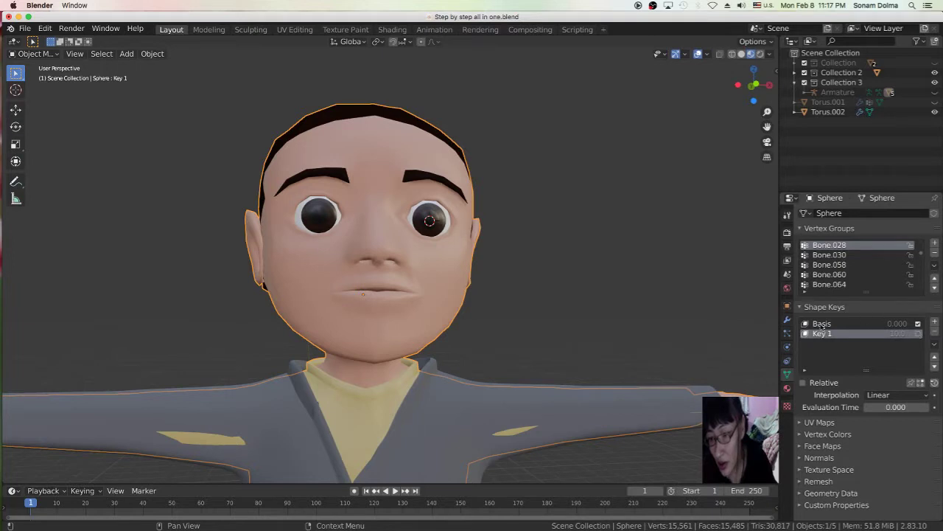
click(822, 324)
scroll(442, 280, down, 3)
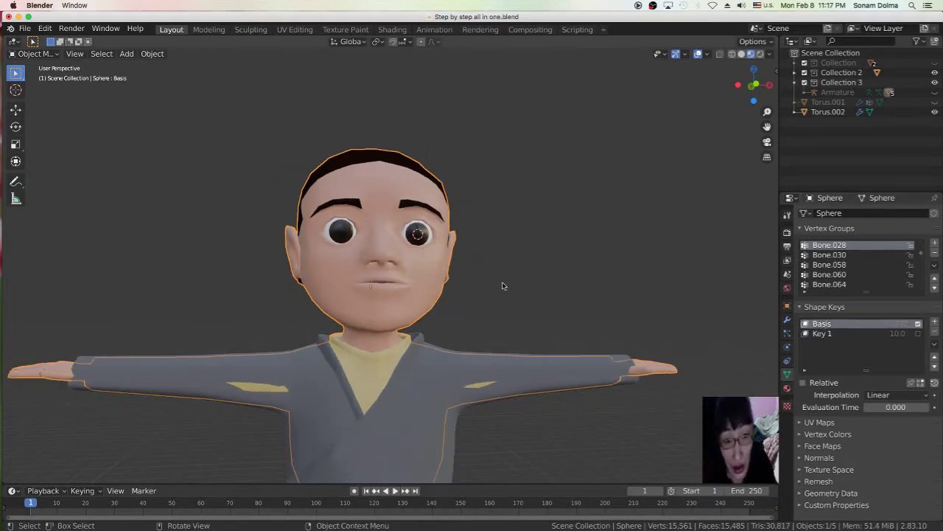
scroll(528, 289, up, 3)
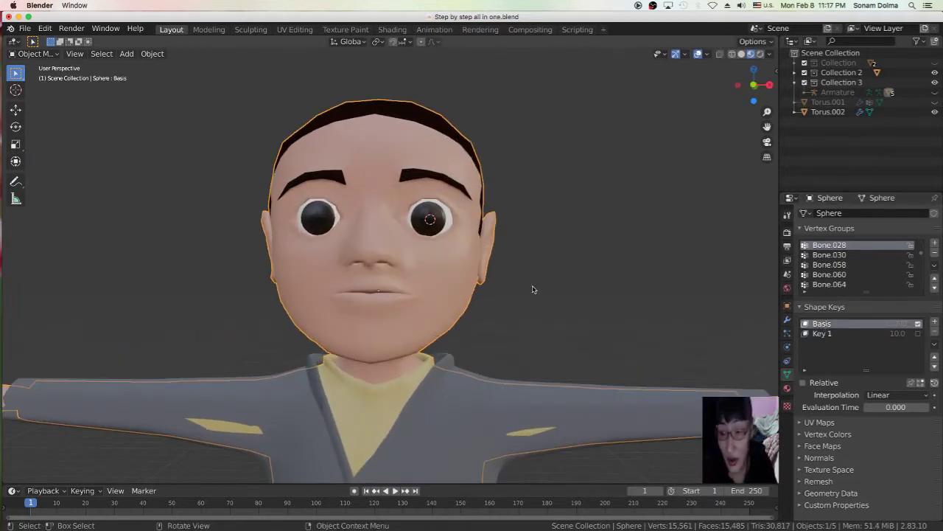
middle_drag(534, 289, 725, 314)
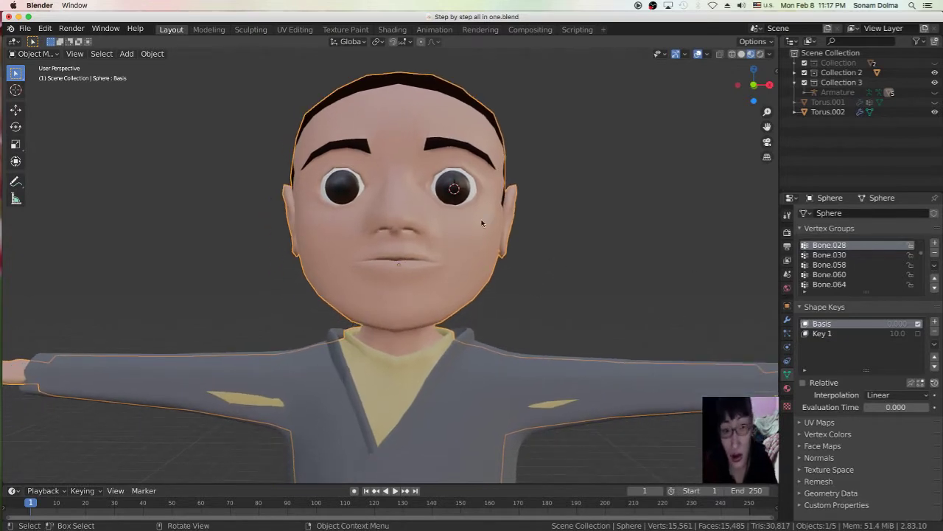
scroll(482, 243, down, 4)
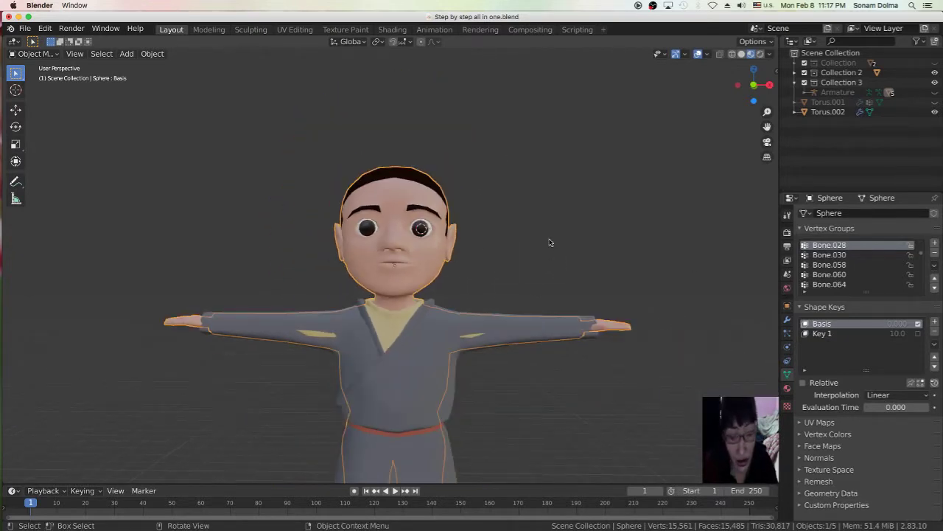
- Snap the 3D cursor to the world origin
key(shift+s)
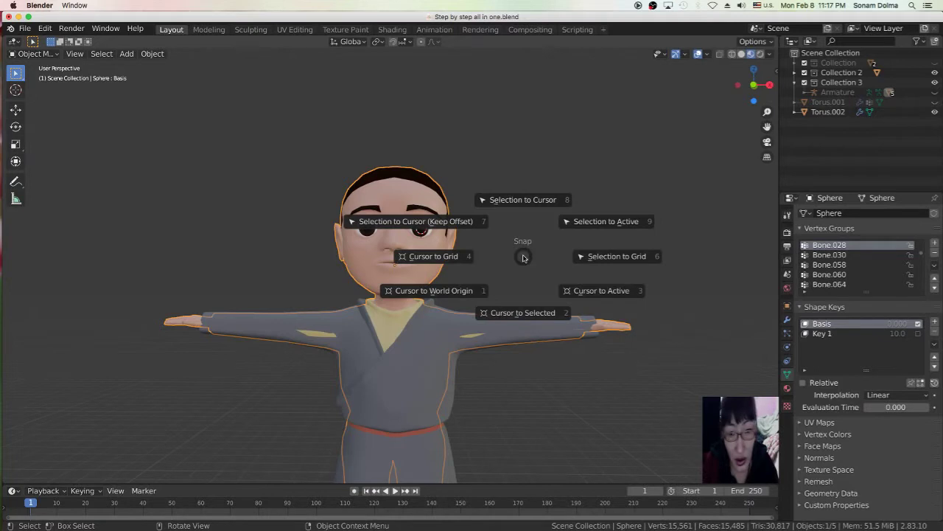
click(448, 295)
scroll(495, 283, down, 4)
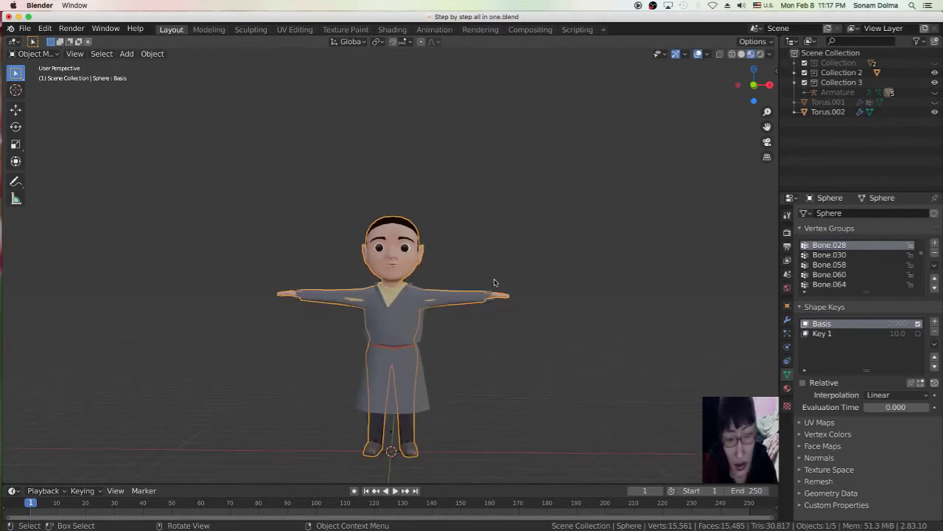
scroll(507, 273, up, 2)
scroll(487, 259, up, 2)
scroll(504, 280, down, 5)
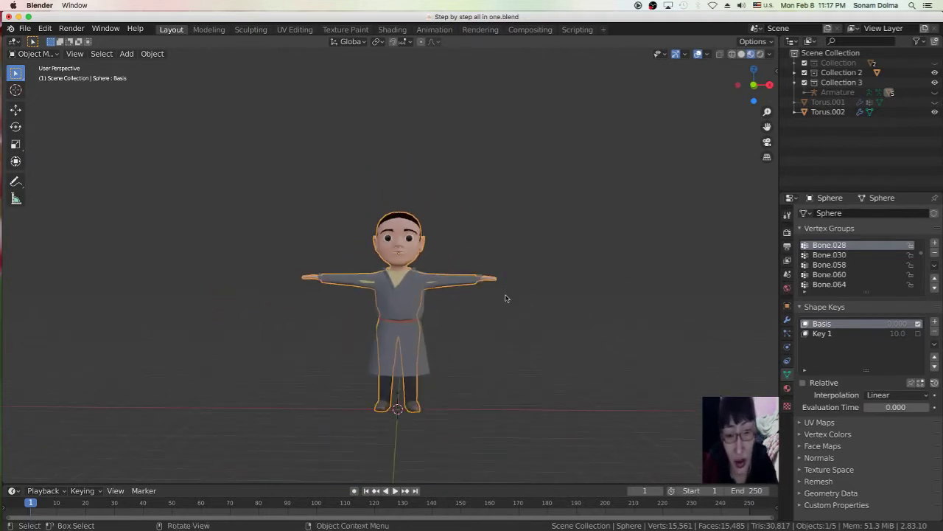
scroll(490, 286, up, 3)
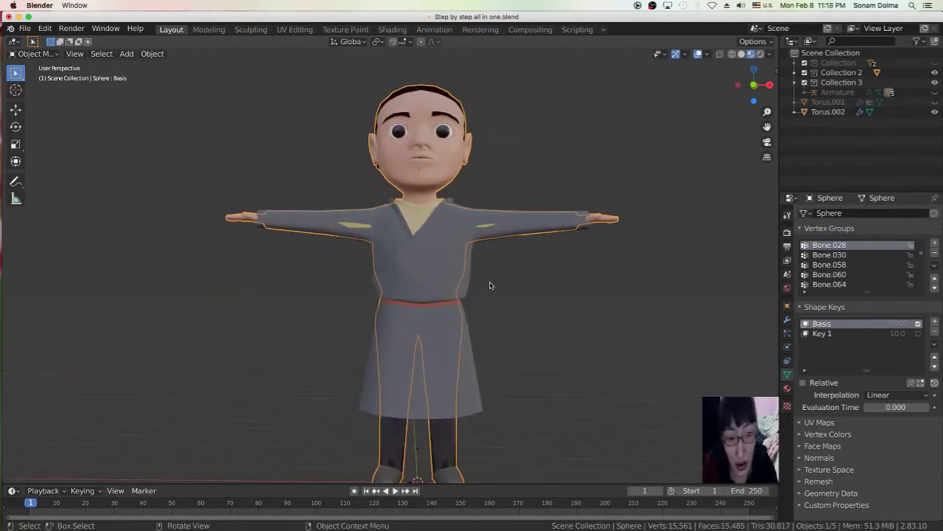
- Select all parts of the character with the body mesh active, and unhide the Armature and Torus.001
click(484, 227)
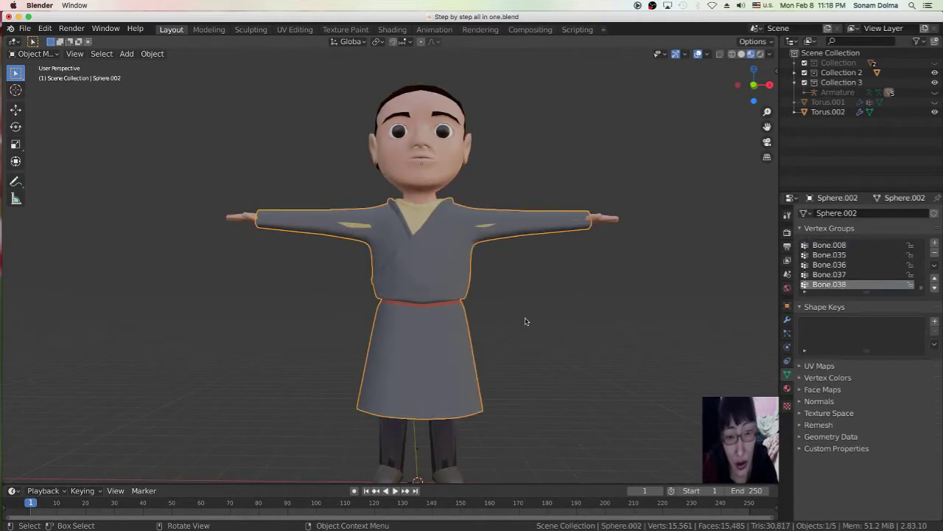
middle_drag(512, 309, 544, 310)
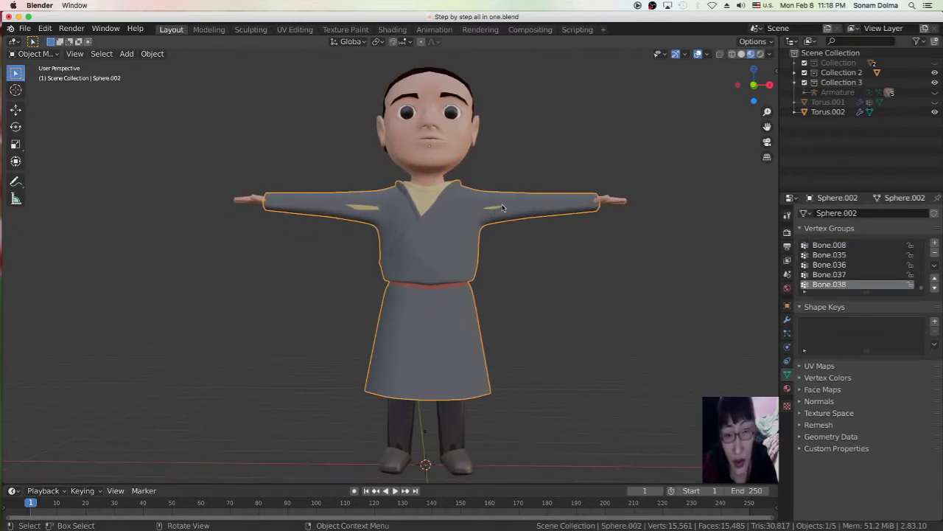
scroll(484, 280, down, 3)
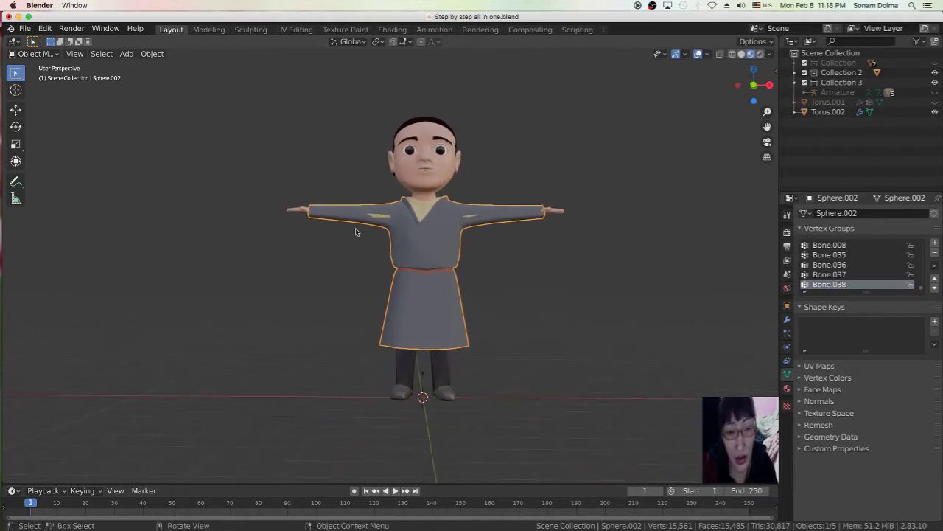
click(437, 169)
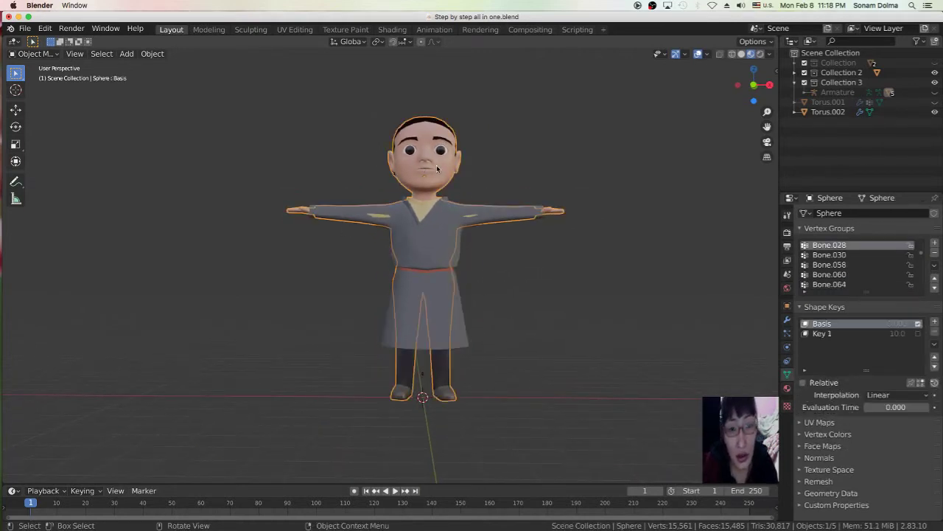
scroll(534, 298, down, 3)
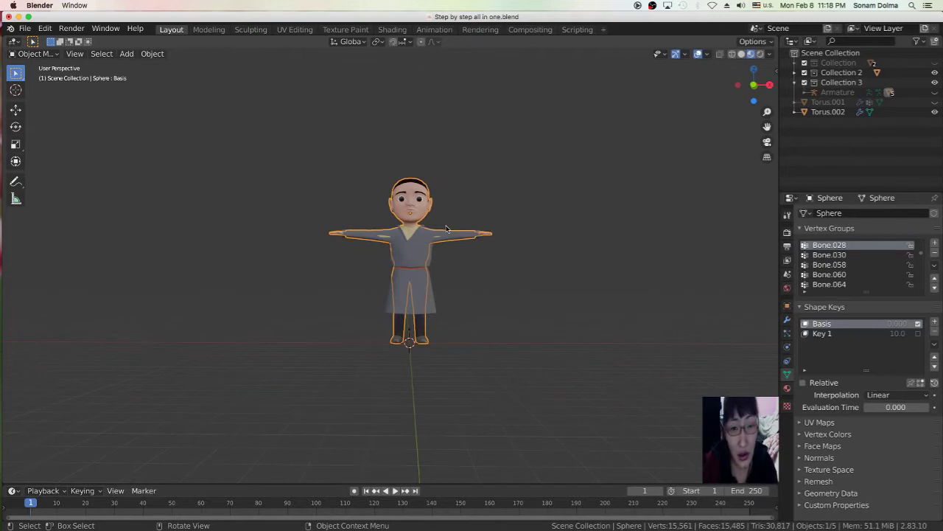
drag(297, 131, 529, 370)
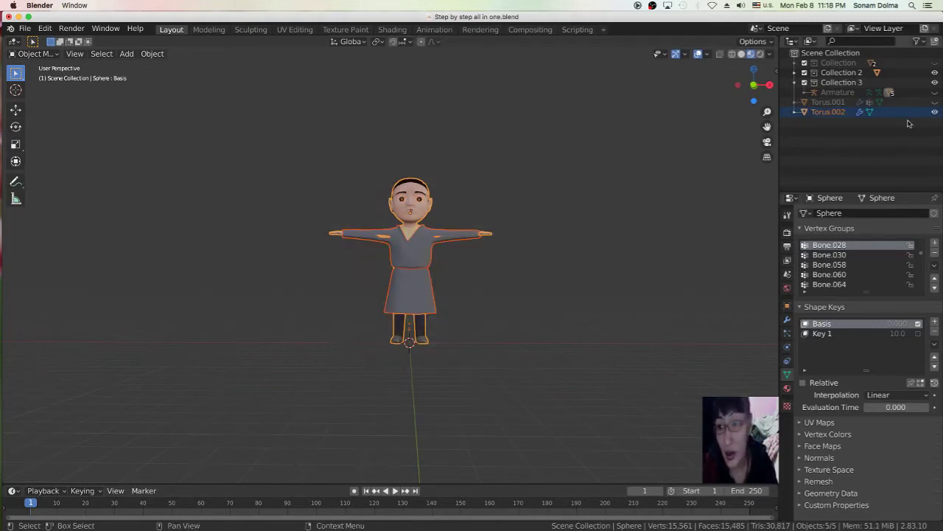
click(813, 92)
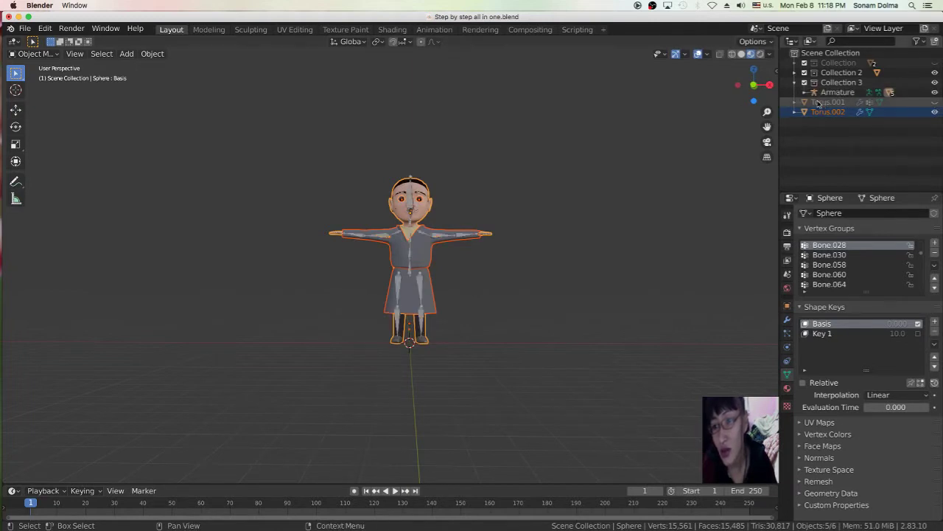
click(935, 102)
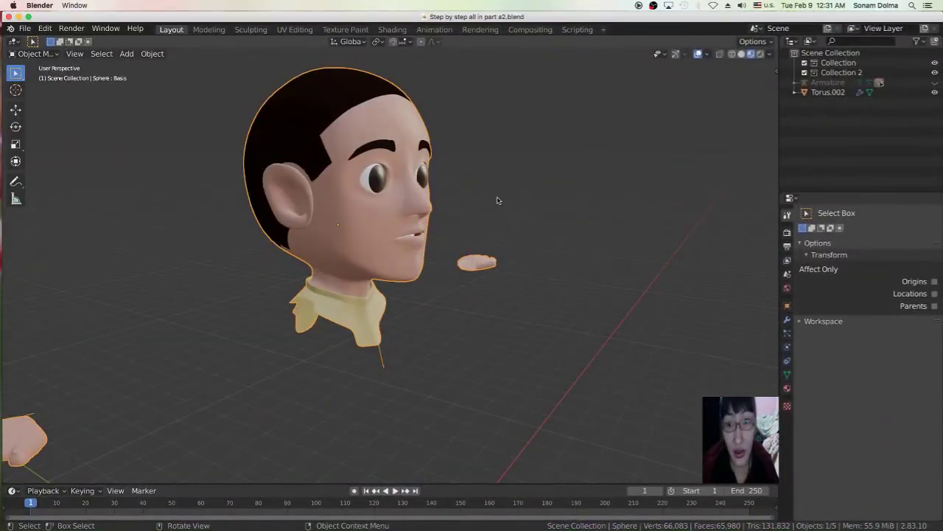
middle_drag(497, 200, 473, 212)
scroll(412, 213, down, 3)
scroll(474, 211, up, 3)
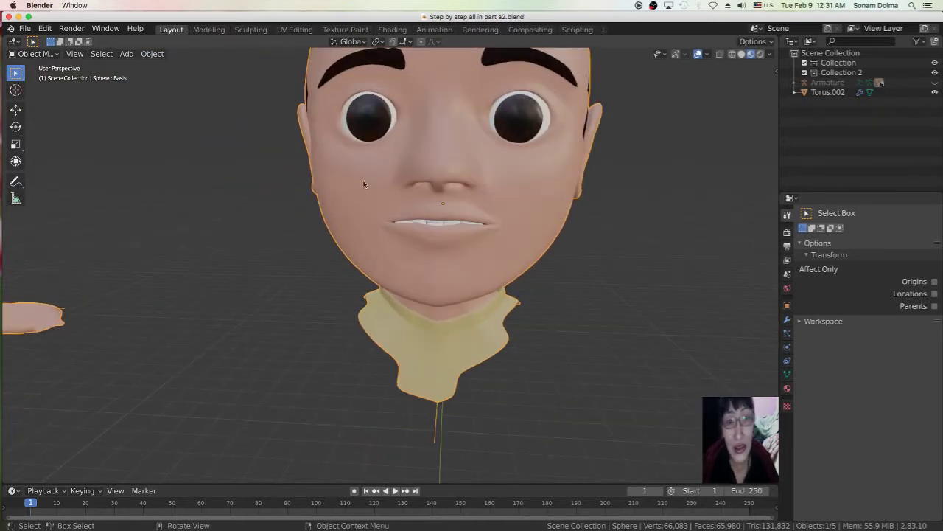
- Examine the body mesh around the mouth and chin in Edit Mode, and return to Object Mode
click(33, 54)
click(33, 74)
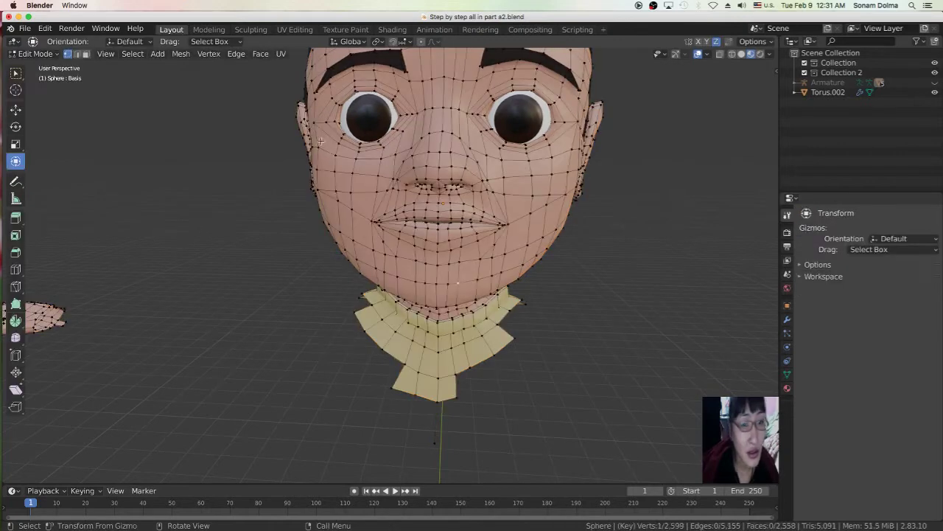
scroll(548, 194, up, 2)
scroll(548, 194, up, 3)
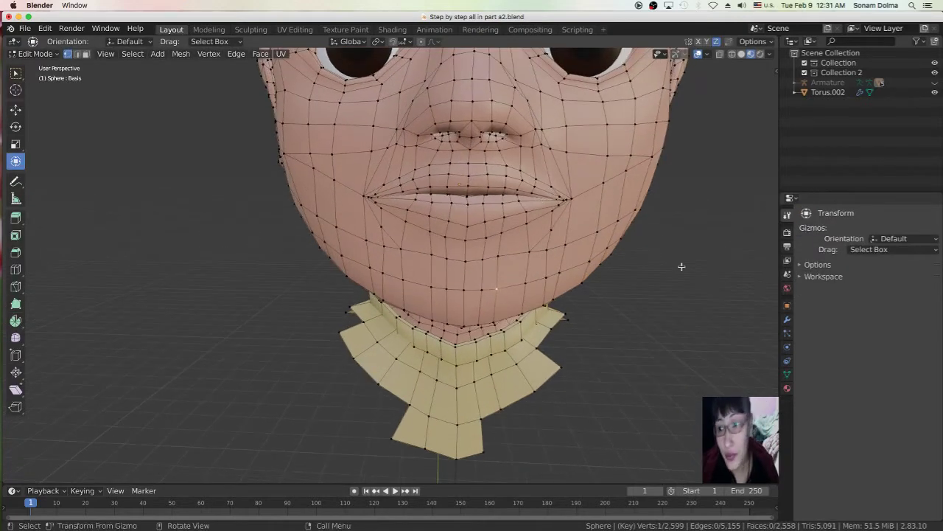
scroll(410, 153, down, 2)
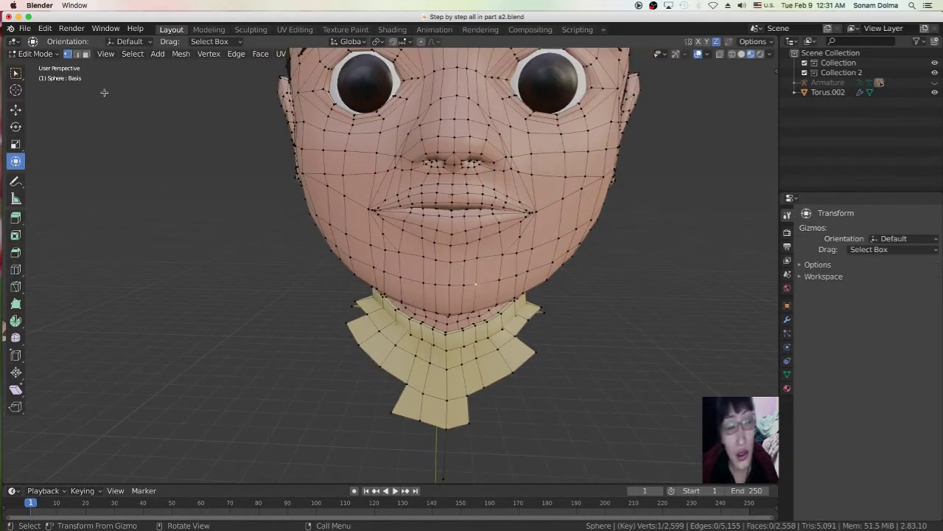
click(45, 54)
key(Return)
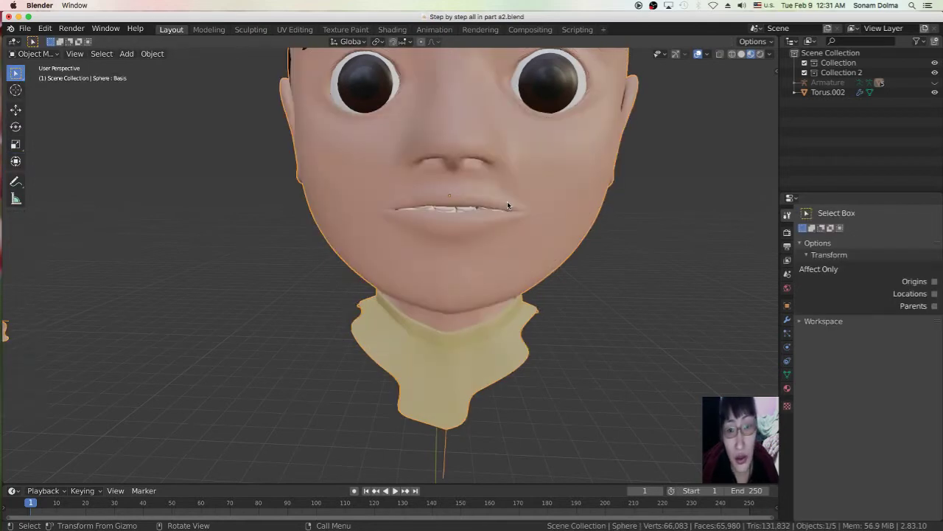
scroll(507, 201, down, 2)
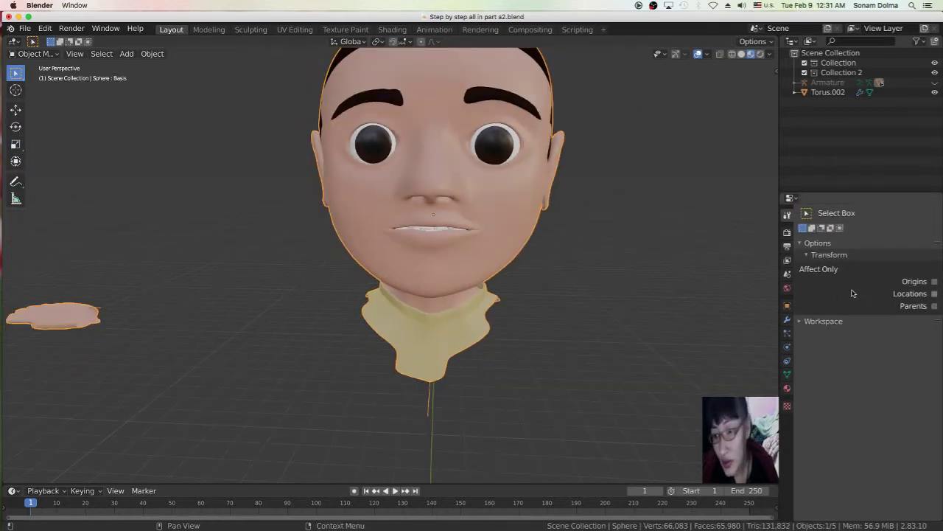
- Make Key 1 the active shape key, preview the closed eyes by raising the evaluation time to 17.256, and reset it to 0
click(787, 374)
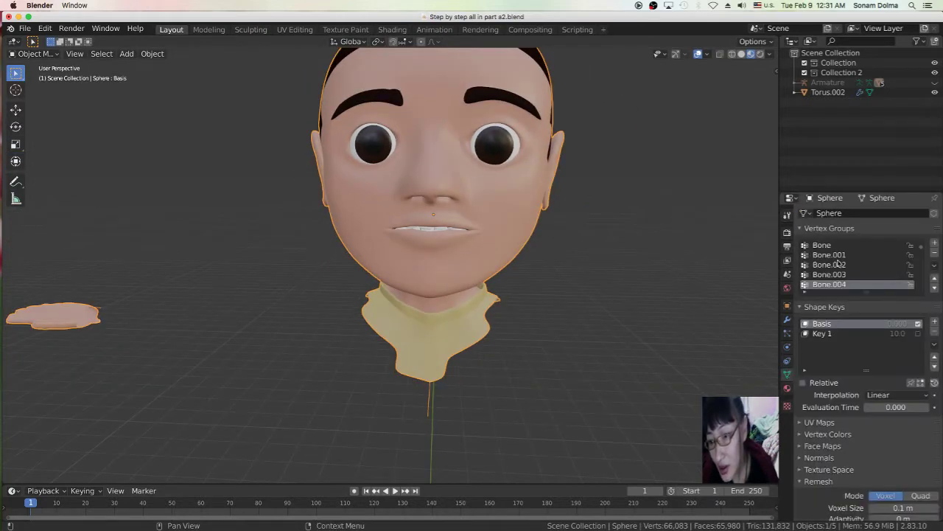
click(824, 335)
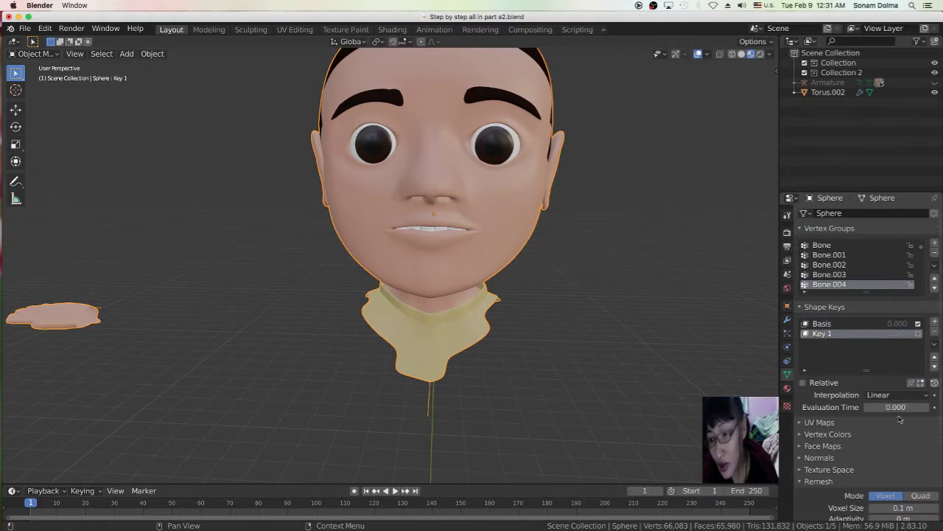
drag(912, 408, 882, 407)
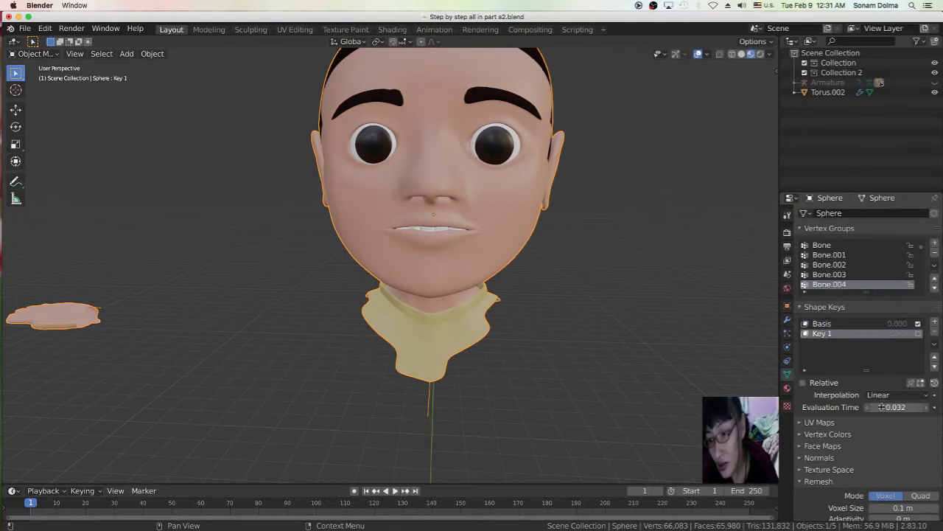
key(ctrl+z)
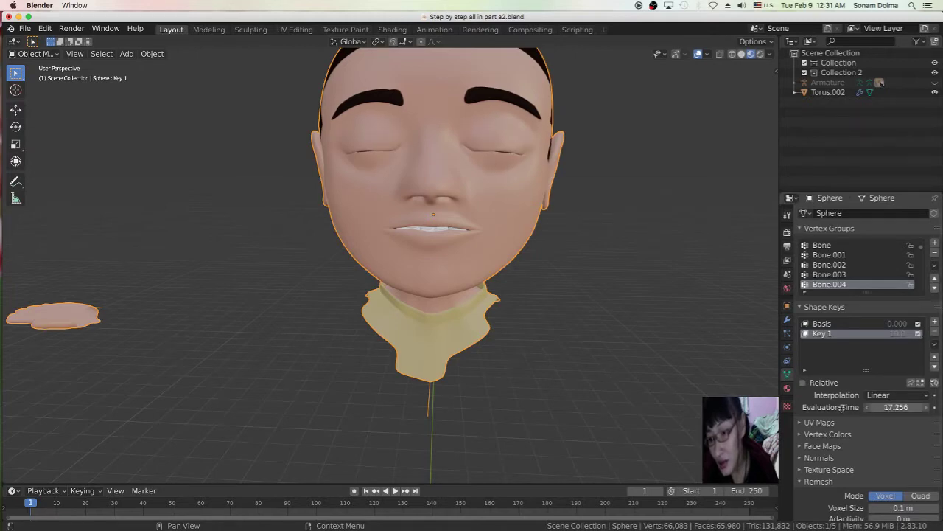
key(ctrl+z)
mouse_move(899, 407)
mouse_down()
mouse_move(873, 403)
mouse_move(913, 407)
mouse_up()
drag(855, 410, 849, 410)
key(BackSpace)
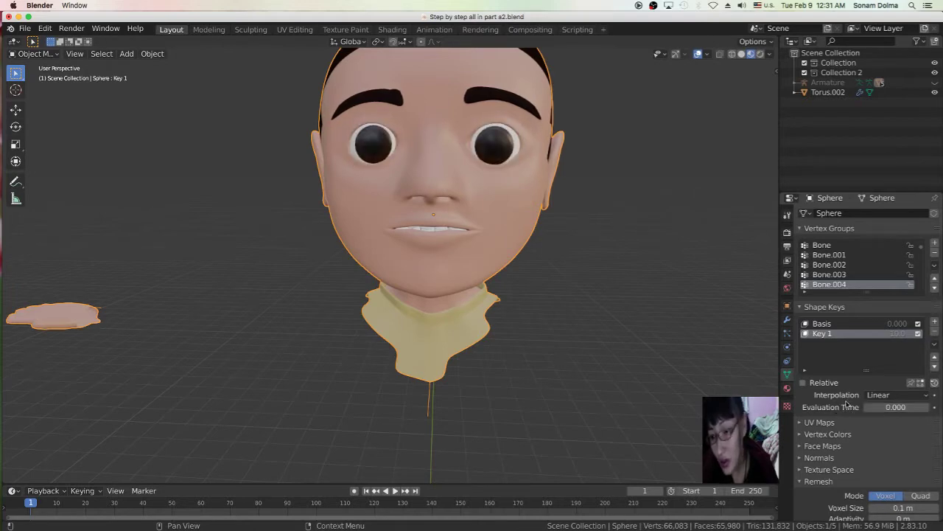
- Try Relative for the shape keys, undo that change, and disable Key 1
click(803, 383)
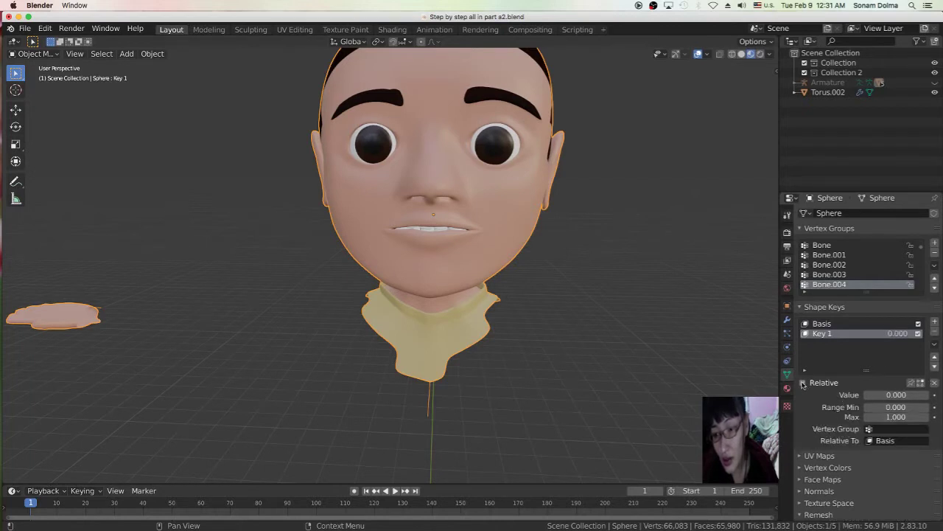
key(ctrl+z)
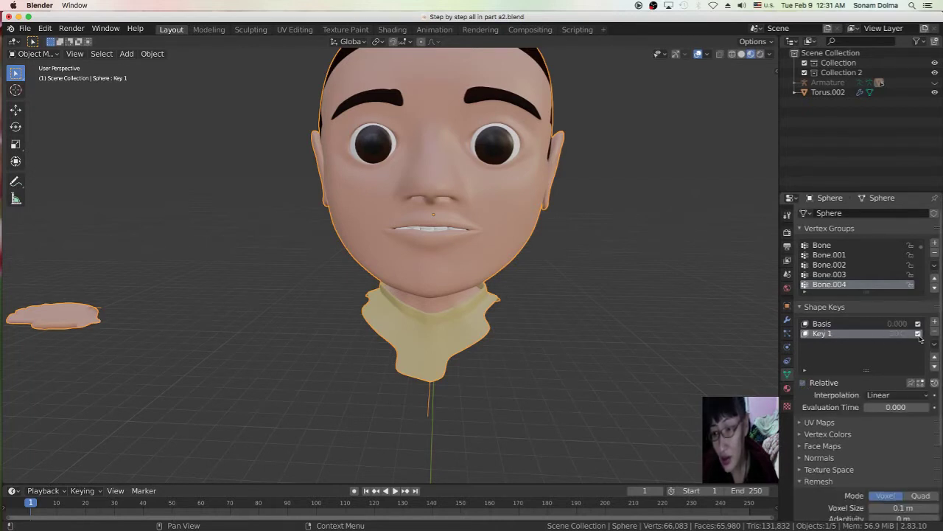
middle_drag(564, 231, 484, 230)
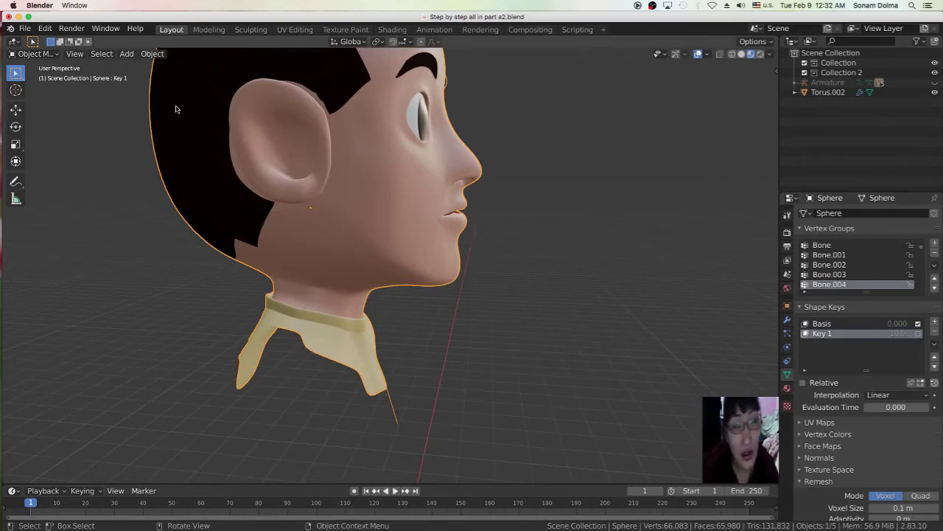
- Check the head's Key 1 shape from the side in Edit Mode, return to Object Mode and make Basis the active shape key
click(33, 53)
click(35, 72)
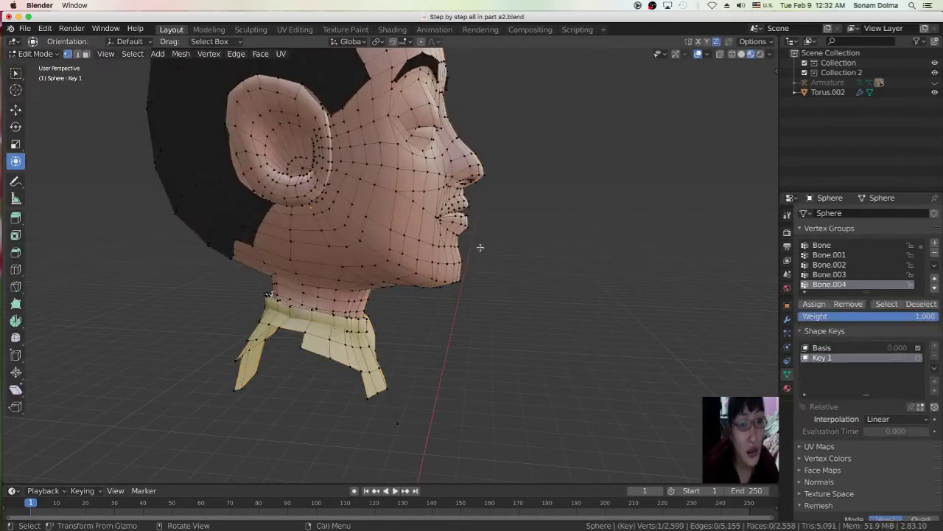
middle_drag(491, 245, 497, 241)
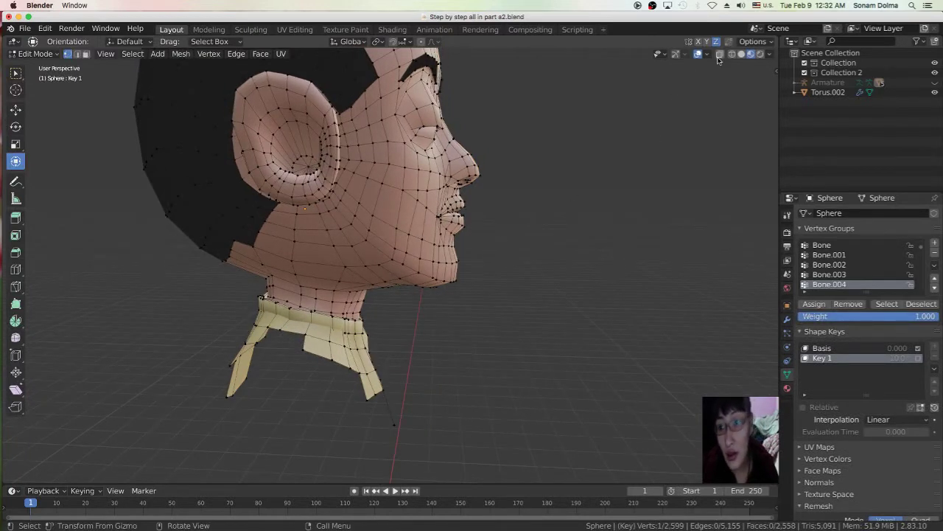
click(15, 56)
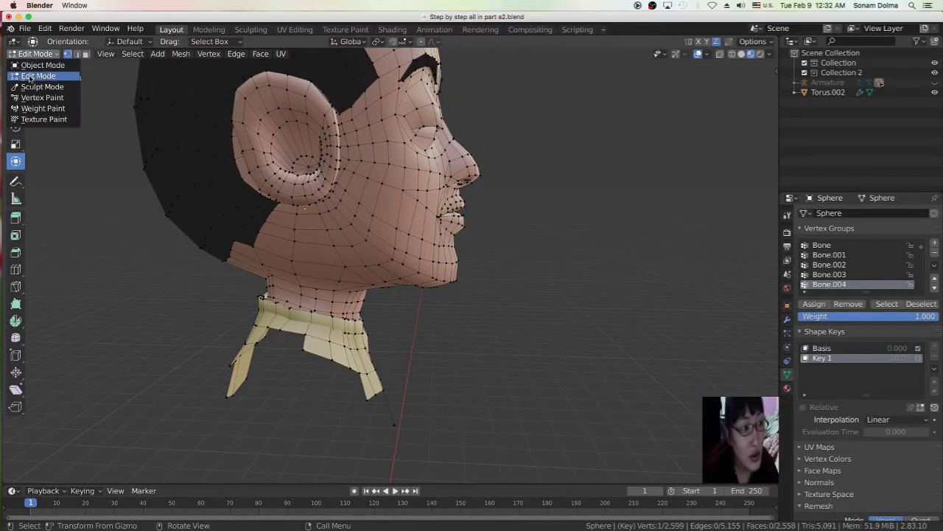
key(Tab)
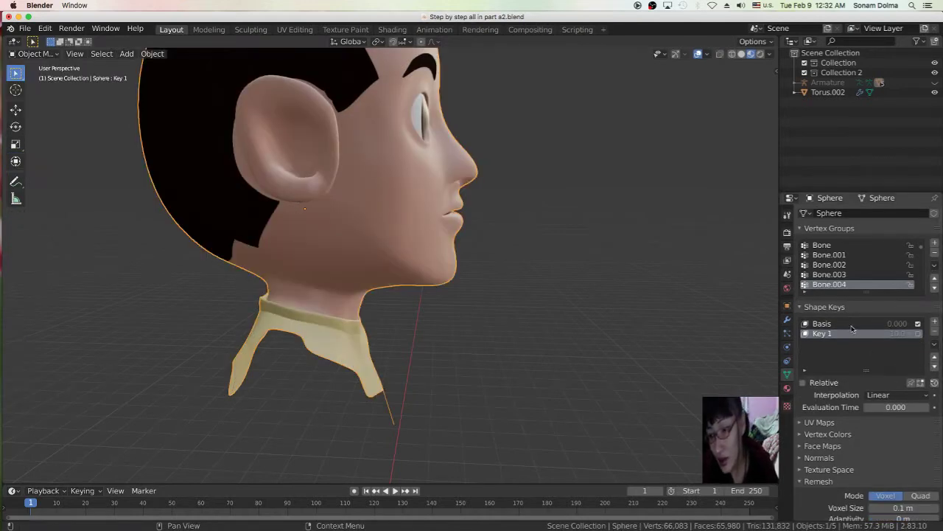
click(813, 325)
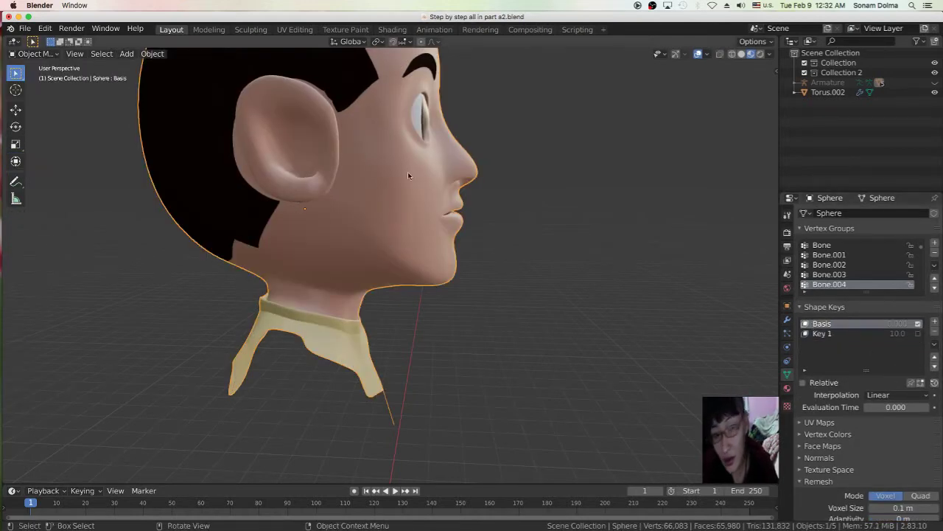
- Open the head mesh in Edit Mode on Basis and display it as a see-through wireframe from the side
middle_drag(513, 224, 529, 224)
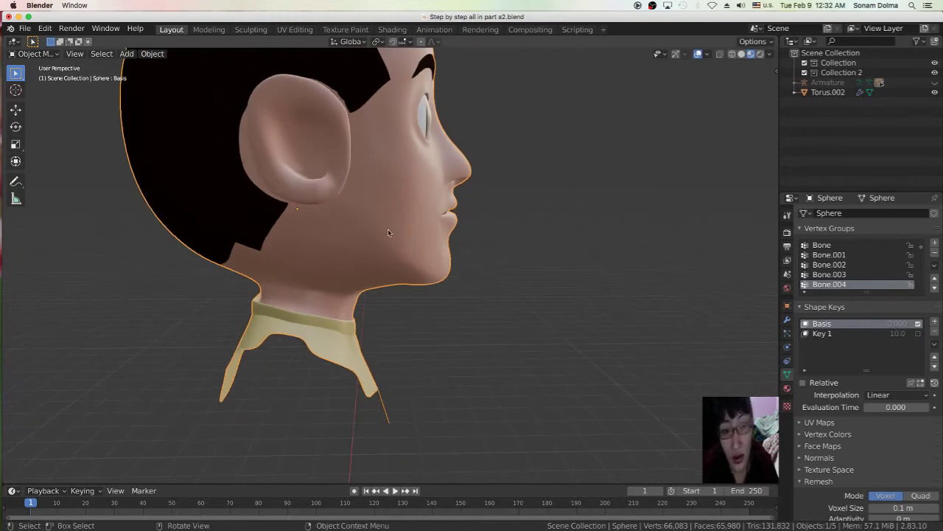
click(33, 54)
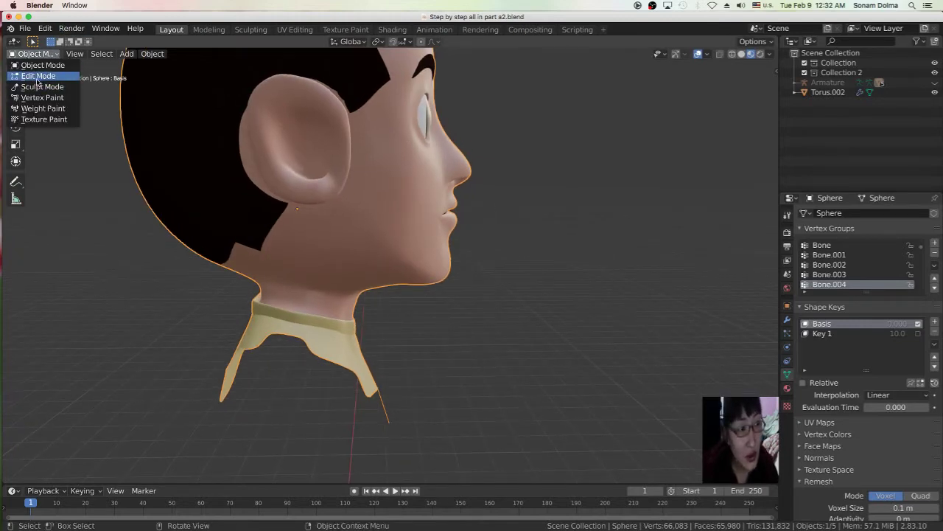
click(33, 78)
scroll(585, 197, up, 3)
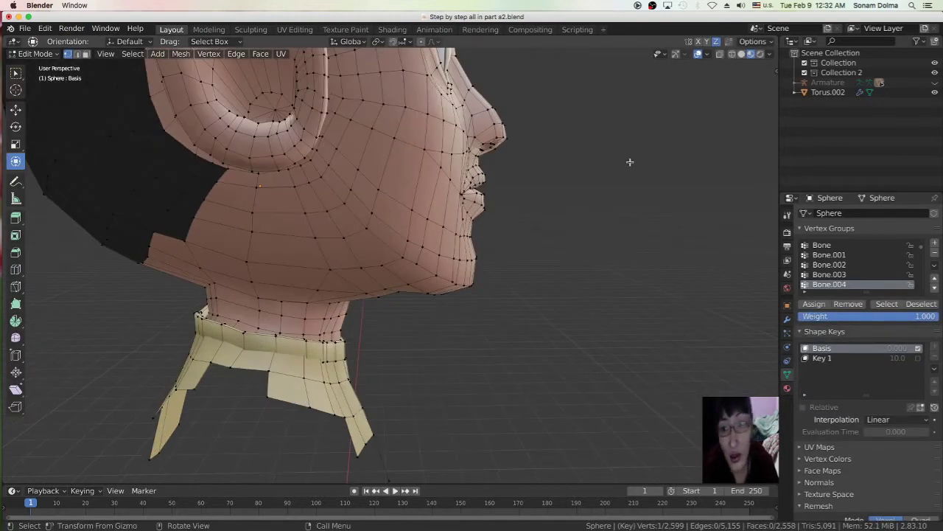
click(720, 55)
click(731, 55)
middle_drag(557, 190, 484, 207)
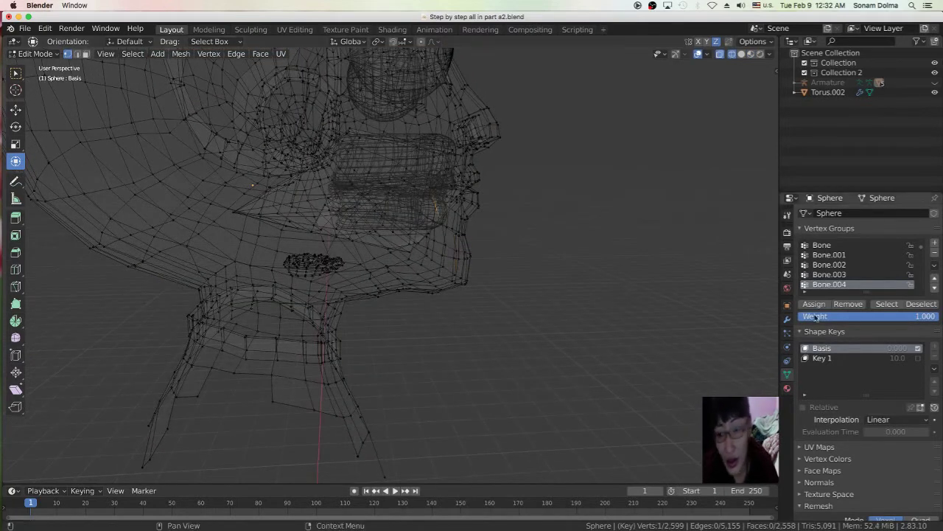
- Return to Object Mode and select the teeth object Torus.001 inside the mouth
click(22, 55)
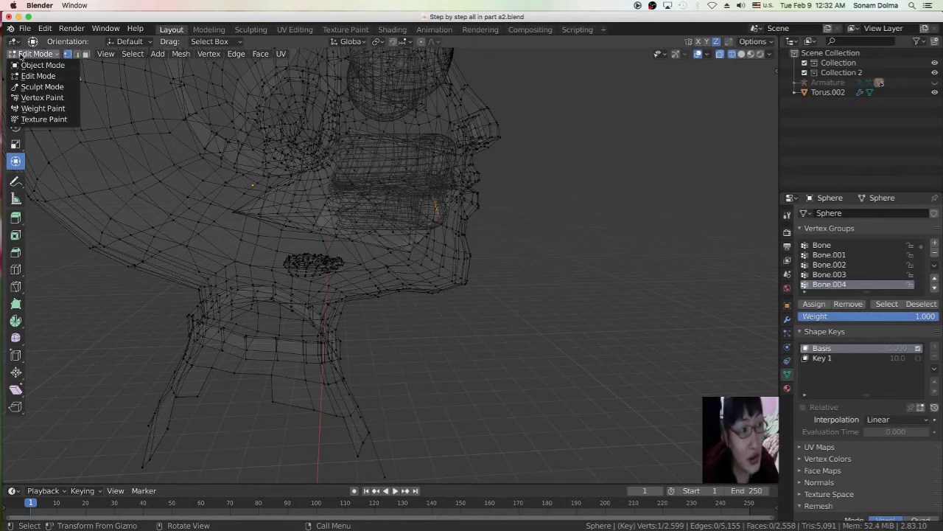
key(Tab)
click(437, 212)
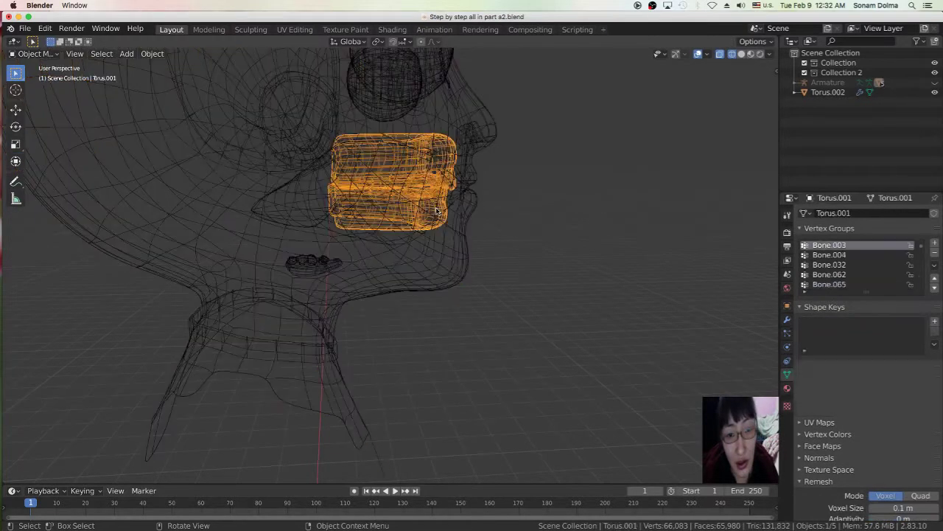
- Examine the teeth mesh in Edit Mode along with its UV Maps and Vertex Colors settings, and return to Object Mode
click(49, 54)
key(Tab)
middle_drag(526, 238, 529, 241)
scroll(868, 372, down, 2)
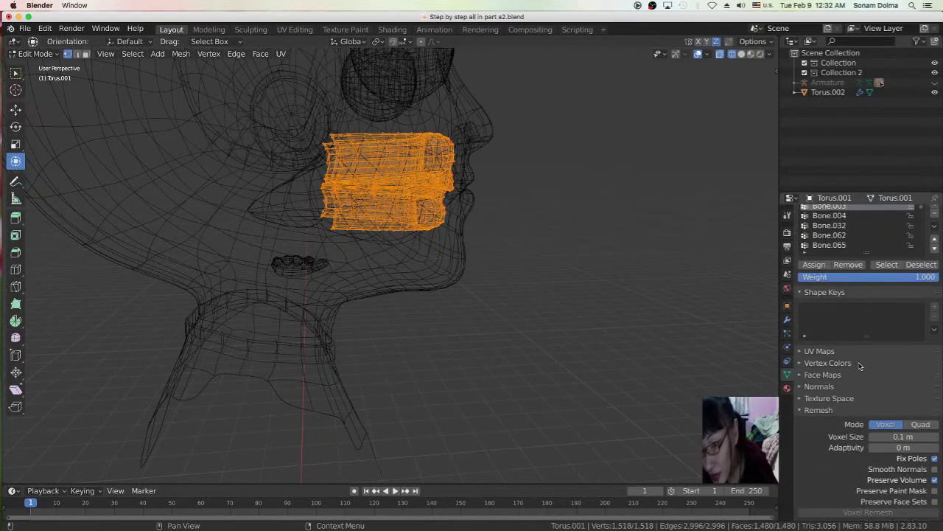
click(801, 363)
click(801, 363)
click(801, 353)
click(801, 352)
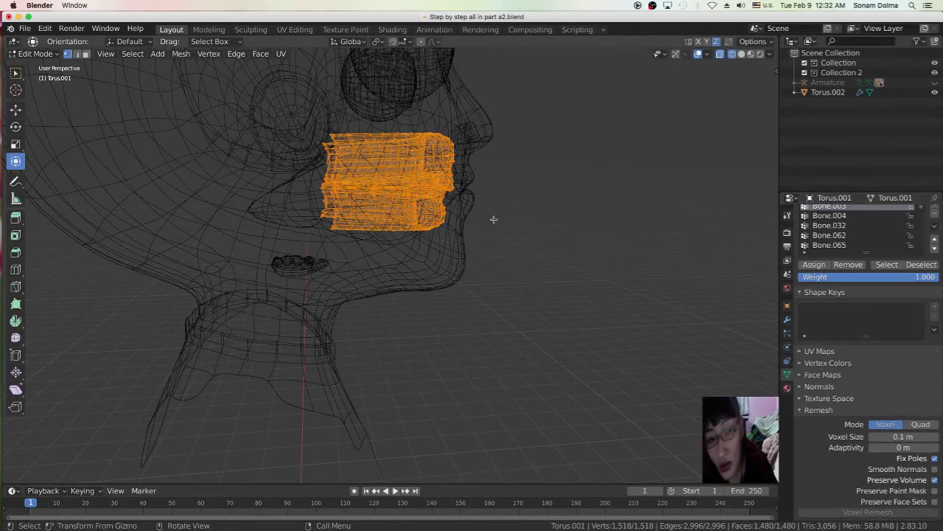
click(45, 53)
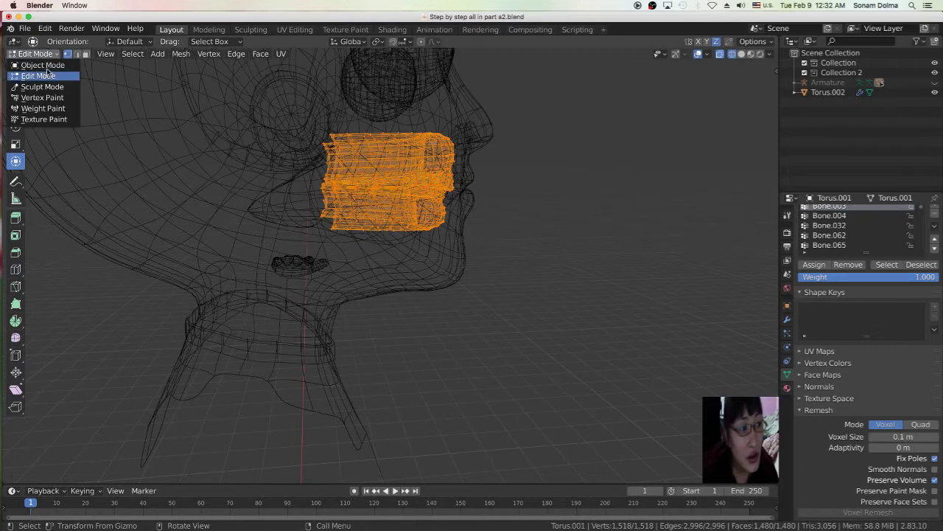
click(42, 66)
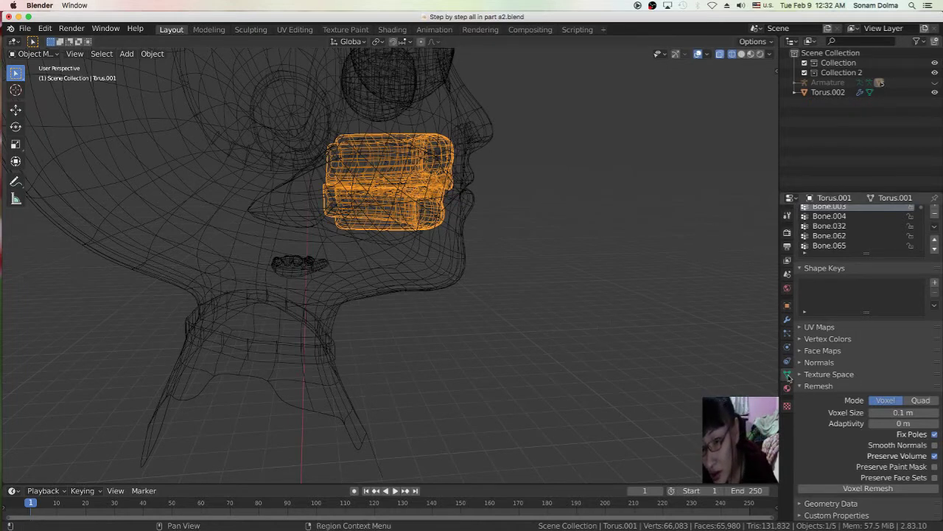
- Make TP T a1 the active vertex group of the teeth object
scroll(895, 261, up, 4)
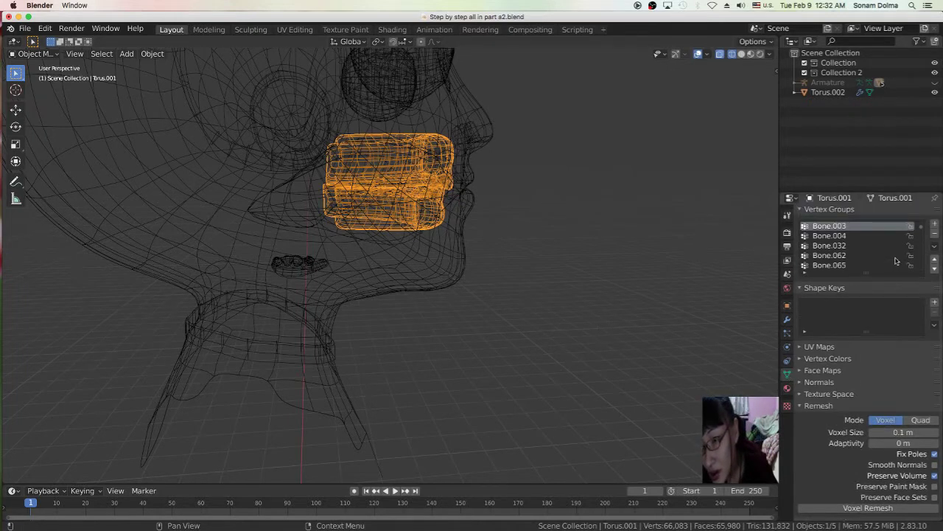
scroll(896, 261, up, 2)
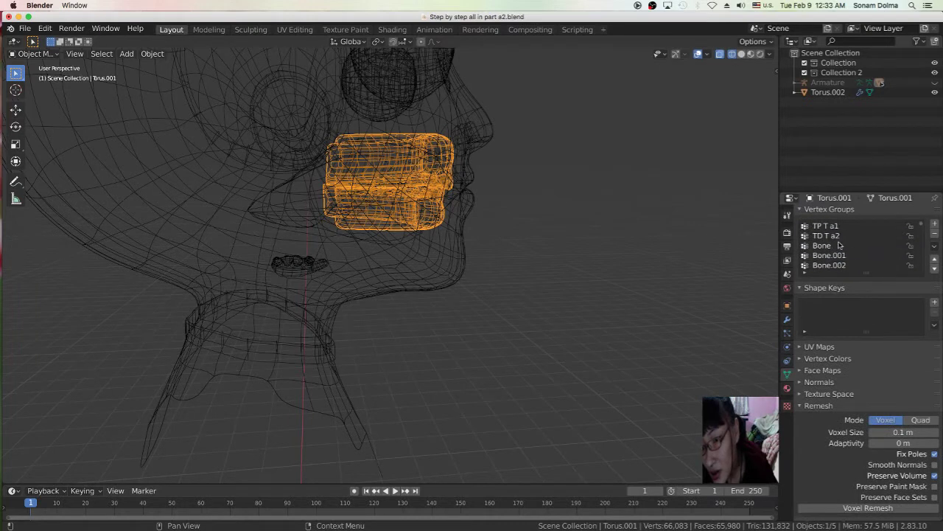
click(842, 236)
click(837, 225)
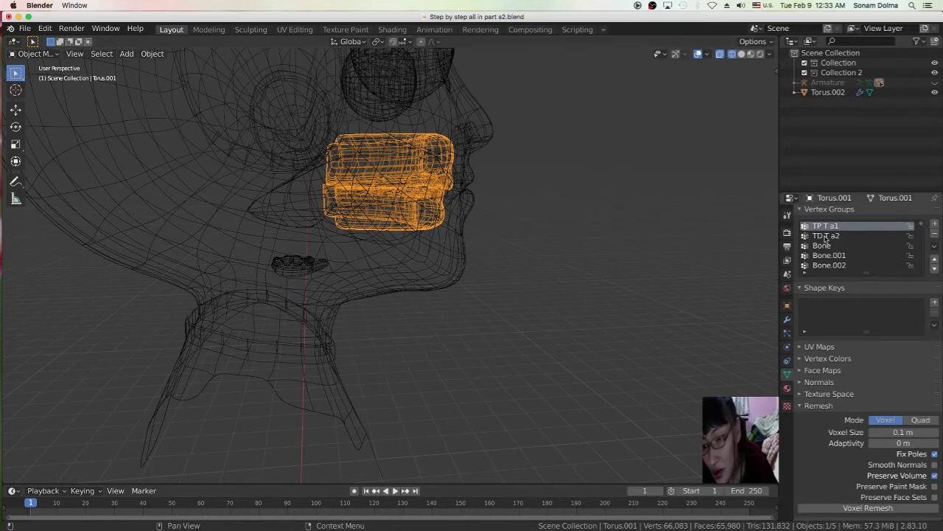
- Add a Basis shape key and a second one named TP T A1 to the teeth, and open them in Edit Mode
click(936, 304)
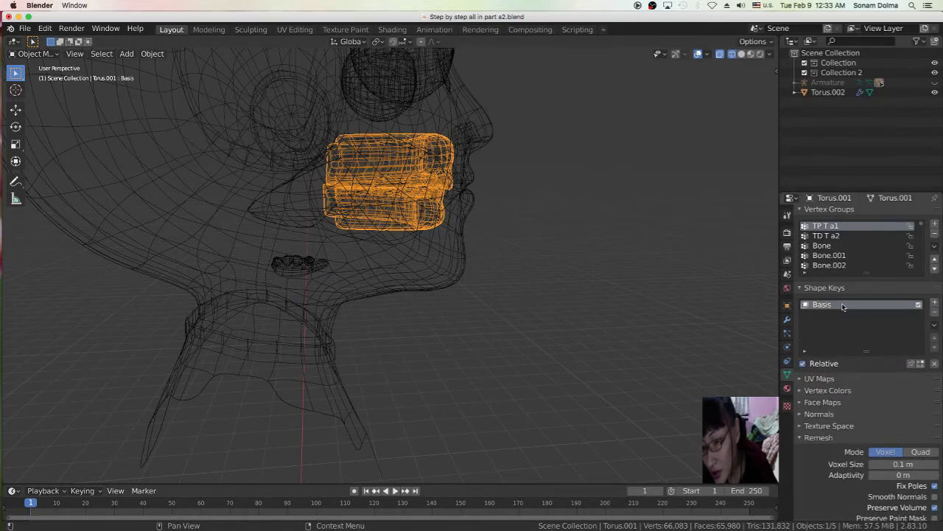
click(936, 304)
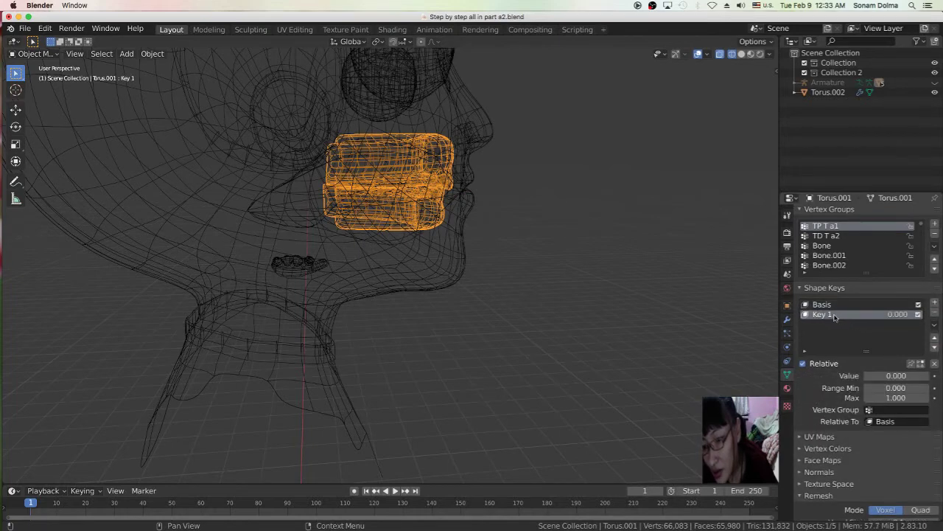
double_click(833, 315)
key(BackSpace)
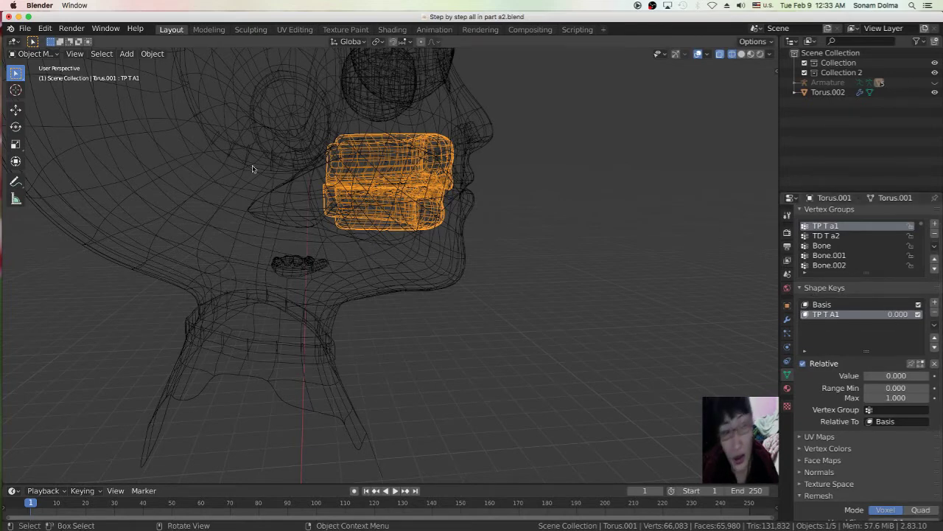
click(39, 55)
click(42, 76)
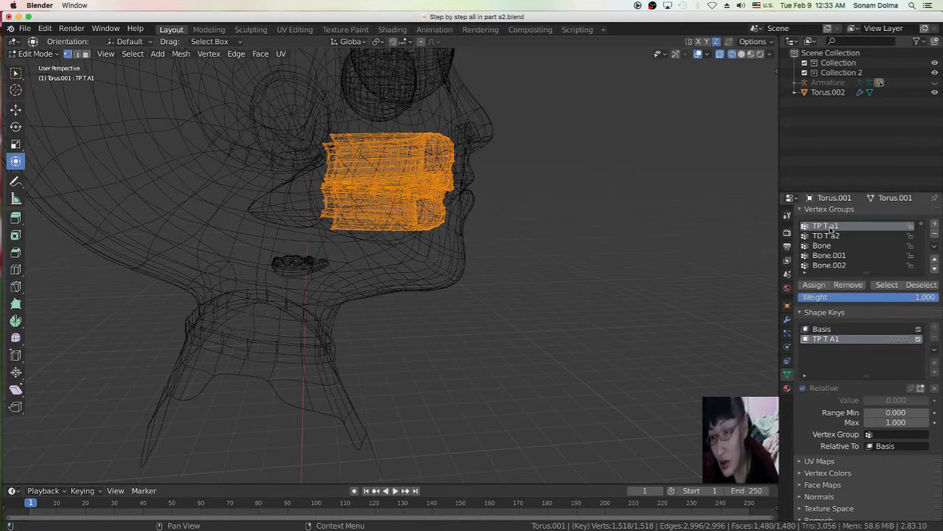
- Select only the TP T a1 vertices, tilt the upper teeth upward at the front and raise them about 0.07 m
click(410, 212)
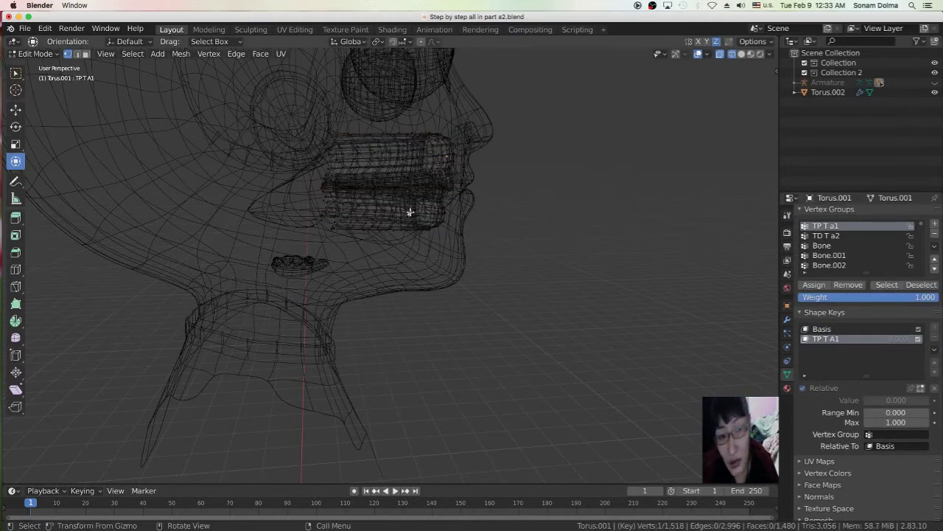
click(892, 285)
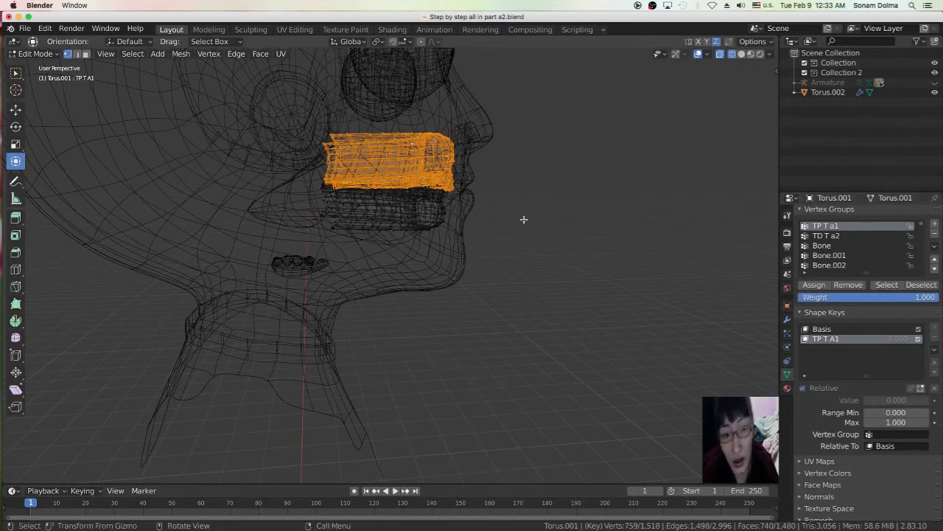
scroll(524, 220, up, 2)
scroll(523, 220, down, 2)
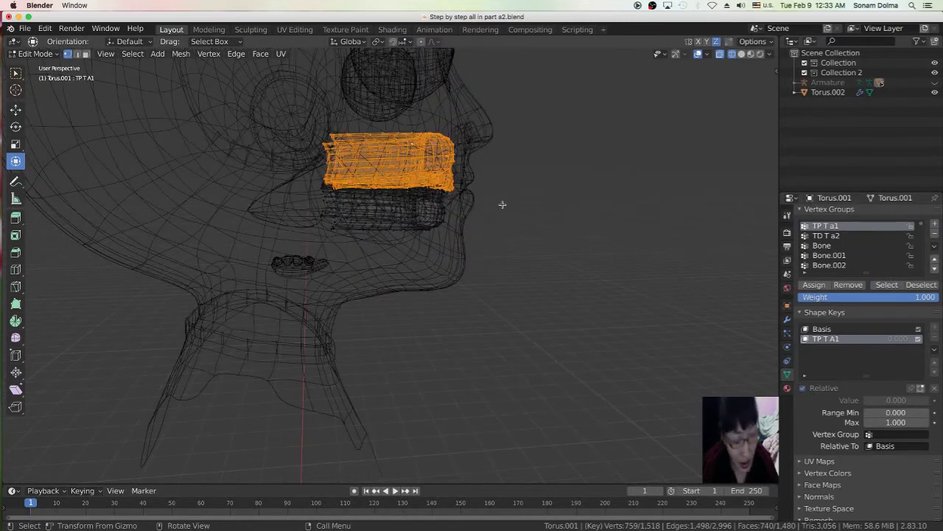
key(r)
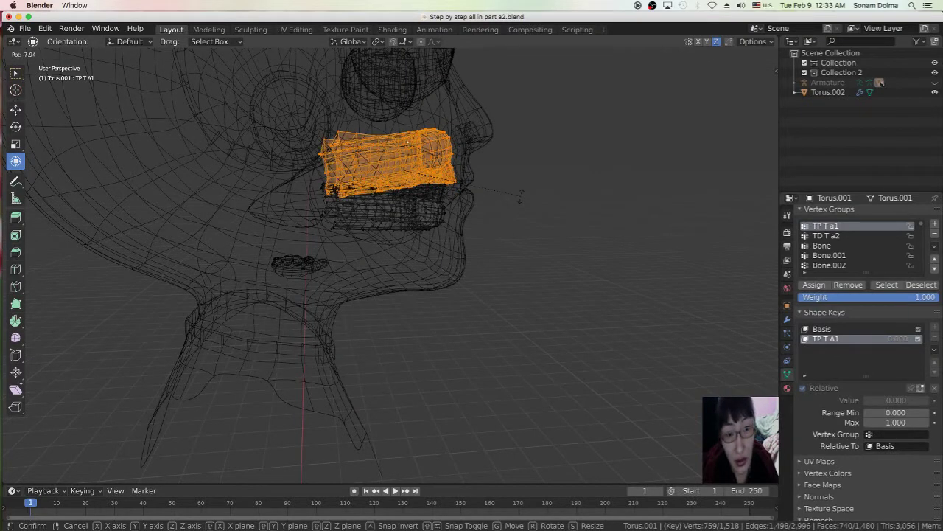
click(490, 198)
key(g)
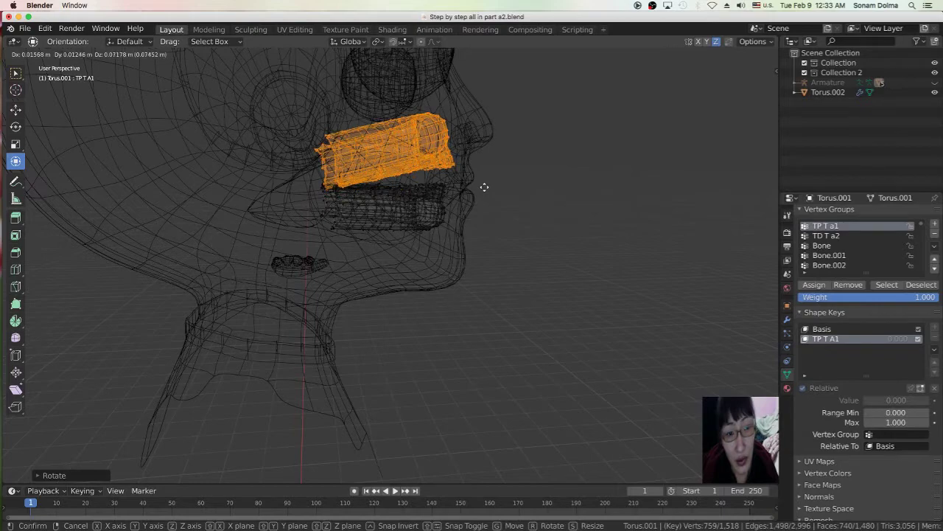
click(485, 188)
- Adjust the upper teeth's tilt from the opposite side of the head and move them up and back about 0.04 m
middle_drag(530, 205, 516, 181)
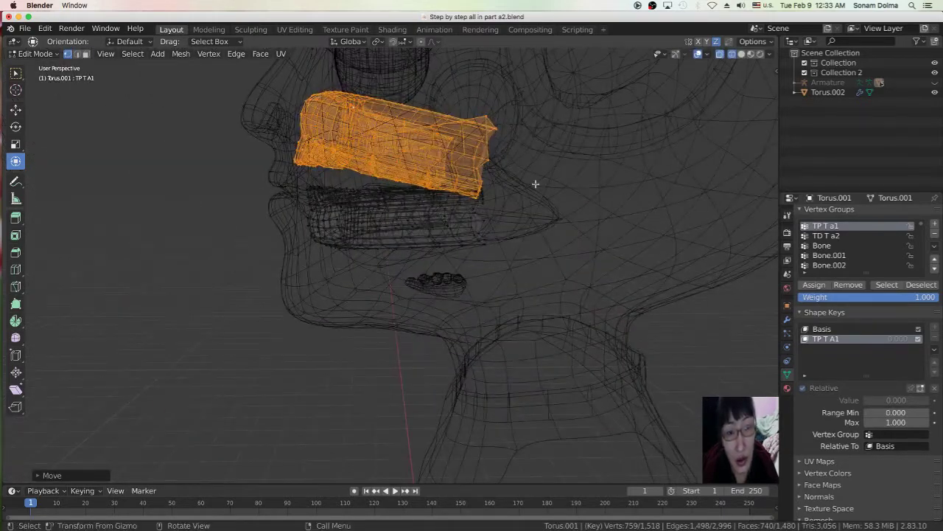
scroll(534, 181, down, 1)
key(r)
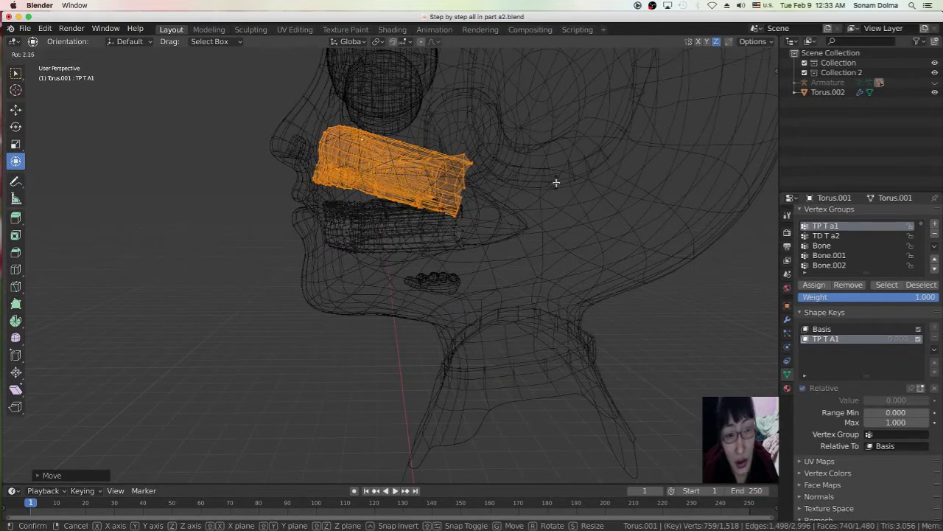
click(520, 194)
key(g)
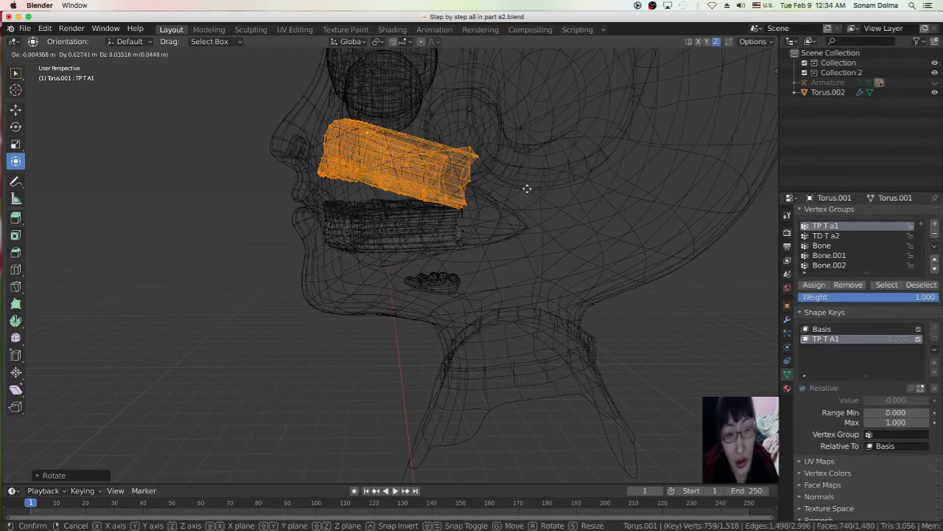
click(527, 189)
- Rotate the upper teeth about -3.7° from the first side and nudge them about 0.007 m along Y
middle_drag(521, 200, 656, 202)
middle_drag(570, 217, 641, 233)
key(r)
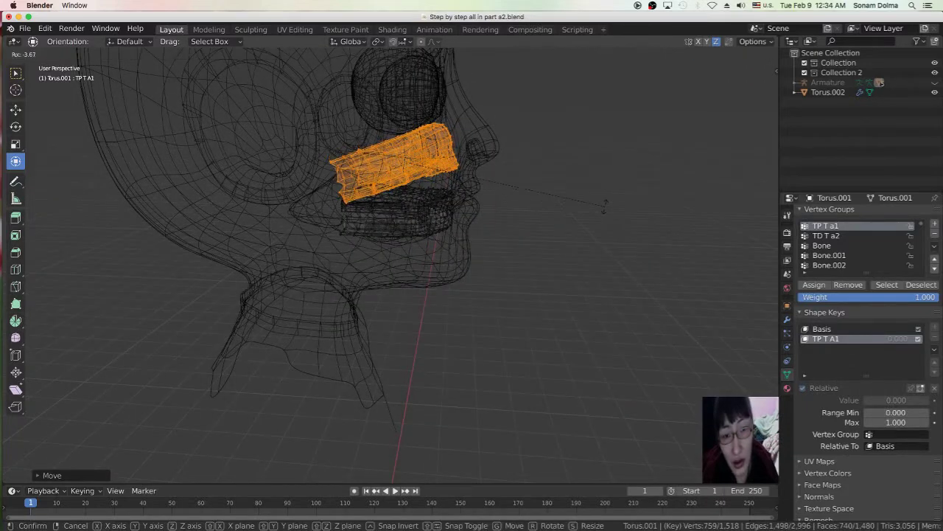
click(605, 207)
mouse_move(604, 205)
middle_down()
mouse_move(589, 219)
mouse_move(476, 209)
mouse_move(605, 228)
mouse_move(608, 220)
middle_up()
key(g)
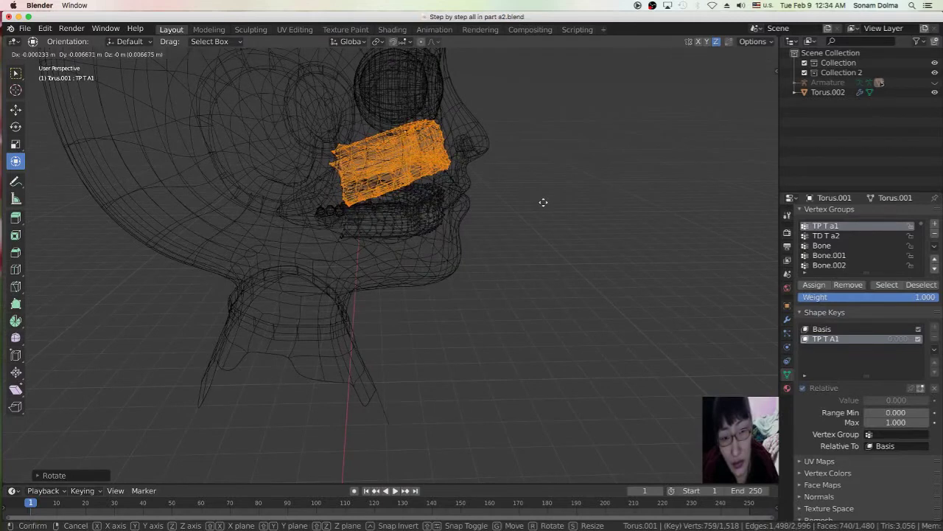
click(544, 202)
middle_drag(541, 211, 550, 211)
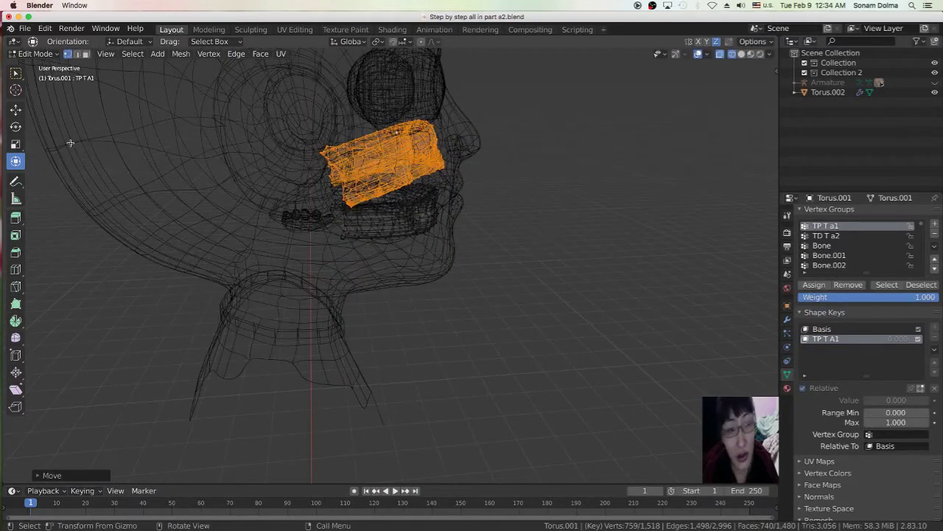
- Return to Object Mode, turn off Relative for the teeth's shape keys and try to adjust the Evaluation Time
click(18, 54)
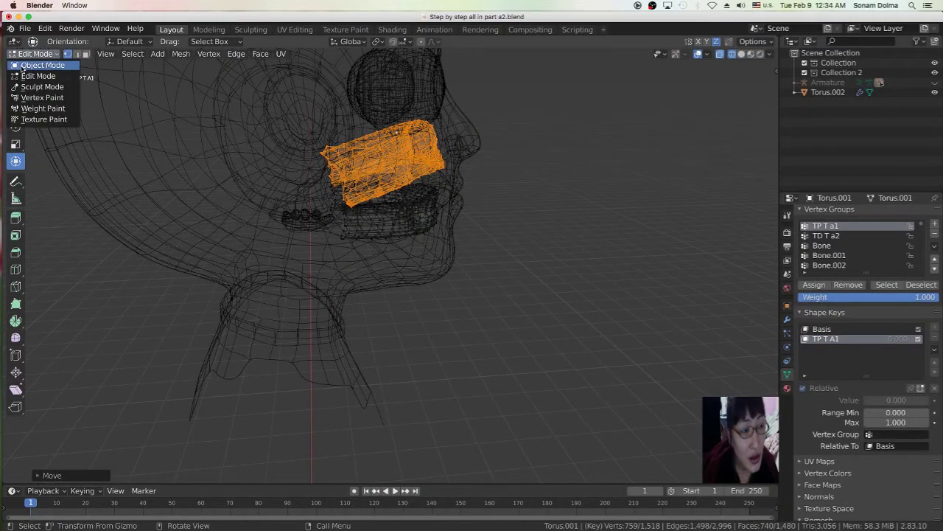
click(23, 66)
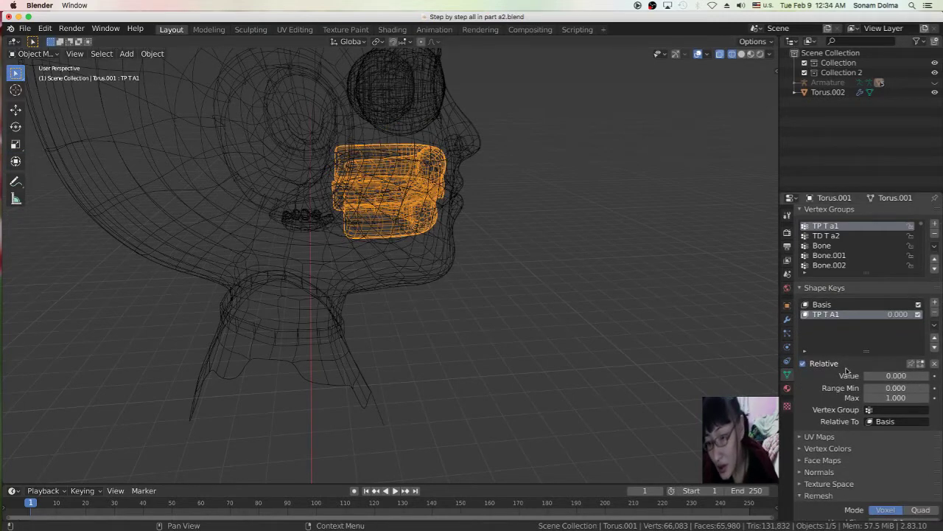
click(802, 363)
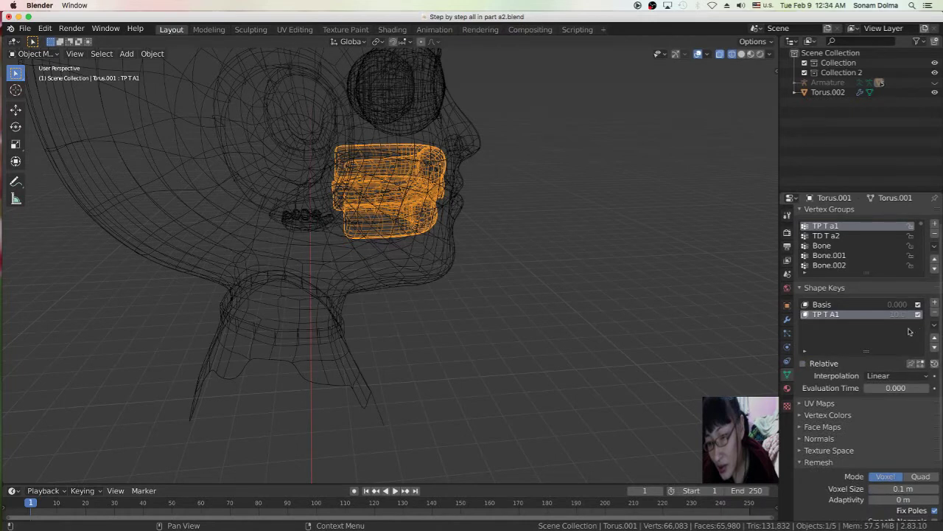
drag(894, 391, 851, 391)
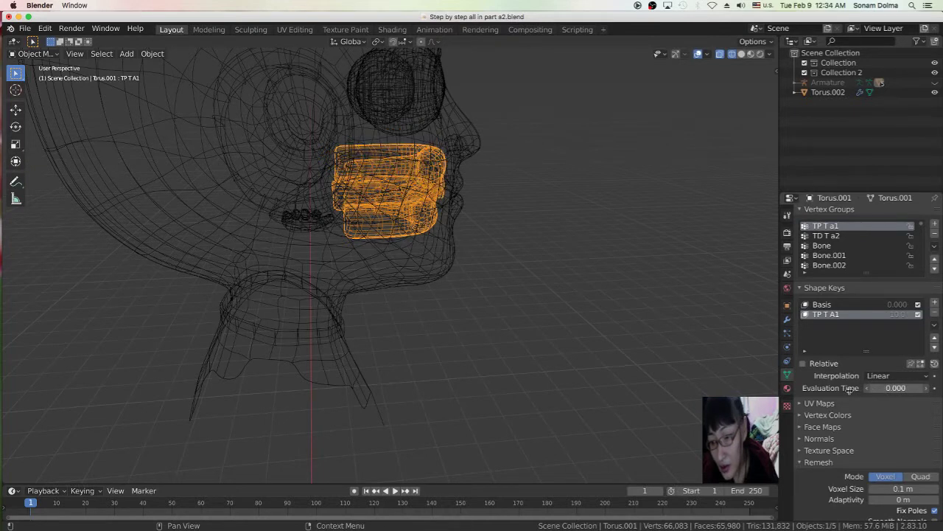
- Make TD T a2 the active vertex group and add a new shape key named TD T A2
click(826, 306)
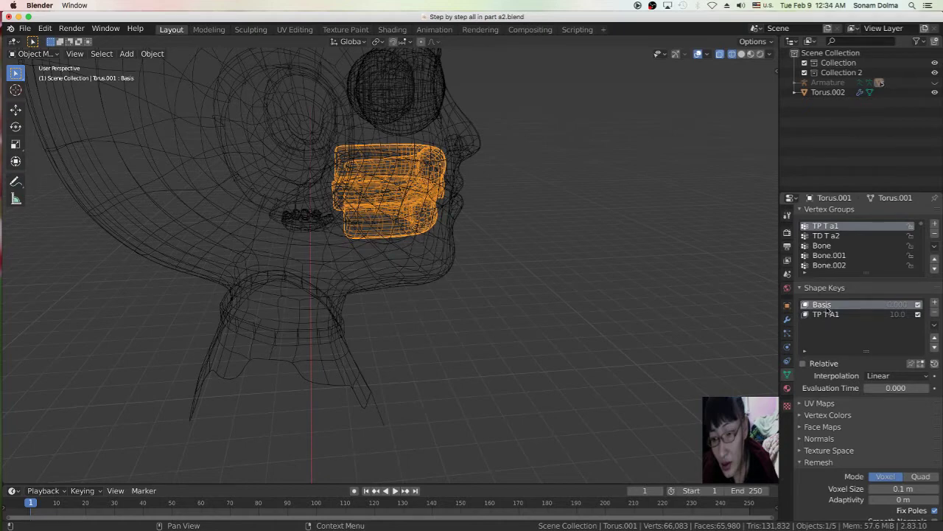
click(837, 236)
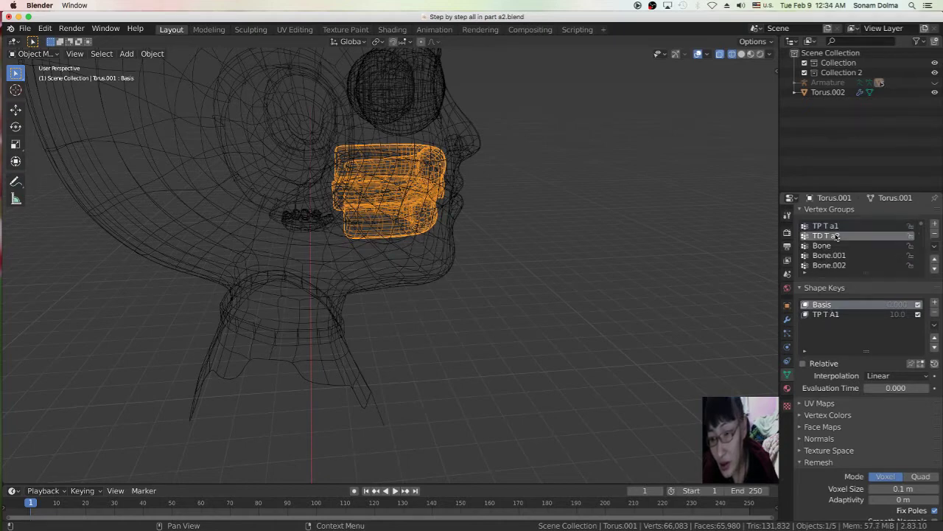
click(935, 303)
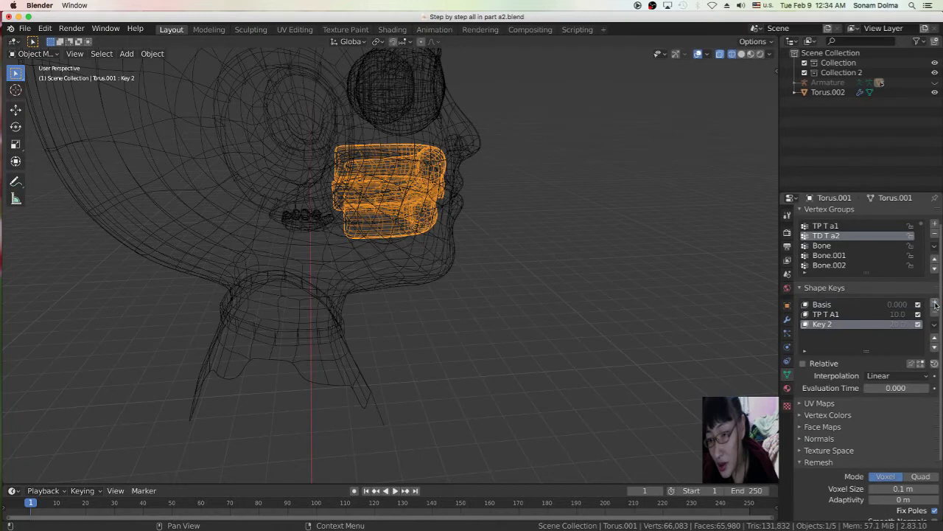
double_click(835, 325)
key(BackSpace)
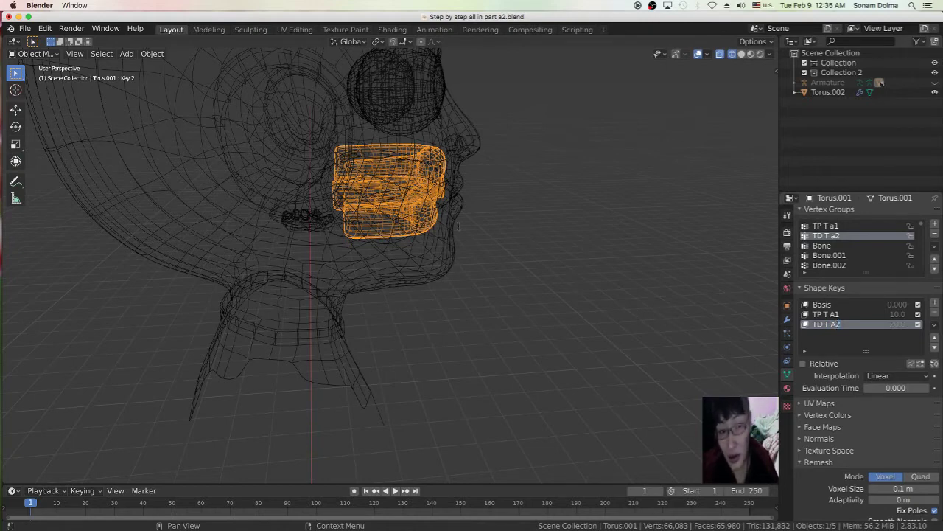
- Open the teeth in Edit Mode and select only the vertices of the TD T a2 group
click(35, 53)
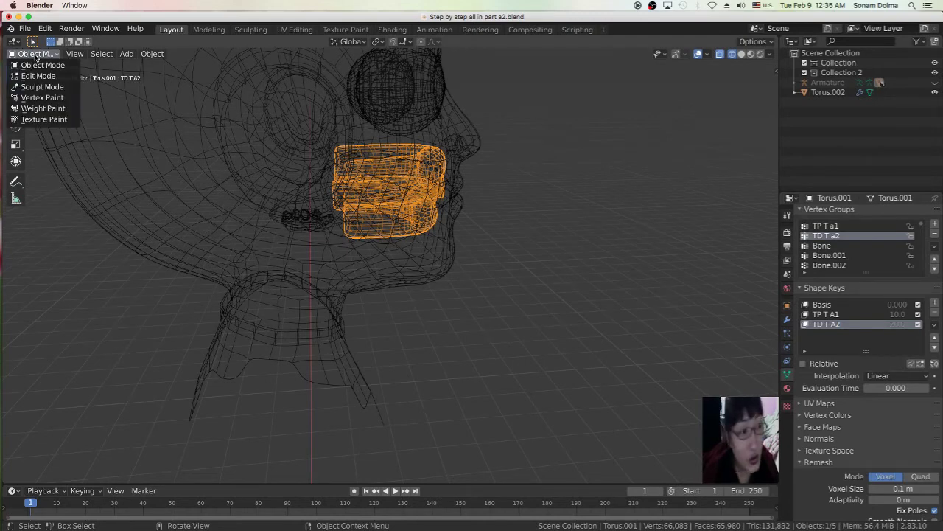
key(Return)
middle_drag(457, 267, 465, 256)
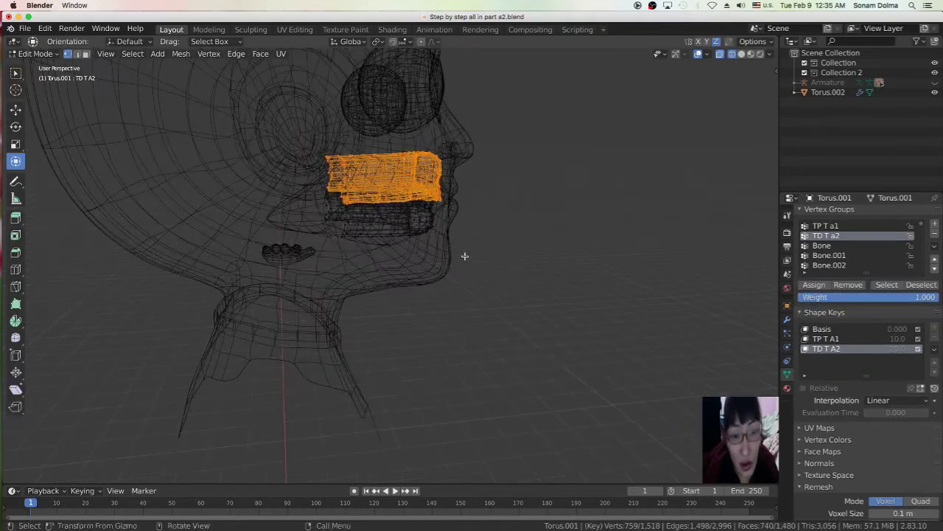
key(alt+a)
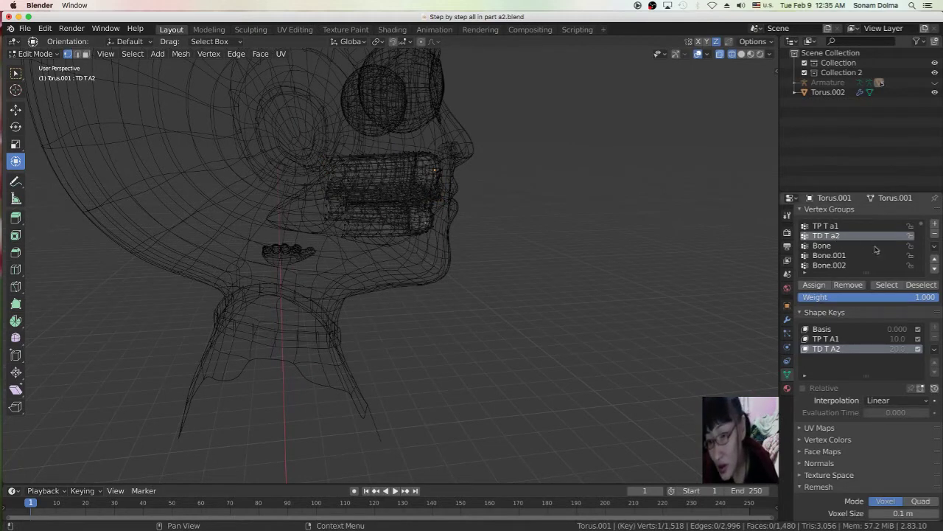
click(888, 285)
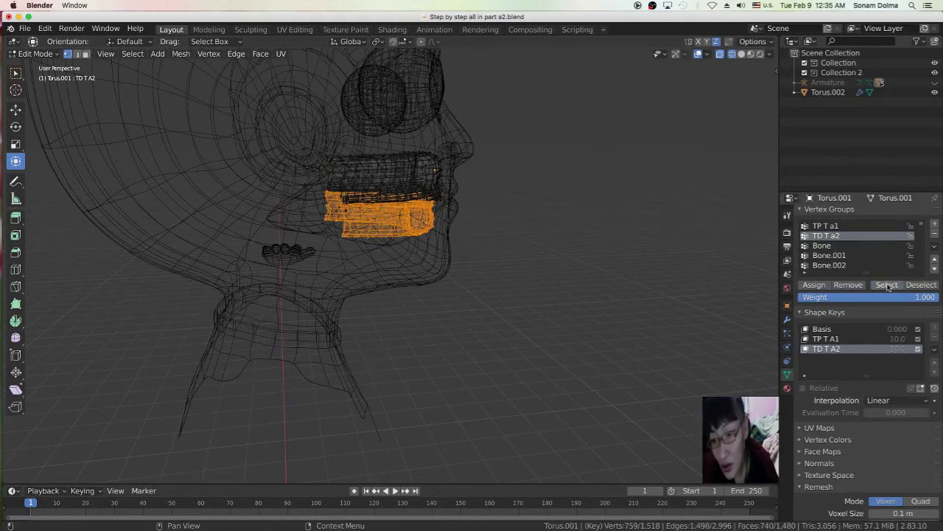
- Tilt the lower teeth downward at the front and shift them about 0.04 m down toward the chin
middle_drag(501, 258, 491, 255)
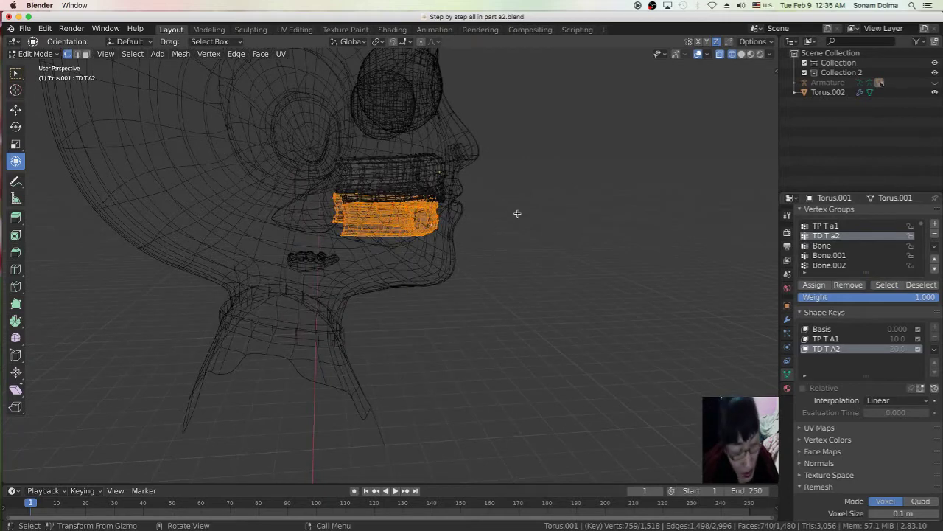
key(r)
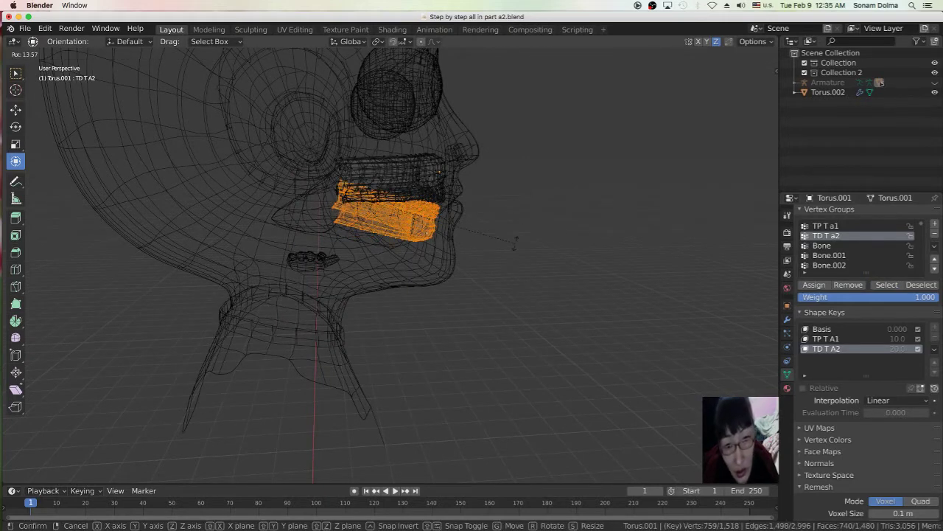
click(480, 249)
key(g)
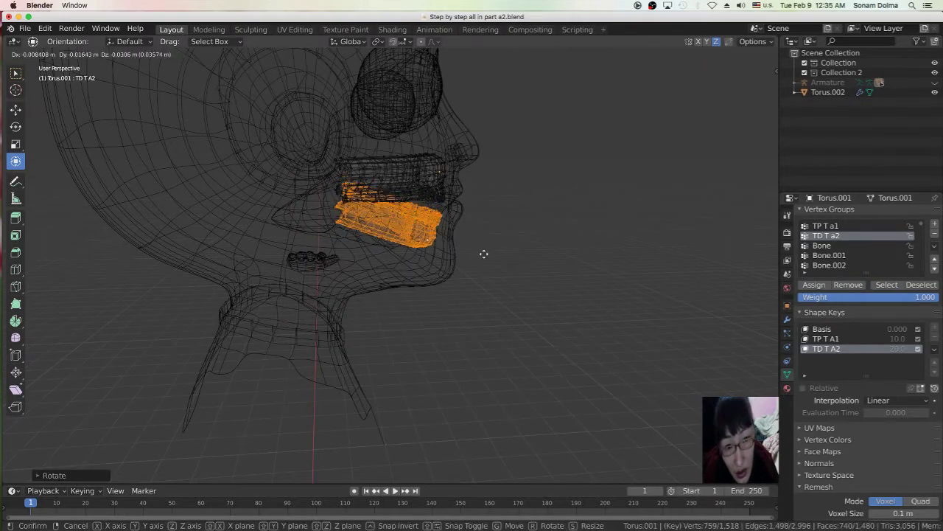
click(484, 255)
key(r)
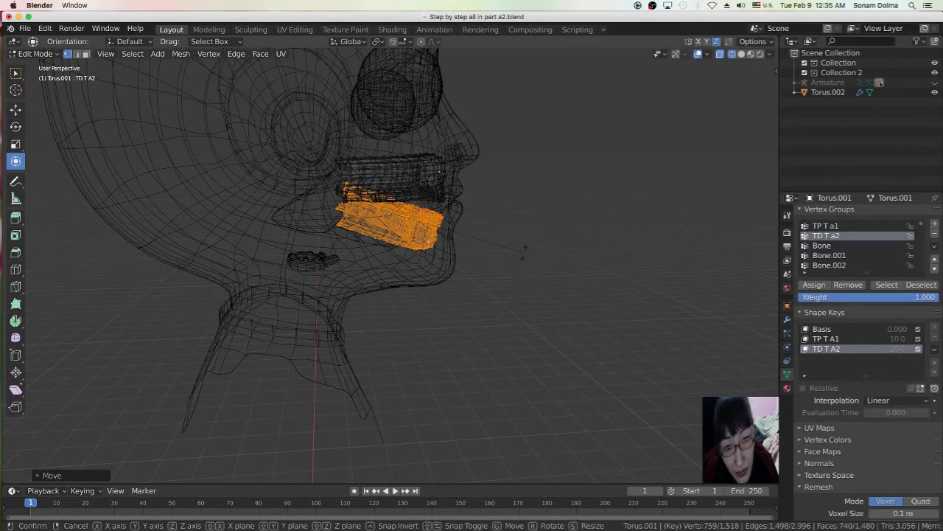
click(528, 247)
- Refine the lower teeth's tilt from the opposite side of the head and lower them slightly further
middle_drag(554, 274, 320, 270)
key(r)
click(461, 233)
key(g)
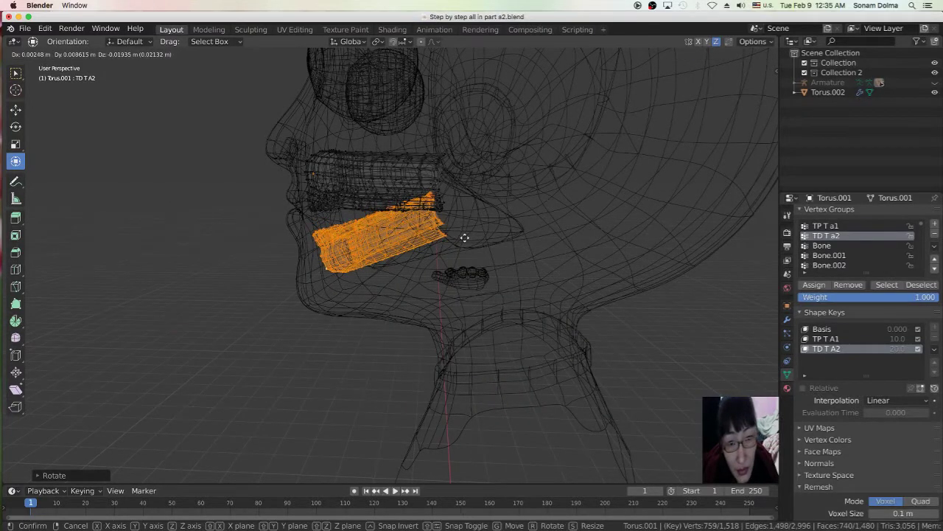
click(466, 241)
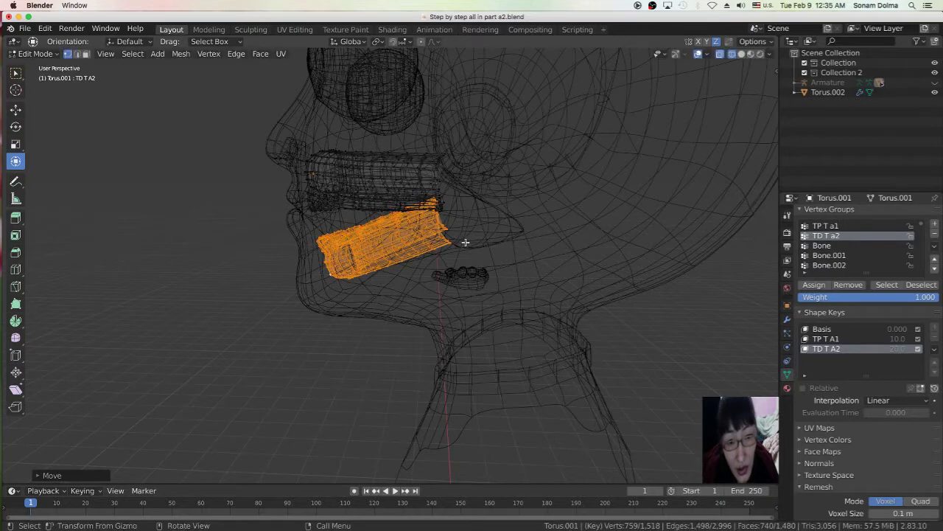
key(r)
click(507, 261)
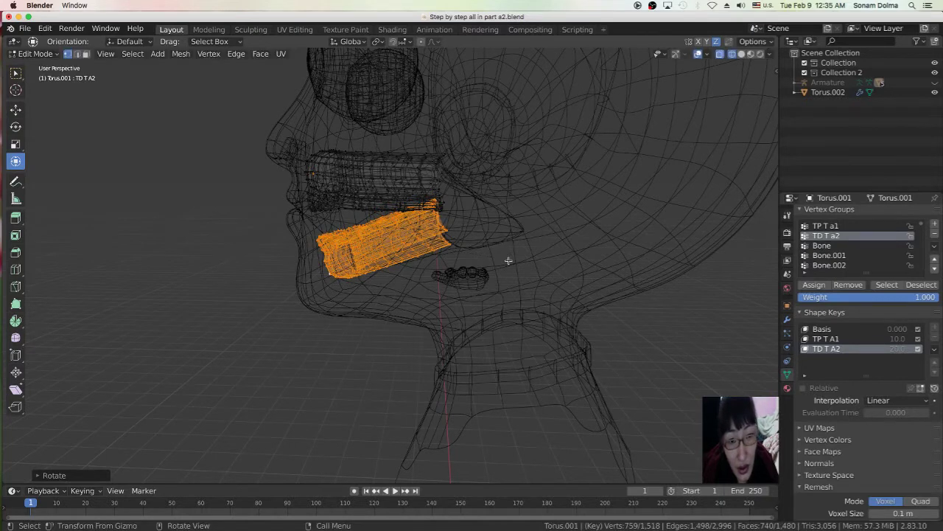
- Fine-tune the lower teeth's rotation as seen from the front of the face, and return to Object Mode
middle_drag(488, 273, 605, 263)
key(r)
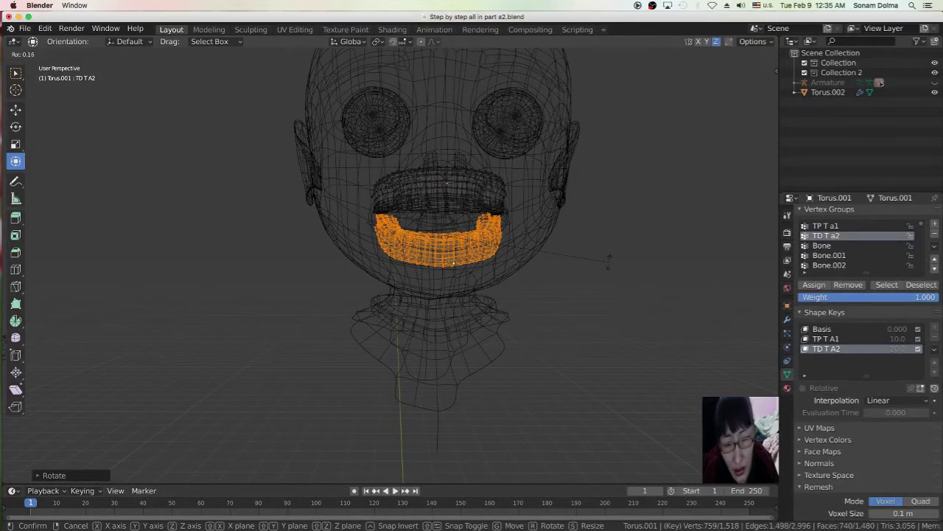
click(608, 263)
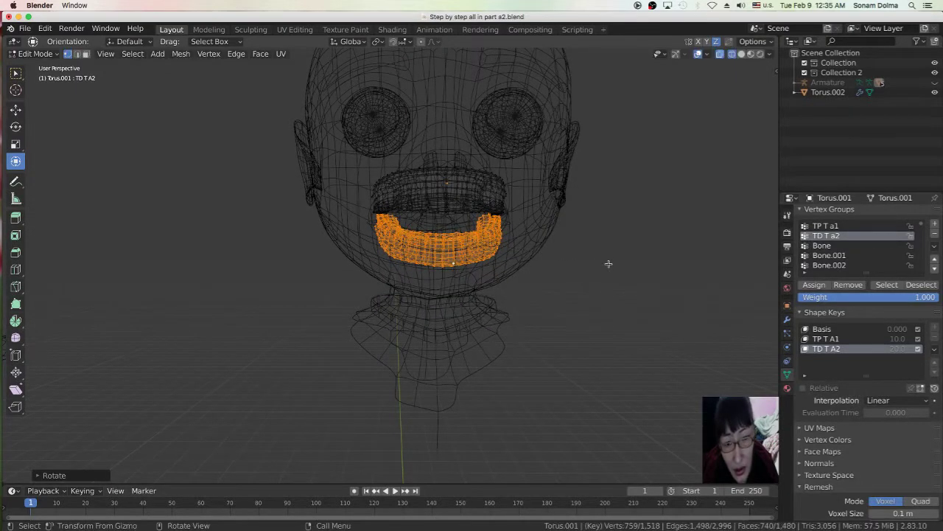
middle_drag(518, 292, 560, 284)
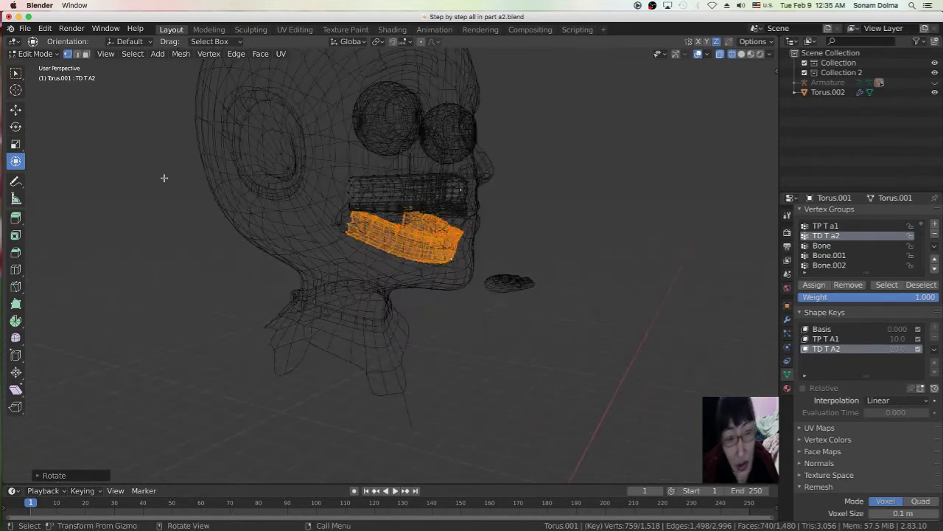
click(23, 56)
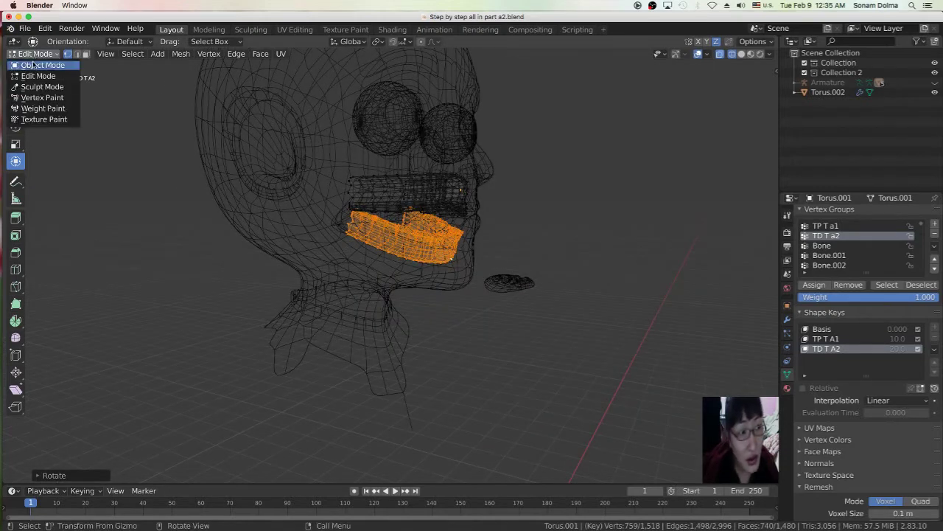
click(33, 65)
middle_drag(544, 312, 551, 301)
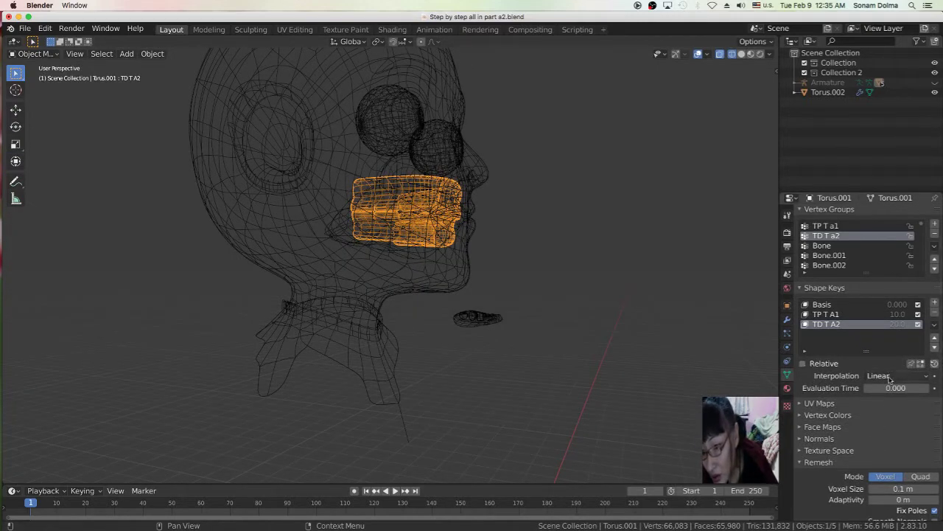
- Preview the absolute teeth shape keys by varying the evaluation time, and briefly check the TD T A2 settings in relative mode
drag(885, 388, 850, 389)
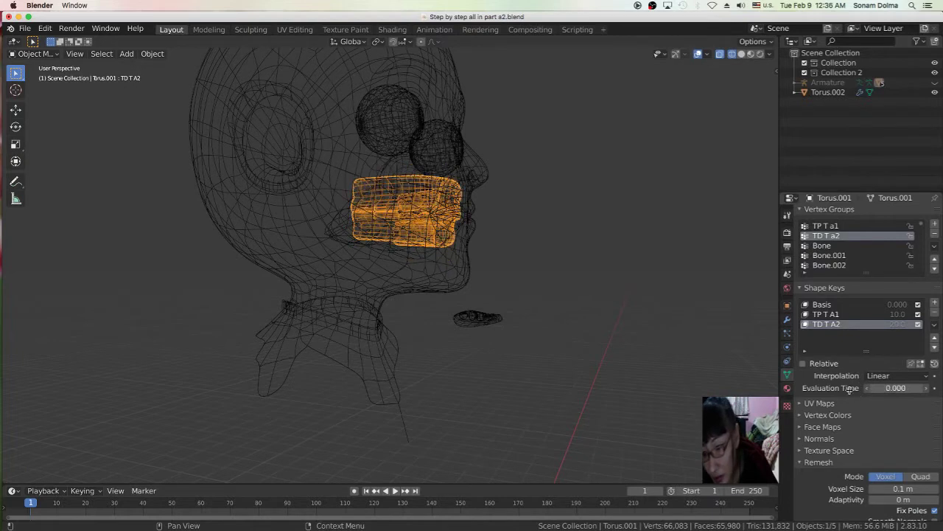
click(803, 364)
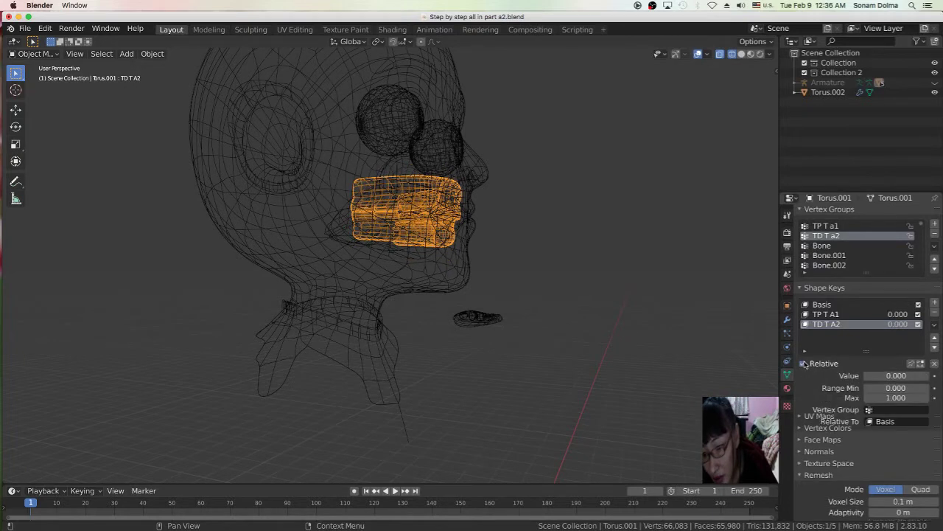
click(802, 364)
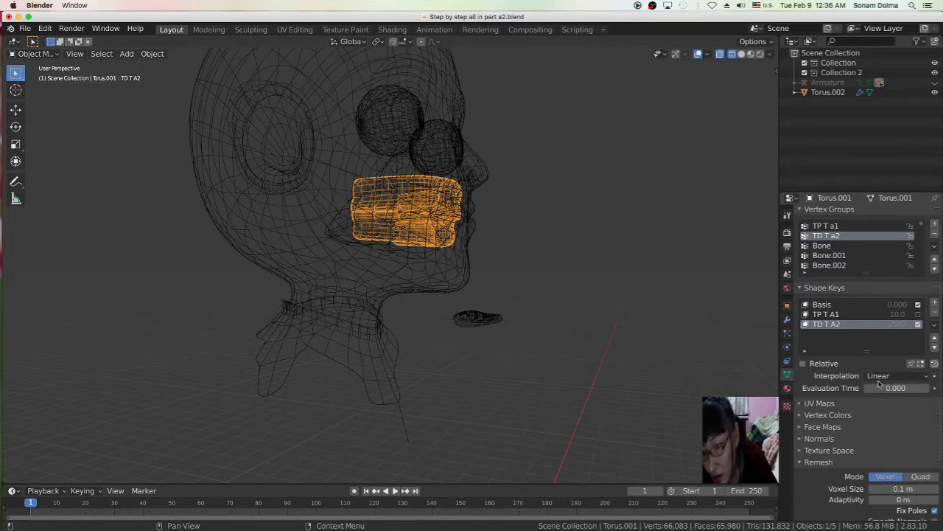
- Compare the teeth shapes by varying the evaluation time with different combinations of Basis, TP T A1 and TD T A2 muted
drag(896, 389, 843, 391)
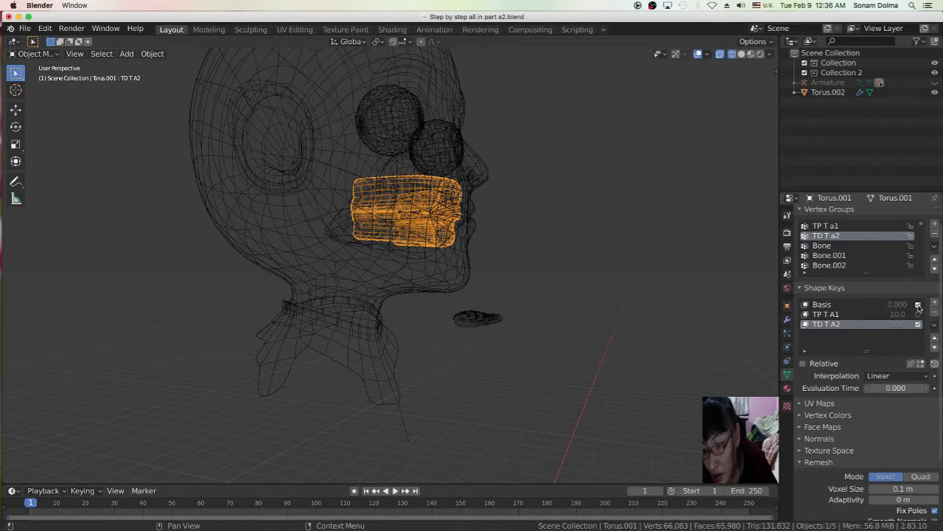
drag(900, 389, 907, 391)
drag(909, 390, 844, 387)
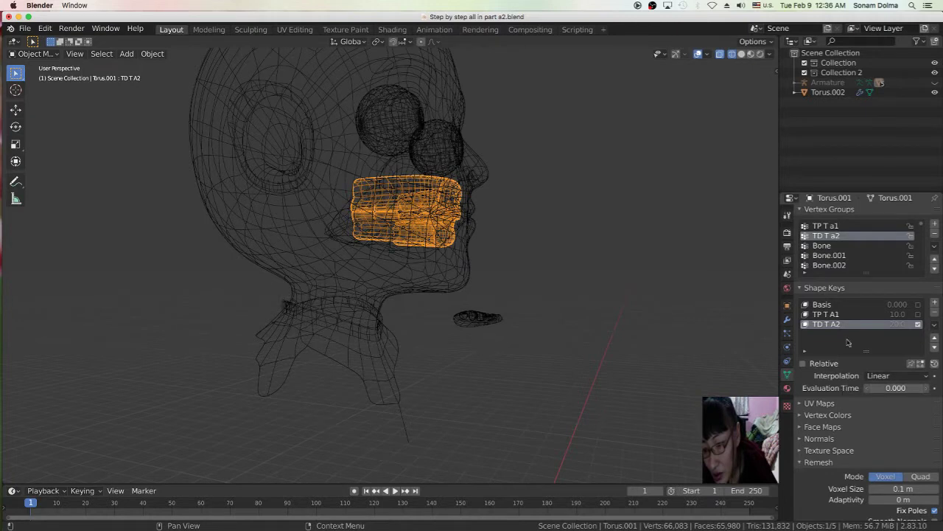
click(834, 315)
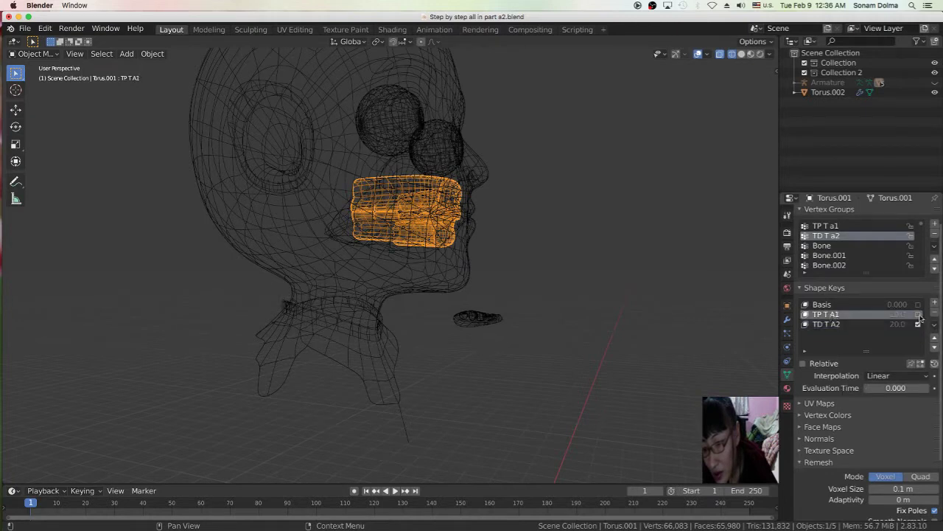
drag(876, 389, 852, 389)
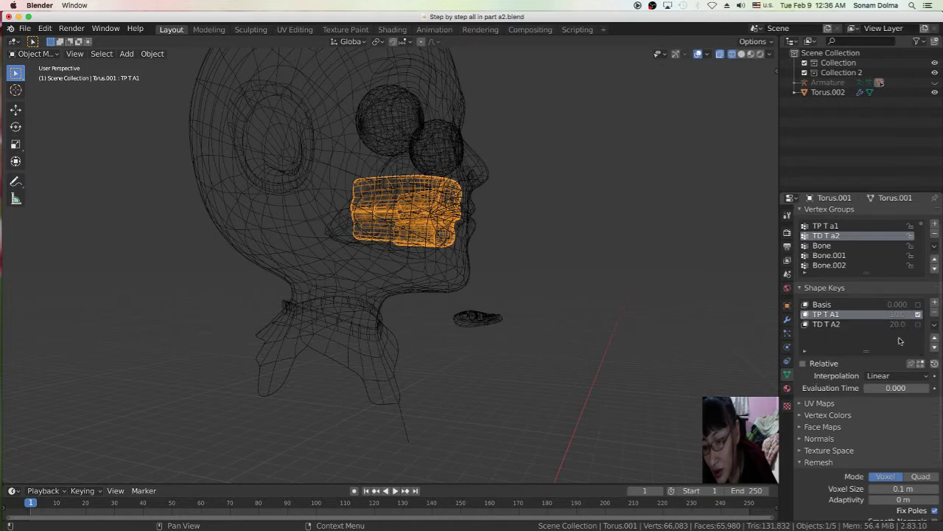
click(891, 377)
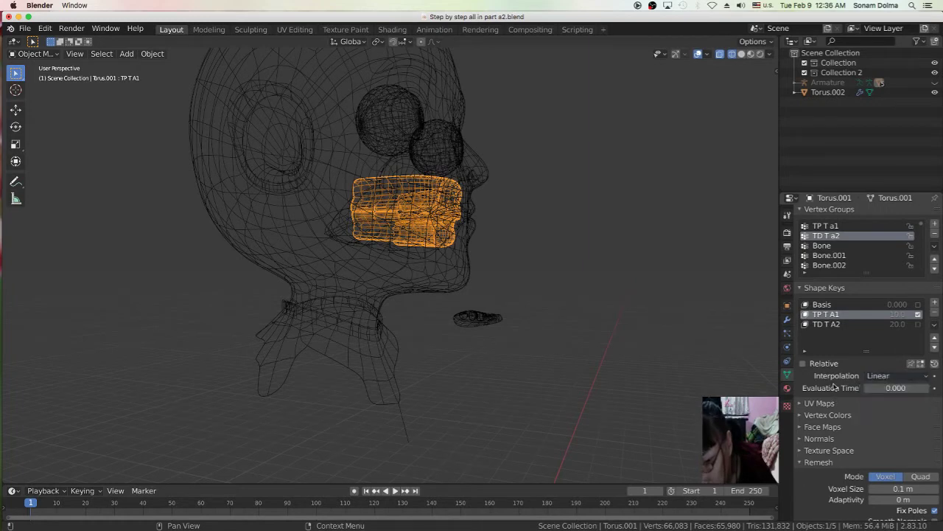
click(802, 403)
click(802, 405)
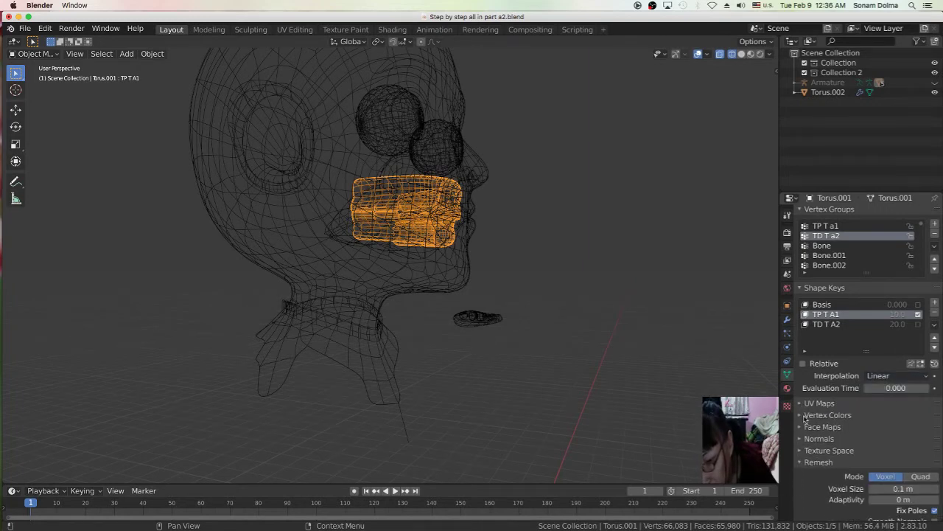
click(804, 415)
click(800, 416)
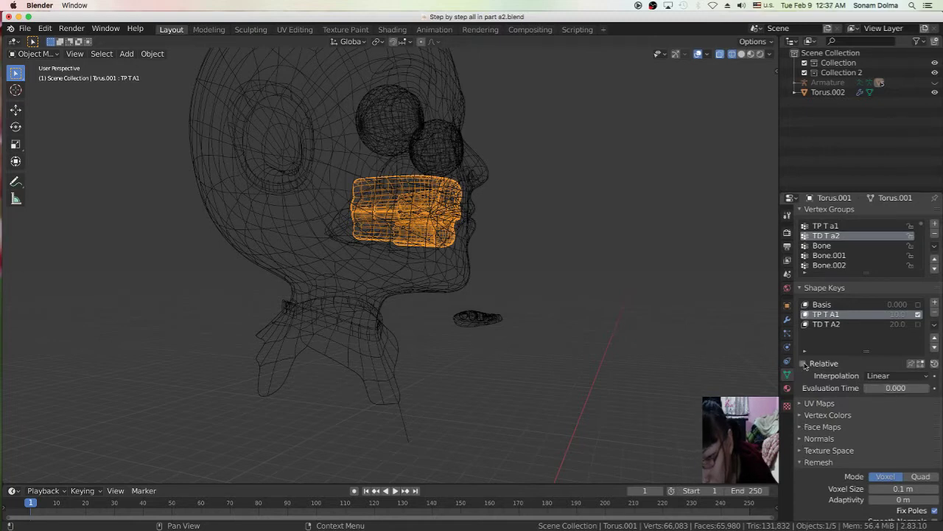
- Switch the teeth shape keys to relative mode and assign the TP T a1 vertex group to the TP T A1 key
click(804, 363)
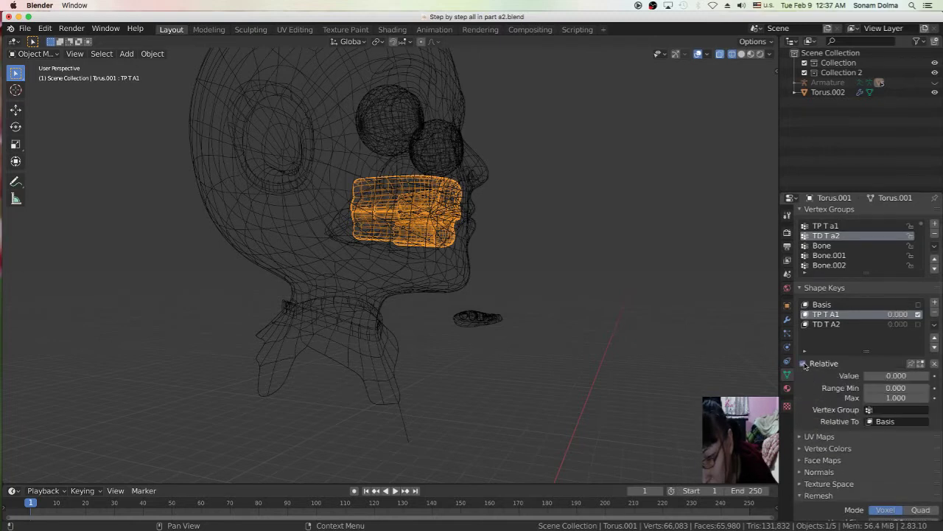
click(893, 409)
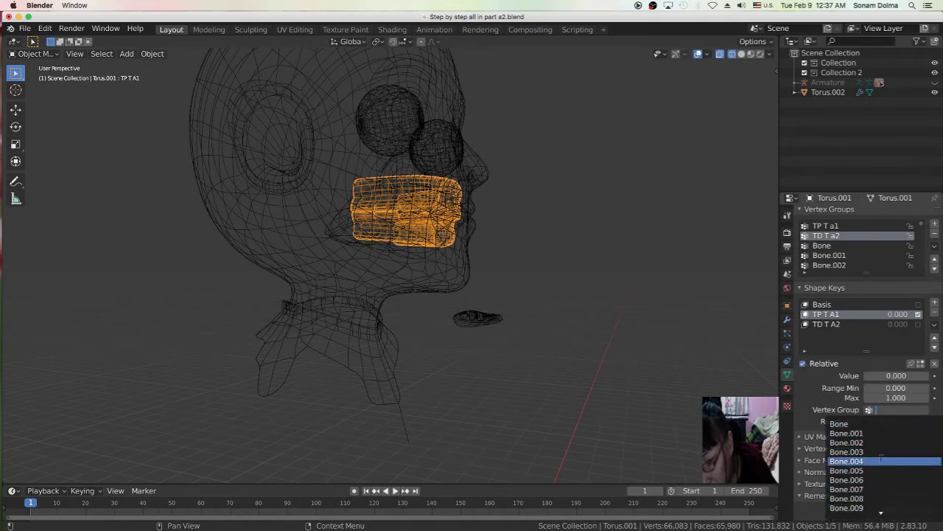
scroll(882, 458, down, 20)
scroll(882, 457, down, 20)
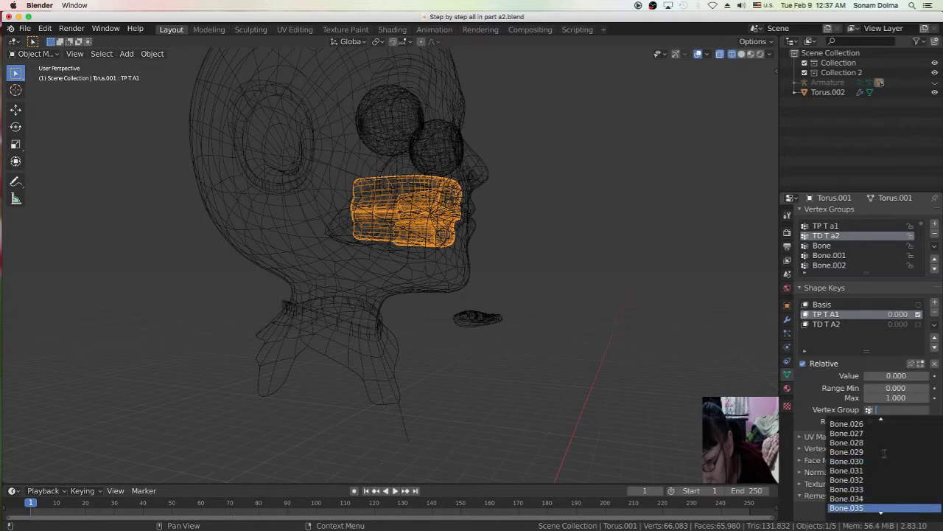
scroll(881, 465, down, 9)
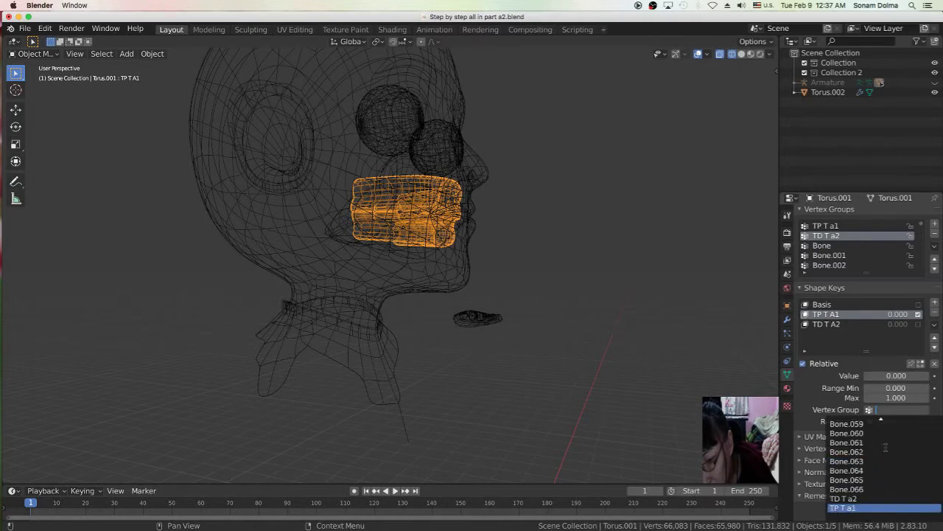
click(868, 508)
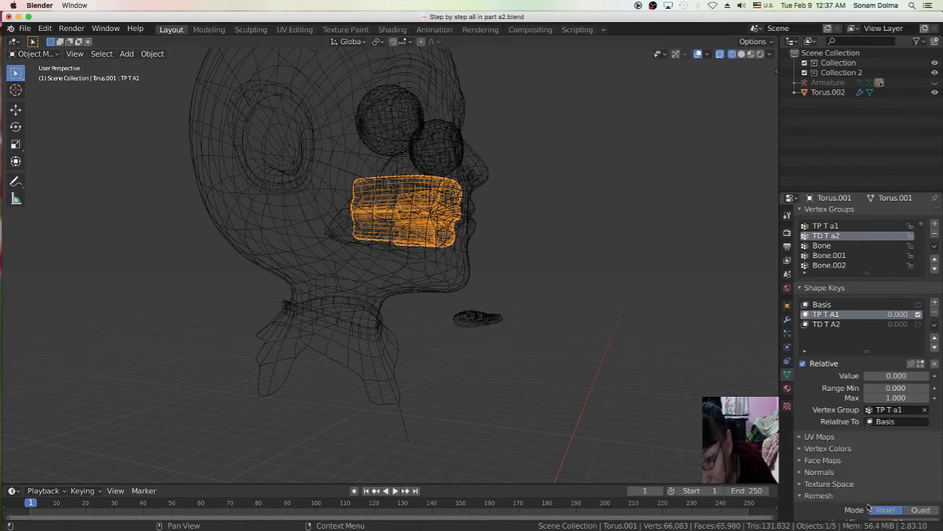
- Assign the TP T a1 vertex group to the TD T A2 shape key and unmute that key
click(829, 325)
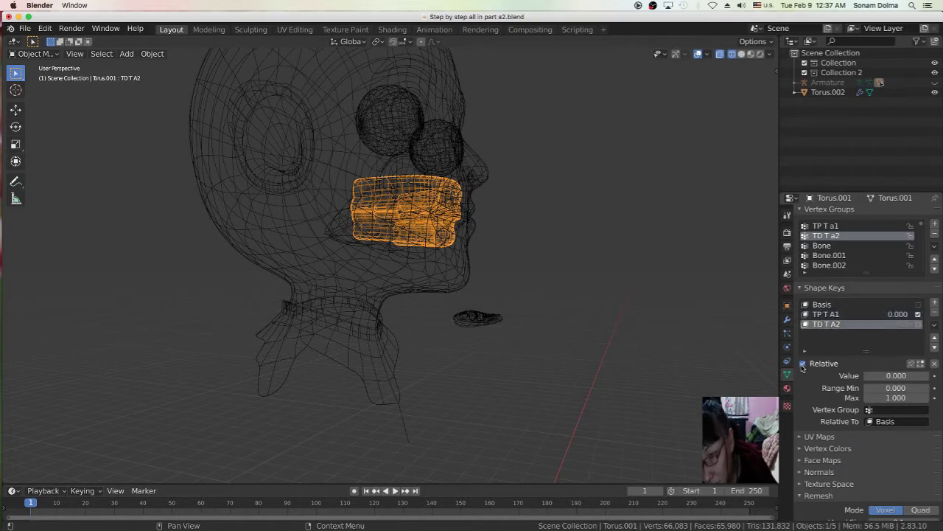
click(891, 410)
scroll(861, 451, down, 5)
key(Escape)
scroll(867, 476, down, 5)
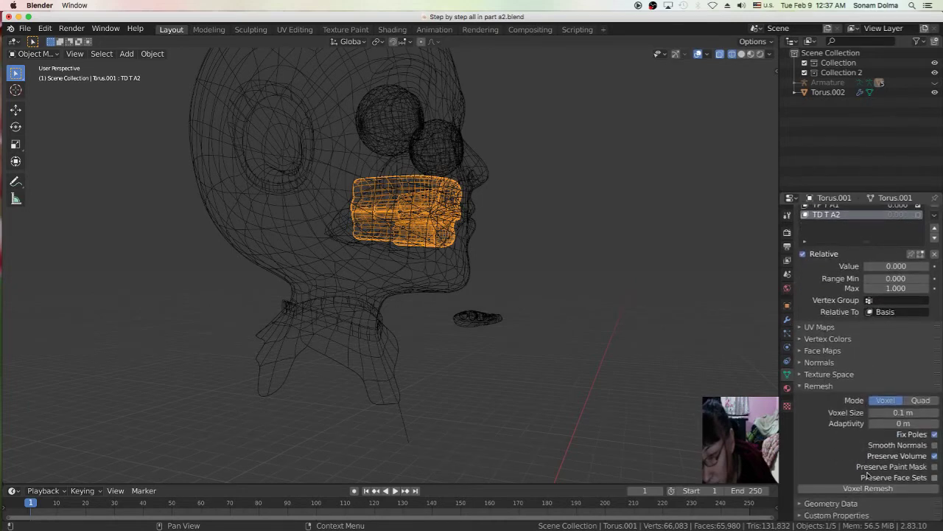
click(884, 301)
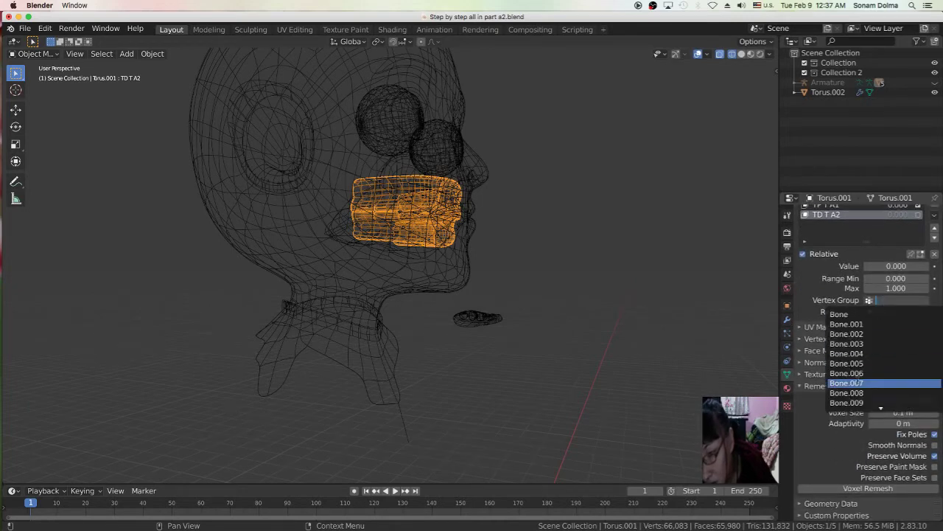
scroll(855, 383, down, 20)
scroll(859, 368, down, 20)
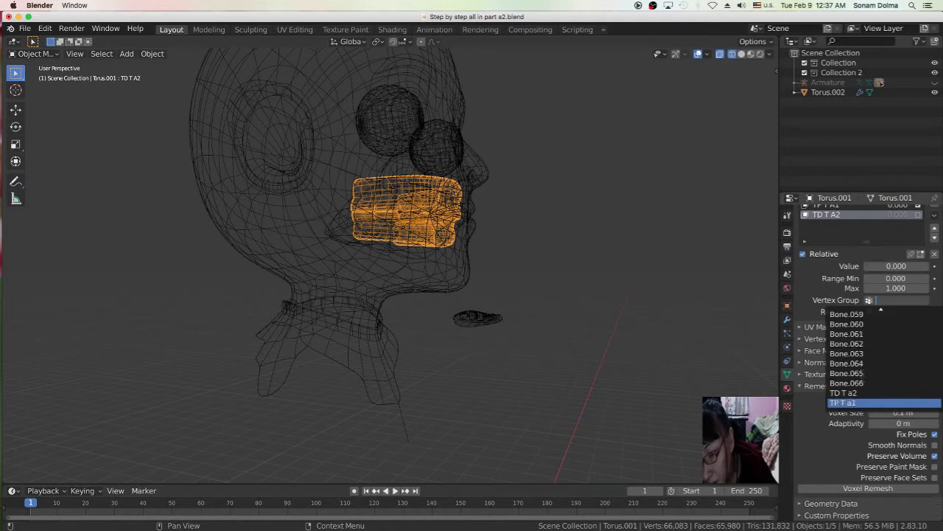
click(868, 404)
scroll(884, 332, up, 4)
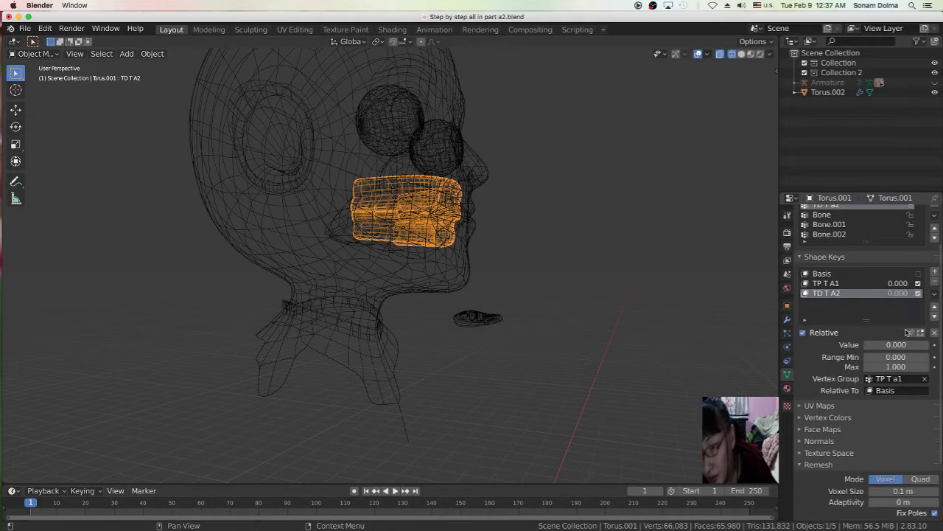
- Unmute Basis, return the teeth shape keys to absolute mode, and vary the evaluation time with TP T A1 selected
click(835, 284)
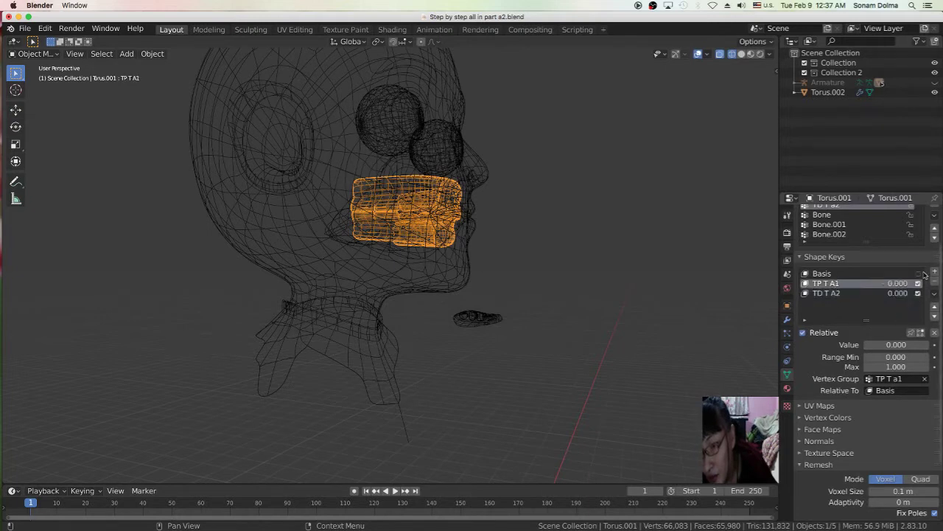
click(803, 333)
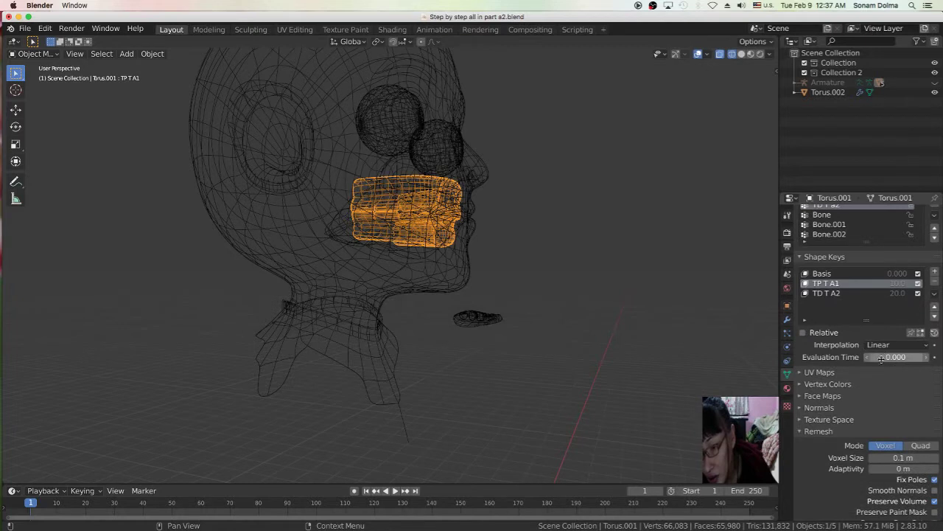
drag(885, 358, 852, 358)
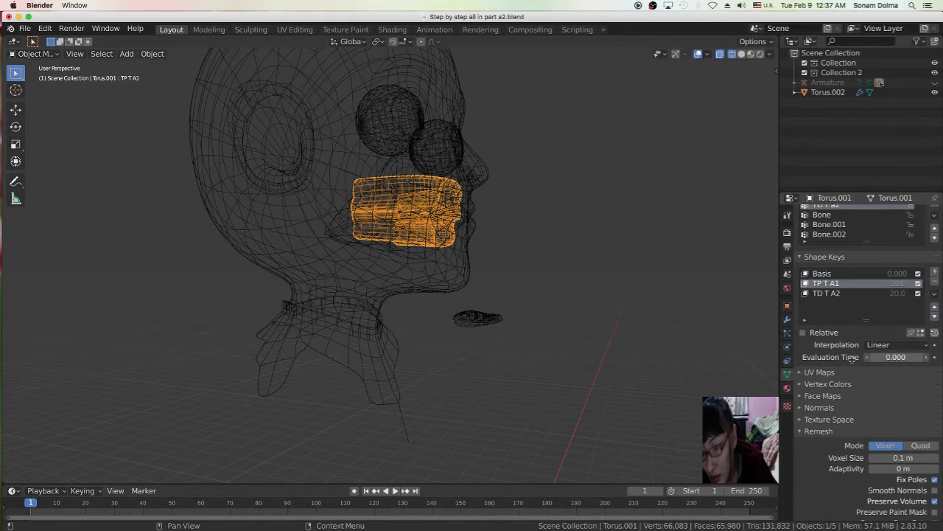
- Enable shape key edit mode for TD T A2 and raise the evaluation time to 32.520 to open the jaw
click(827, 294)
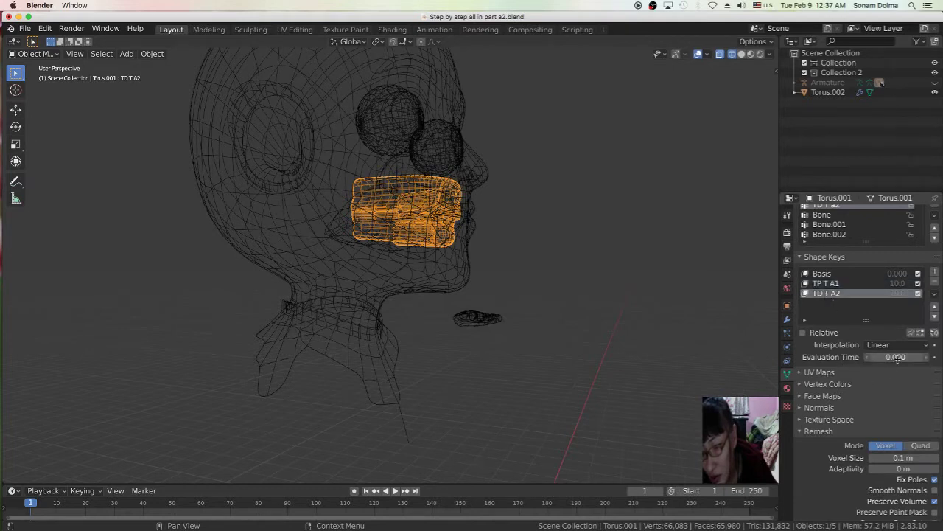
drag(897, 359, 830, 357)
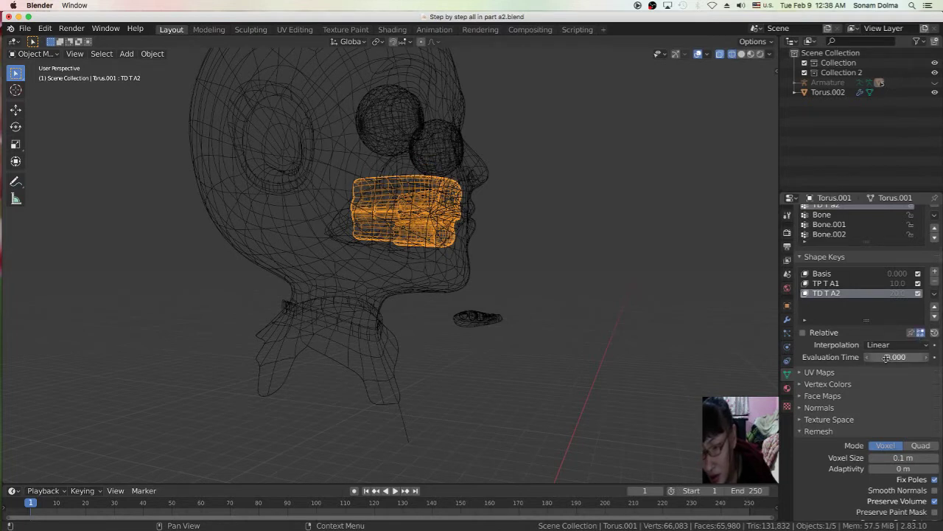
drag(906, 360, 920, 359)
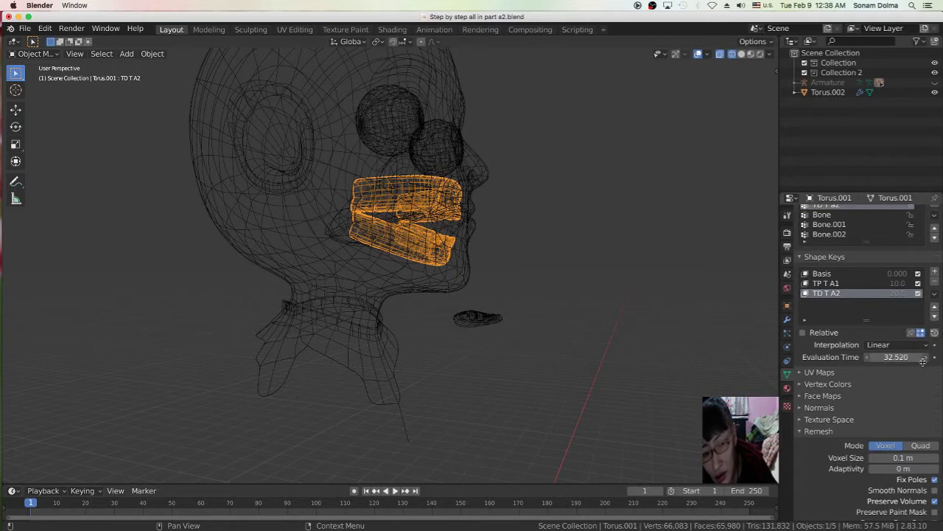
- Reset the teeth's shape key evaluation time to 0 and switch their shape keys to relative mode
mouse_move(870, 370)
mouse_down()
mouse_move(855, 370)
mouse_move(904, 366)
mouse_move(856, 368)
mouse_up()
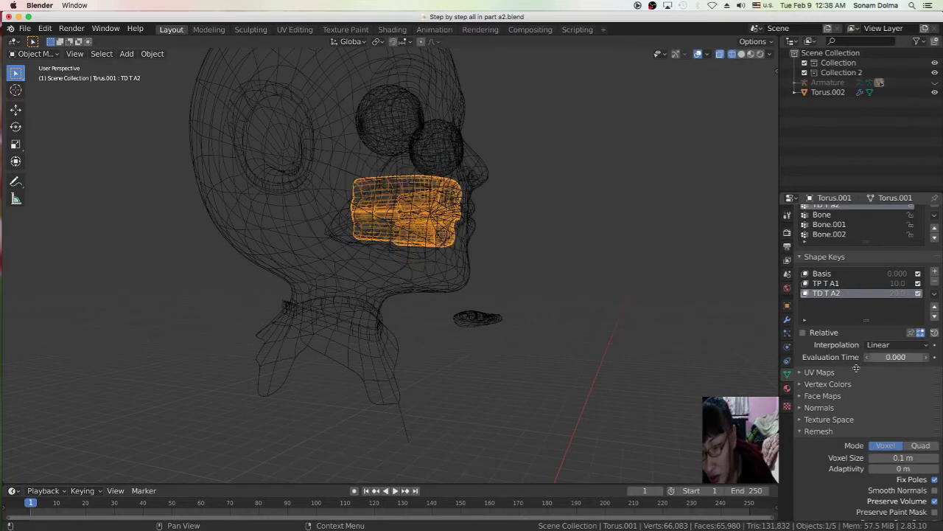
click(804, 333)
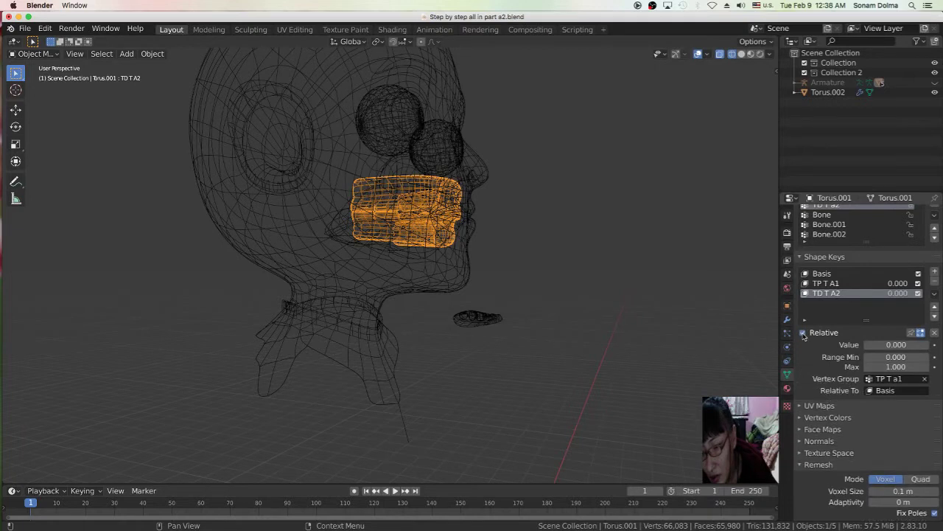
- Preview the teeth's TD T A2 shape key by raising its value and lowering it to about 0.015
click(889, 346)
click(886, 338)
drag(909, 348, 938, 358)
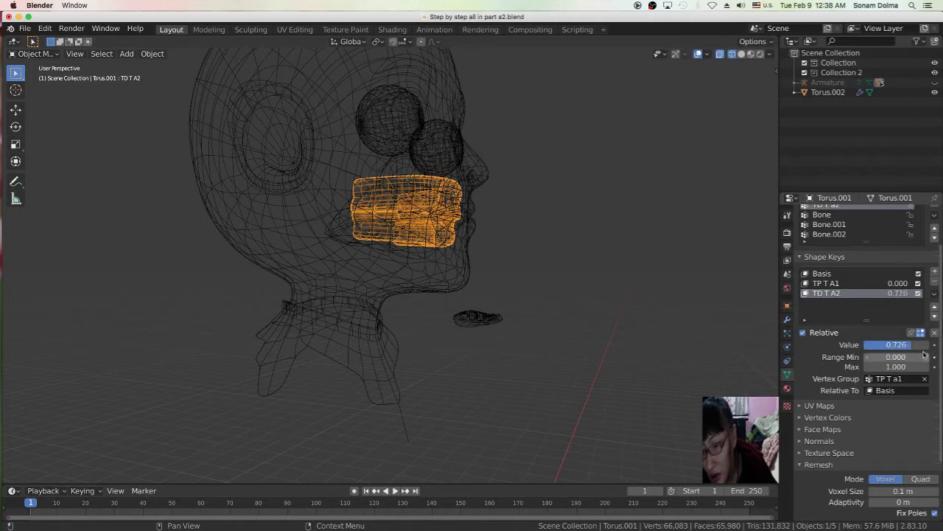
drag(880, 348, 864, 350)
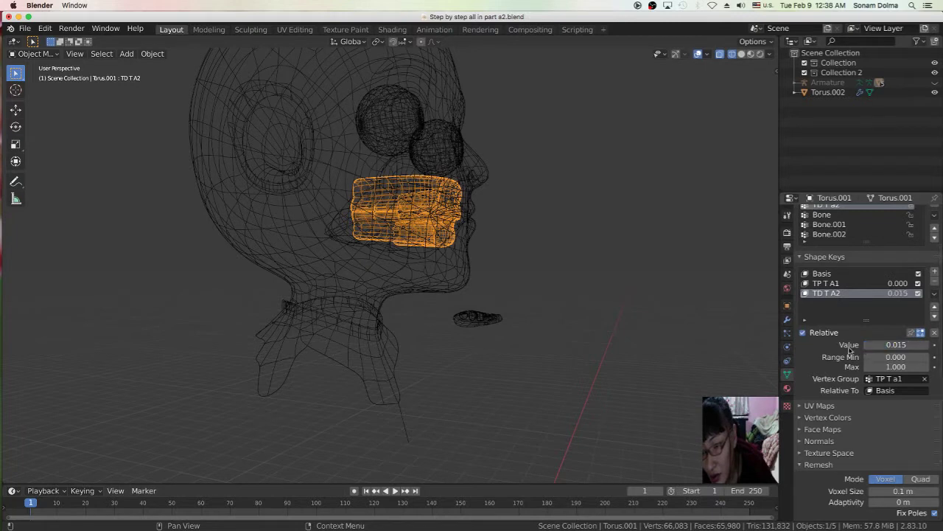
- Preview the TP T A1 shape key on the teeth by varying its value, and return it to 0
click(842, 284)
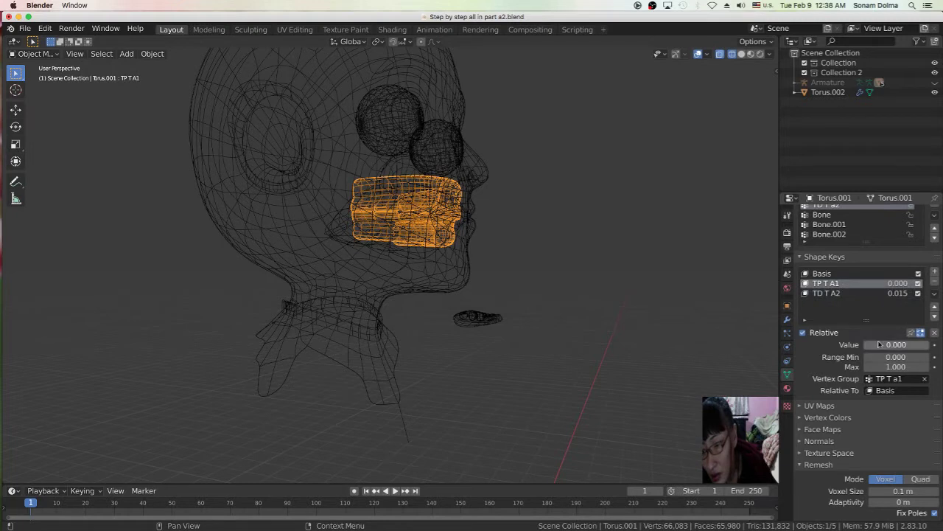
drag(888, 346, 942, 353)
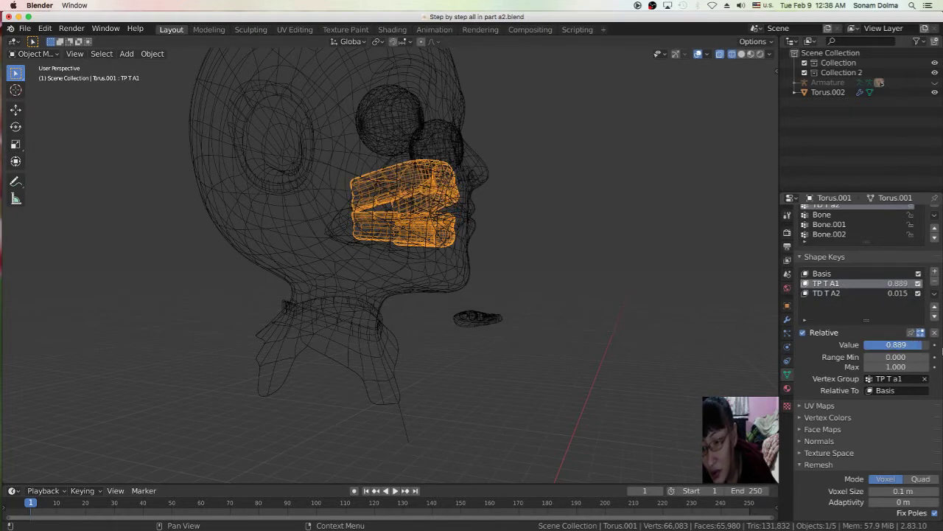
drag(876, 346, 863, 345)
key(Escape)
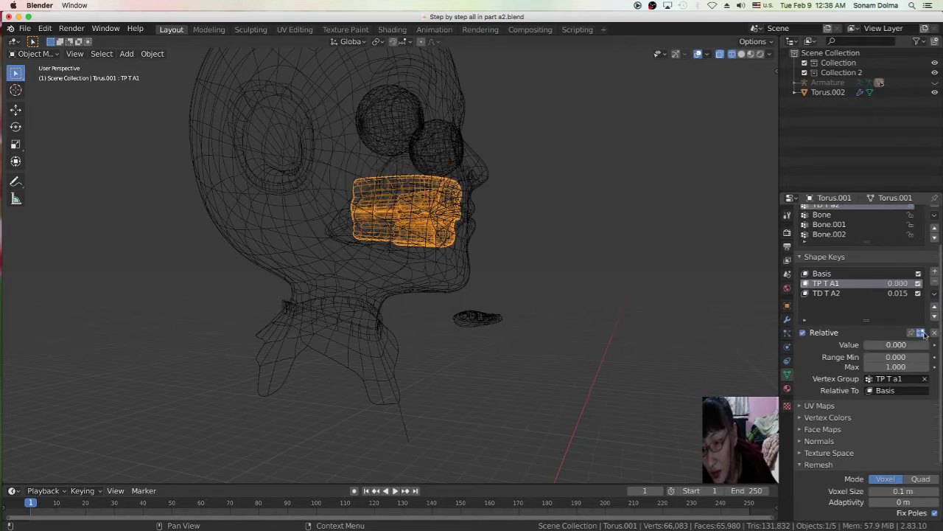
click(803, 333)
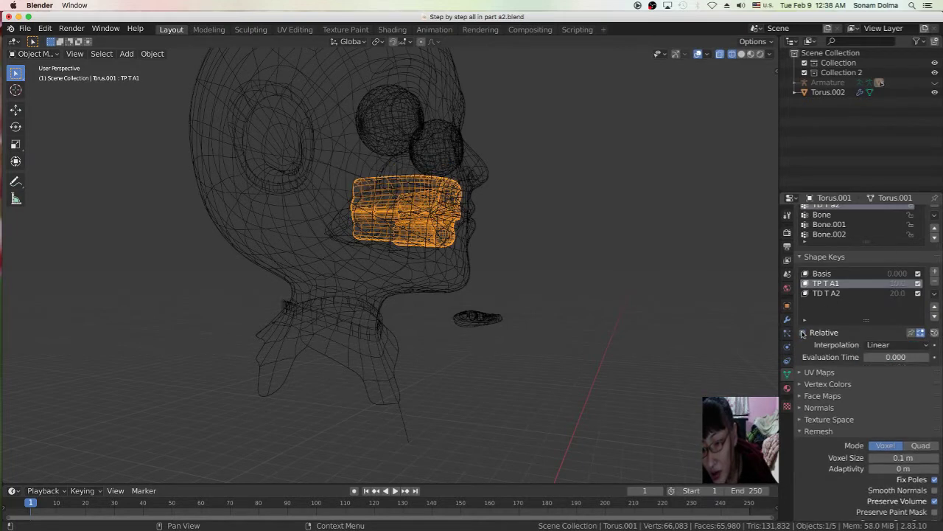
click(803, 332)
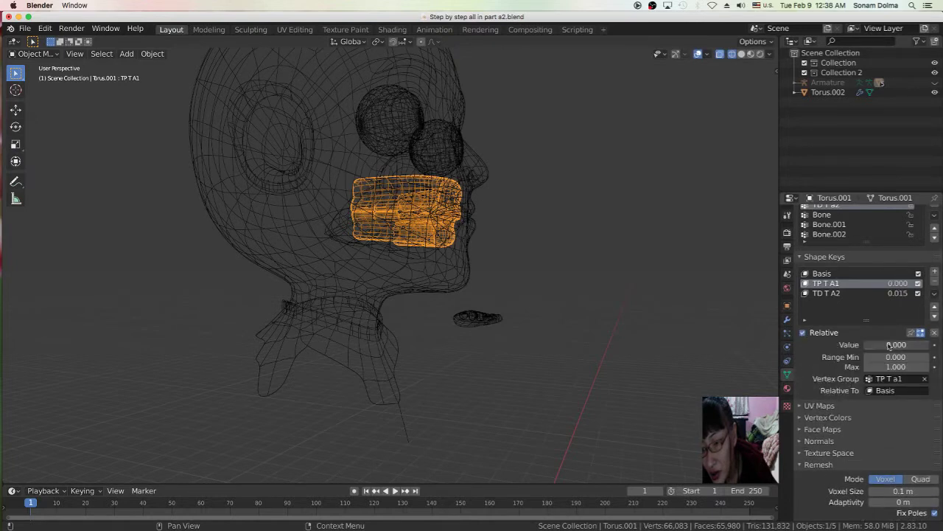
drag(925, 345, 852, 352)
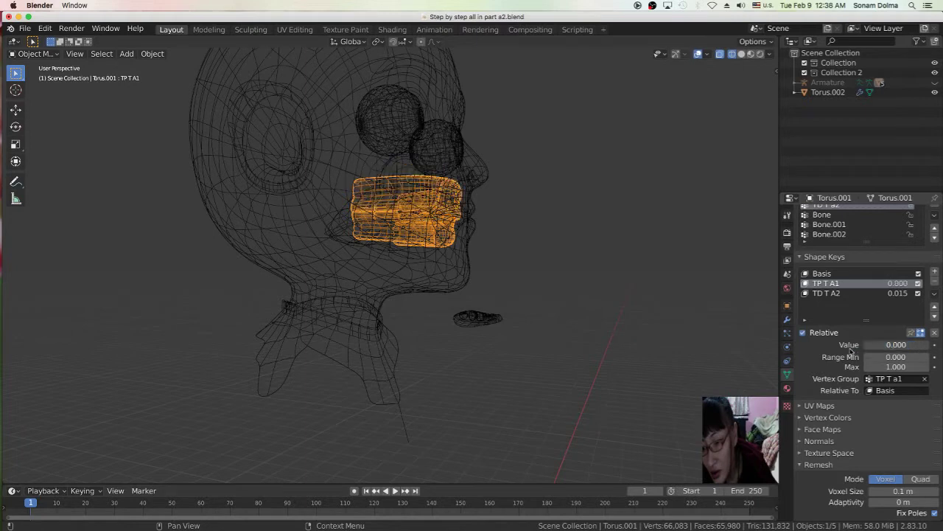
- Check the TD T A2 shape key at value 1 and return it to 0
click(828, 294)
drag(869, 347, 942, 355)
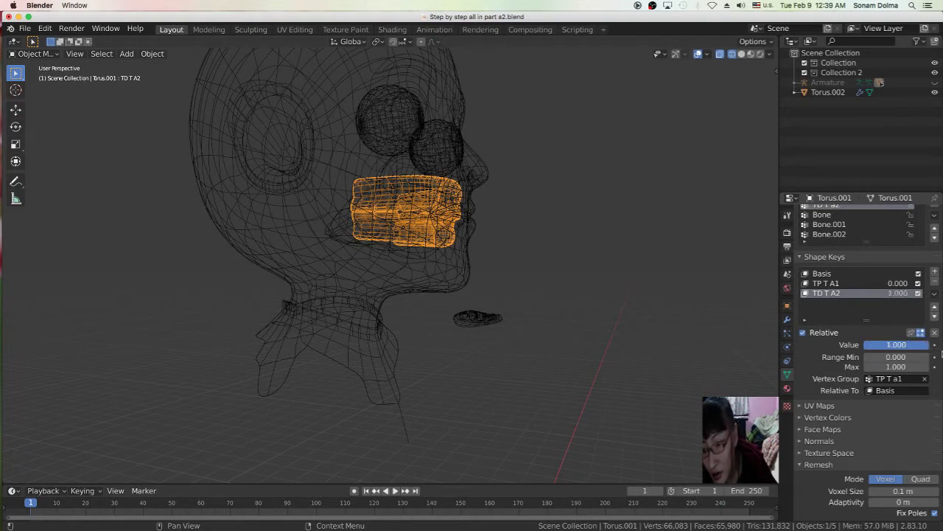
drag(925, 346, 845, 348)
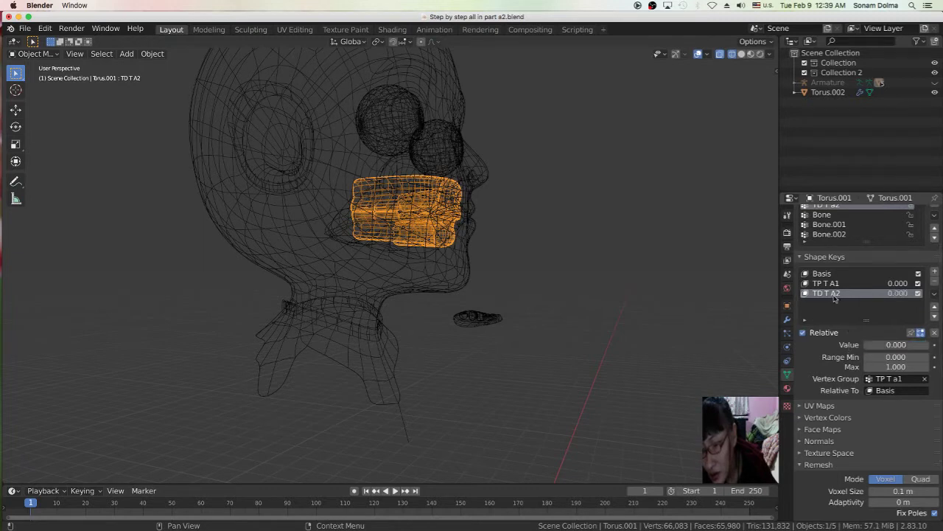
- Assign the TD T a2 vertex group to the TD T A2 shape key
click(901, 378)
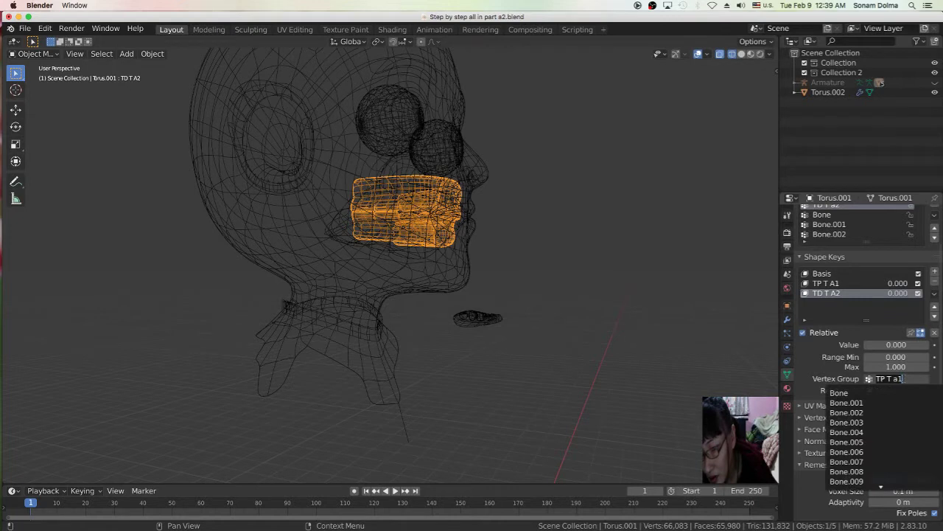
scroll(874, 451, down, 16)
scroll(874, 451, down, 20)
scroll(875, 451, down, 10)
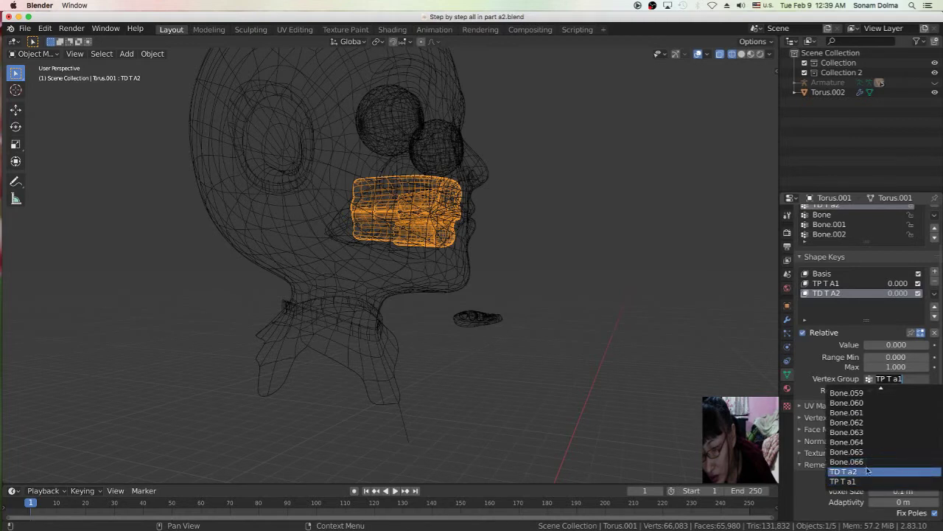
click(867, 470)
- Test the TD T A2 and TP T A1 shape keys in turn, and undo the last TD T A2 value change
drag(885, 347, 847, 352)
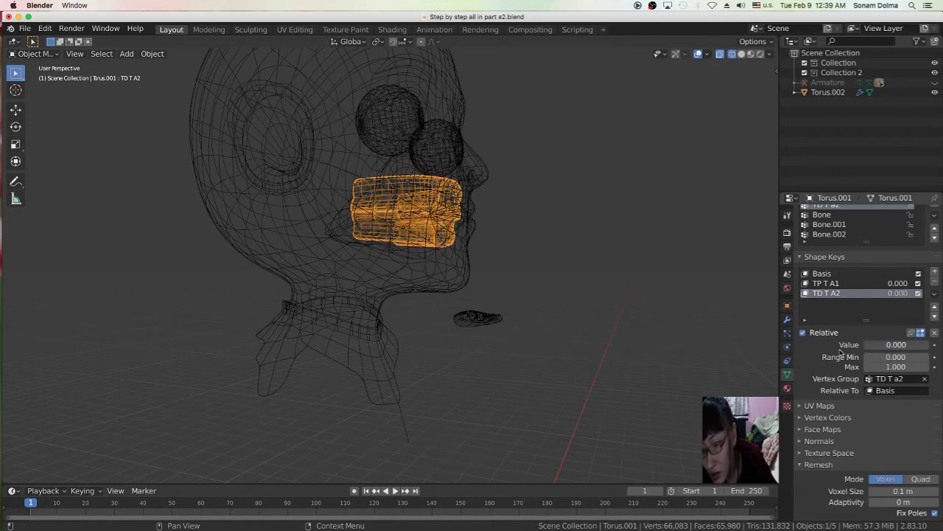
click(842, 285)
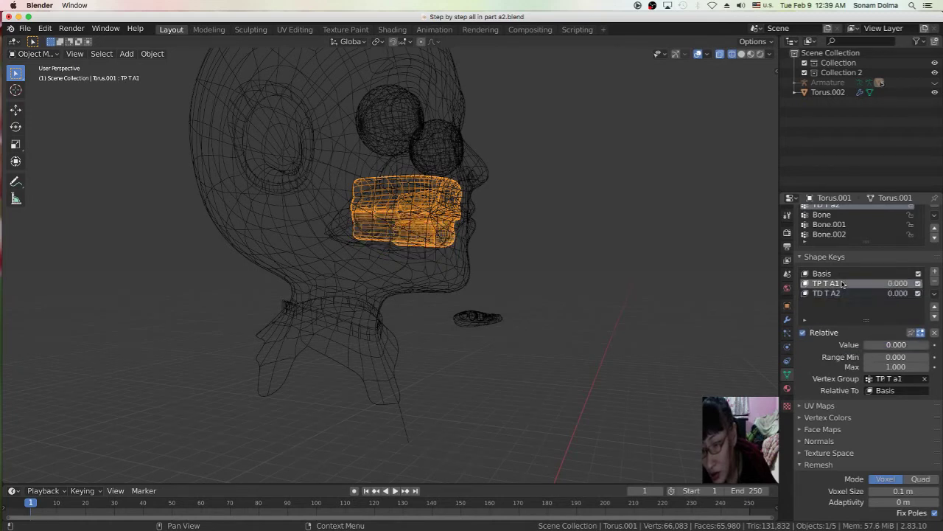
drag(888, 348, 823, 359)
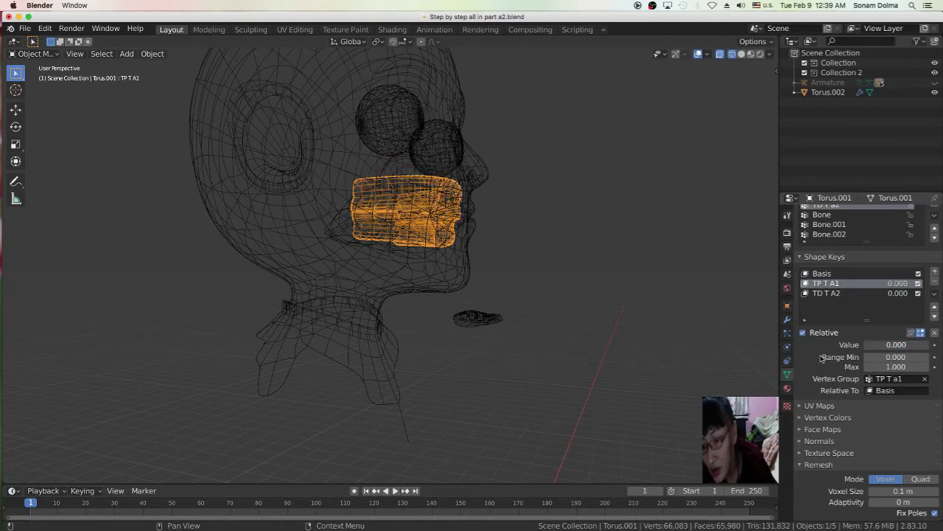
click(828, 294)
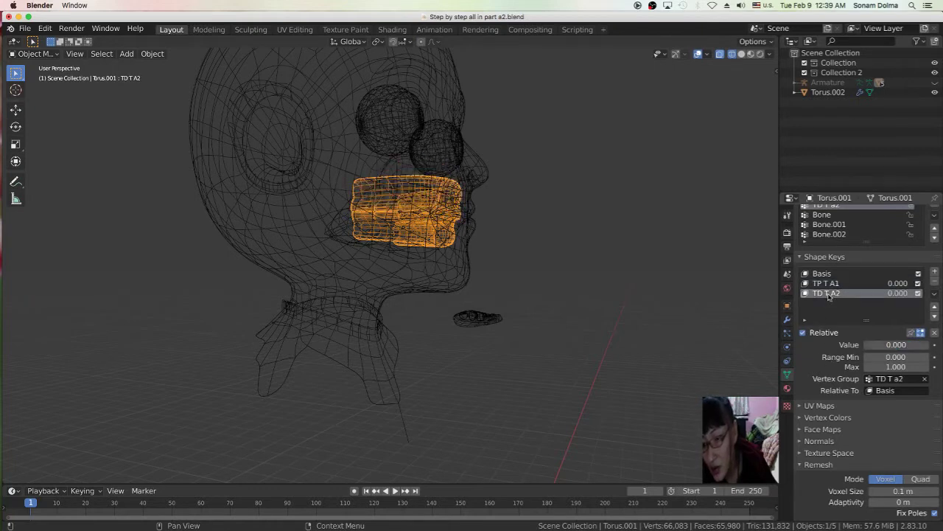
drag(915, 351, 942, 357)
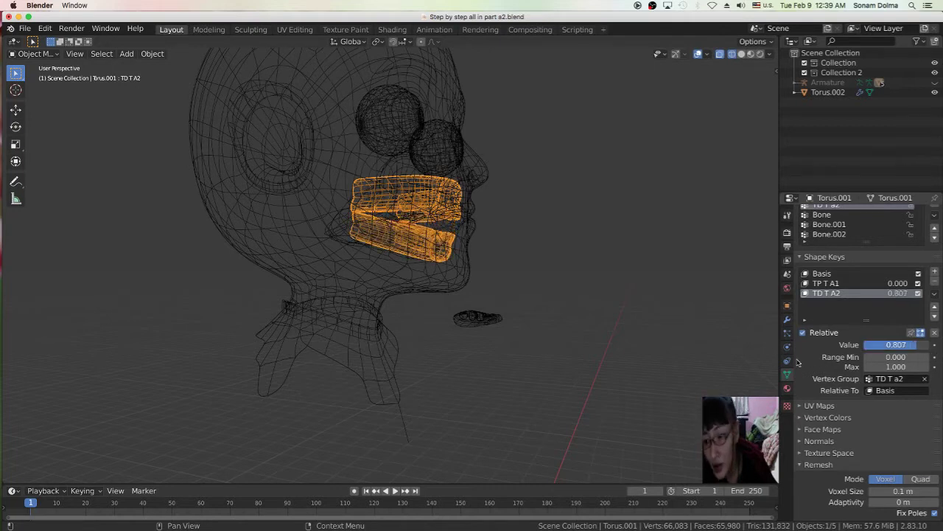
key(super+z)
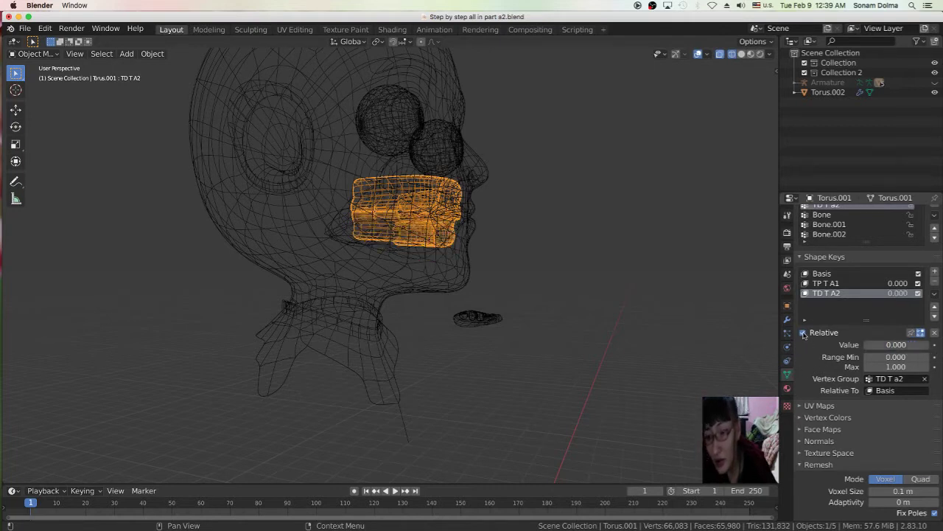
- Compare the teeth's motion by evaluation time in absolute mode and by TD T A2 value in relative mode, ending at 0
click(803, 332)
drag(882, 359, 852, 358)
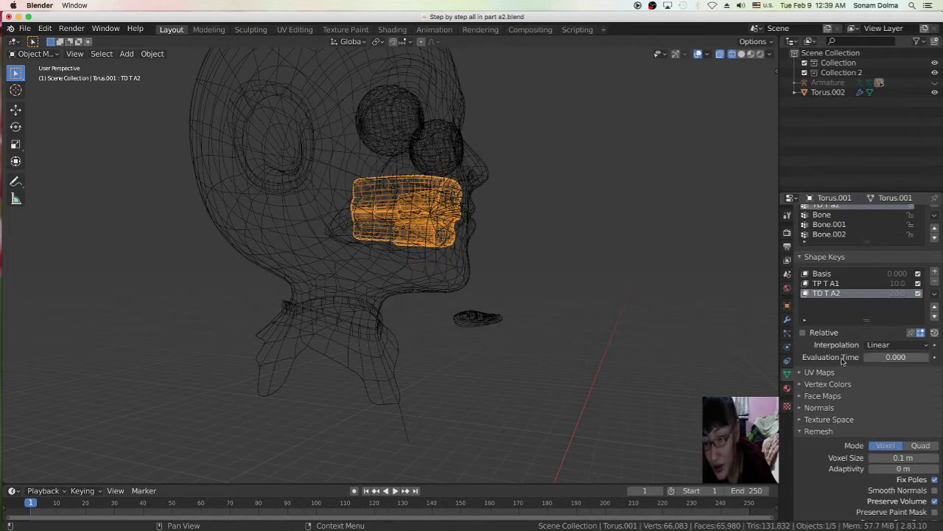
click(803, 332)
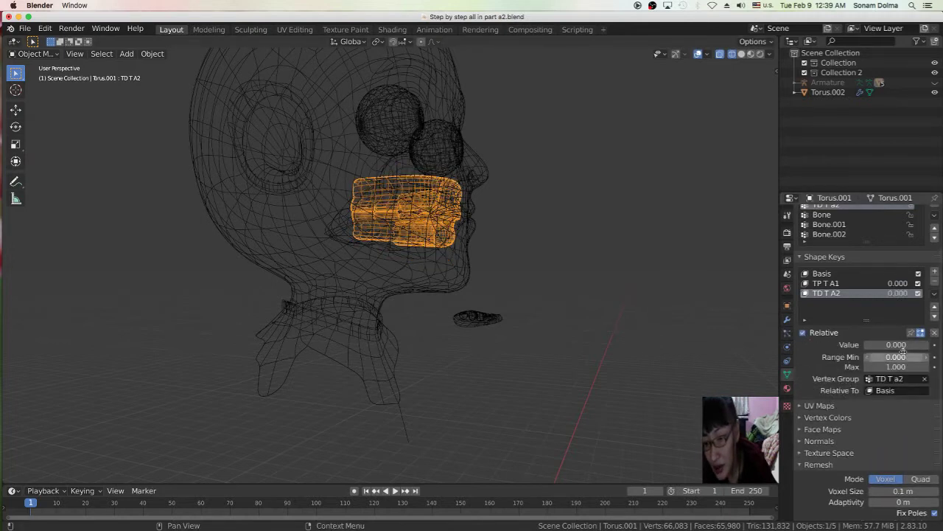
mouse_move(897, 344)
mouse_down()
mouse_move(908, 349)
mouse_move(860, 349)
mouse_move(942, 354)
mouse_move(894, 349)
mouse_up()
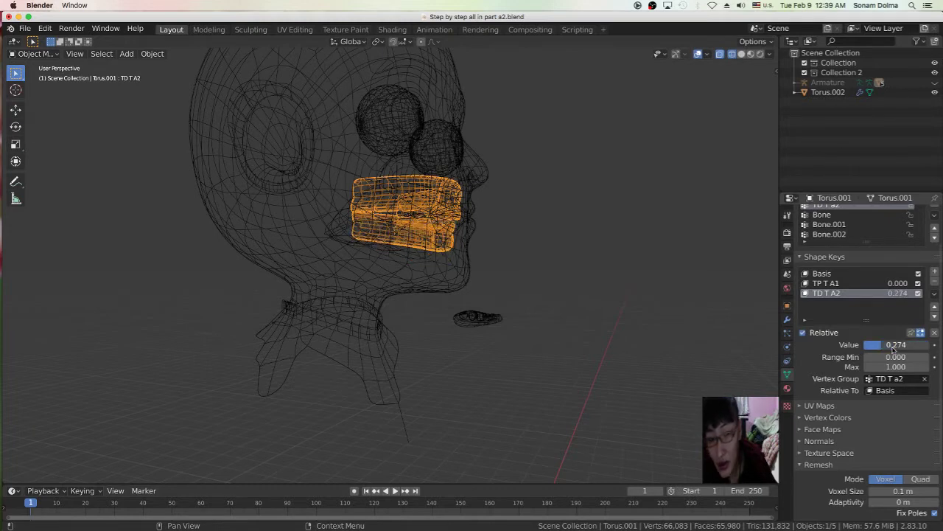
drag(827, 351, 811, 345)
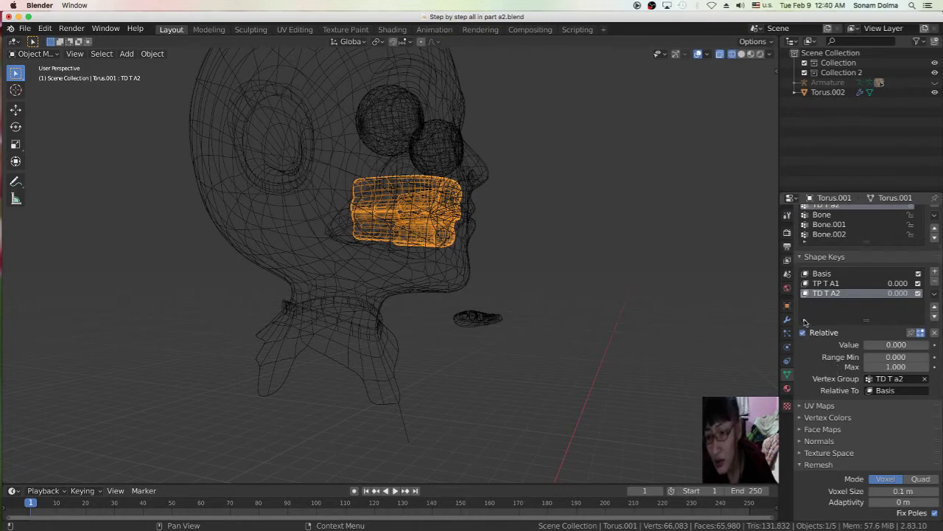
- Make Basis the teeth's active shape key and select the head mesh
click(827, 274)
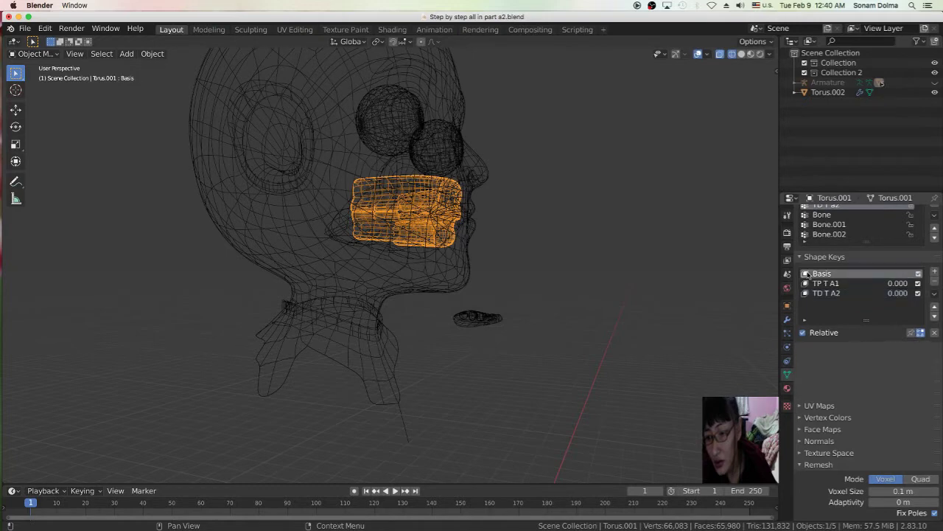
middle_drag(588, 295, 489, 274)
click(434, 260)
middle_drag(596, 269, 516, 273)
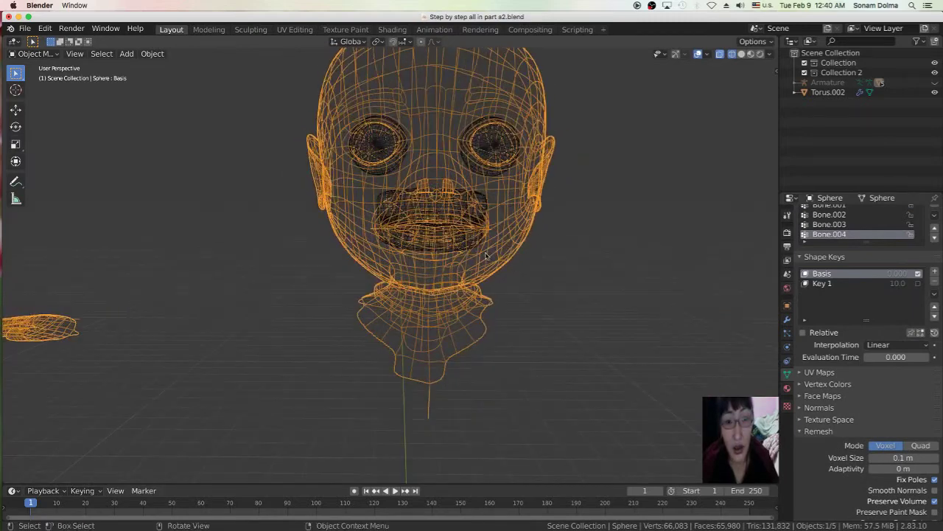
scroll(486, 256, up, 4)
scroll(419, 240, down, 2)
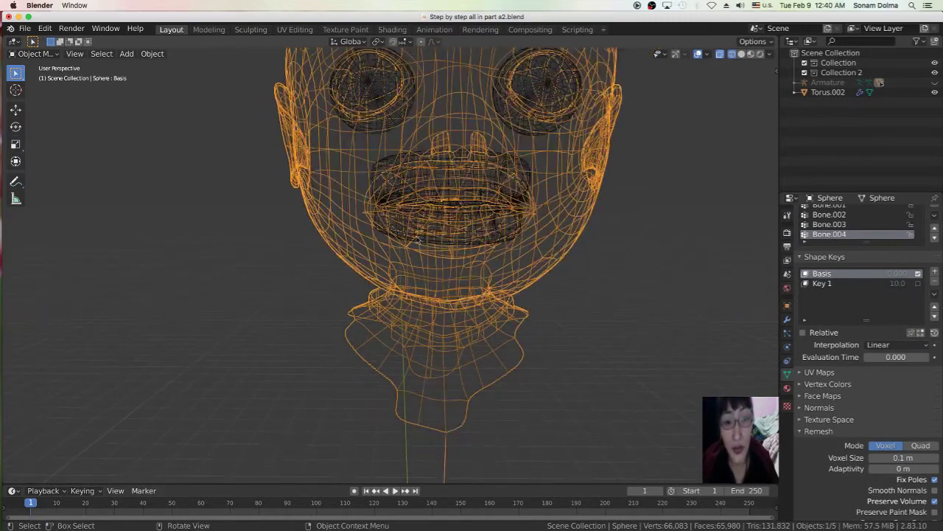
- Make BP a1 the active vertex group of the head mesh
click(33, 55)
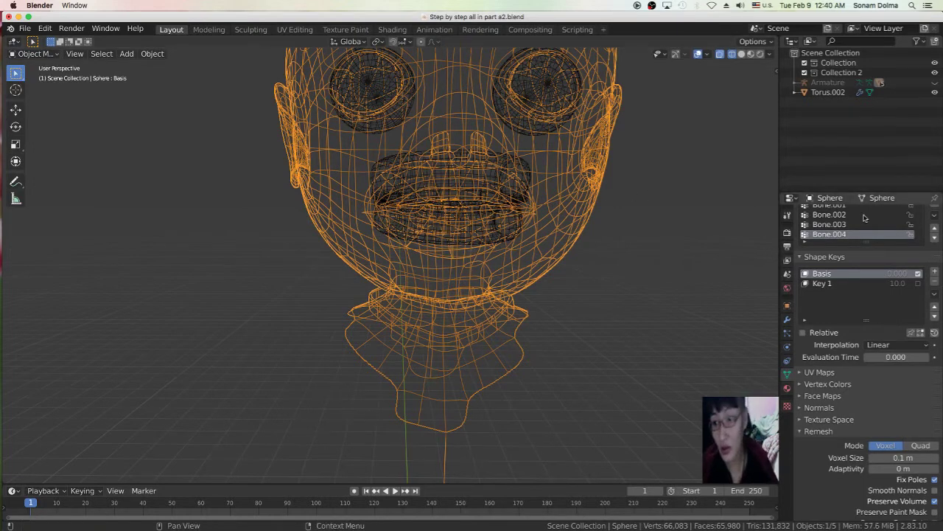
scroll(857, 224, down, 5)
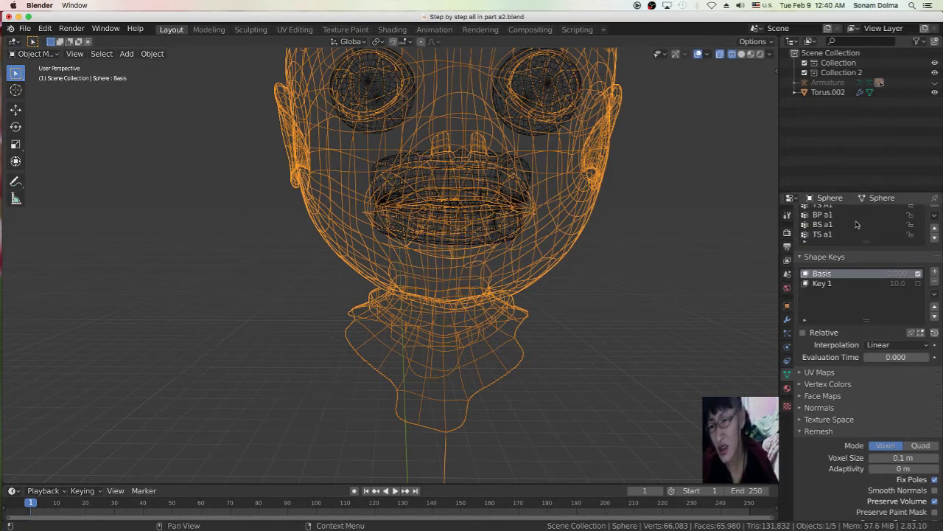
click(825, 226)
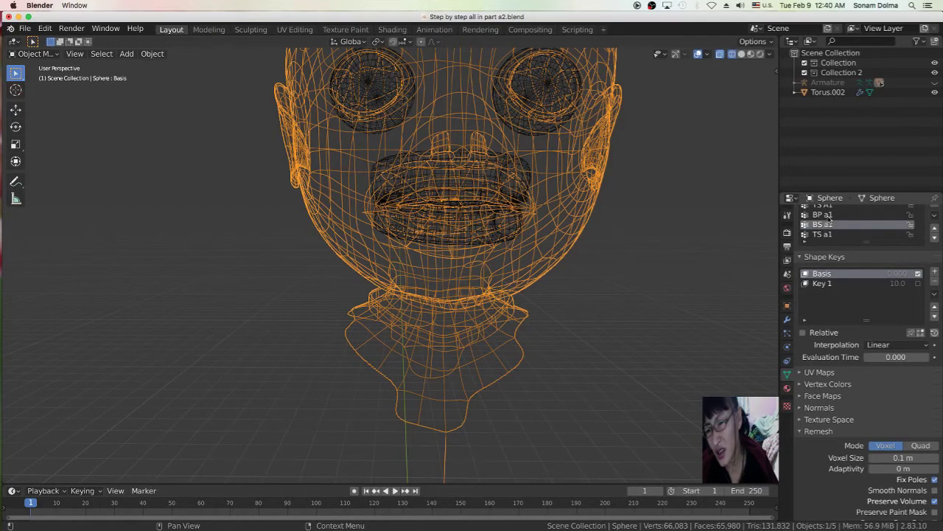
click(824, 215)
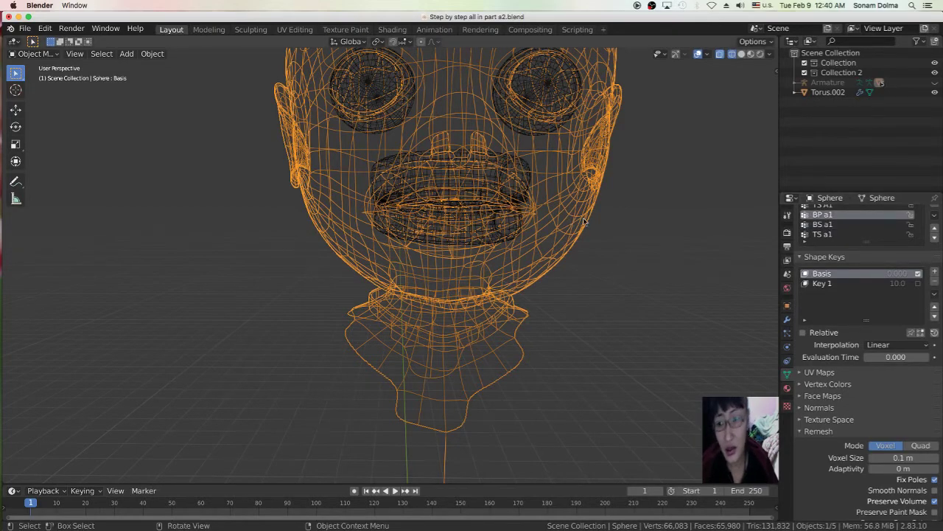
scroll(525, 207, up, 3)
scroll(525, 208, down, 3)
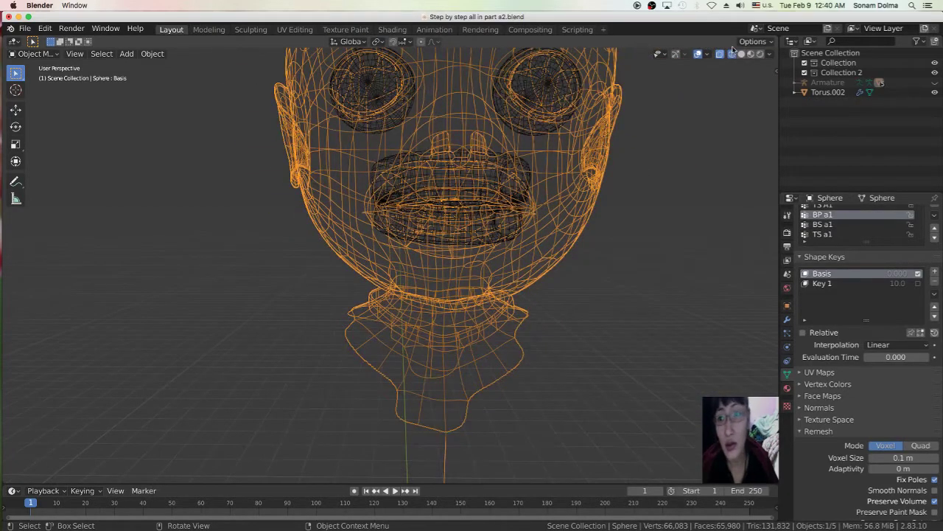
- Show the viewport in material preview shading and hide the teeth object
click(752, 53)
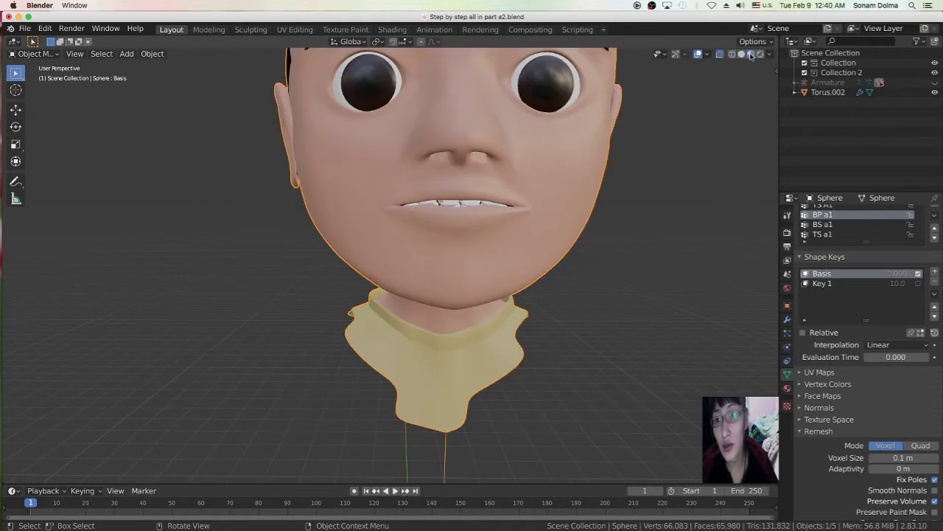
click(474, 238)
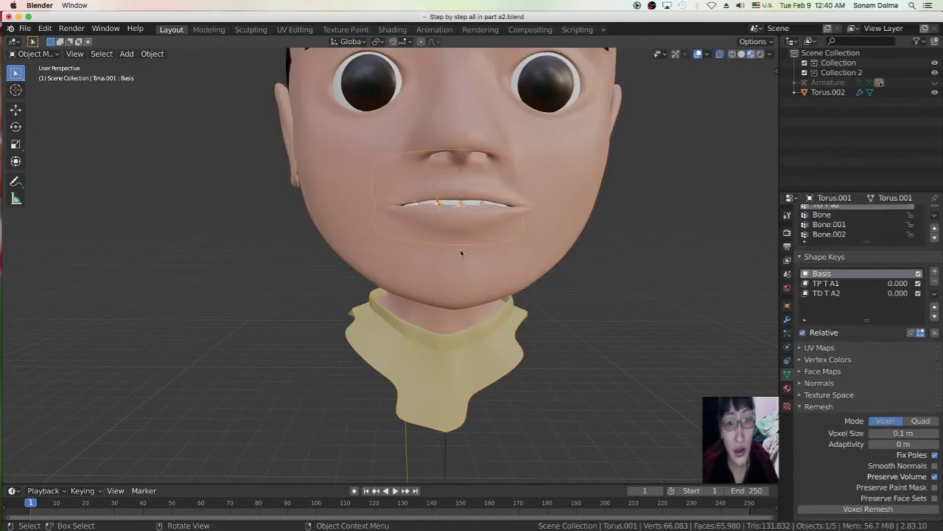
key(h)
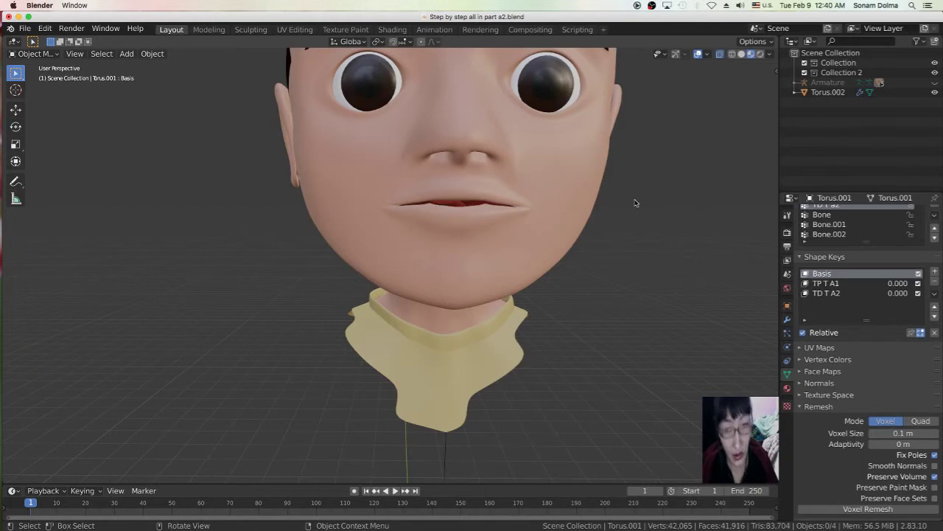
- Enter Edit Mode on the head mesh and show it in material preview shading with X-ray turned off
click(513, 223)
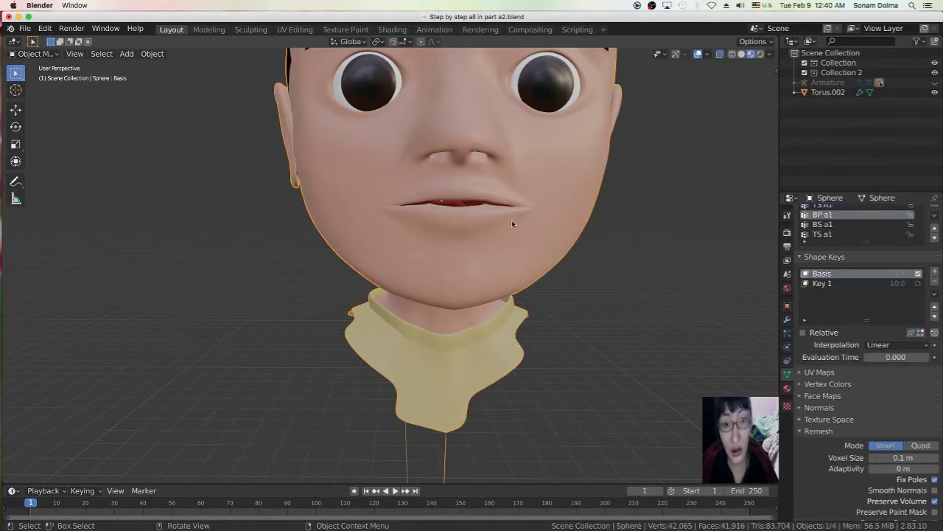
click(40, 54)
click(45, 78)
middle_drag(484, 248, 515, 247)
click(731, 54)
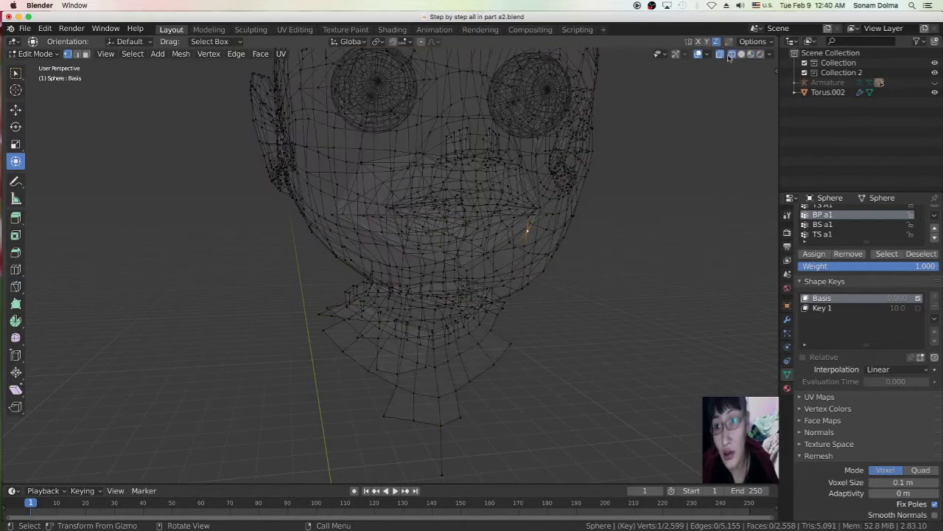
click(720, 55)
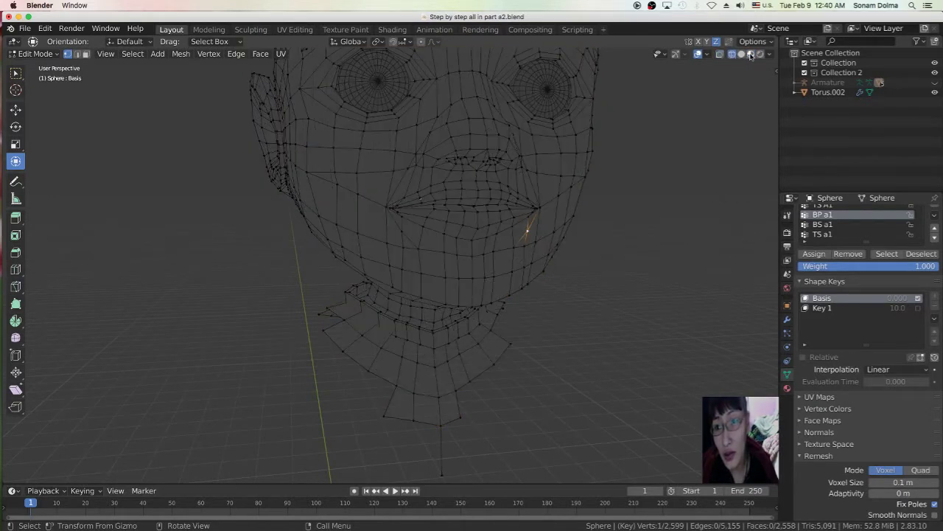
click(750, 55)
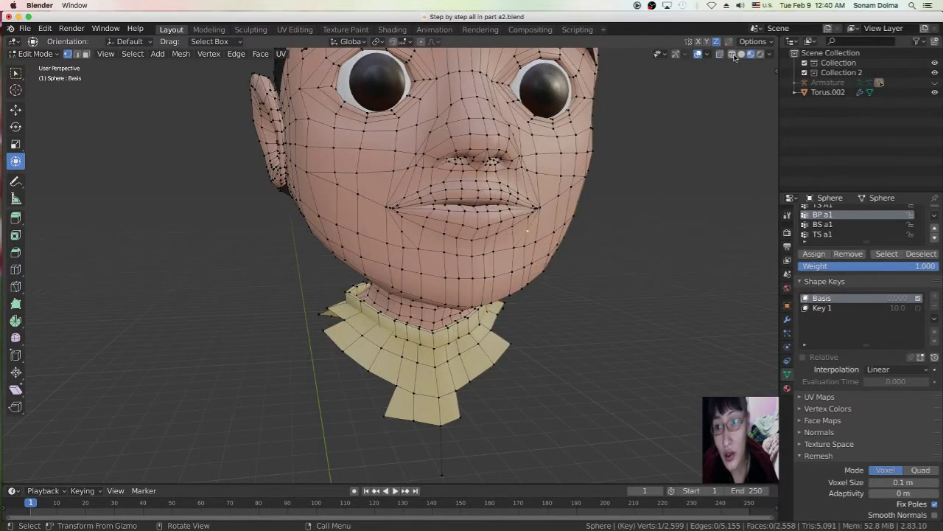
- In face select mode, circle-select the faces from below the lower lip down to the chin
scroll(553, 225, up, 5)
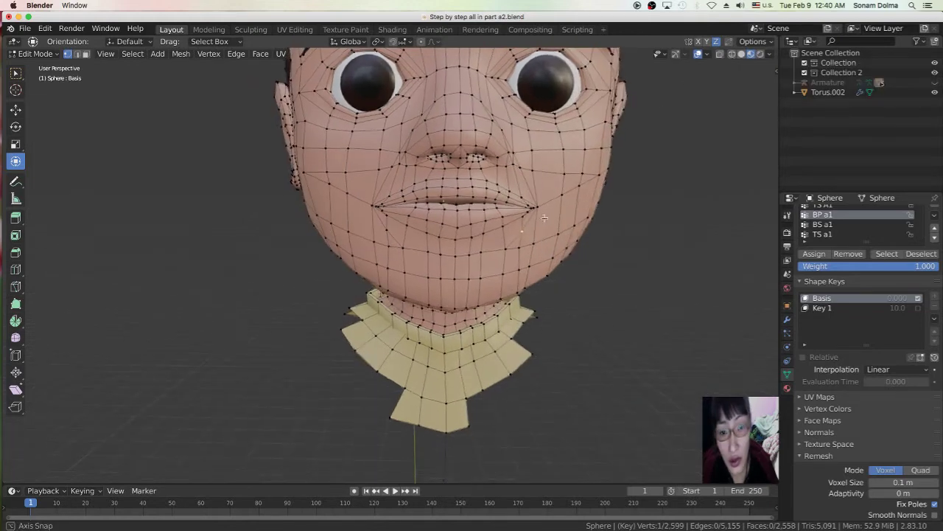
mouse_move(525, 237)
middle_down()
mouse_move(609, 238)
mouse_move(531, 236)
middle_up()
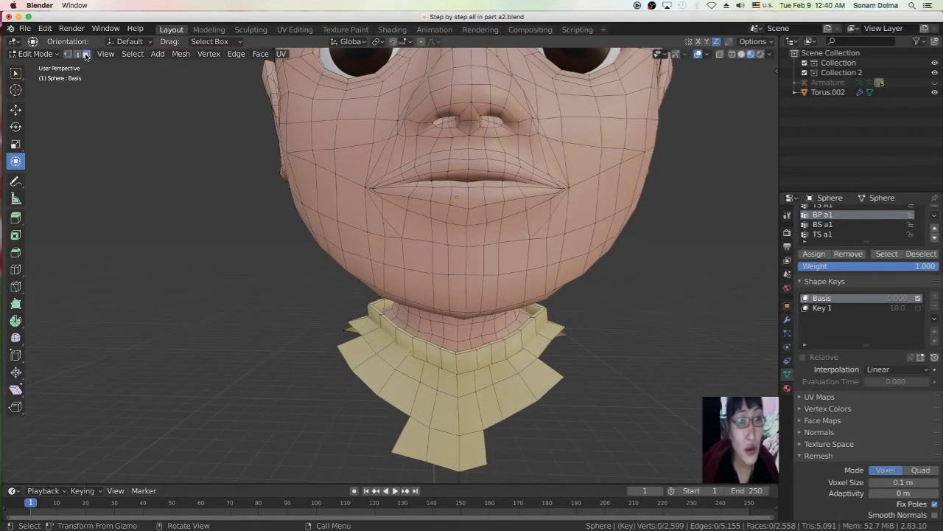
click(520, 256)
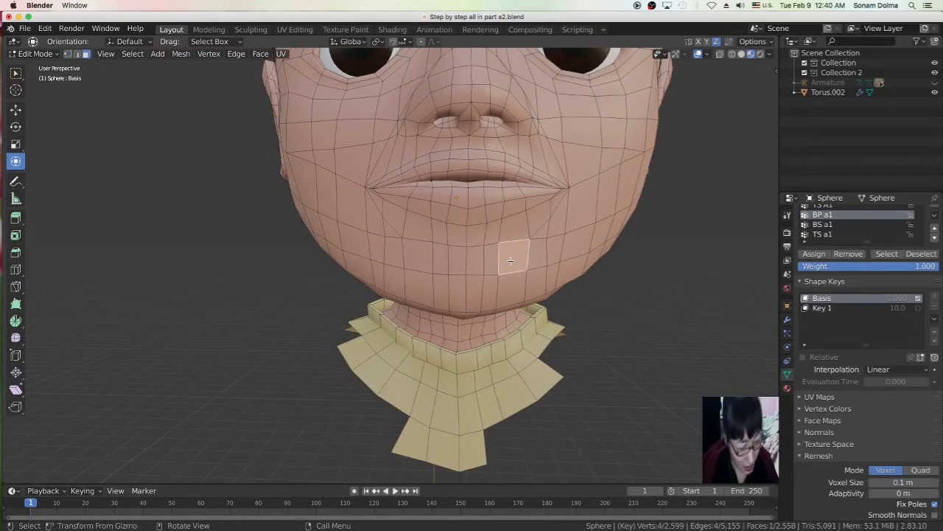
key(c)
mouse_move(510, 260)
mouse_down()
mouse_move(417, 258)
mouse_move(383, 247)
mouse_move(358, 213)
mouse_move(374, 241)
mouse_move(515, 235)
mouse_move(547, 257)
mouse_move(572, 258)
mouse_move(561, 227)
mouse_move(398, 202)
mouse_move(391, 215)
mouse_move(421, 214)
mouse_up()
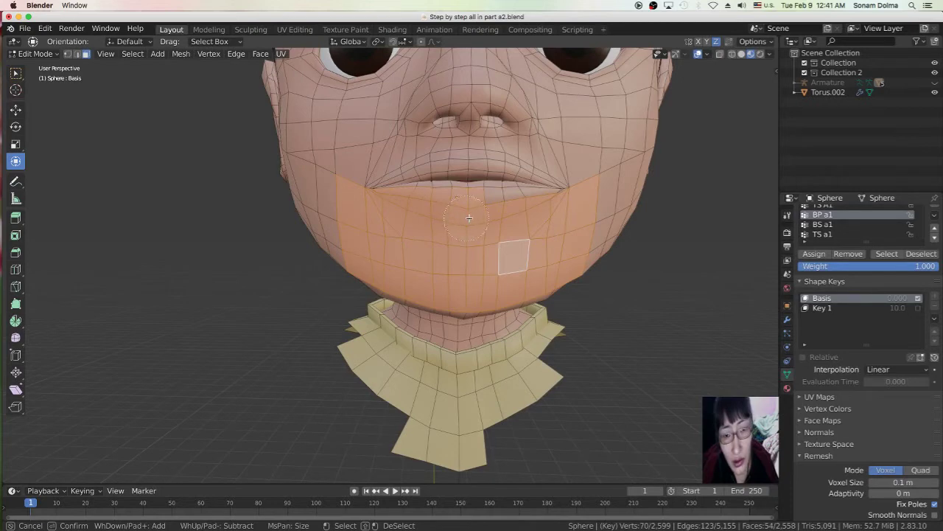
drag(563, 244, 568, 246)
mouse_move(549, 251)
middle_down()
mouse_move(575, 221)
mouse_move(545, 221)
middle_up()
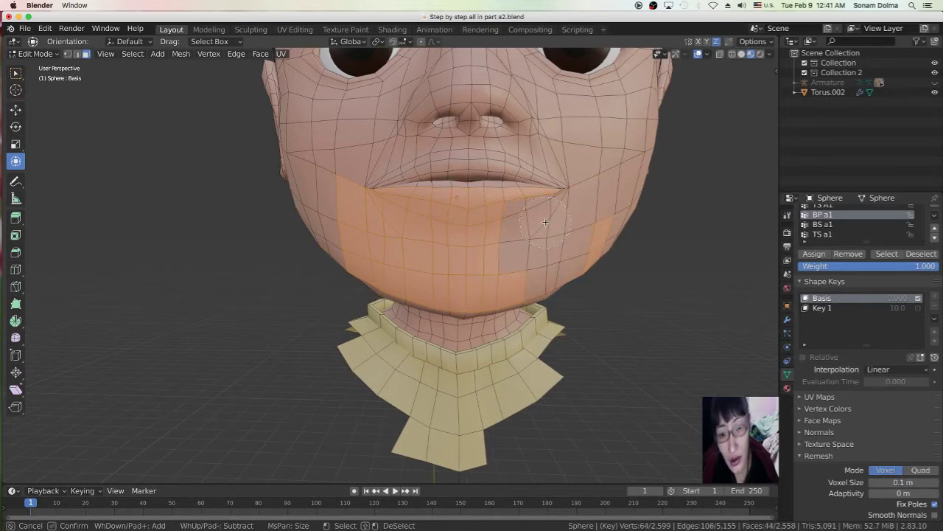
mouse_move(551, 235)
mouse_down()
mouse_move(560, 254)
mouse_move(527, 214)
mouse_move(571, 277)
mouse_move(581, 227)
mouse_up()
key(Escape)
- Circle-select the faces on the underside of the chin and add them to the selection
middle_drag(534, 262, 506, 232)
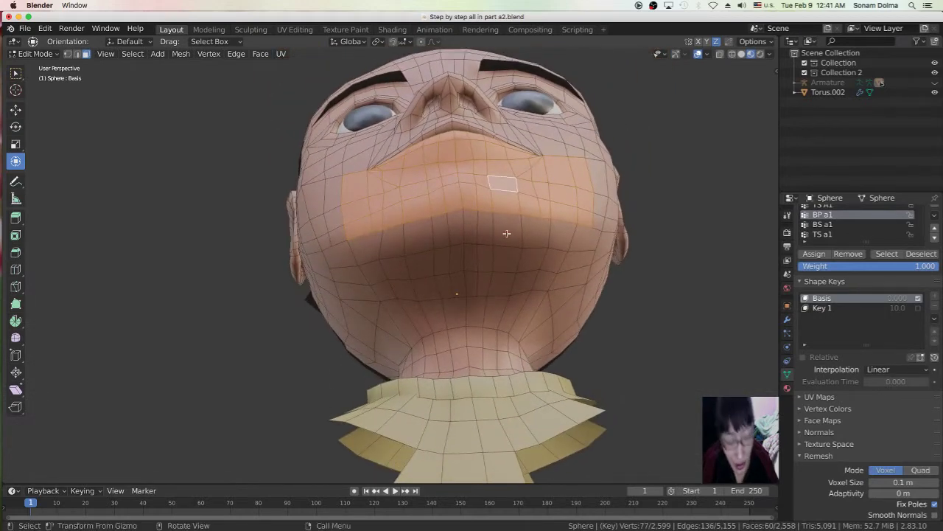
key(c)
mouse_move(500, 240)
mouse_down()
mouse_move(508, 265)
mouse_move(487, 253)
mouse_move(413, 261)
mouse_move(391, 253)
mouse_move(480, 242)
mouse_move(541, 253)
mouse_move(558, 236)
mouse_move(398, 269)
mouse_move(373, 270)
mouse_move(379, 257)
mouse_up()
mouse_move(479, 252)
middle_down()
mouse_move(539, 270)
mouse_move(558, 255)
middle_up()
mouse_move(558, 256)
mouse_down()
mouse_move(484, 246)
mouse_move(484, 257)
mouse_move(499, 245)
mouse_up()
right_click(499, 246)
middle_drag(499, 246, 502, 297)
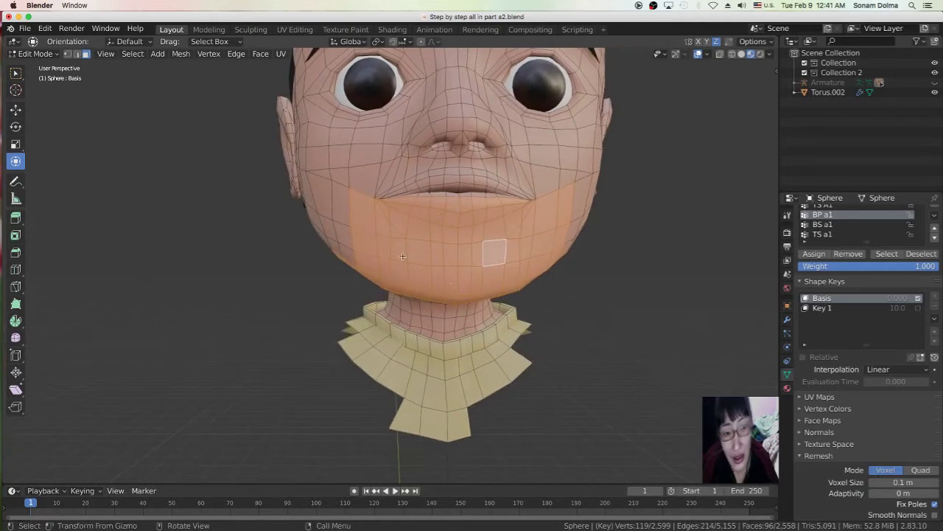
- Add the outer jaw faces on the character's right side and the lower-lip face near the character's left mouth corner
shift+click(347, 252)
shift+click(344, 237)
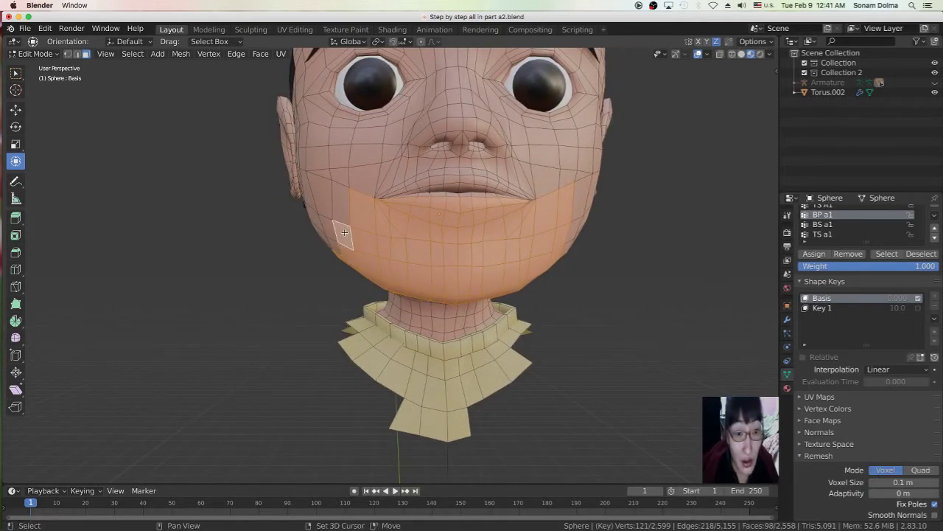
shift+click(339, 212)
middle_drag(346, 217, 445, 239)
middle_drag(529, 229, 571, 201)
scroll(575, 216, up, 4)
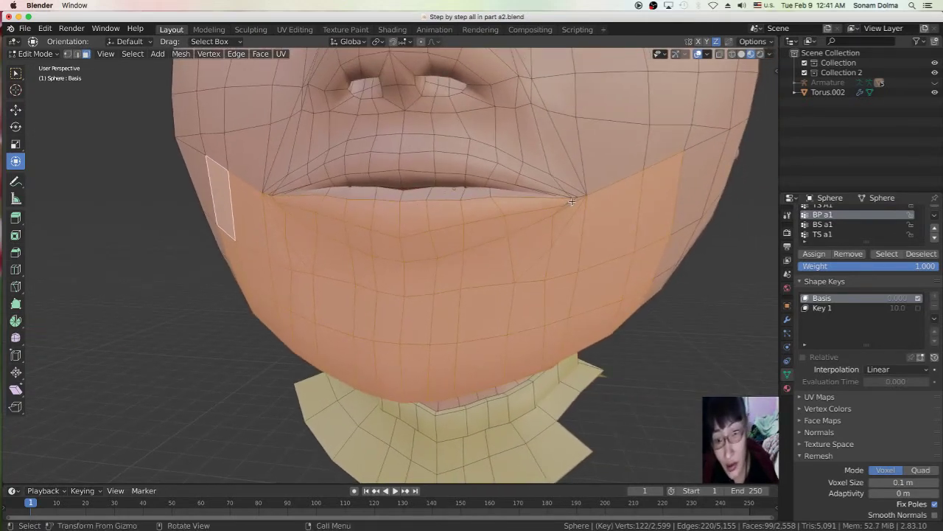
shift+click(573, 202)
shift+click(570, 199)
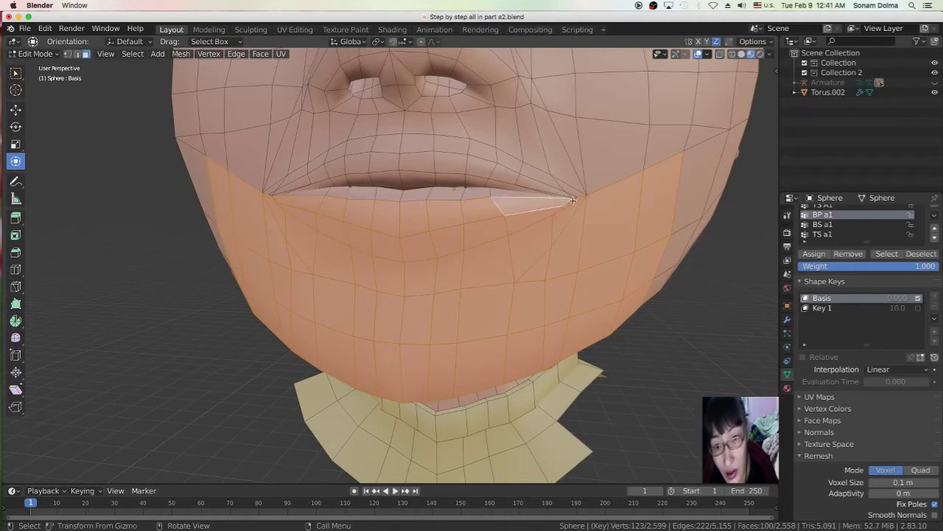
click(572, 199)
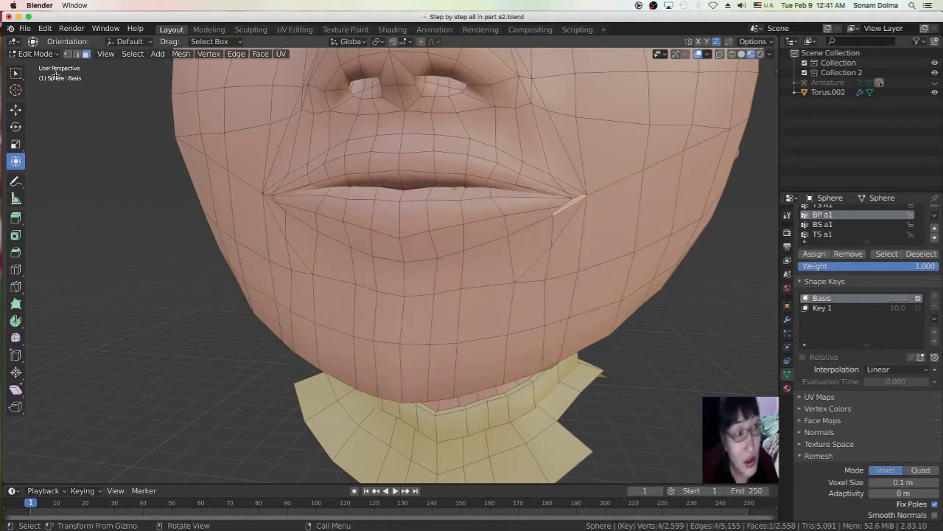
click(46, 29)
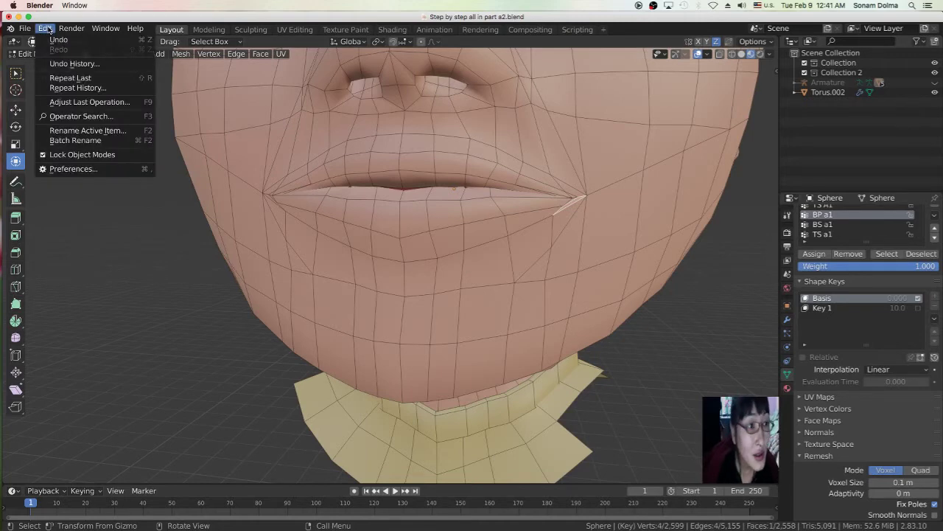
click(55, 39)
middle_drag(520, 229, 509, 189)
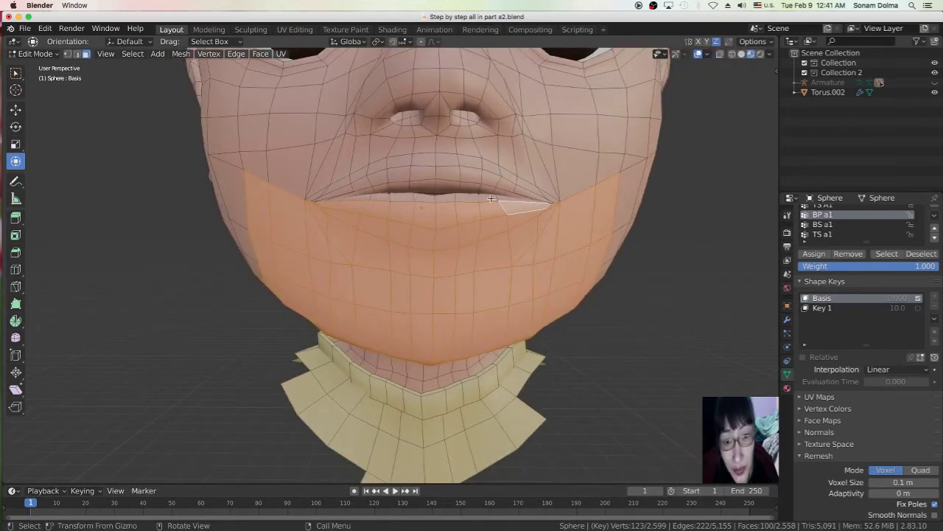
click(493, 199)
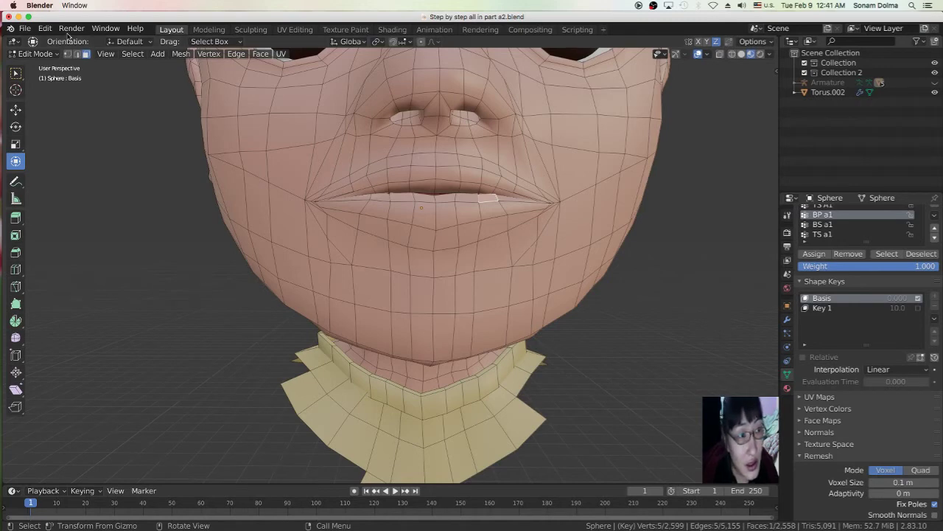
click(45, 29)
click(51, 41)
- Add the three outer jaw faces on the character's left side to the selection
mouse_move(530, 266)
middle_down()
mouse_move(508, 264)
mouse_move(535, 258)
middle_up()
scroll(526, 263, up, 2)
shift+click(663, 263)
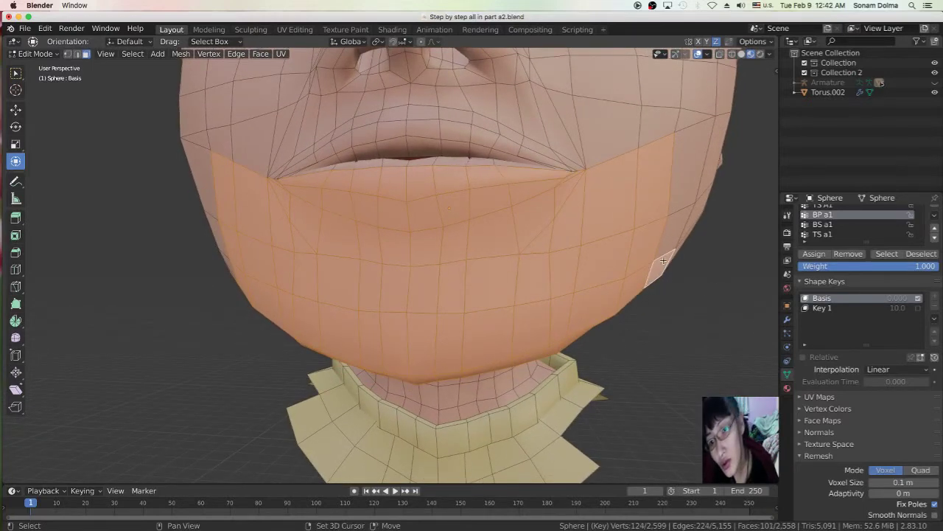
shift+click(670, 233)
shift+click(676, 205)
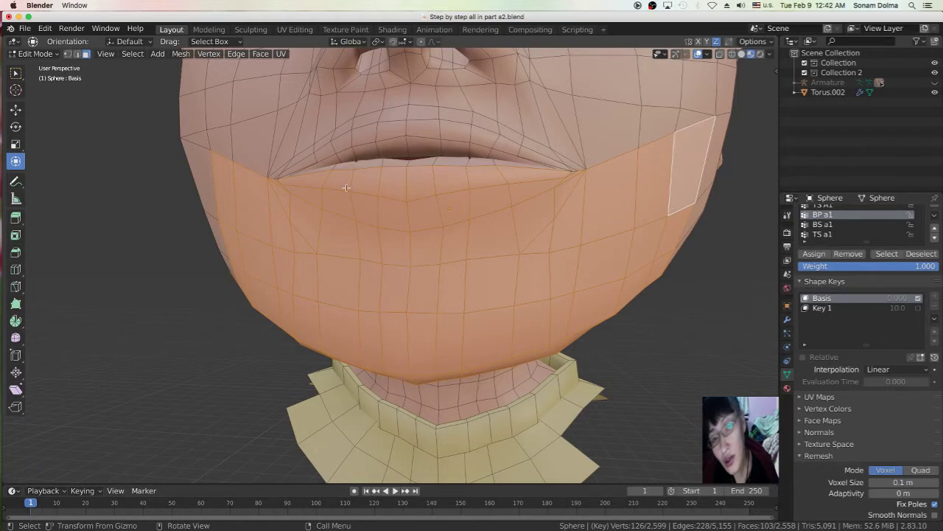
- Add the remaining outer jaw faces on the character's right side and deselect the topmost outer cheek face on each side
shift+click(218, 189)
middle_drag(218, 188, 329, 232)
shift+click(328, 232)
shift+click(335, 267)
middle_drag(334, 267, 468, 245)
scroll(467, 245, down, 2)
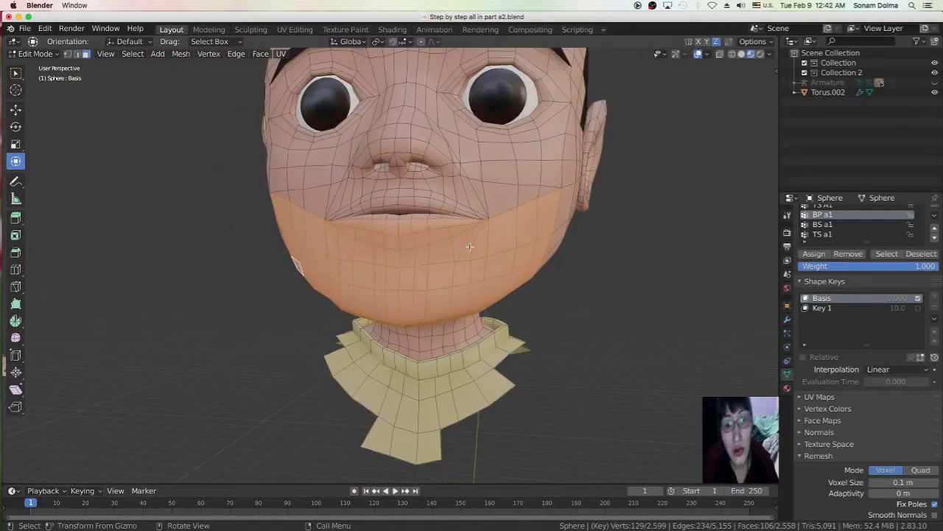
shift+click(280, 216)
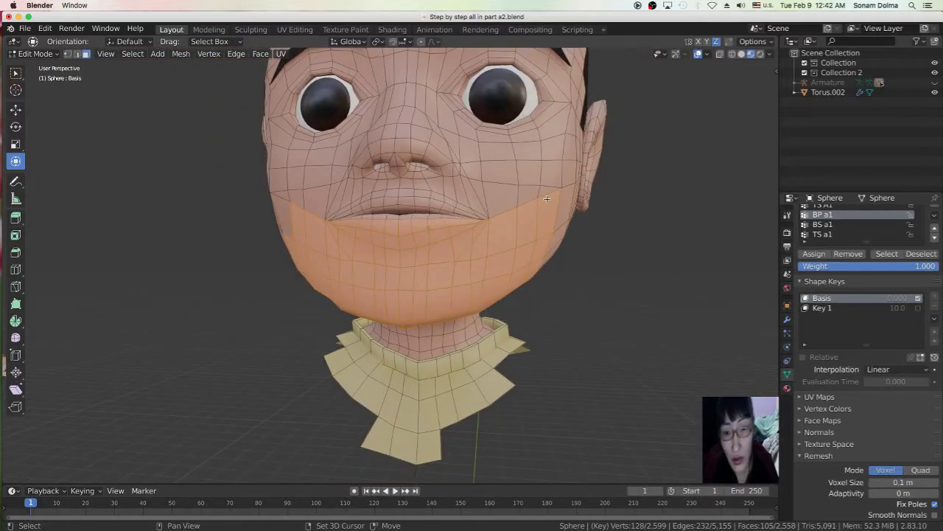
middle_drag(494, 227, 486, 221)
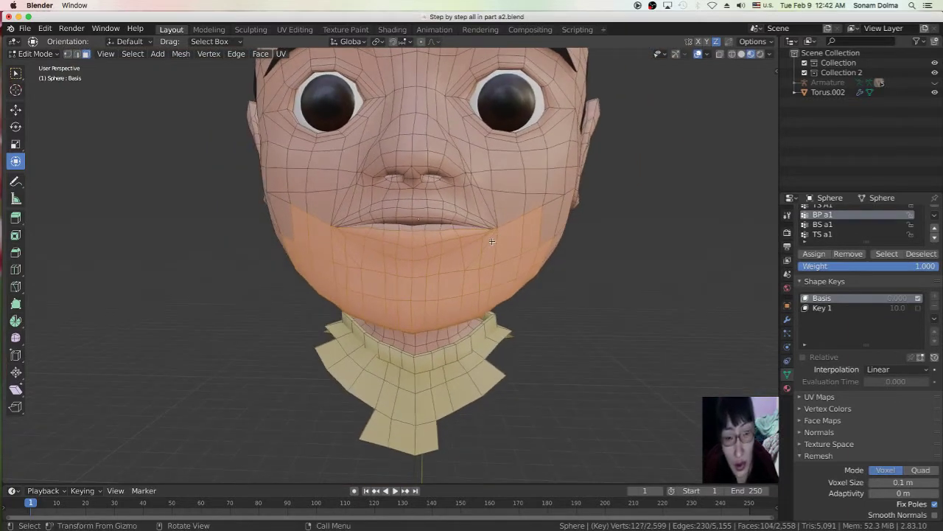
- Add the row of lower-lip faces along the mouth opening to the selection
scroll(482, 218, up, 3)
scroll(482, 218, up, 3)
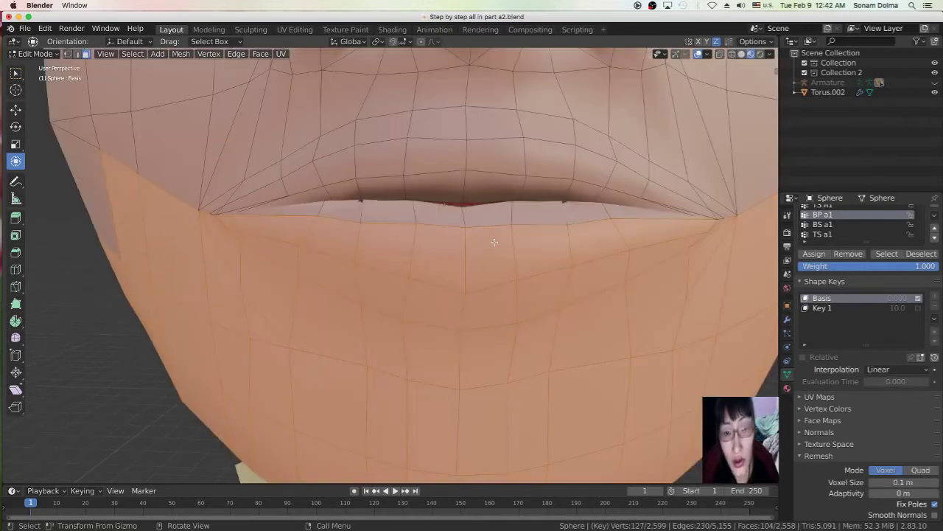
shift+click(599, 211)
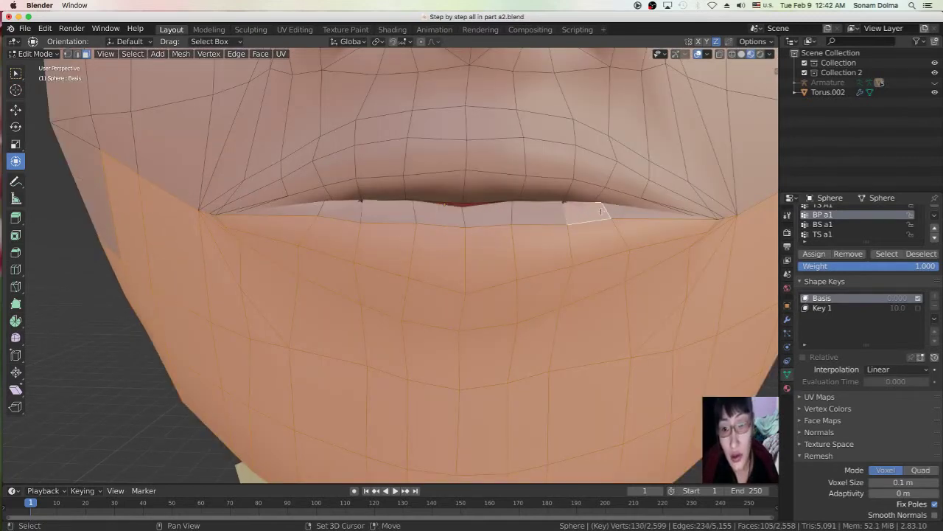
shift+click(629, 211)
shift+click(532, 214)
shift+click(491, 213)
shift+click(448, 215)
shift+click(398, 212)
shift+click(335, 210)
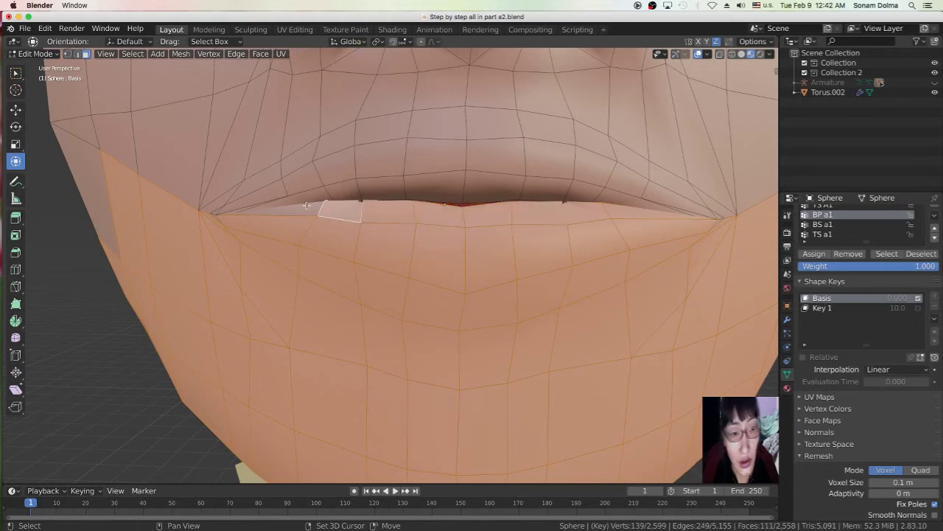
shift+click(301, 210)
- Add the small lower-lip faces at both mouth corners to the selection
middle_drag(300, 210, 321, 221)
scroll(453, 243, up, 4)
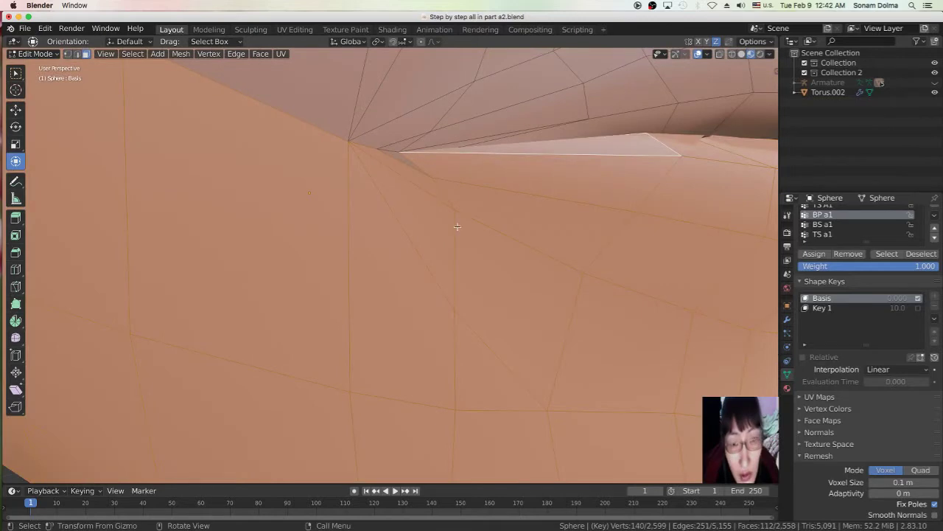
shift+click(392, 154)
middle_drag(392, 154, 366, 224)
scroll(366, 223, down, 5)
middle_drag(551, 215, 515, 220)
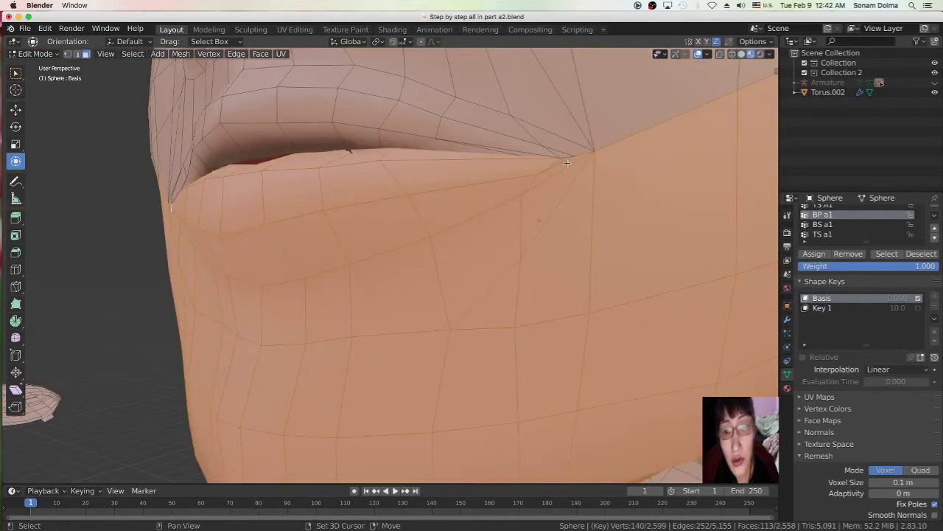
middle_drag(558, 161, 479, 293)
- Inside the mouth, add the four large inner wall faces behind the lower lip to the selection
scroll(367, 211, up, 5)
middle_drag(533, 202, 353, 224)
middle_drag(307, 246, 186, 182)
middle_drag(432, 245, 220, 223)
middle_drag(448, 276, 326, 274)
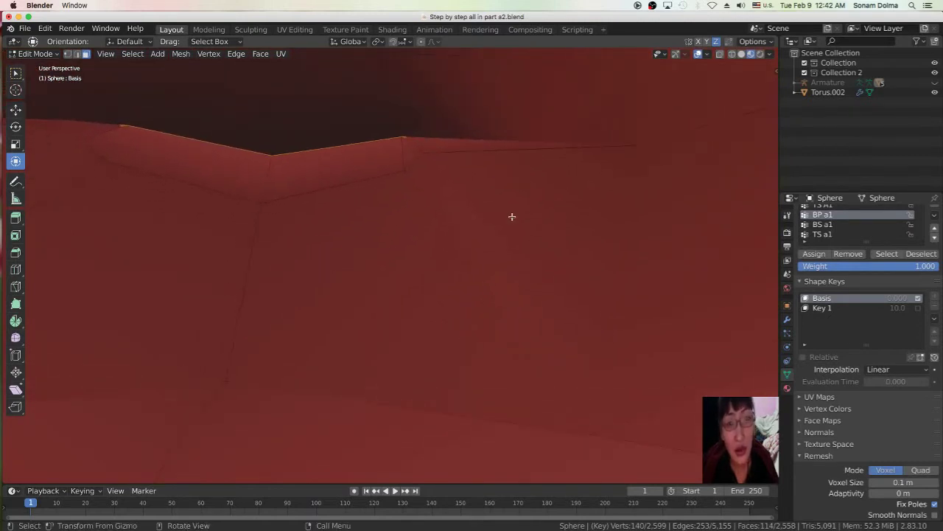
click(539, 243)
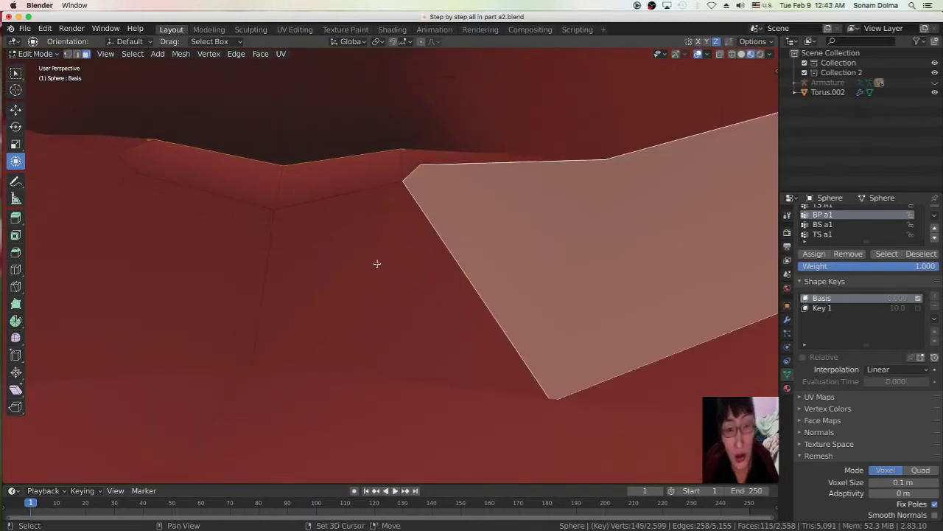
shift+click(339, 268)
shift+click(227, 262)
shift+click(69, 193)
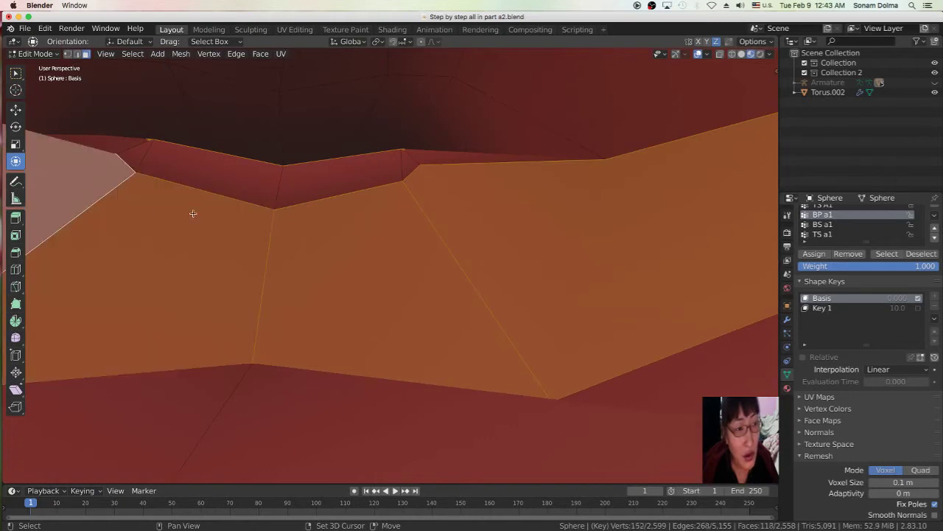
- Add the narrow inner rim faces between the lower lip edge and the inner mouth wall to the selection
shift+click(350, 185)
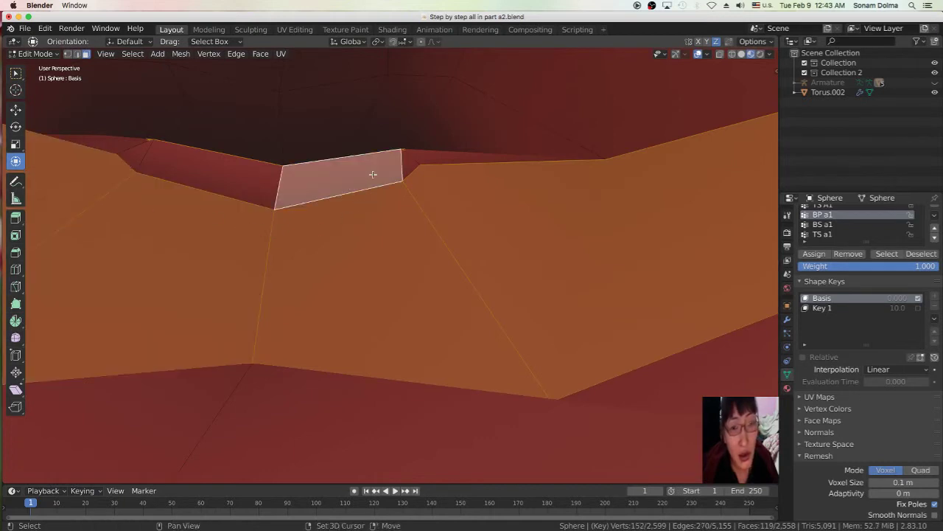
shift+click(414, 170)
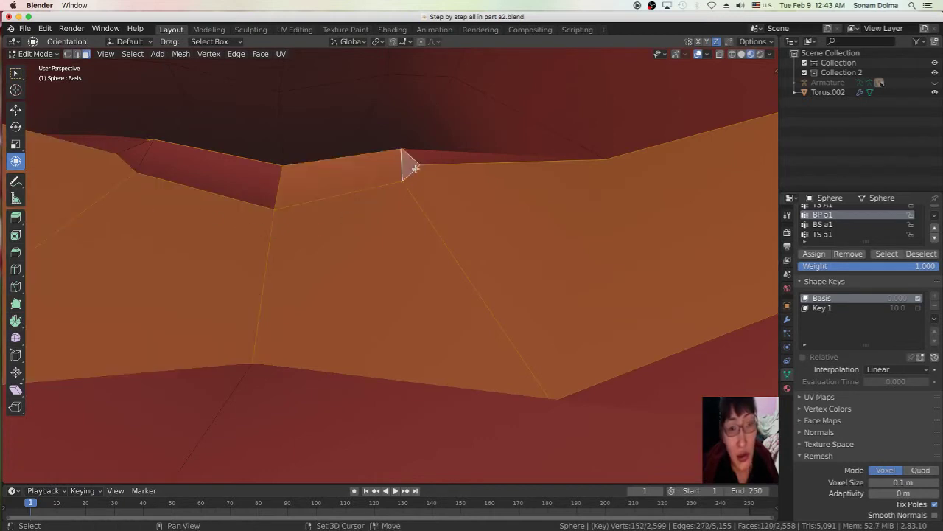
shift+click(223, 172)
shift+click(133, 154)
shift+click(110, 145)
scroll(220, 185, down, 1)
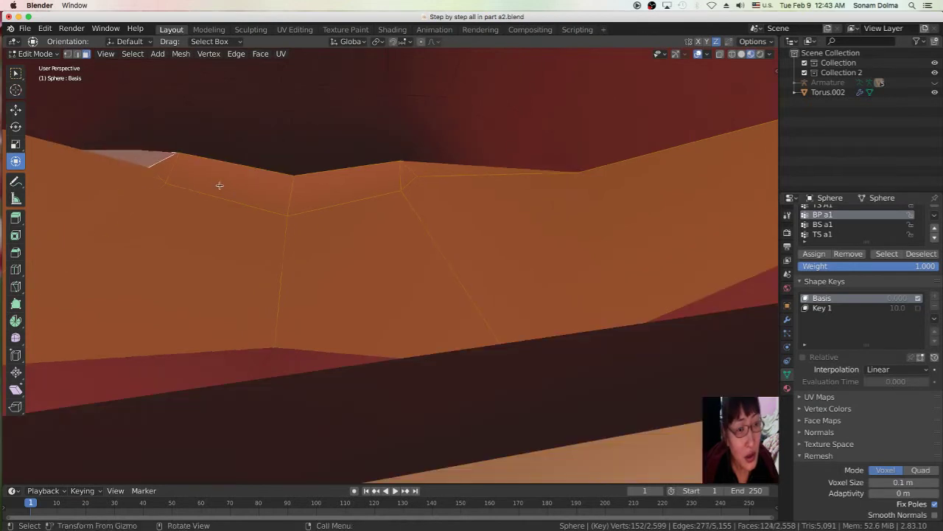
middle_drag(369, 253, 450, 287)
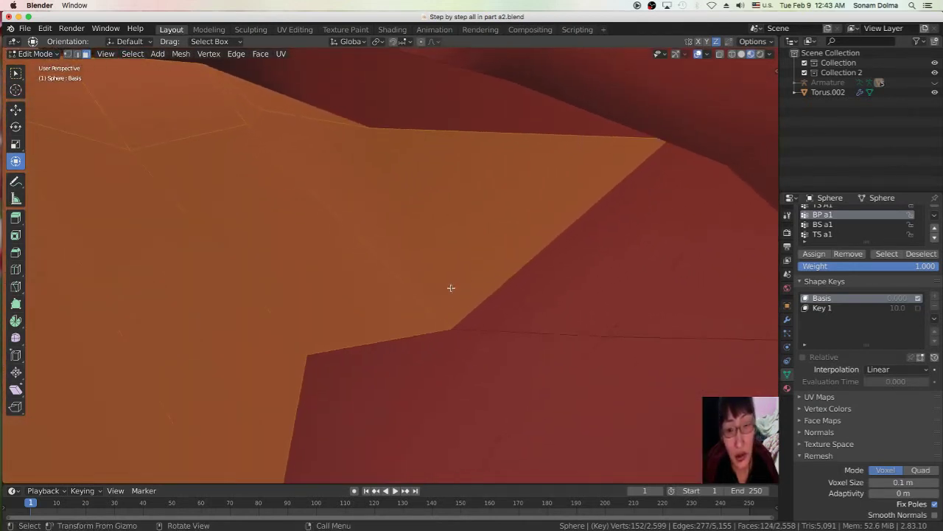
- Add the four remaining inner mouth faces at both corners behind the lower lip to the selection
shift+click(428, 397)
shift+click(568, 290)
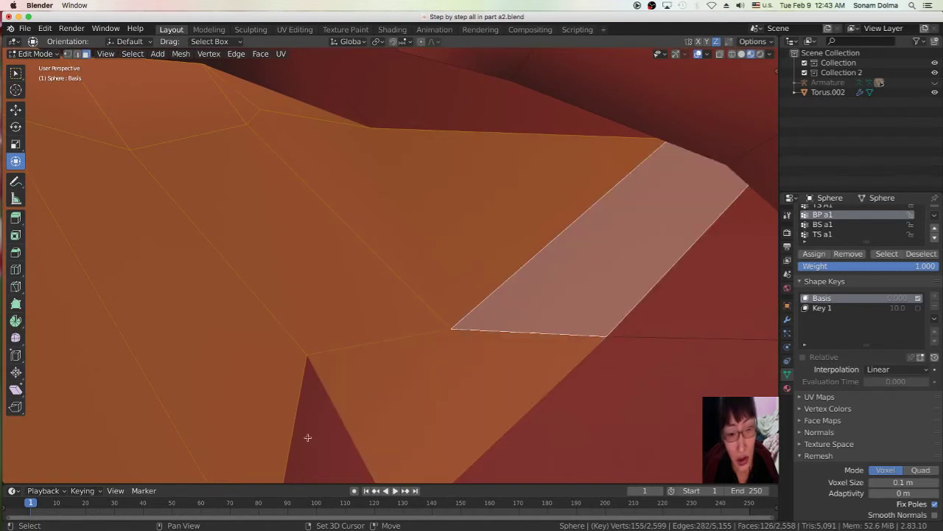
shift+click(307, 437)
middle_drag(432, 373, 320, 349)
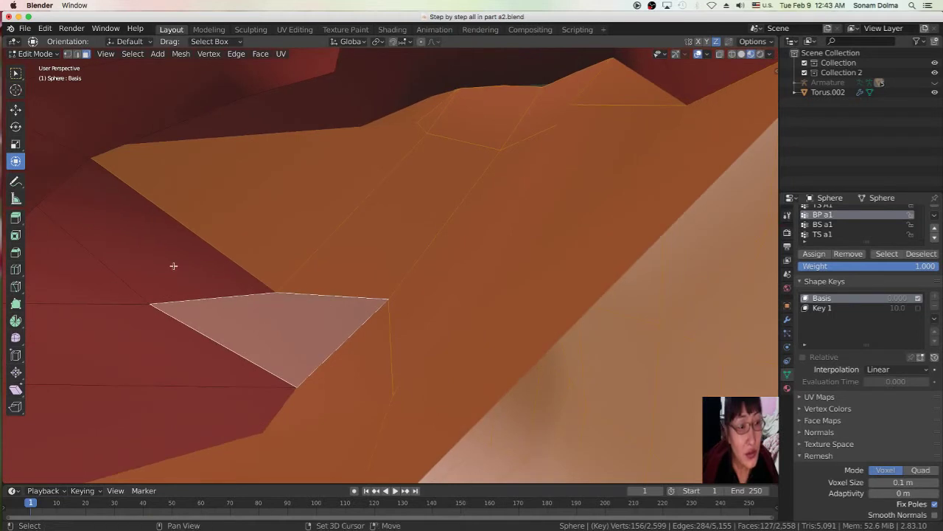
shift+click(175, 268)
middle_drag(337, 233, 355, 295)
scroll(354, 295, down, 8)
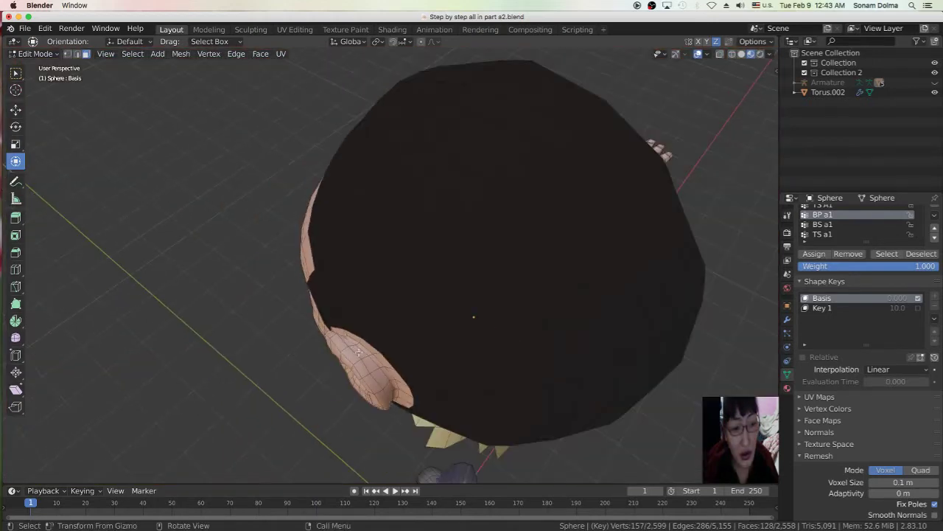
middle_drag(358, 353, 429, 295)
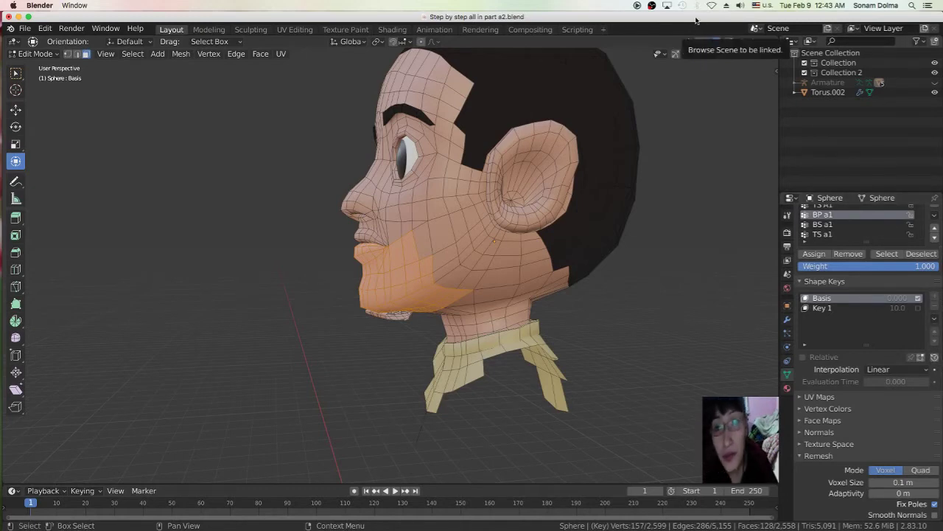
- Create a vertex group named JD a1 and assign the selected lower jaw and mouth faces to it
drag(696, 21, 693, 21)
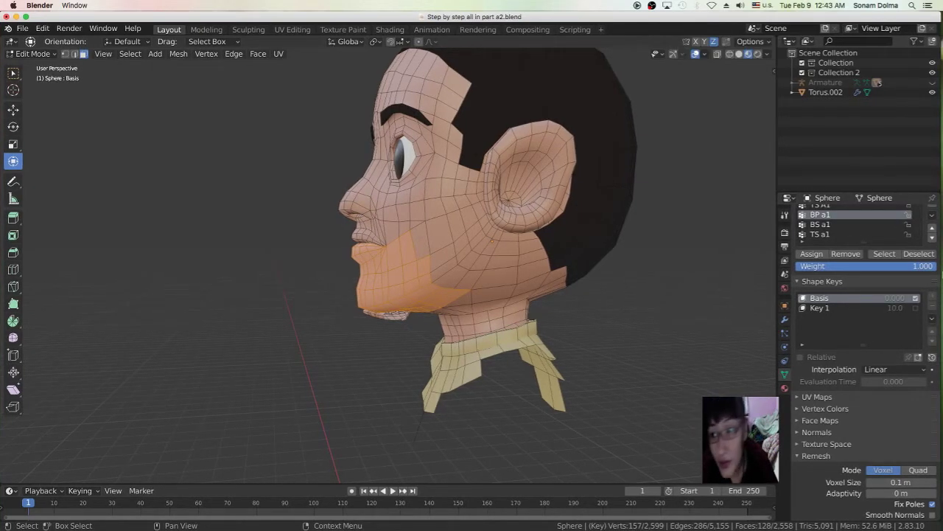
scroll(939, 286, up, 3)
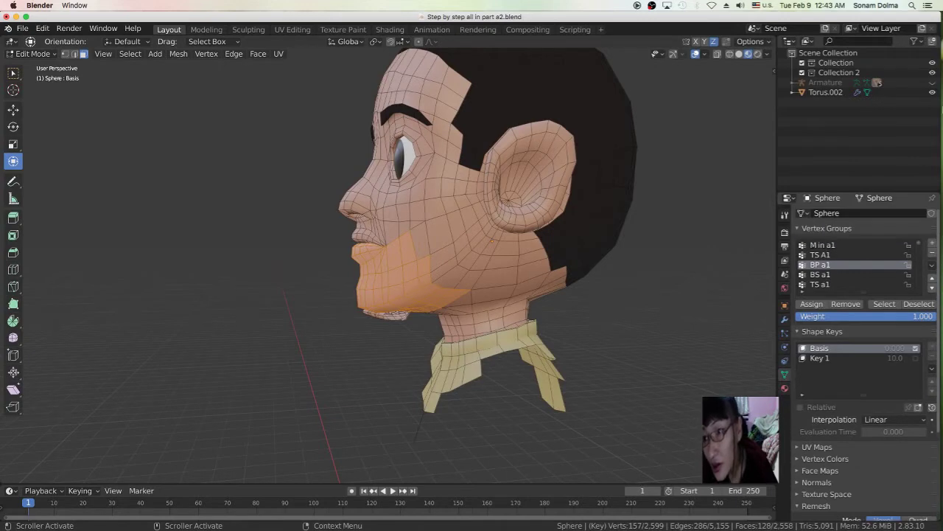
drag(737, 20, 739, 20)
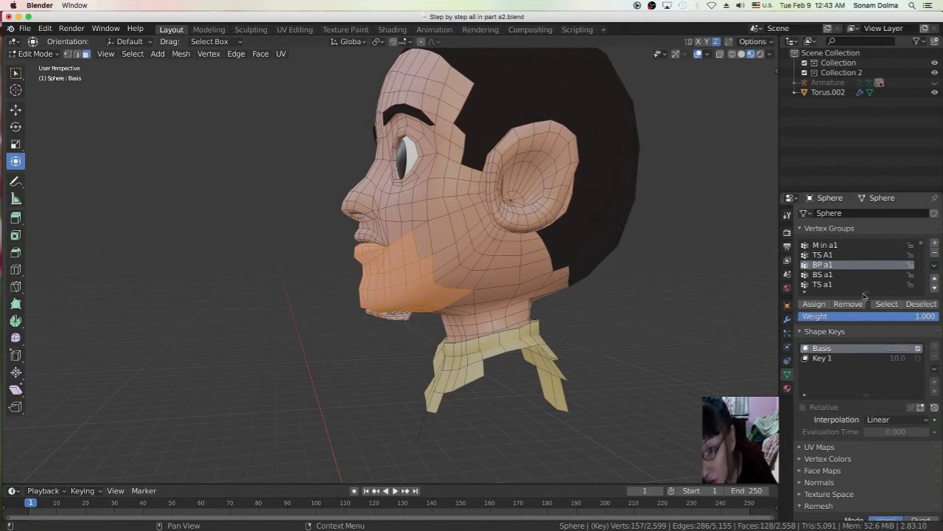
click(934, 244)
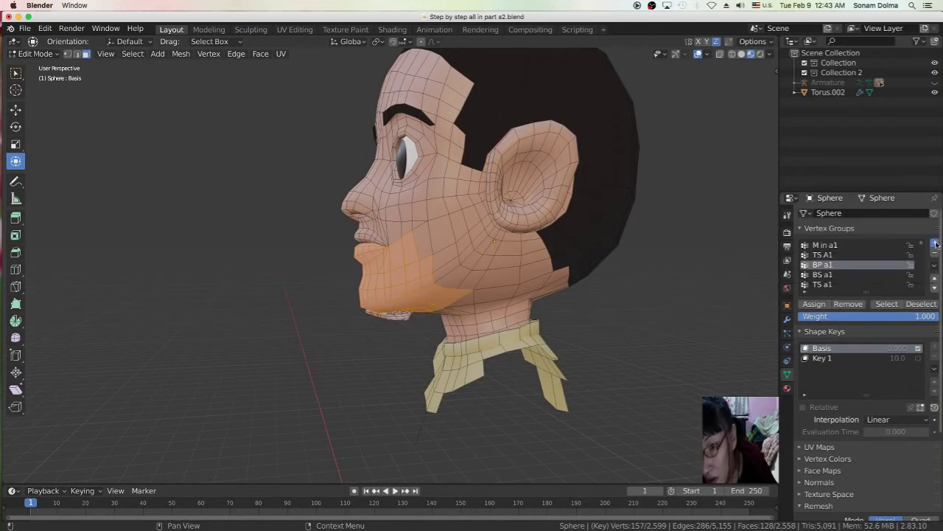
double_click(826, 285)
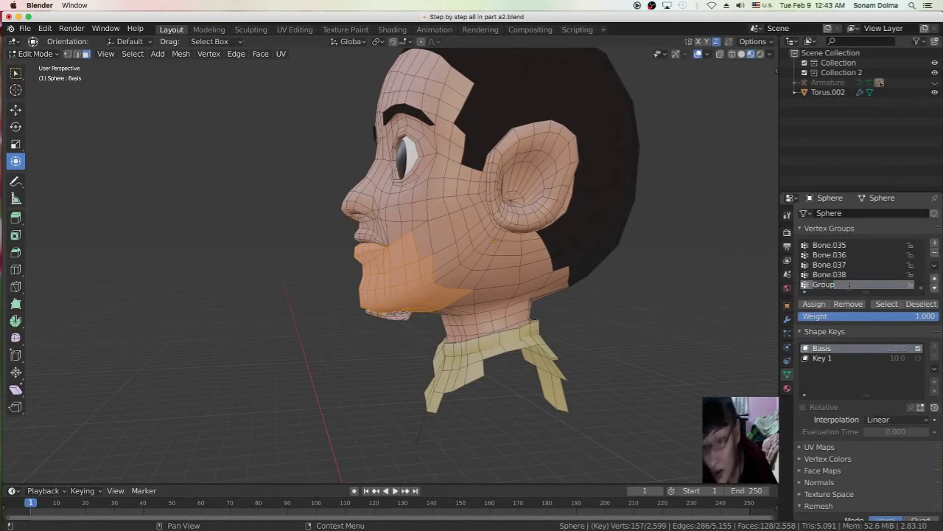
key(BackSpace)
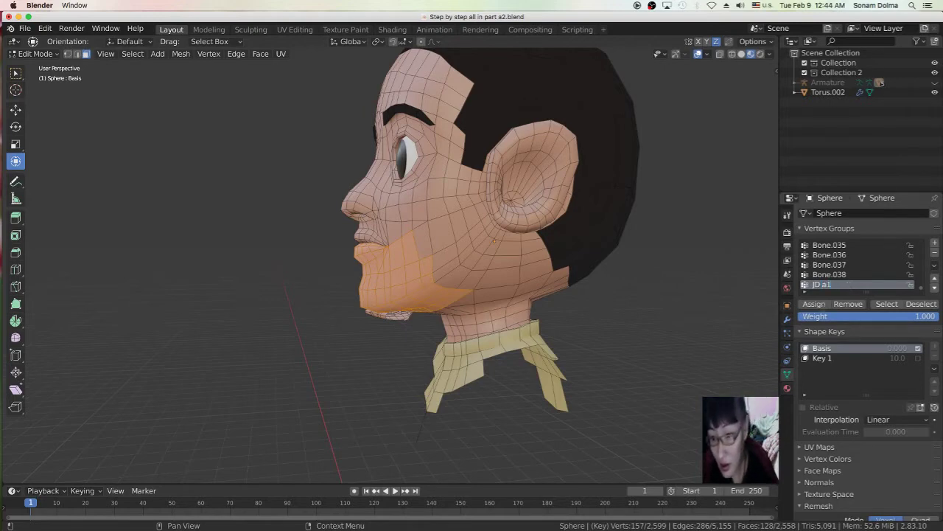
click(817, 306)
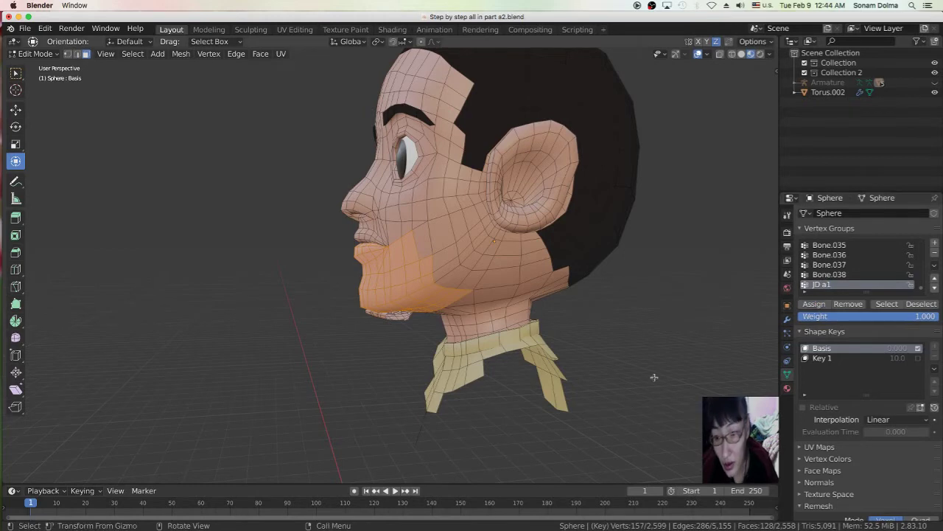
- Clear the jaw selection, then select and deselect the JD a1 group's faces to check its coverage
middle_drag(491, 339, 592, 344)
scroll(491, 316, up, 5)
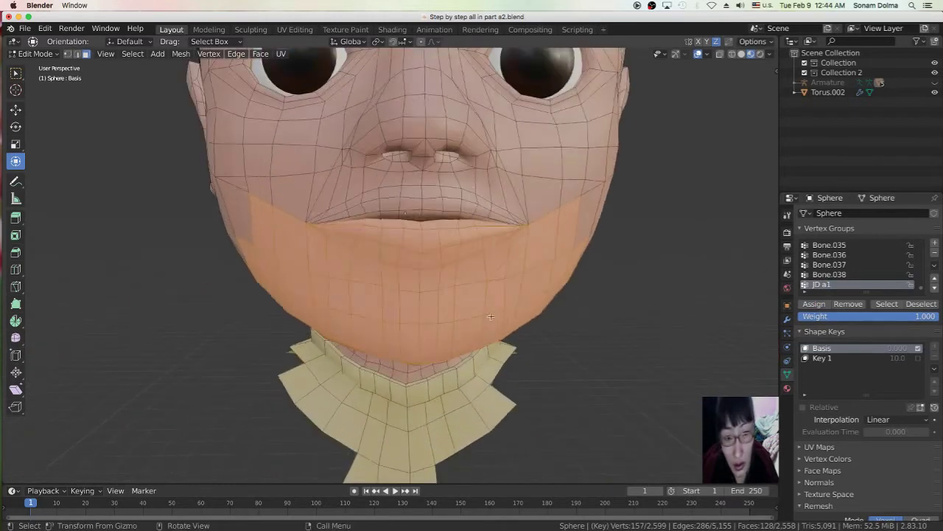
scroll(490, 286, up, 1)
click(492, 194)
middle_drag(492, 194, 529, 207)
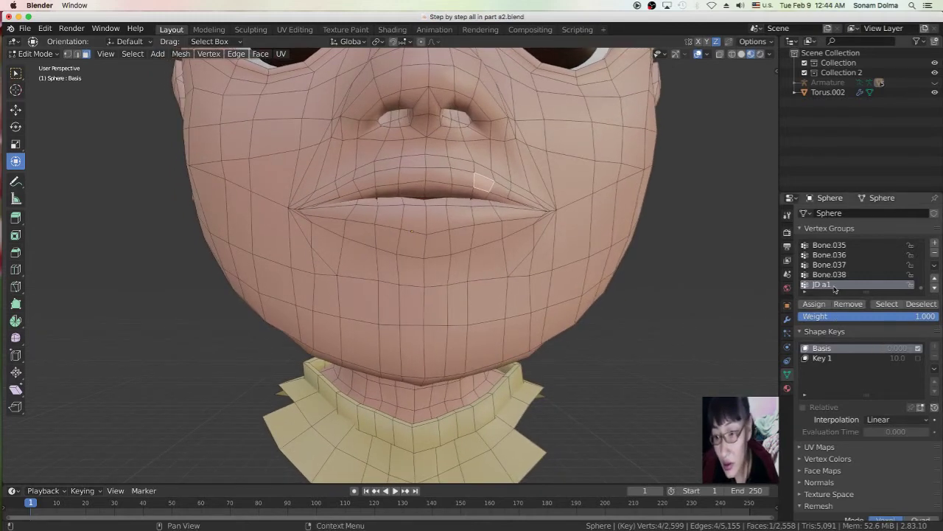
click(886, 303)
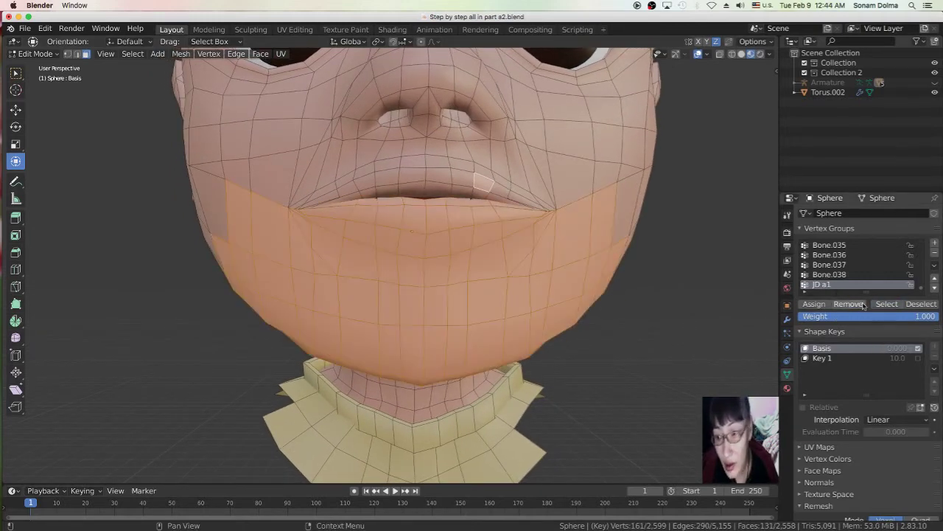
click(921, 304)
middle_drag(597, 256, 587, 265)
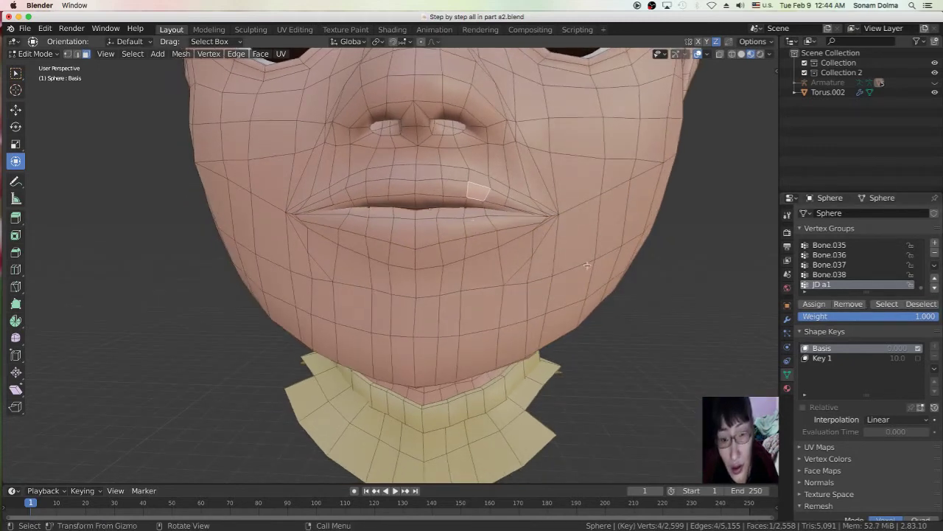
- Select the face loops across the upper lip up to beneath the nose, excluding their faces below the lower lip
click(445, 200)
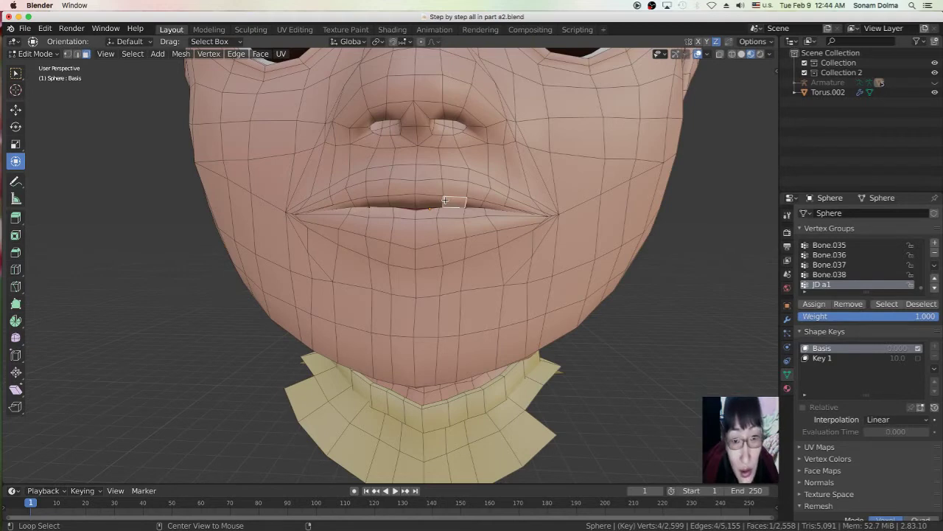
alt+click(445, 200)
alt+click(443, 181)
alt+shift+click(443, 176)
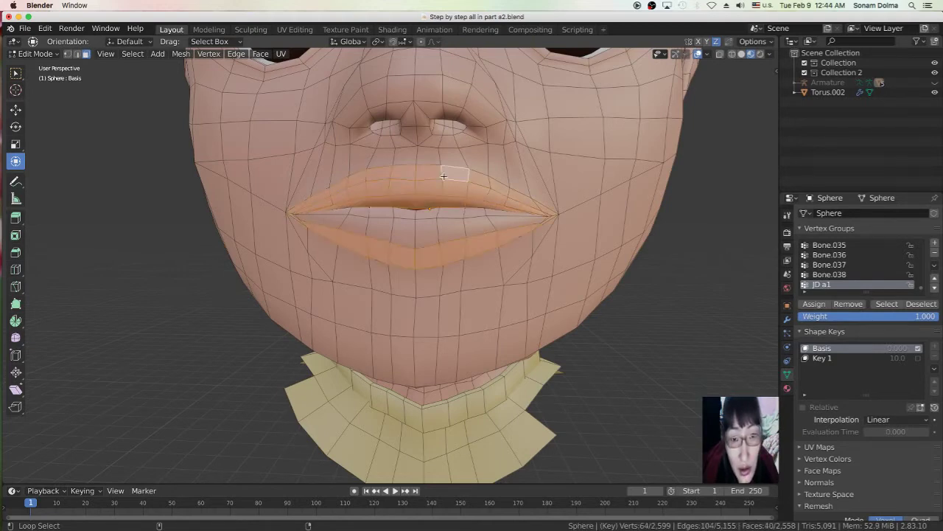
alt+shift+click(443, 157)
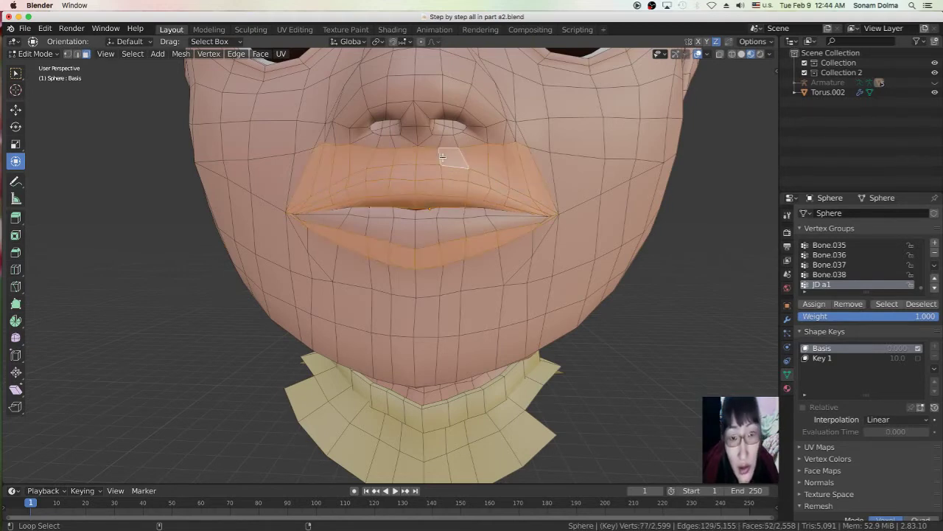
key(c)
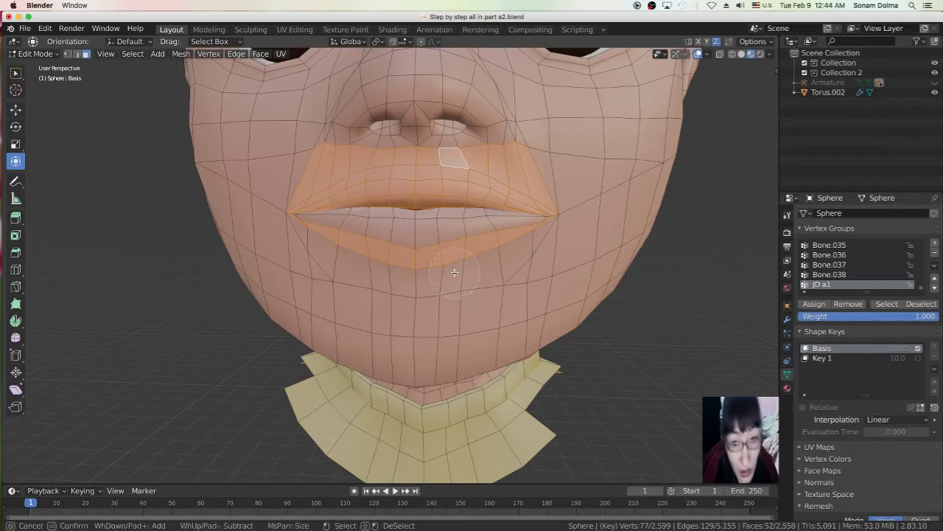
mouse_move(510, 258)
middle_down()
mouse_move(526, 252)
mouse_move(321, 251)
middle_up()
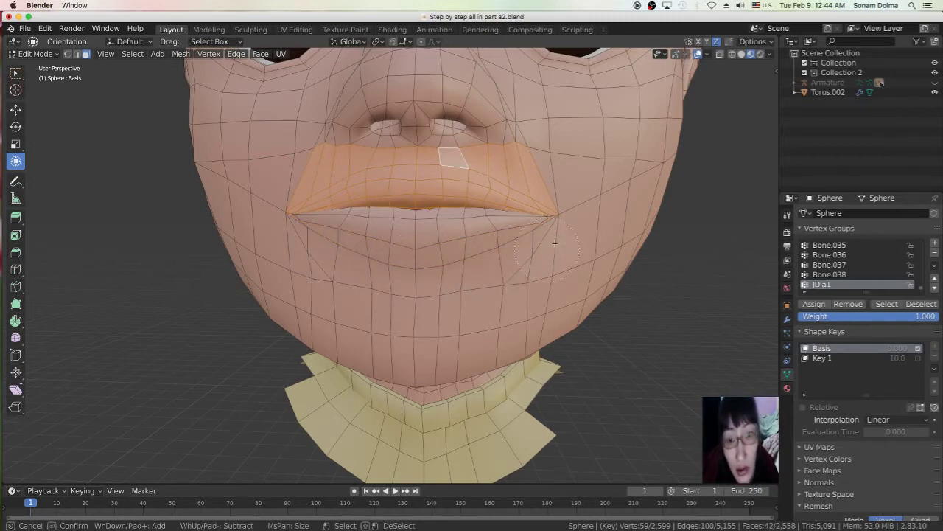
- Add the faces across both cheeks and around the base of the nose to the selection with Circle Select
mouse_move(564, 152)
mouse_down()
mouse_move(542, 157)
mouse_move(614, 150)
mouse_up()
mouse_move(514, 129)
mouse_down()
mouse_move(499, 103)
mouse_move(473, 124)
mouse_move(432, 110)
mouse_move(413, 122)
mouse_move(357, 107)
mouse_move(291, 166)
mouse_move(305, 152)
mouse_move(240, 143)
mouse_up()
mouse_move(326, 149)
middle_down()
mouse_move(372, 125)
mouse_move(390, 137)
middle_up()
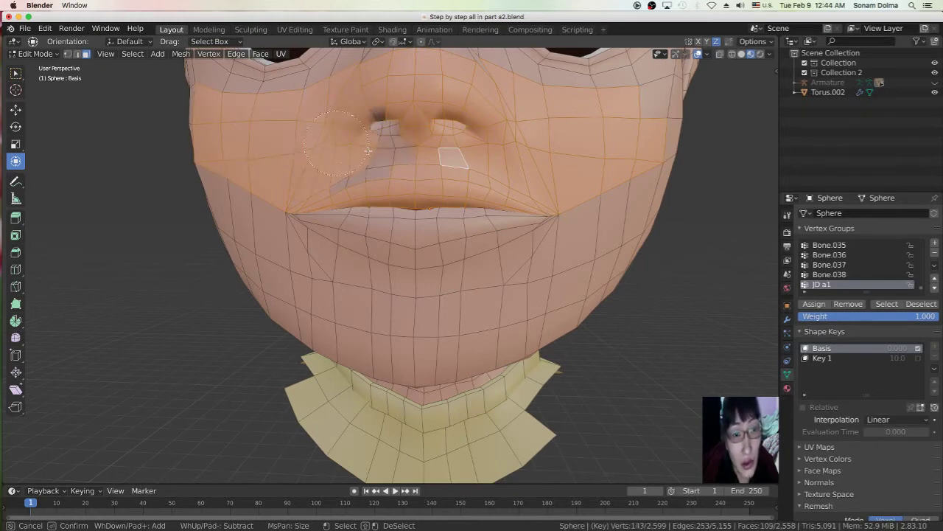
drag(368, 150, 412, 147)
right_click(407, 148)
- Add the nose tip faces to the selection and exclude the stray faces beside the nose bridge
middle_drag(407, 147, 304, 186)
scroll(331, 162, down, 3)
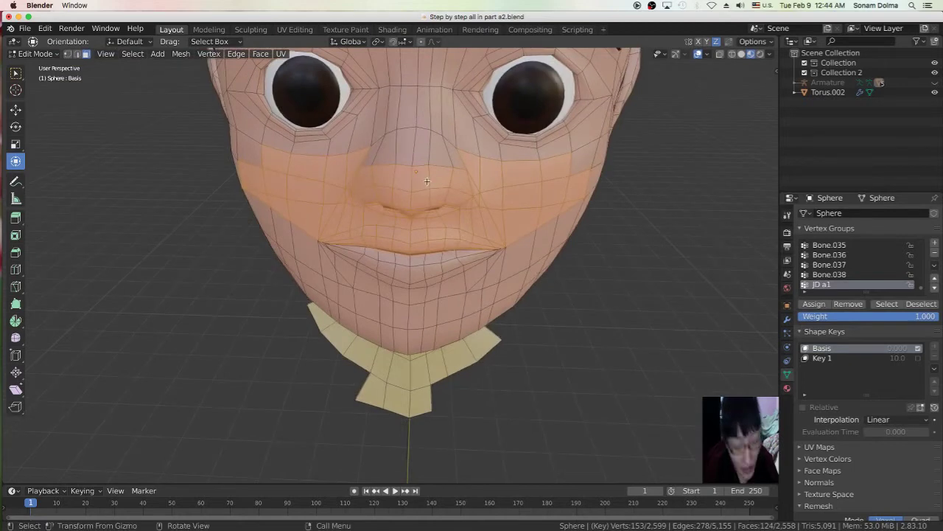
key(c)
mouse_move(438, 182)
mouse_down()
mouse_move(387, 158)
mouse_move(389, 170)
mouse_up()
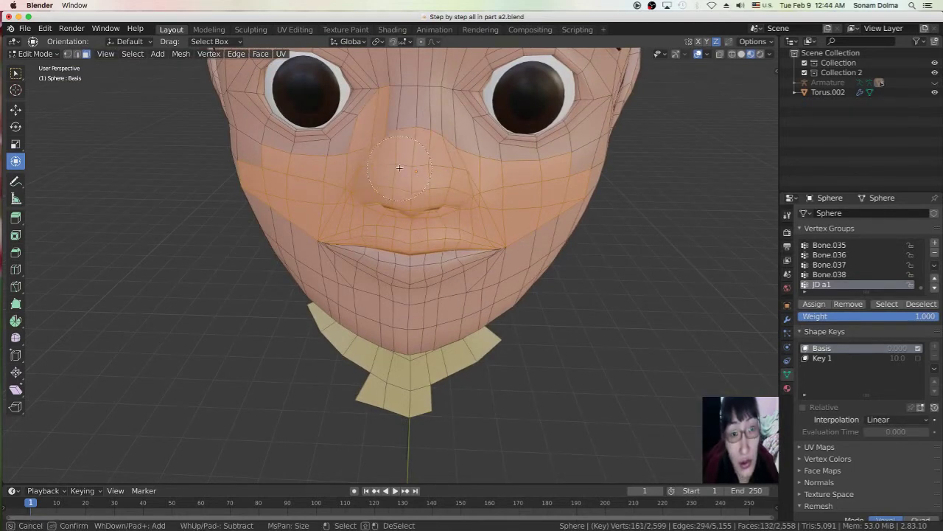
middle_click(368, 86)
key(Escape)
- Add the small upper-lip faces at both mouth corners to the selection
mouse_move(471, 236)
middle_down()
mouse_move(474, 208)
mouse_move(535, 170)
mouse_move(552, 177)
mouse_move(484, 182)
mouse_move(545, 230)
mouse_move(567, 230)
mouse_move(538, 237)
middle_up()
scroll(546, 231, up, 2)
scroll(545, 231, up, 3)
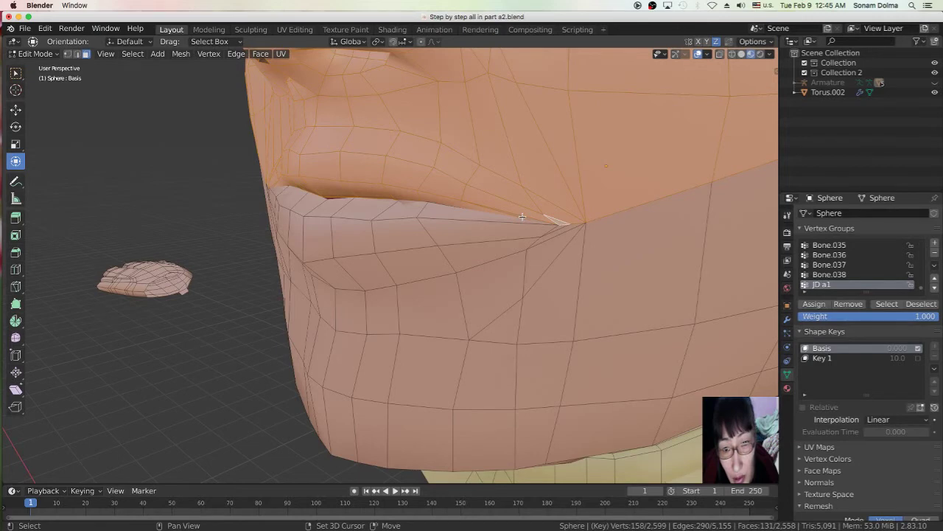
middle_drag(522, 216, 572, 220)
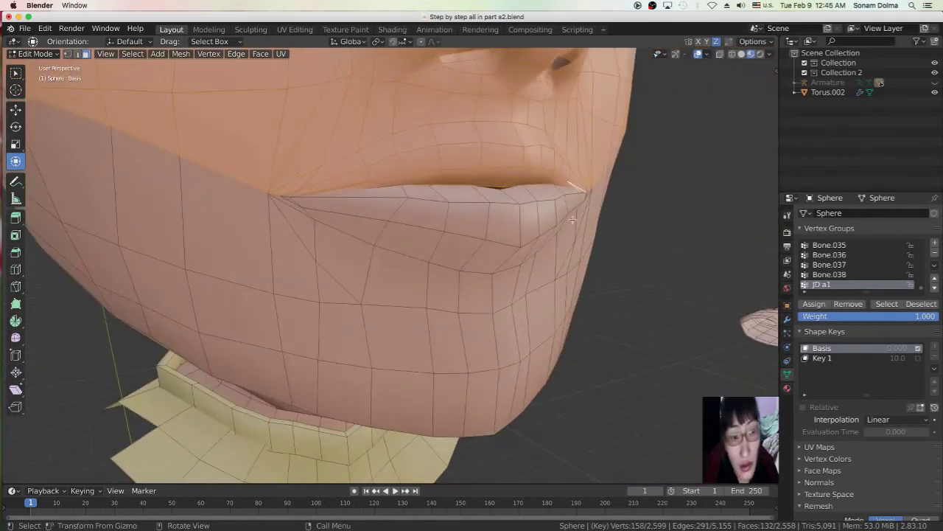
scroll(379, 213, up, 3)
scroll(362, 190, up, 3)
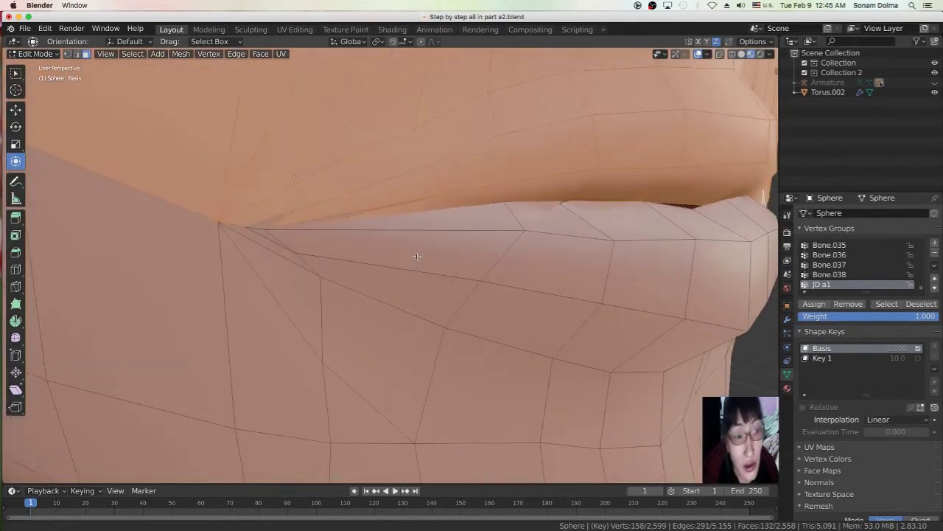
shift+click(312, 221)
shift+click(268, 221)
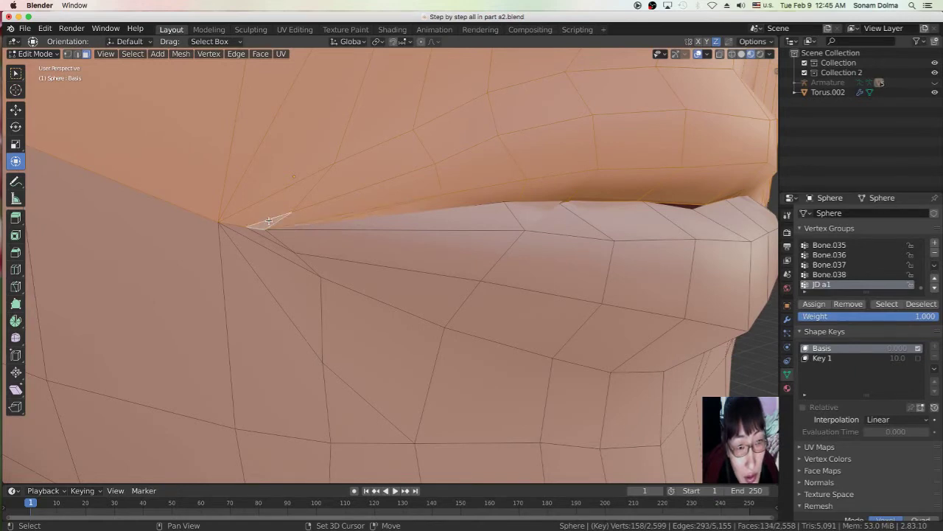
- From below the head, add the faces at the nostril opening to the selection with a loop selection
middle_drag(268, 221, 555, 183)
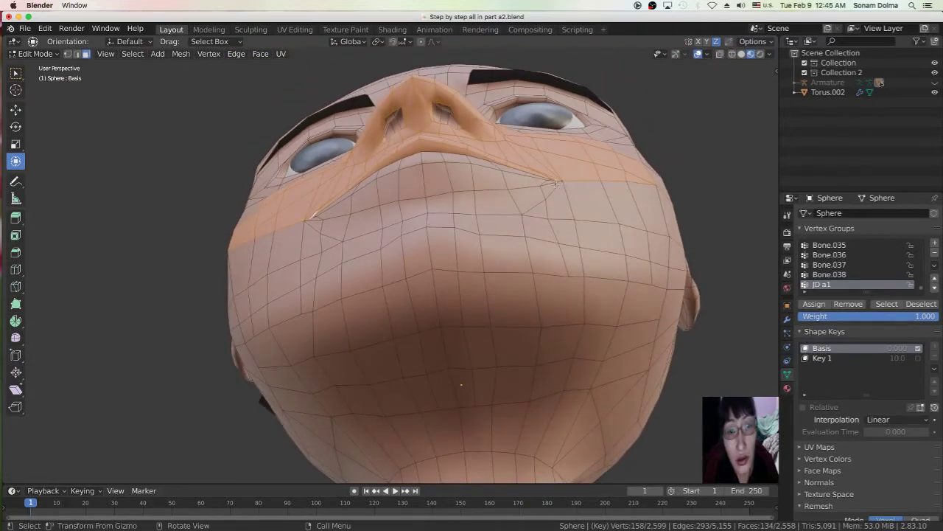
alt+shift+click(447, 116)
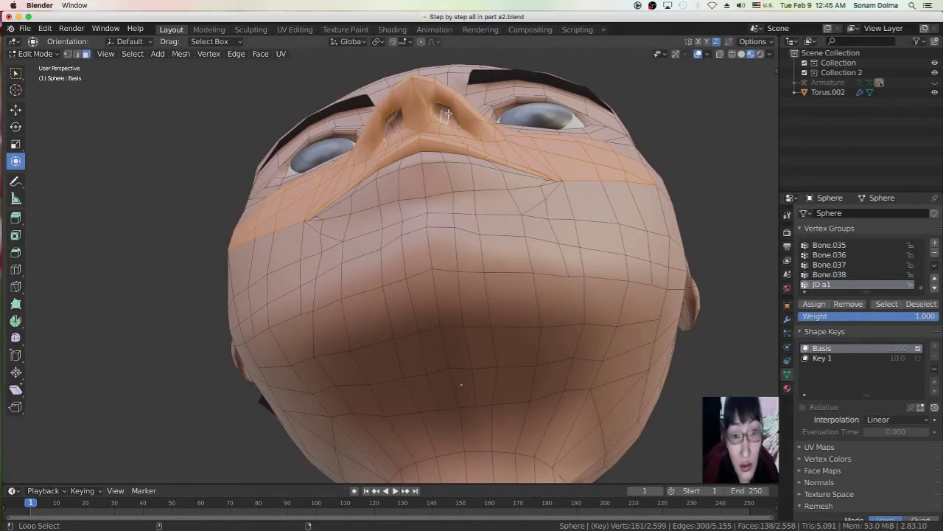
alt+shift+click(448, 111)
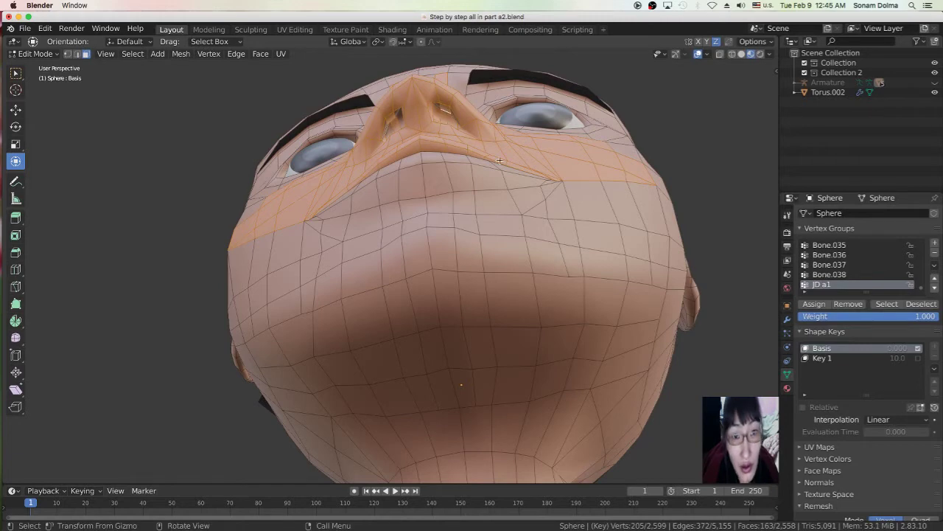
click(50, 29)
click(50, 29)
click(50, 29)
click(59, 39)
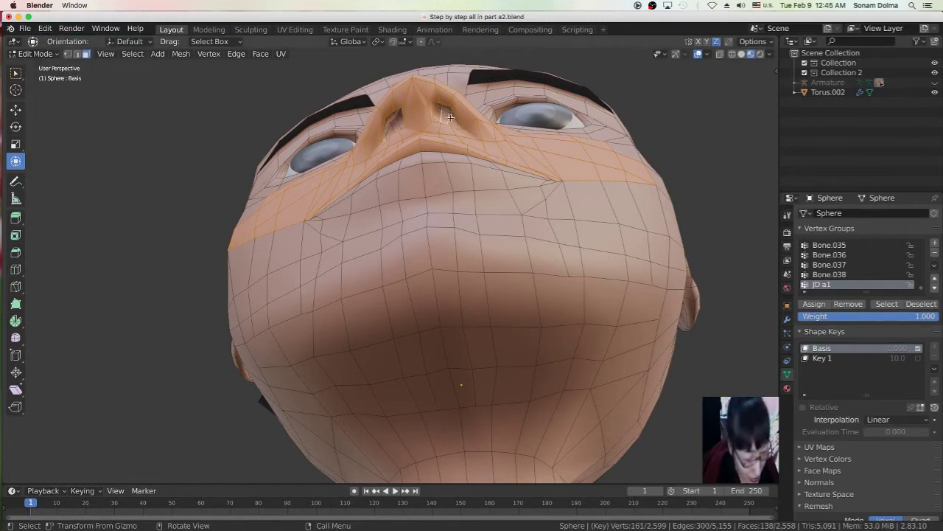
- Add the remaining faces inside both nostrils to the selection with Circle Select
key(c)
drag(445, 114, 392, 120)
key(Escape)
- Inside the mouth, add the row of six inner faces behind the upper lip to the selection
middle_drag(553, 149, 352, 223)
scroll(351, 223, up, 6)
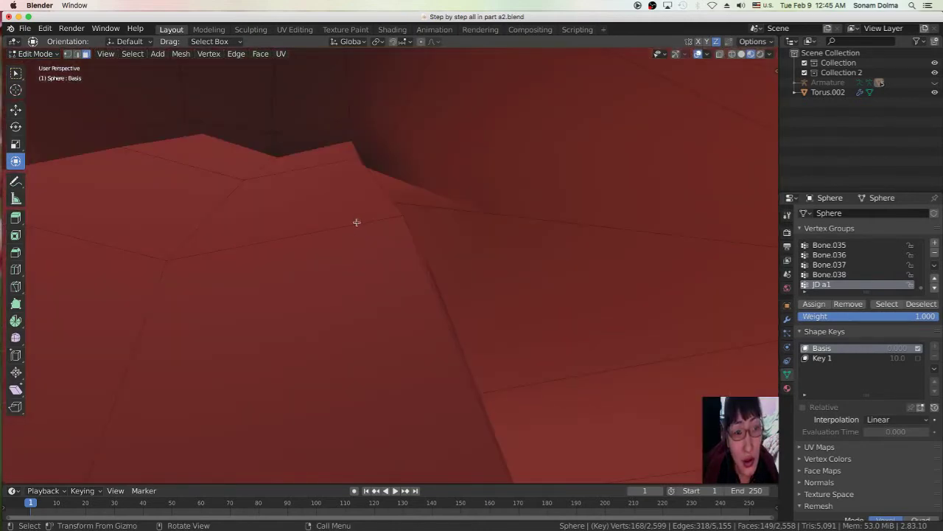
shift+middle_drag(372, 215, 497, 317)
scroll(499, 312, up, 2)
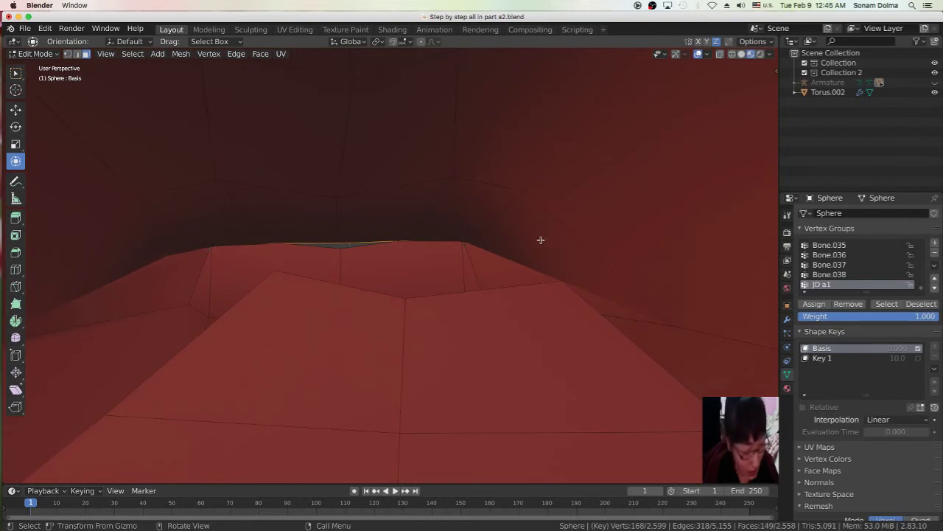
shift+click(541, 240)
shift+click(469, 200)
shift+click(336, 213)
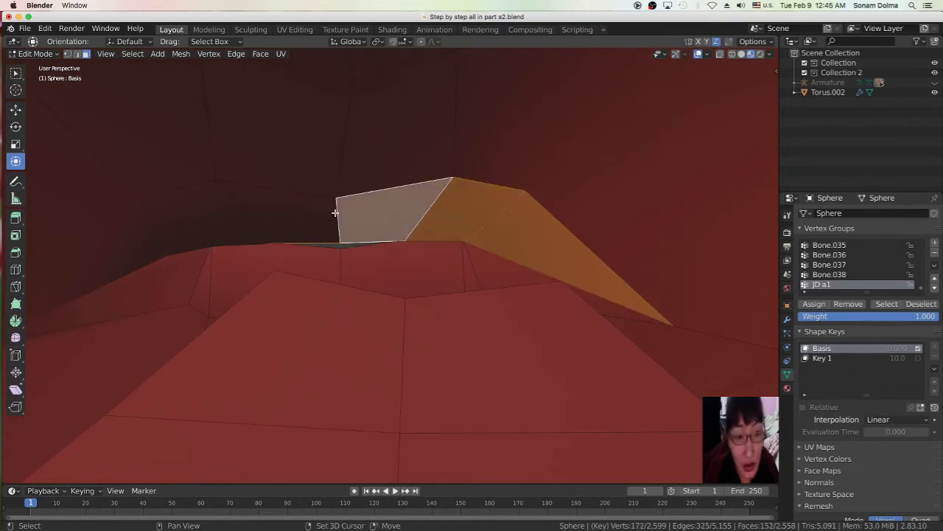
shift+click(230, 214)
shift+click(163, 229)
shift+click(147, 235)
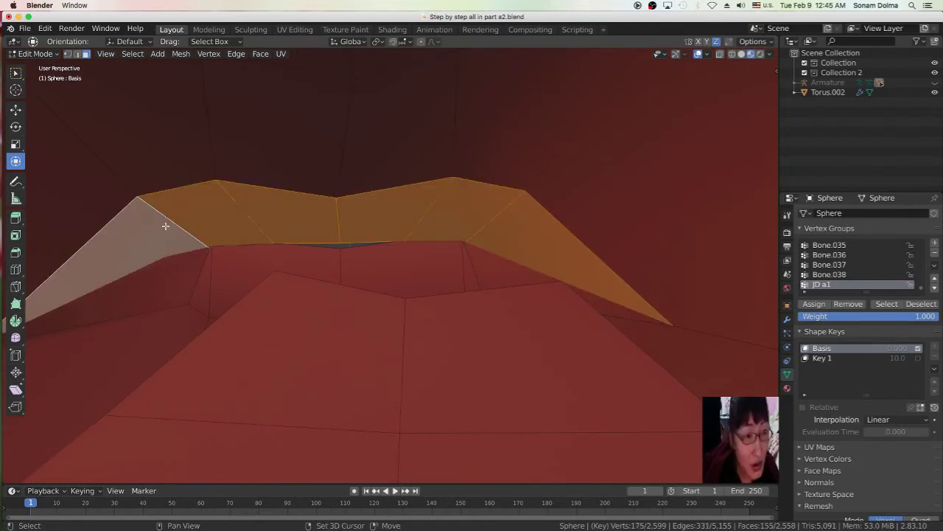
- Inside the mouth, add the six inner faces above the upper-lip row to the selection
scroll(339, 185, down, 1)
shift+click(414, 159)
shift+click(321, 146)
shift+click(148, 152)
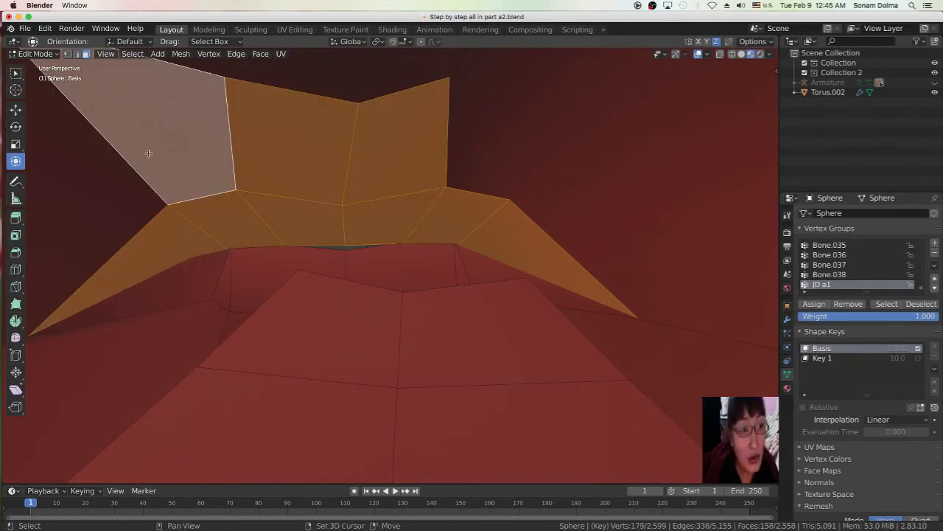
shift+click(104, 201)
shift+click(535, 120)
shift+click(598, 184)
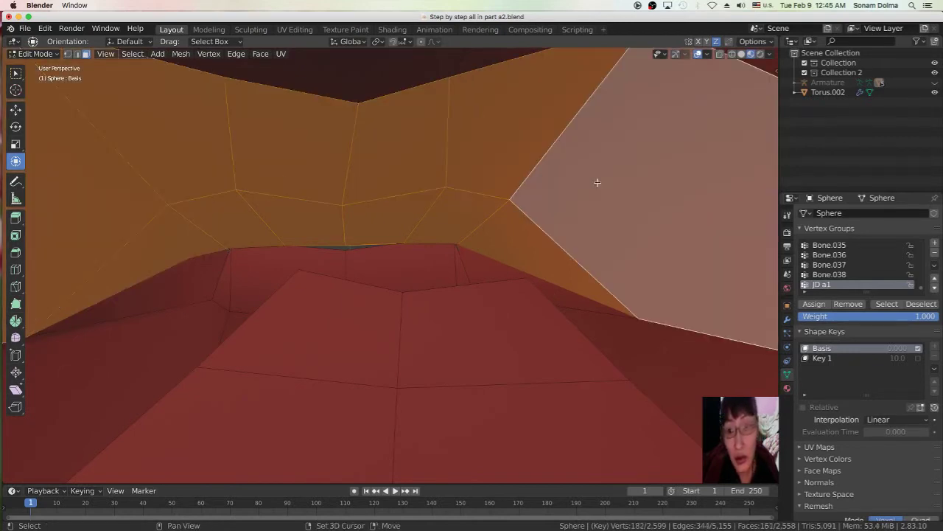
- Examine the full upper-lip, nose and cheek selection from both sides and the front in X-ray wireframe
mouse_move(399, 93)
middle_down()
mouse_move(425, 133)
mouse_move(494, 133)
mouse_move(480, 106)
mouse_move(304, 178)
mouse_move(354, 209)
mouse_move(472, 199)
middle_up()
click(731, 54)
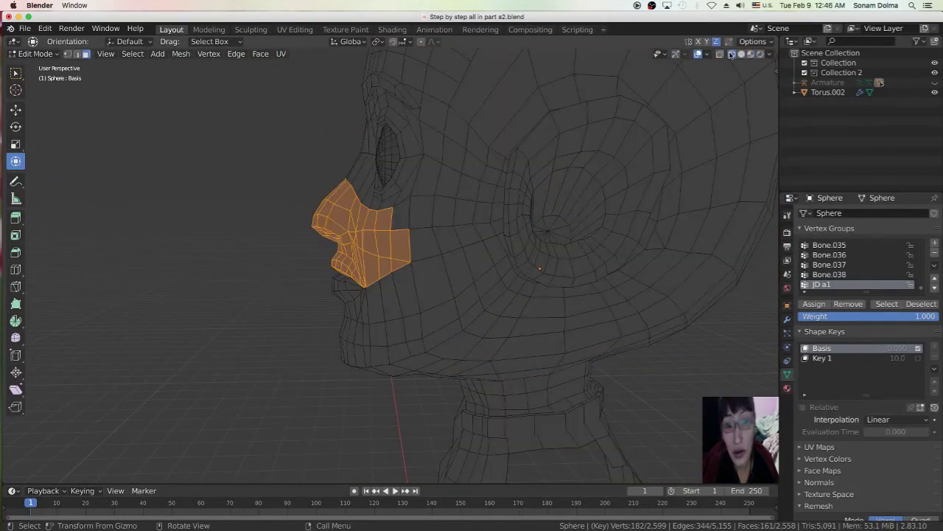
middle_drag(410, 200, 661, 177)
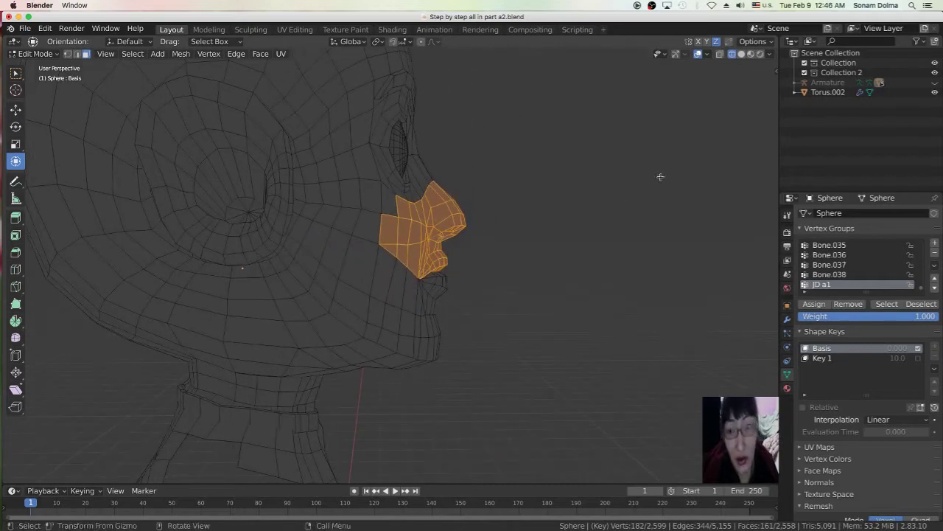
click(720, 54)
middle_drag(509, 292, 390, 294)
scroll(545, 283, up, 2)
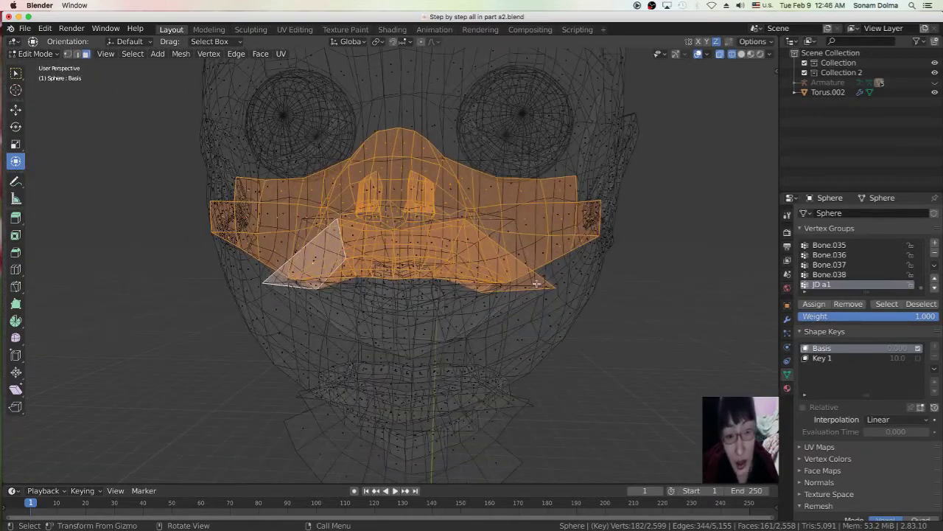
- Create a new vertex group named JT a1 for the selected upper-mouth faces
click(936, 243)
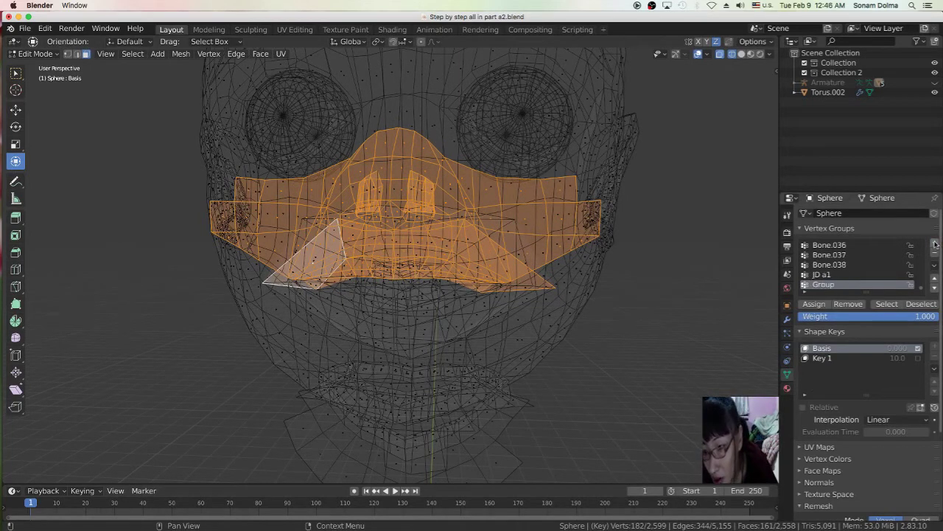
double_click(838, 285)
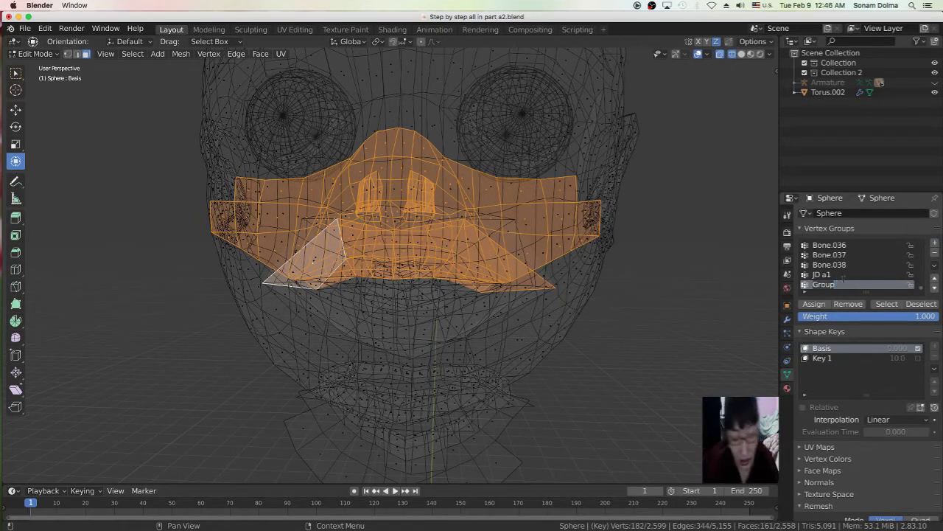
key(BackSpace)
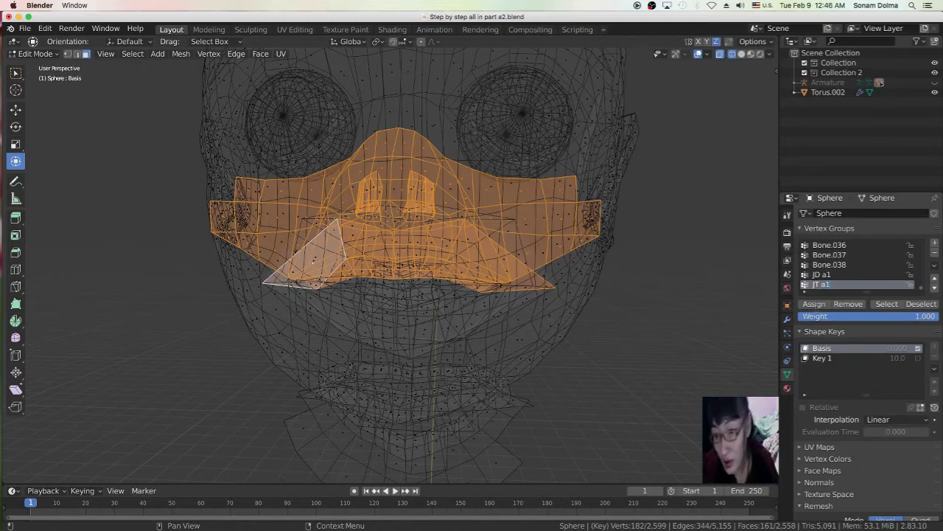
middle_drag(592, 297, 626, 290)
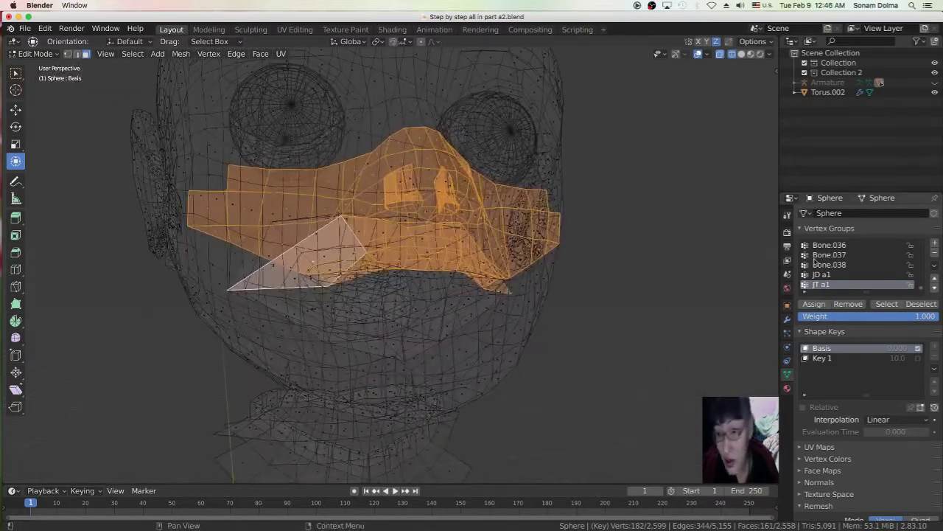
middle_drag(523, 303, 538, 284)
- Drop the upper-mouth selection and switch the viewport from X-ray wireframe to material preview shading
click(564, 258)
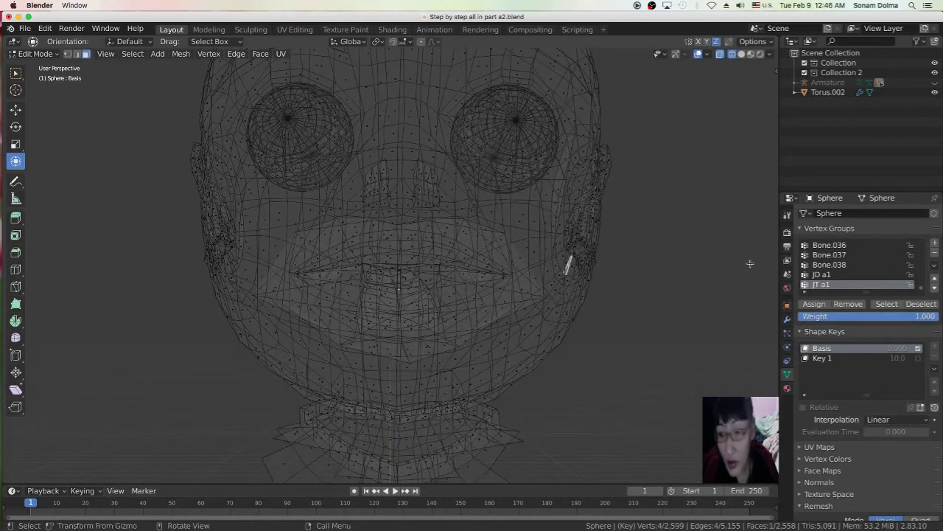
click(33, 54)
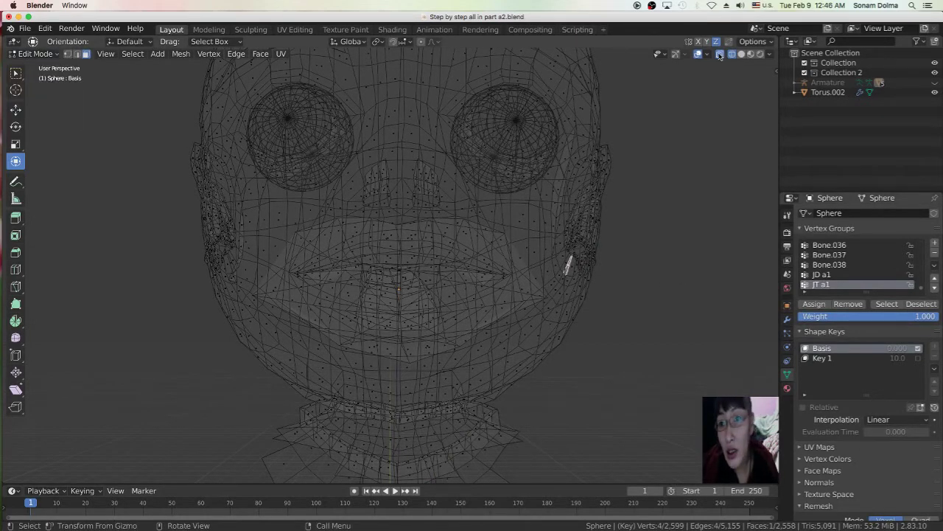
click(751, 55)
click(751, 55)
scroll(557, 268, down, 1)
middle_drag(557, 268, 508, 279)
shift+click(482, 281)
scroll(508, 278, up, 2)
shift+click(526, 281)
middle_drag(526, 280, 592, 236)
click(594, 240)
click(586, 225)
key(g)
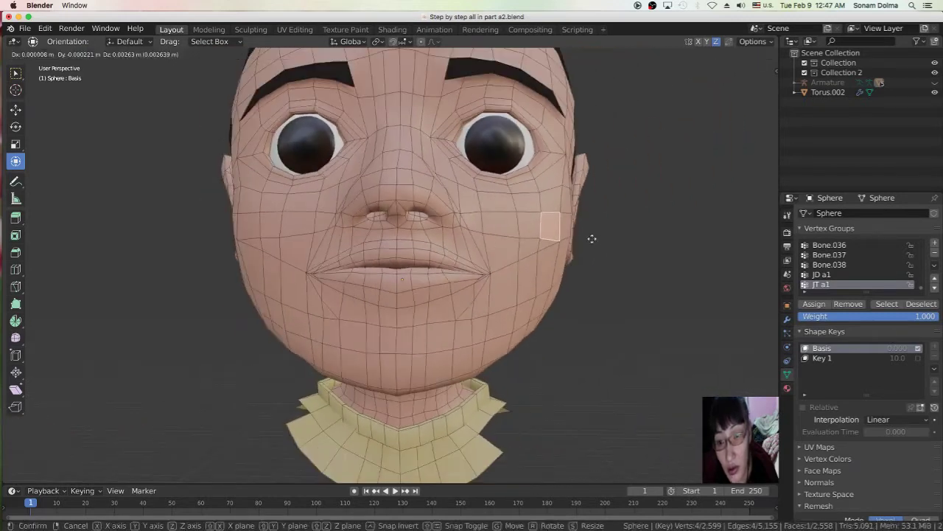
right_click(605, 242)
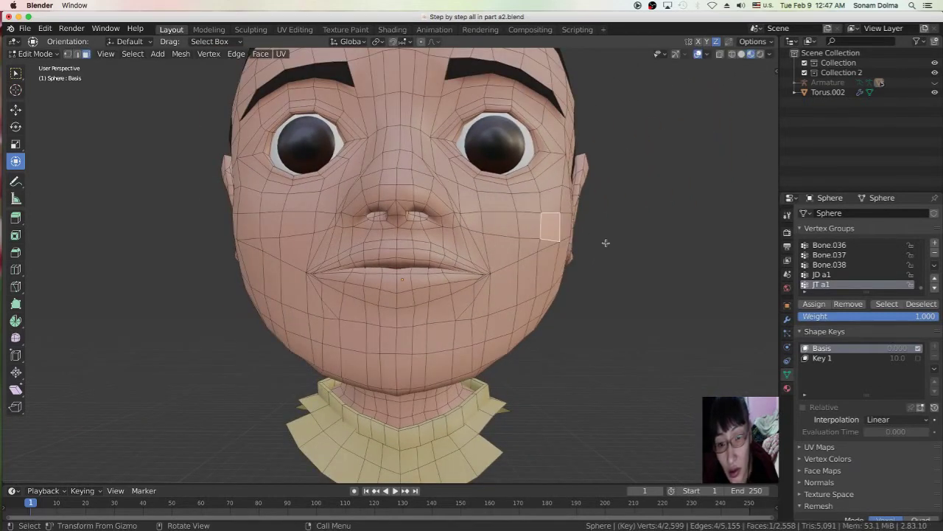
click(547, 255)
key(g)
right_click(570, 254)
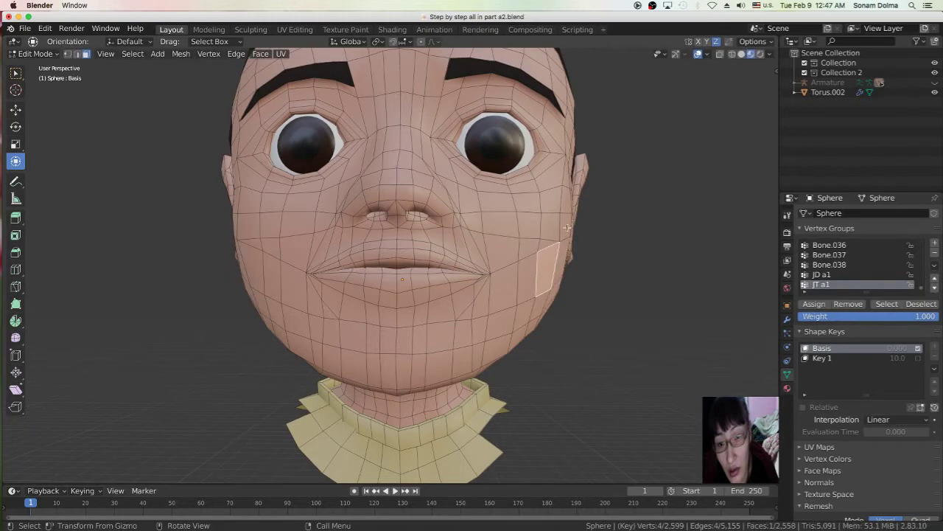
- Try to pull individual faces on the character's left cheek outward without proportional editing
click(566, 228)
key(g)
click(585, 231)
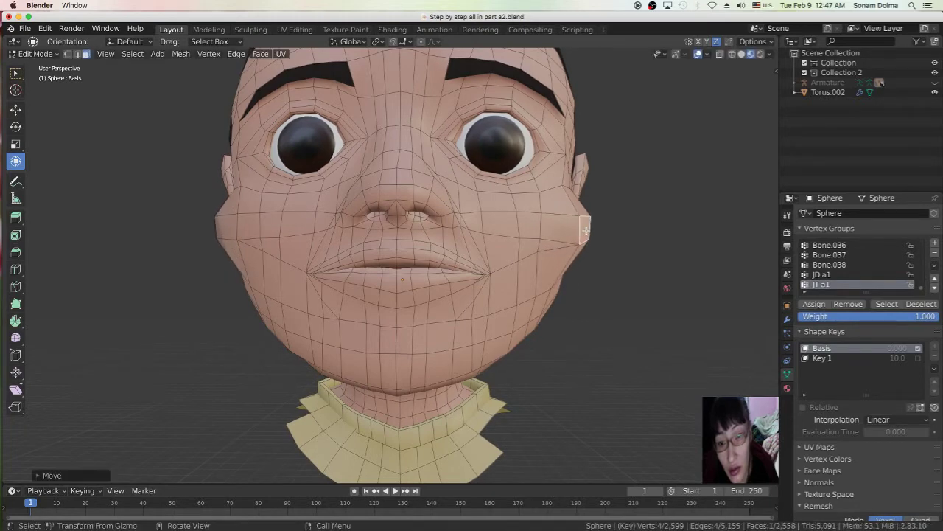
click(533, 260)
key(g)
click(544, 264)
middle_drag(582, 280, 398, 154)
click(550, 260)
key(g)
click(581, 262)
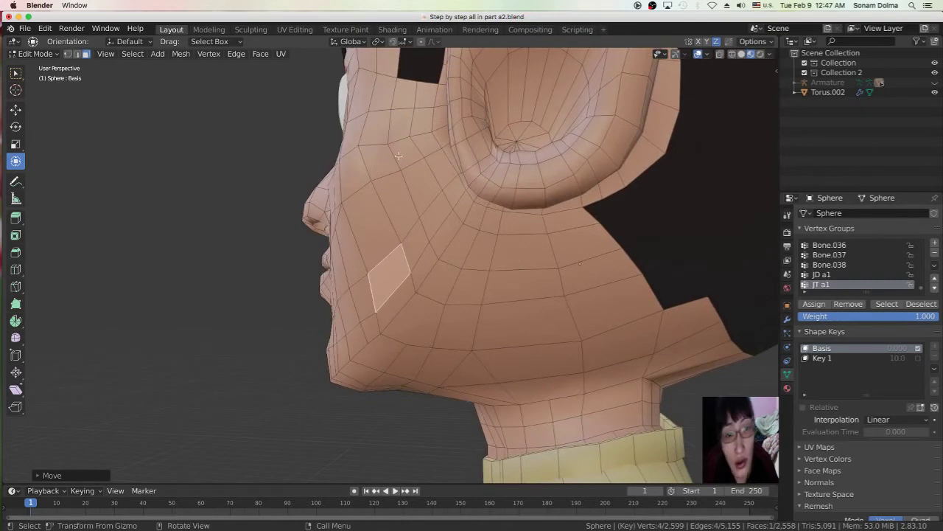
click(393, 150)
key(g)
click(393, 151)
middle_drag(447, 227, 578, 241)
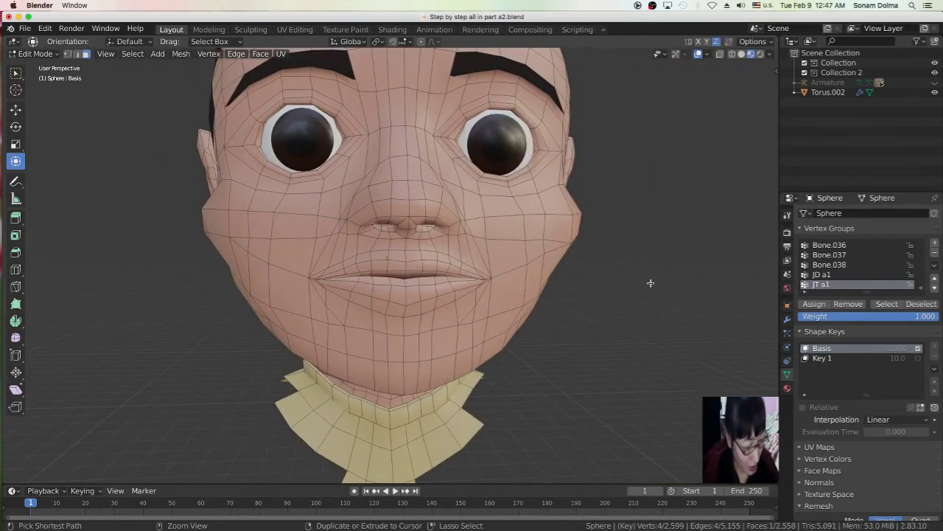
- Undo the cheek face moves
key(ctrl+z)
key(ctrl+z)
key(ctrl+z)
key(ctrl+z)
key(ctrl+z)
key(ctrl+z)
key(ctrl+z)
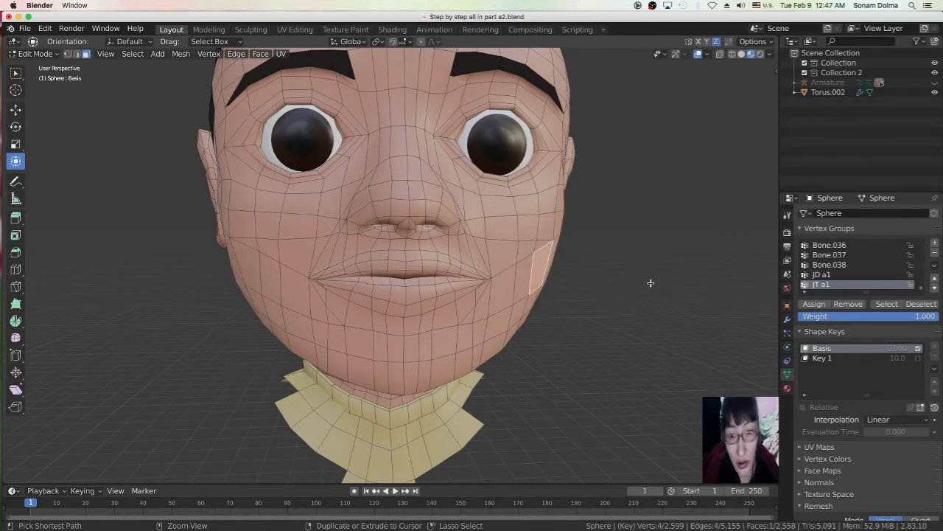
- Select the five faces of the character's left eyebrow
middle_drag(579, 232, 490, 263)
scroll(529, 246, down, 3)
scroll(508, 246, up, 2)
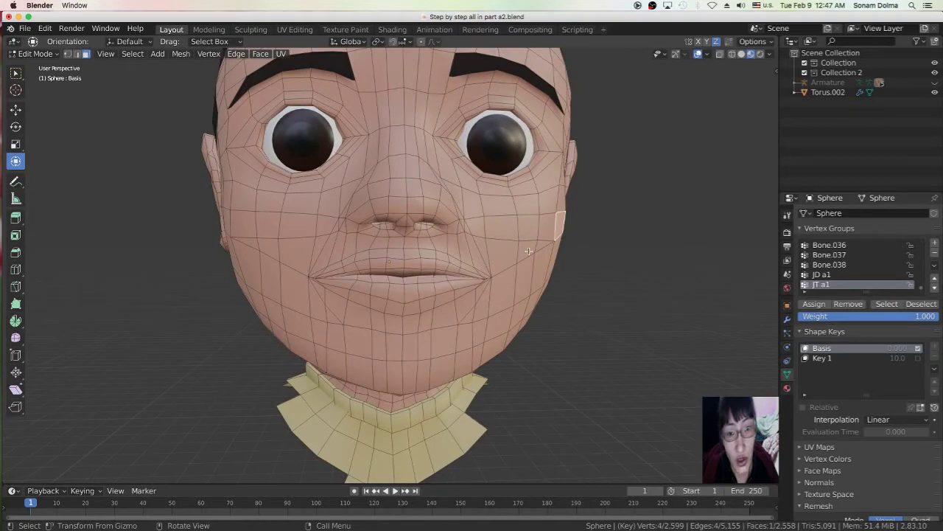
scroll(477, 270, down, 1)
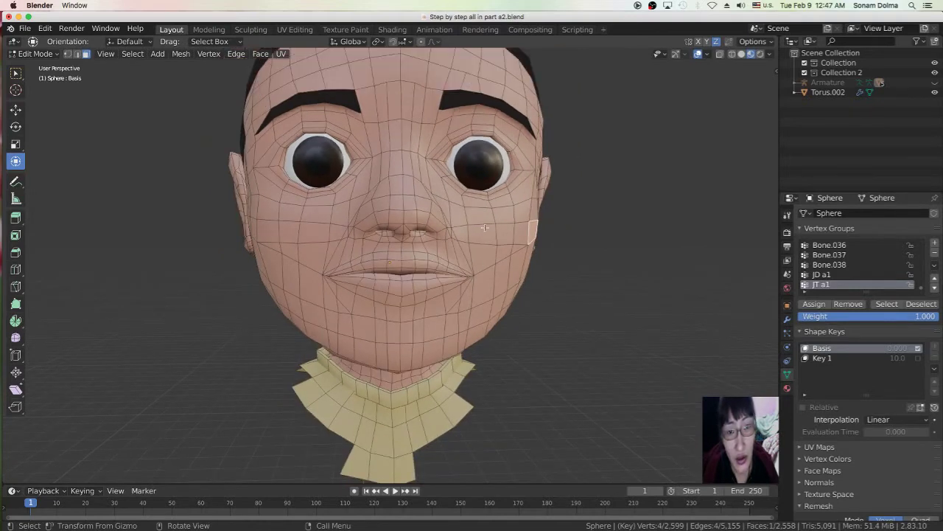
scroll(484, 218, down, 1)
click(506, 149)
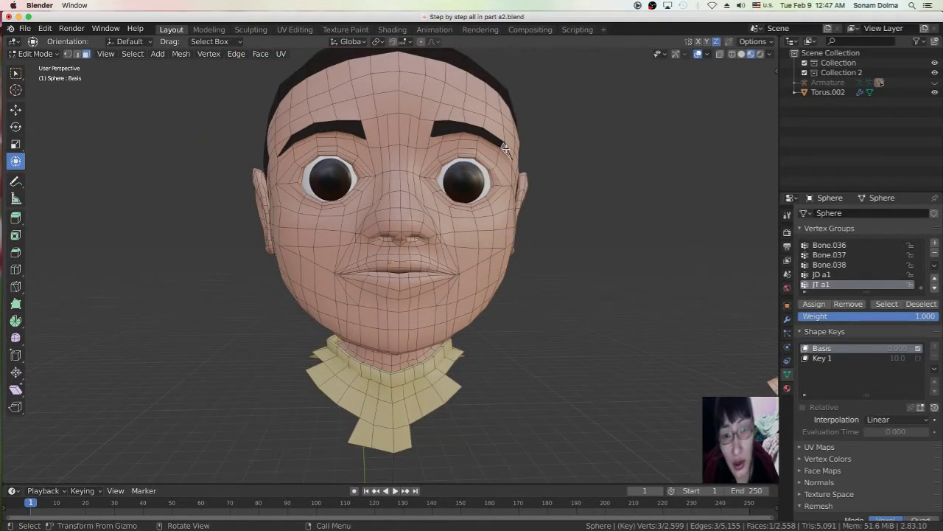
shift+click(495, 140)
shift+click(471, 131)
shift+click(456, 129)
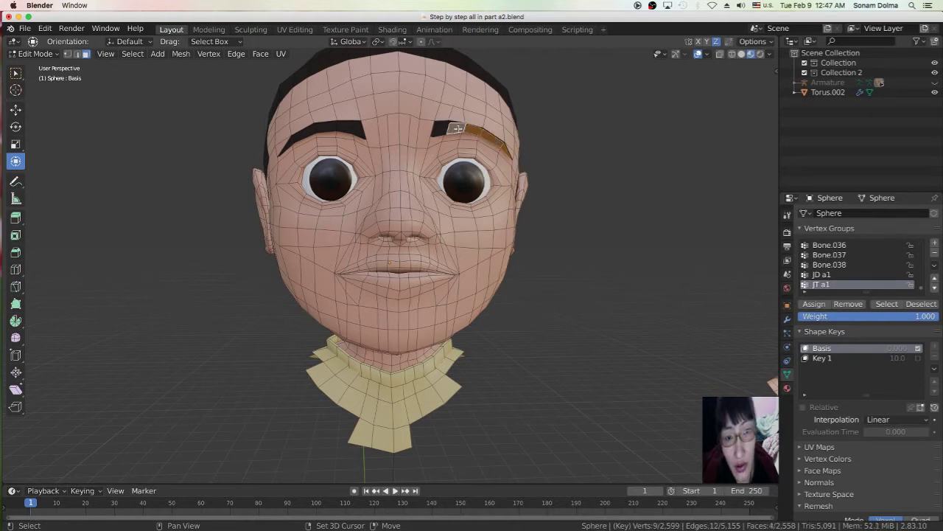
shift+click(441, 130)
- Enable proportional editing and try to move the selected eyebrow down
key(o)
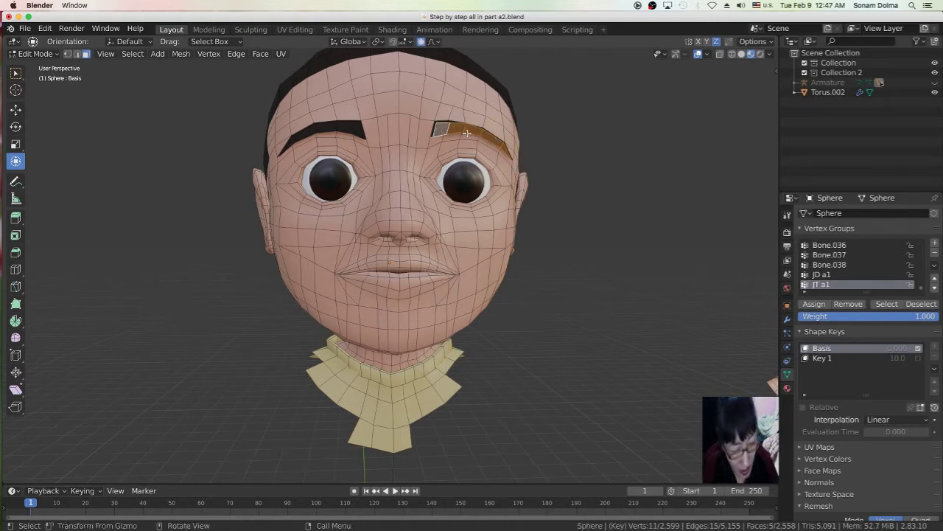
key(g)
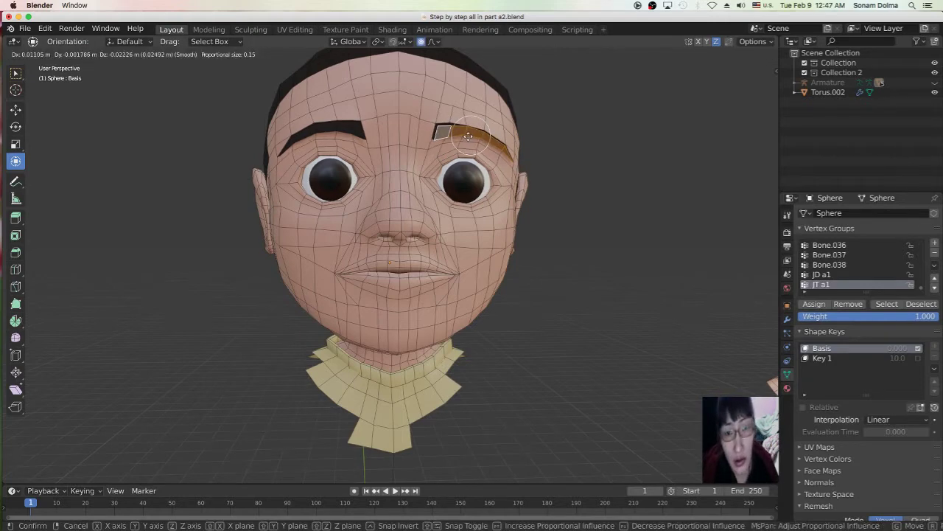
scroll(467, 140, down, 1)
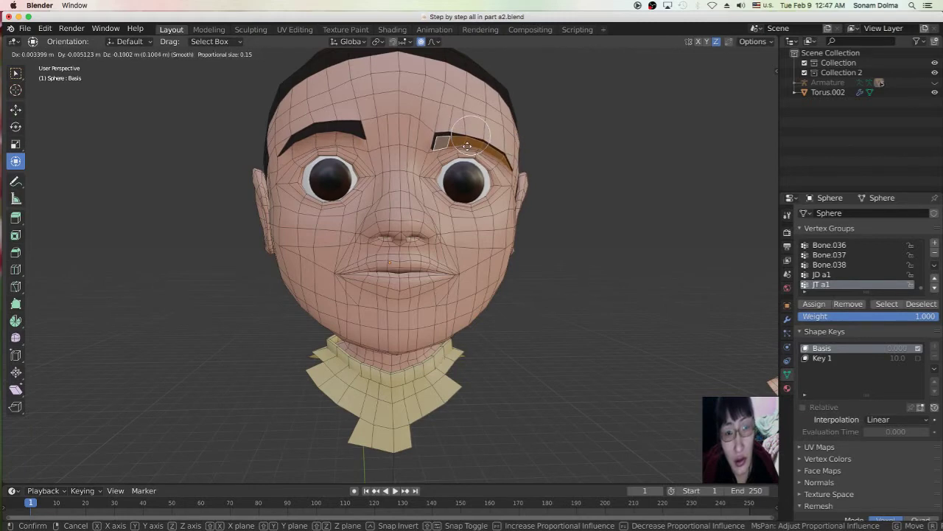
key(Escape)
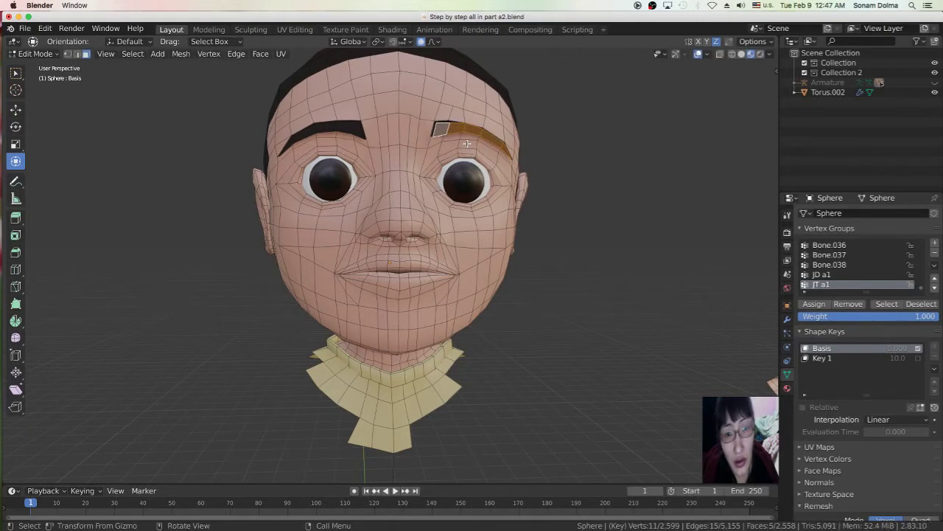
- Add the five faces of the character's right eyebrow to the selection
shift+click(354, 129)
shift+click(333, 126)
shift+click(314, 129)
shift+click(299, 136)
shift+click(286, 144)
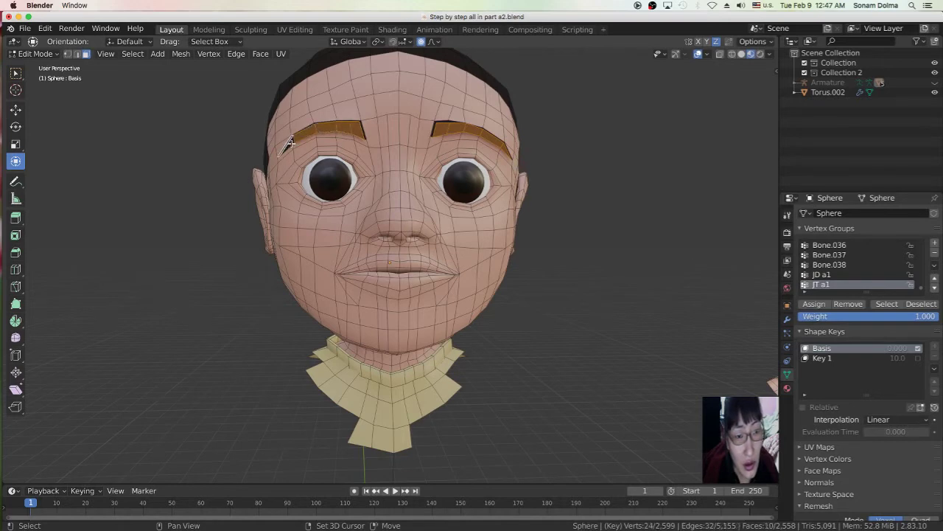
- Move both eyebrows slightly down using smooth proportional editing with a size of 0.15
key(g)
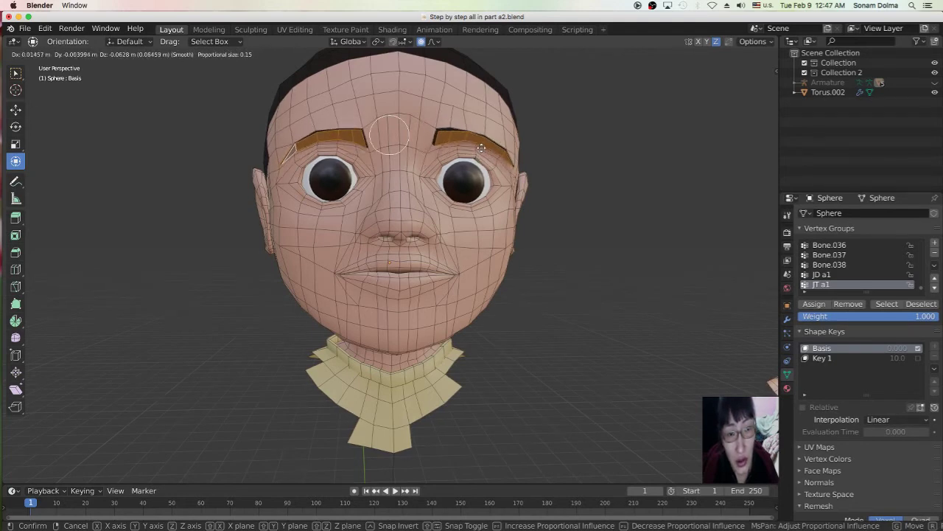
click(479, 153)
key(r)
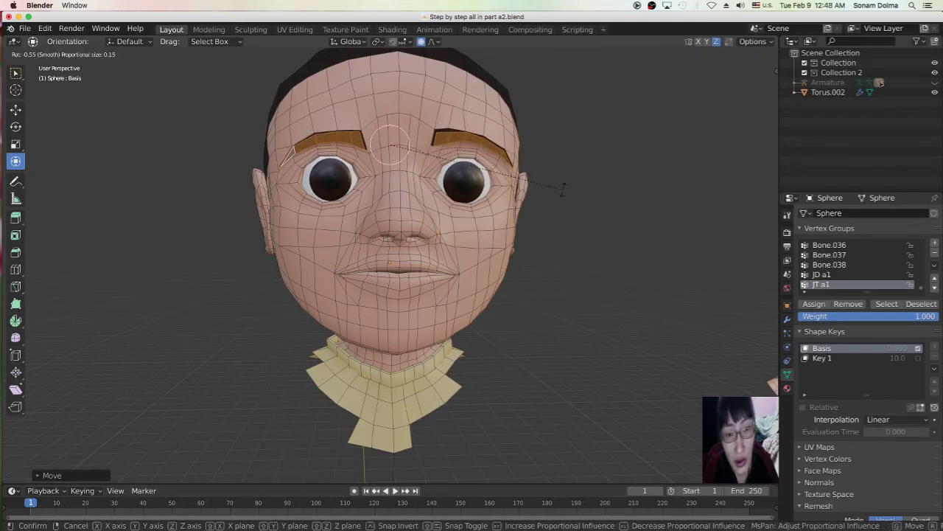
key(Escape)
middle_drag(557, 200, 518, 192)
scroll(518, 191, down, 2)
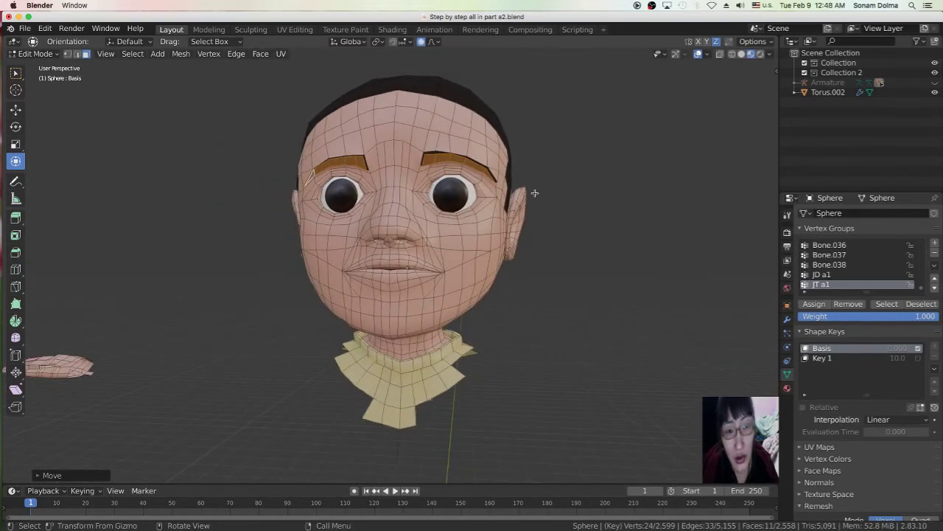
mouse_move(485, 257)
middle_down()
mouse_move(516, 259)
mouse_move(497, 258)
middle_up()
scroll(486, 252, up, 3)
scroll(486, 252, down, 2)
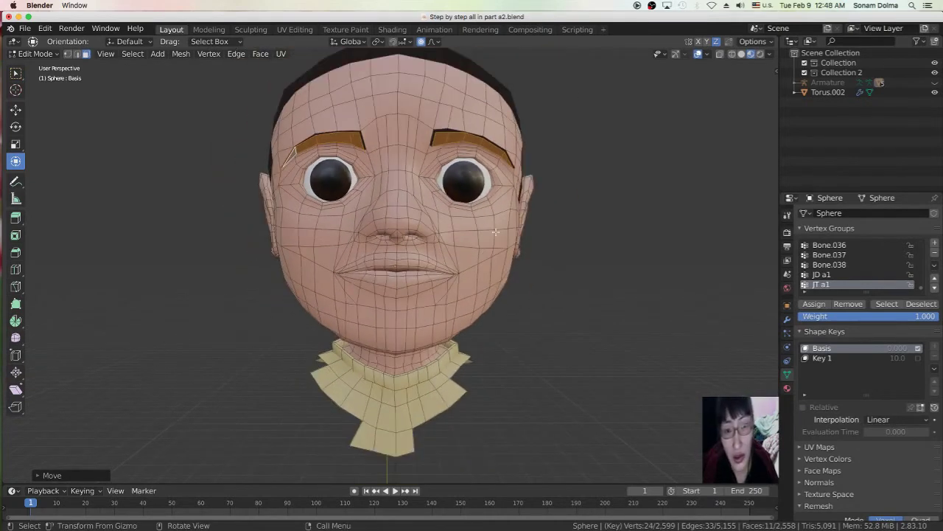
- Switch to vertex selection and try to nudge the vertex at the character's left mouth corner
click(455, 274)
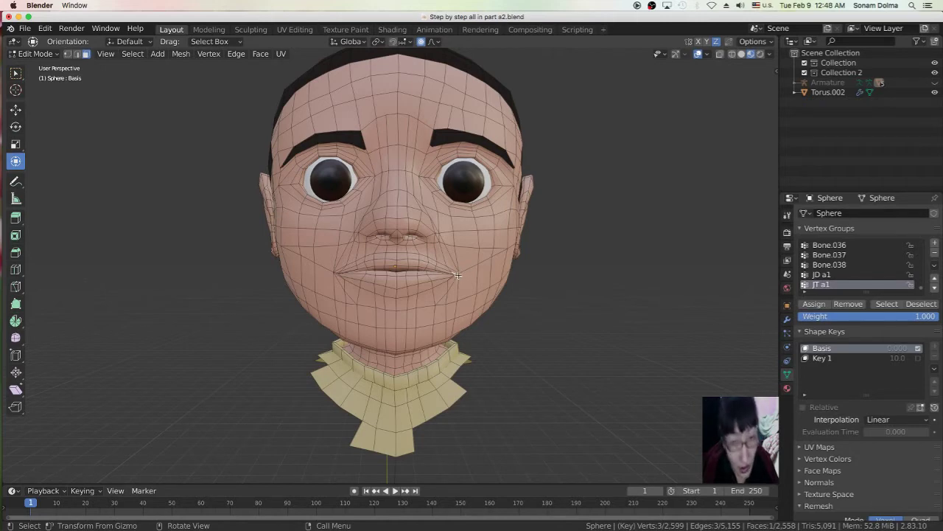
shift+click(470, 274)
click(69, 54)
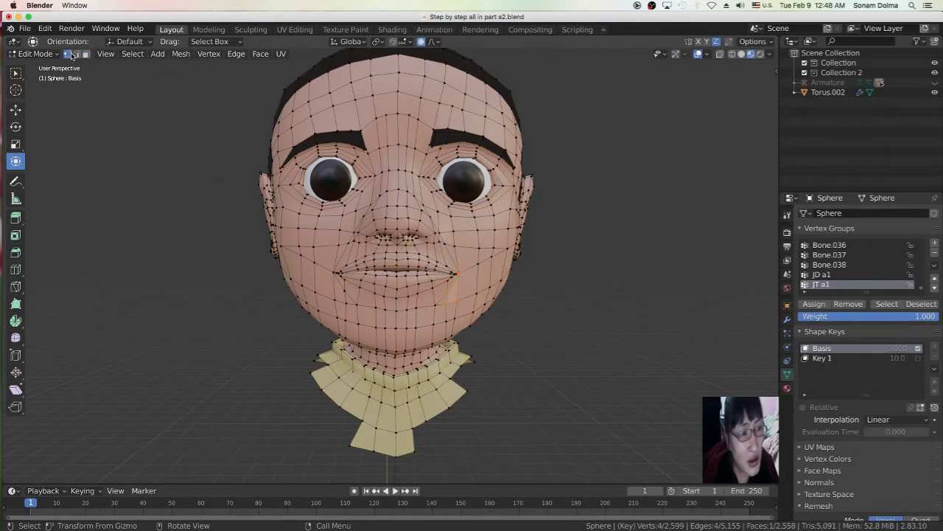
click(459, 274)
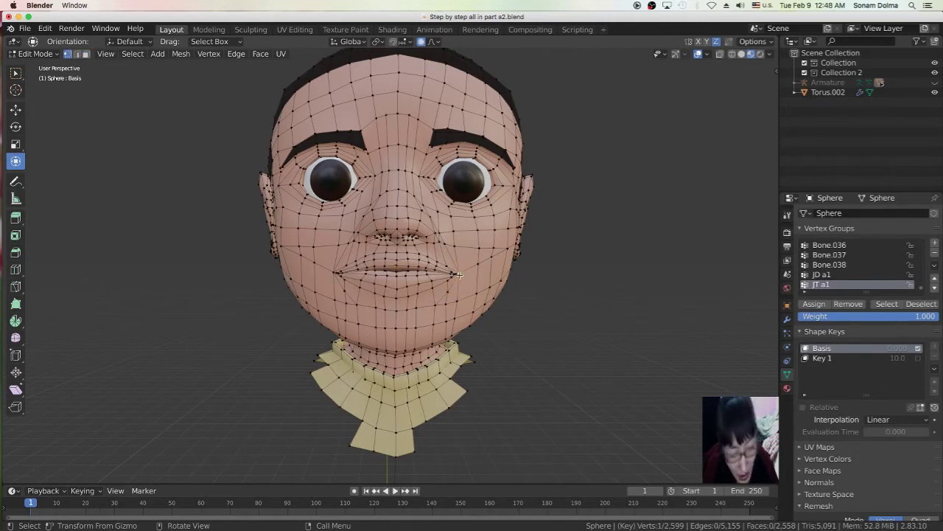
key(g)
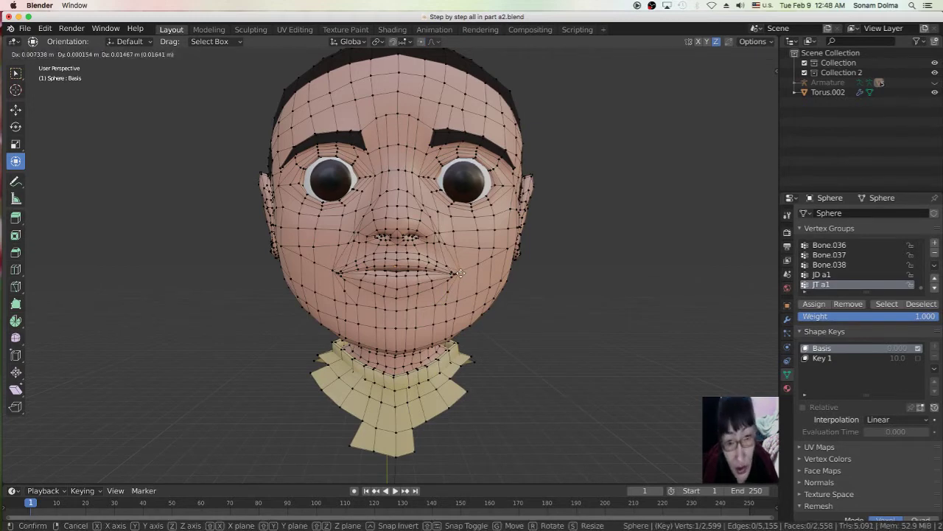
click(463, 269)
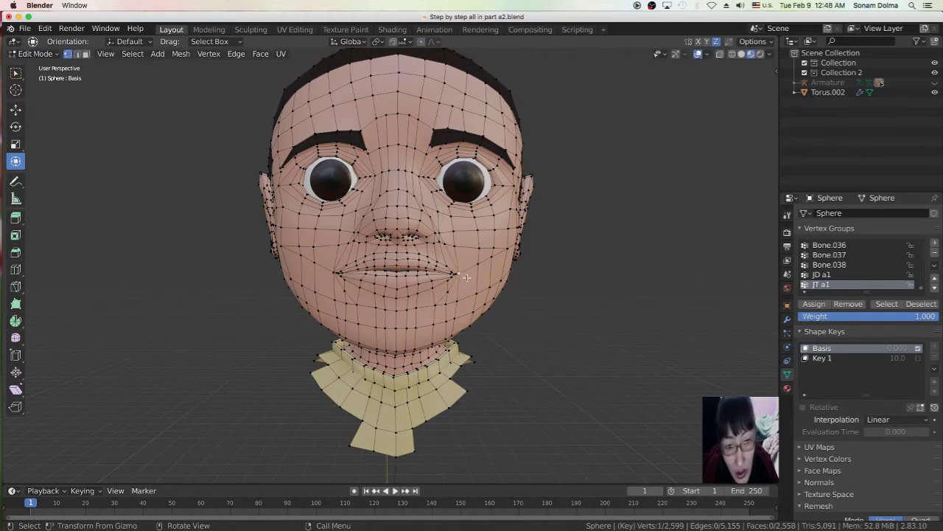
- Select the three vertices at the character's left mouth corner and enable proportional editing
scroll(490, 293, up, 3)
middle_drag(509, 293, 553, 276)
scroll(555, 275, up, 5)
key(shift)
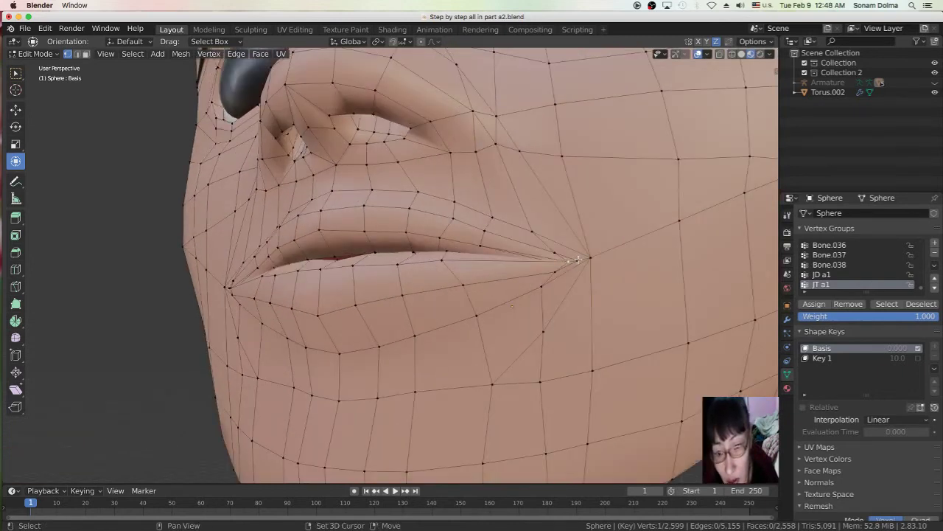
shift+click(594, 257)
scroll(577, 281, down, 4)
middle_drag(577, 281, 578, 274)
middle_drag(518, 288, 506, 305)
key(o)
- Try to raise and rotate the mouth corners into a smile using smooth proportional editing with a size of 0.26
key(g)
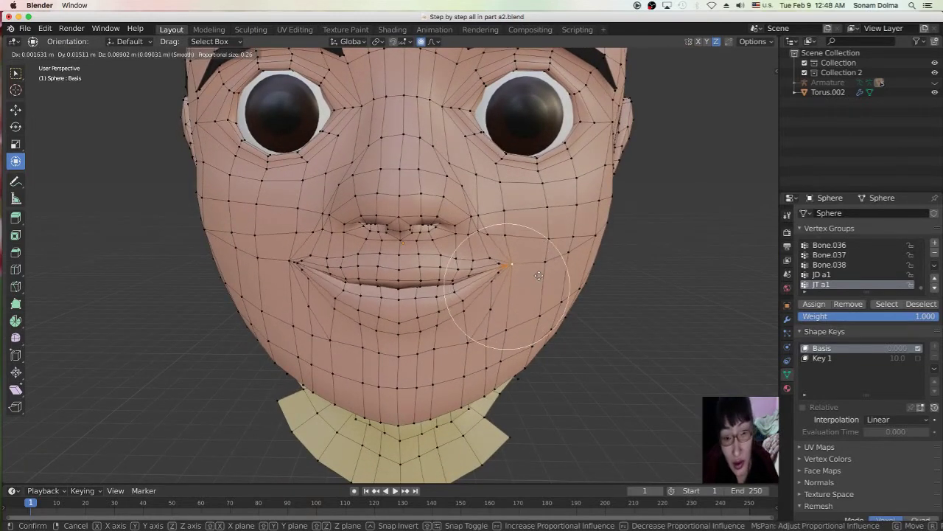
click(539, 275)
key(r)
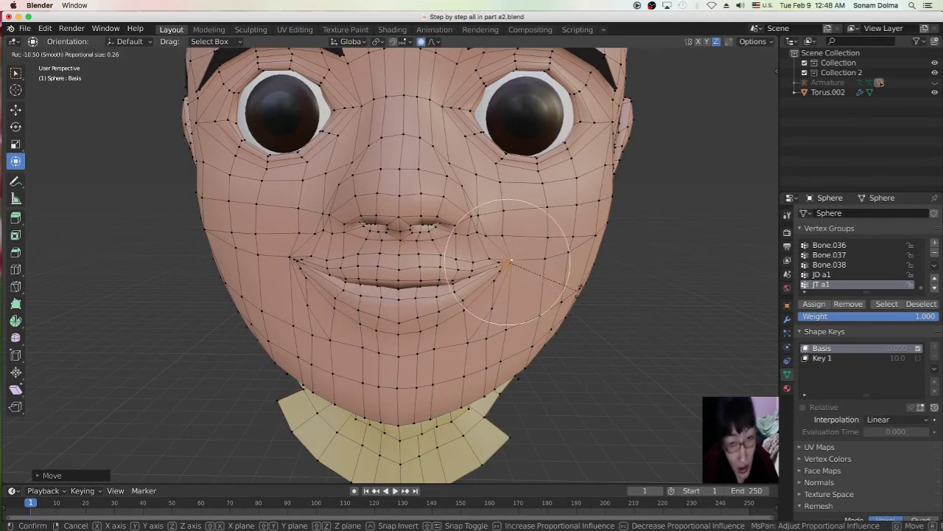
click(519, 289)
key(g)
click(493, 277)
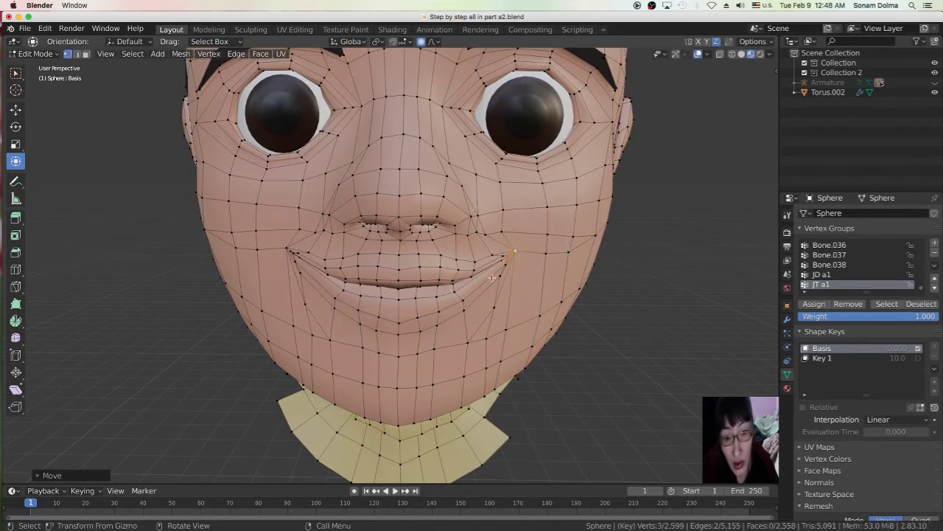
- Try to refine the smile by moving and rotating individual vertices around the mouth corner
key(g)
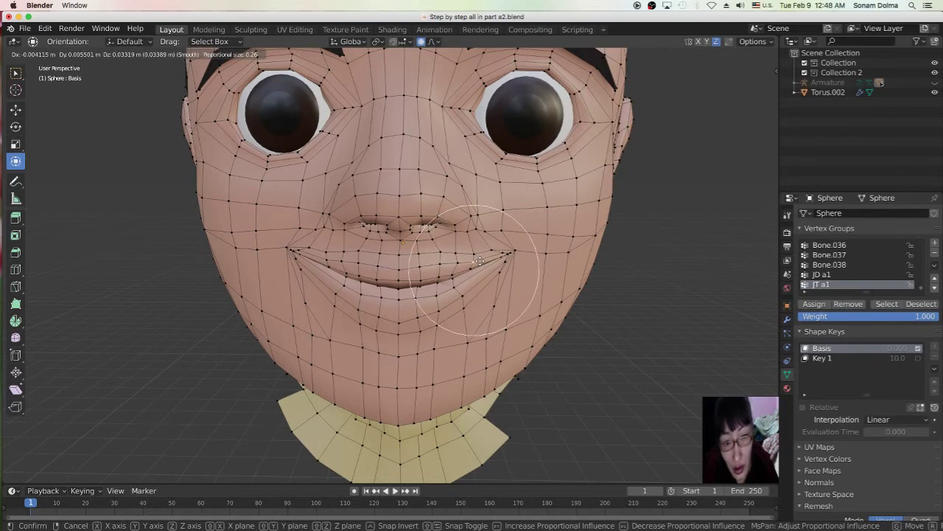
click(493, 264)
click(509, 253)
middle_drag(517, 264, 511, 256)
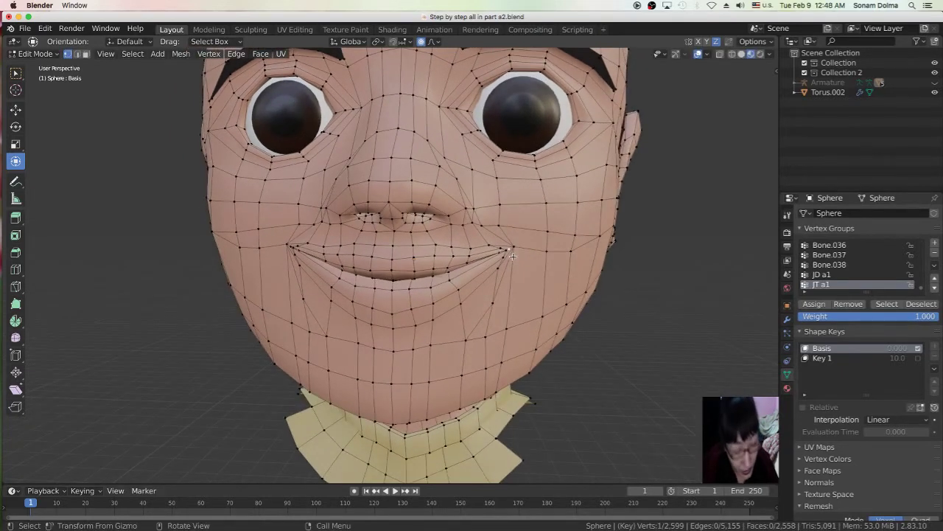
key(g)
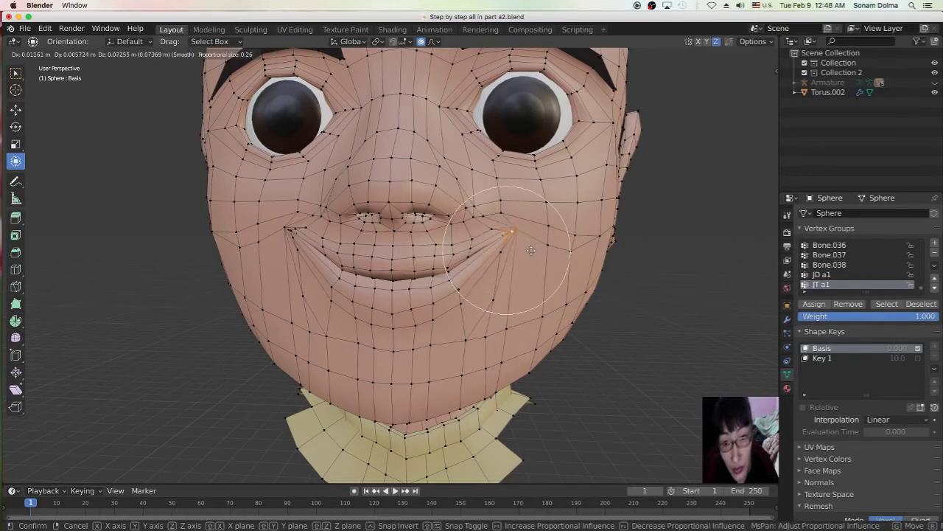
click(542, 278)
key(r)
click(549, 256)
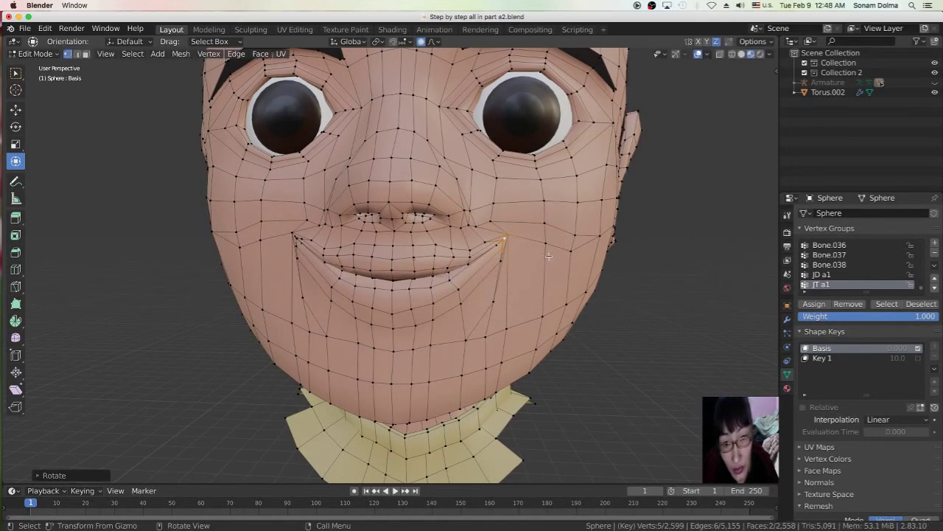
- Try to shift the smiling mouth corner slightly while viewing the face from the front
scroll(549, 255, down, 4)
middle_drag(548, 256, 526, 262)
key(g)
click(512, 264)
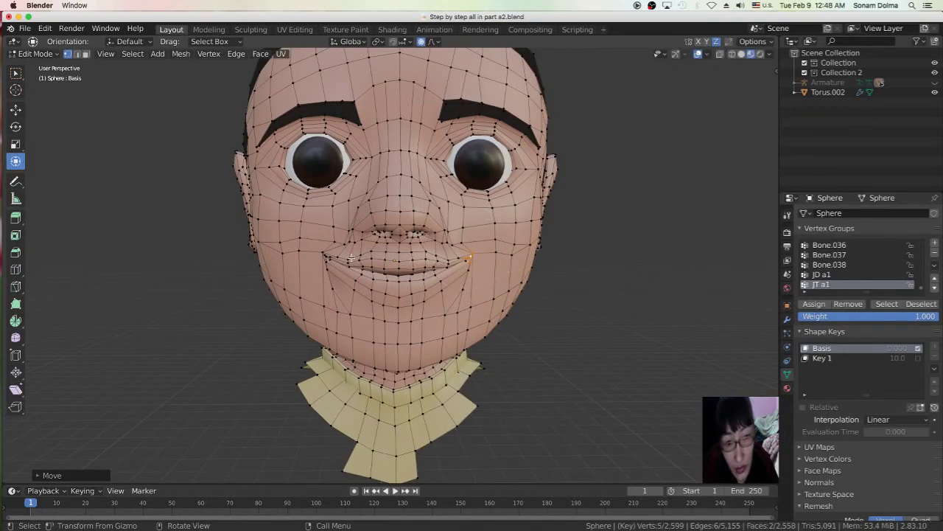
click(472, 242)
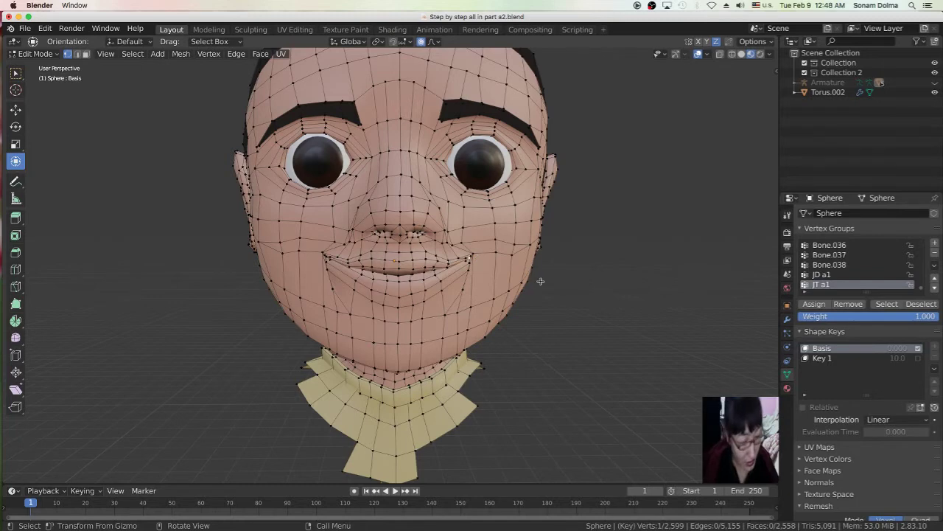
- Undo all the smile edits made to the mouth corners
key(ctrl+z)
key(ctrl+z)
key(ctrl+z)
key(ctrl+z)
key(ctrl+z)
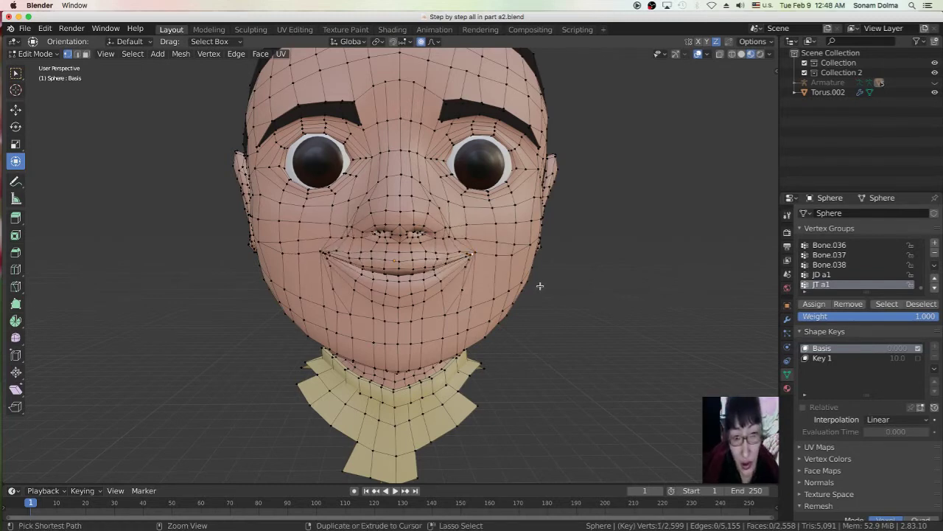
key(ctrl+z)
key(ctrl+z)
key(ctrl+z)
key(ctrl+z)
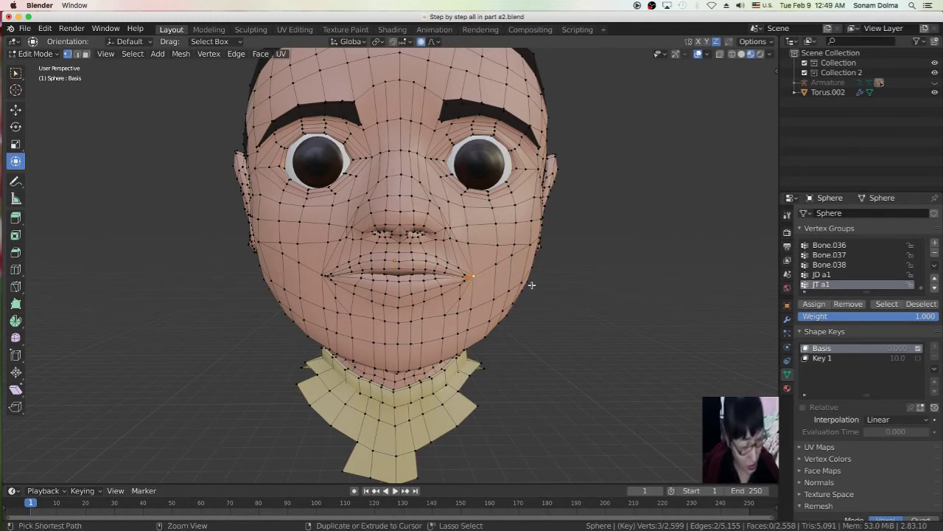
- Switch to Object Mode and examine the neutral face from the front and the side
scroll(528, 284, down, 3)
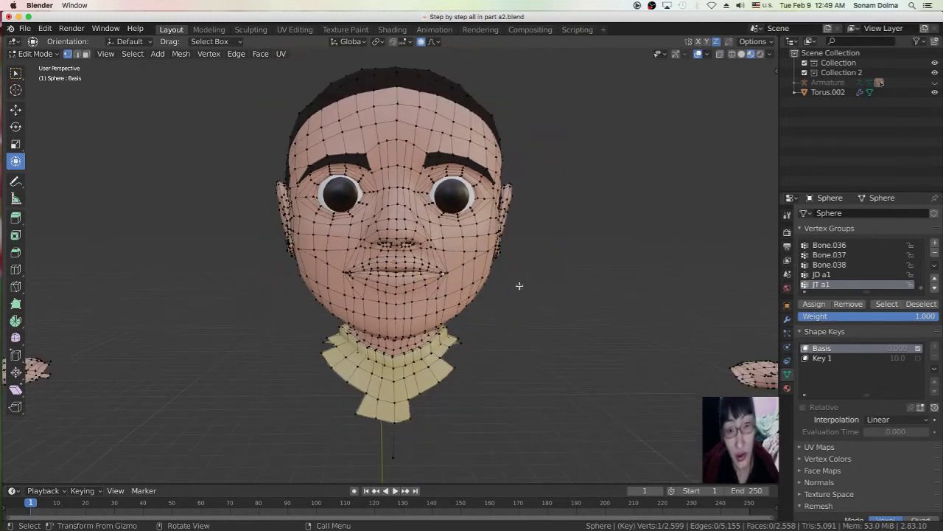
mouse_move(526, 285)
middle_down()
mouse_move(545, 281)
mouse_move(512, 276)
mouse_move(530, 285)
middle_up()
scroll(523, 286, up, 2)
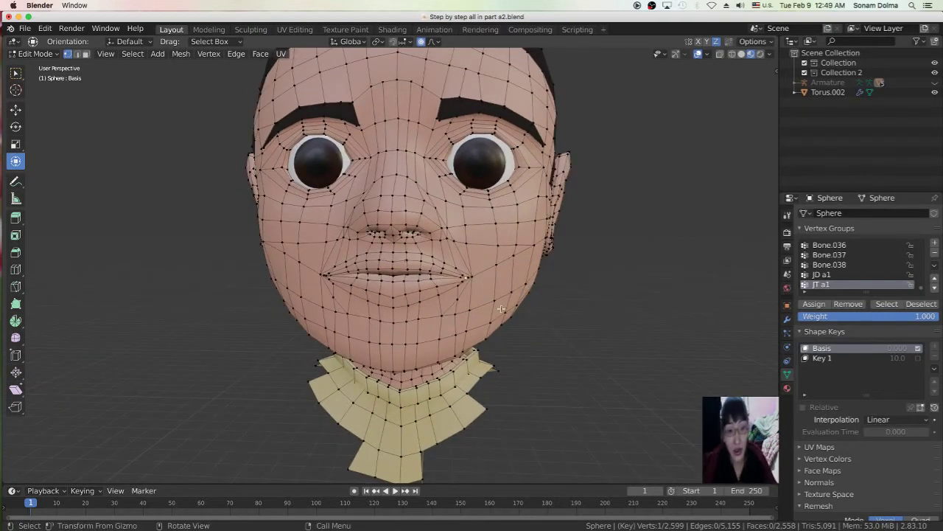
click(33, 54)
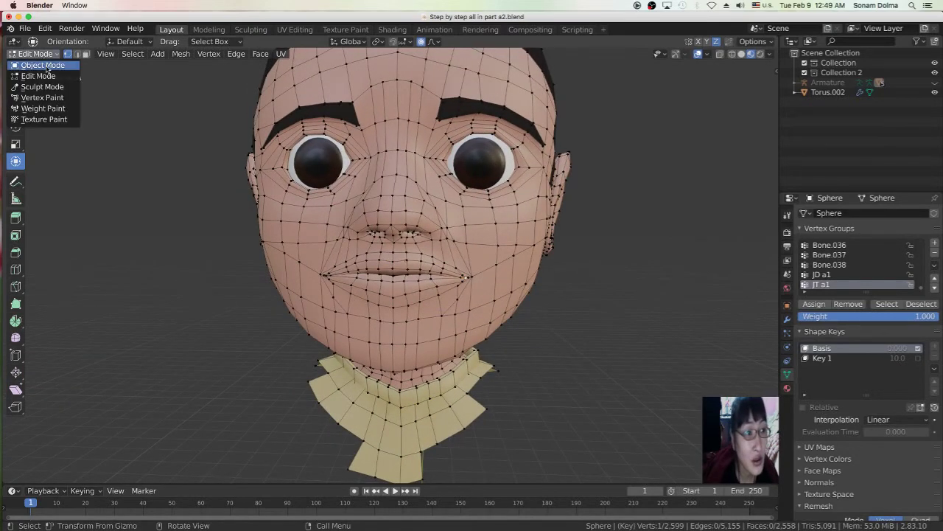
click(43, 65)
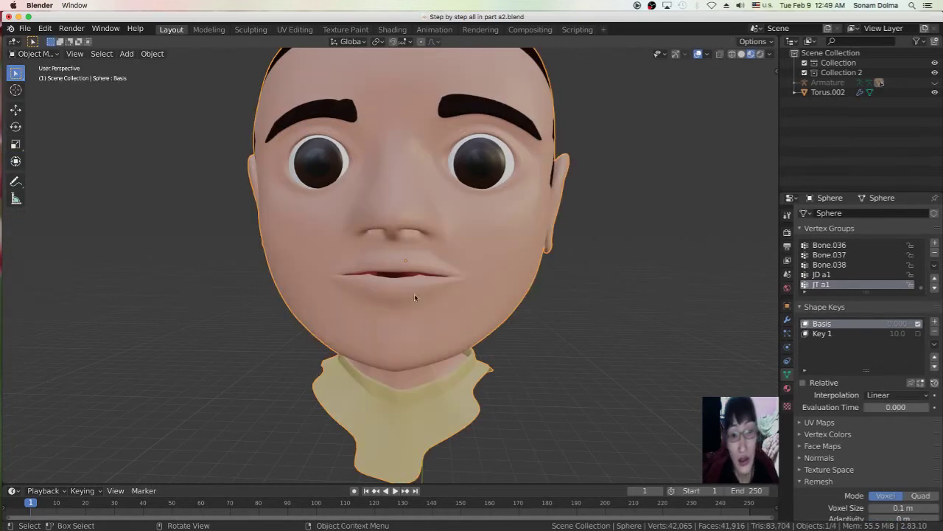
middle_drag(442, 320, 545, 324)
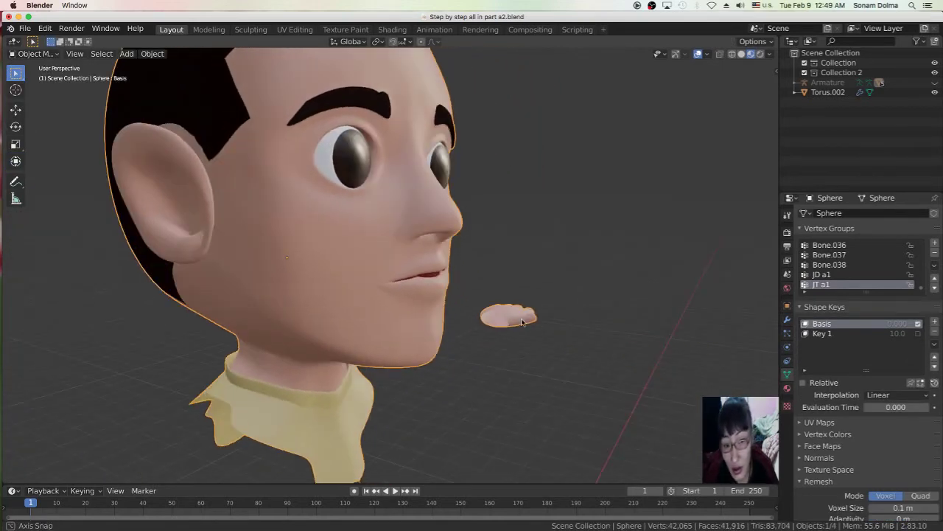
- Add a new shape key below Key 1 and rename it JD A1
click(822, 334)
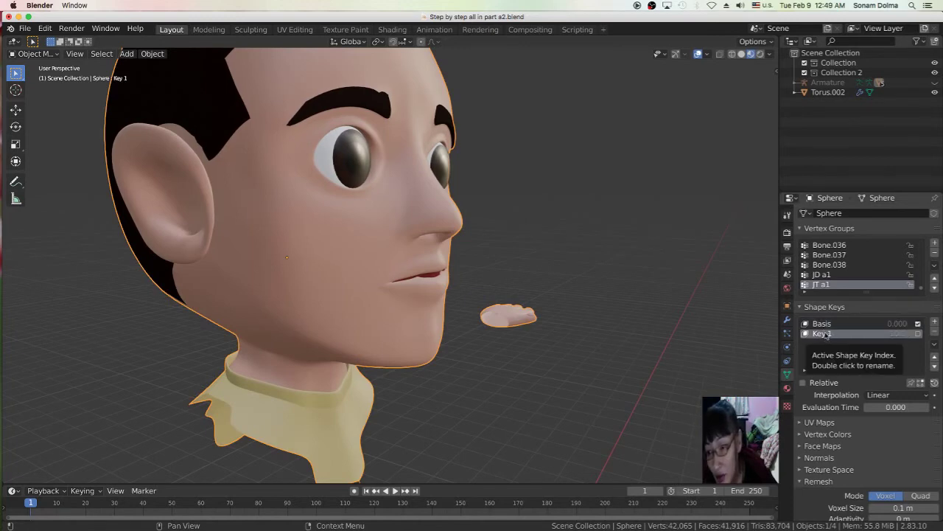
click(823, 325)
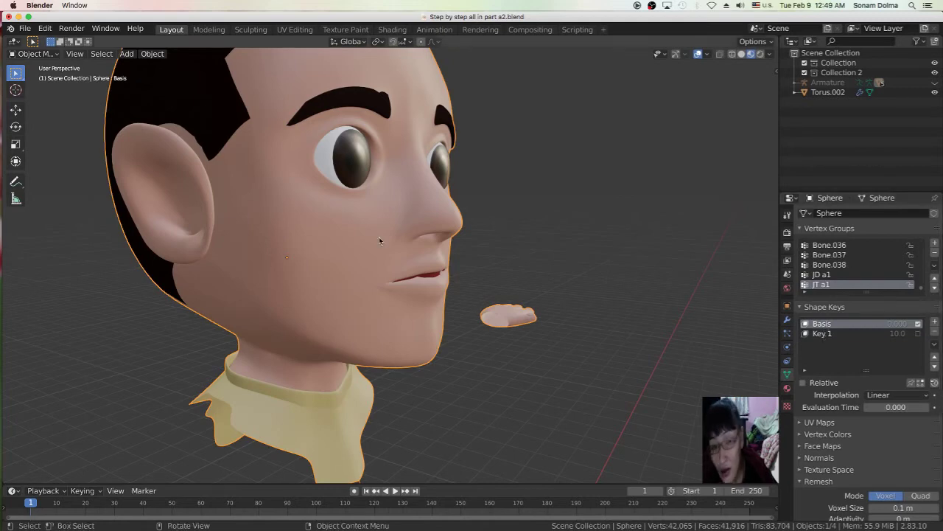
middle_drag(489, 345, 528, 327)
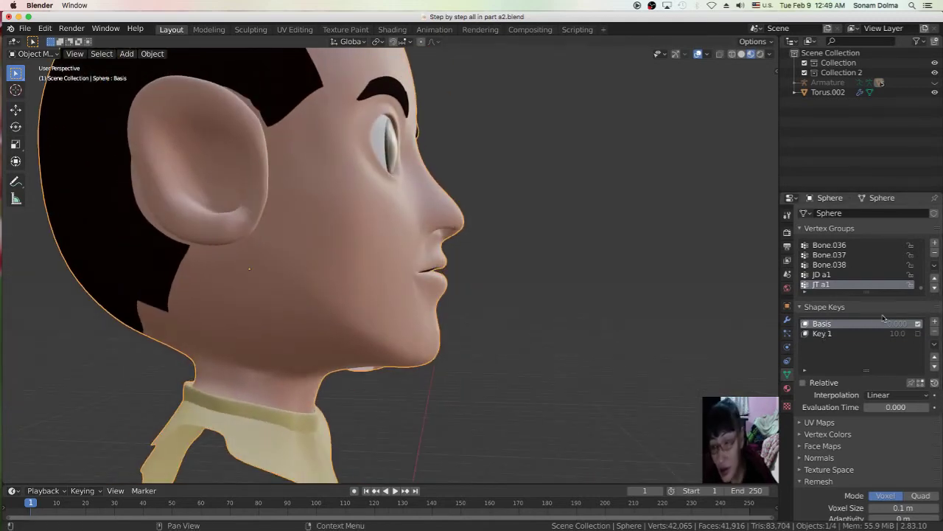
click(934, 322)
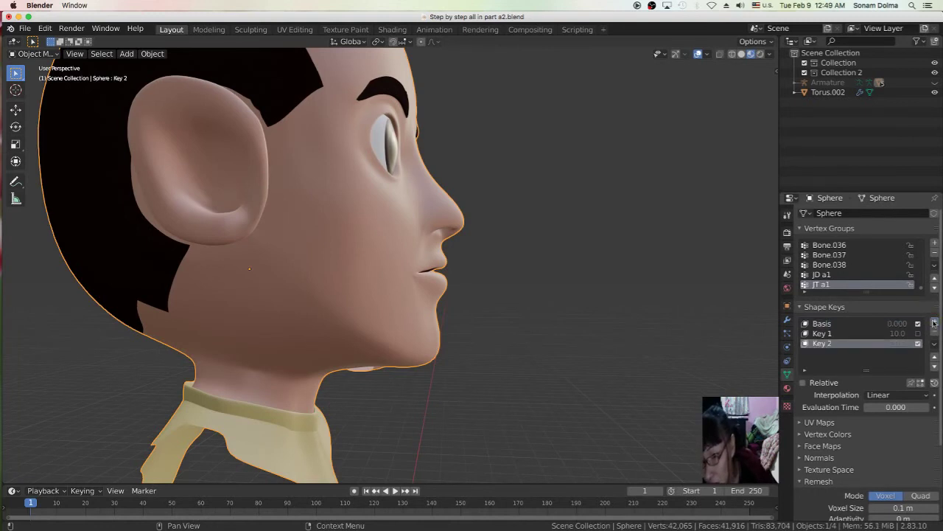
double_click(841, 342)
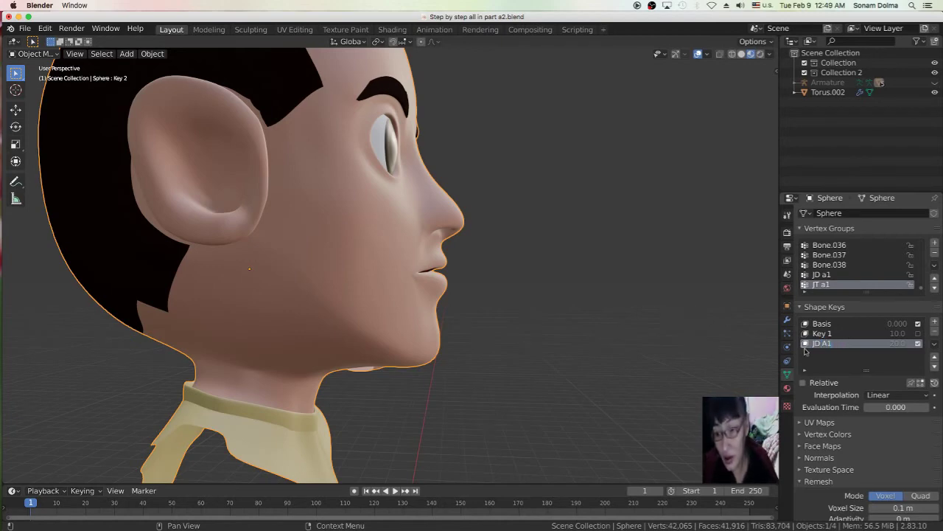
click(656, 328)
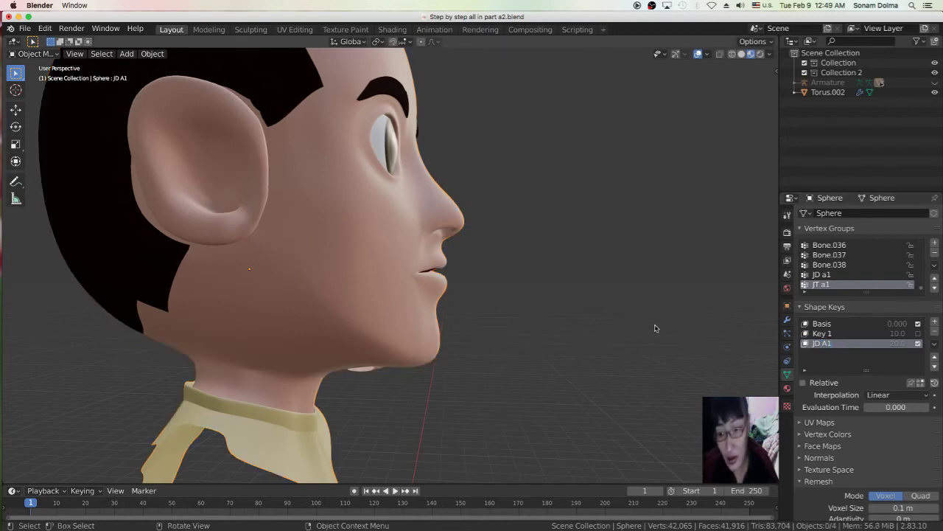
- In Edit Mode, select the vertices of the JD a1 vertex group and turn on X-ray display
click(29, 54)
click(39, 78)
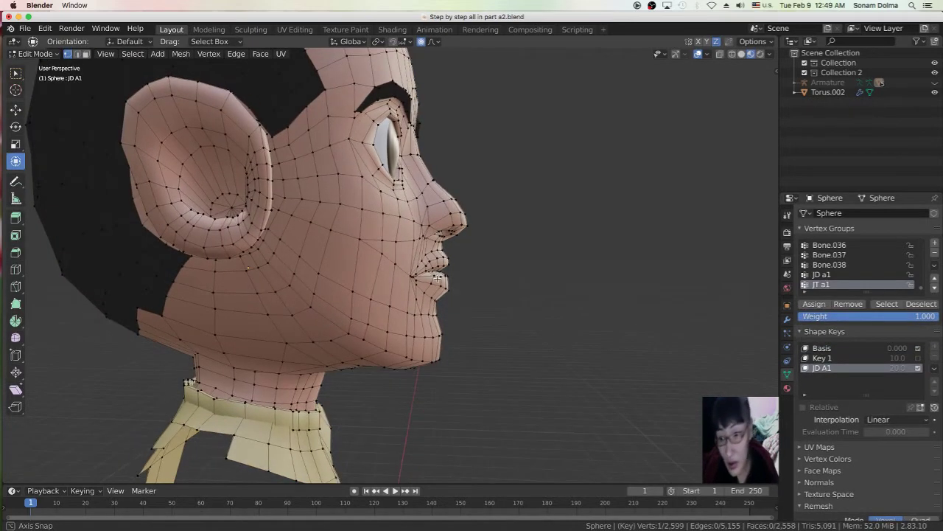
click(823, 274)
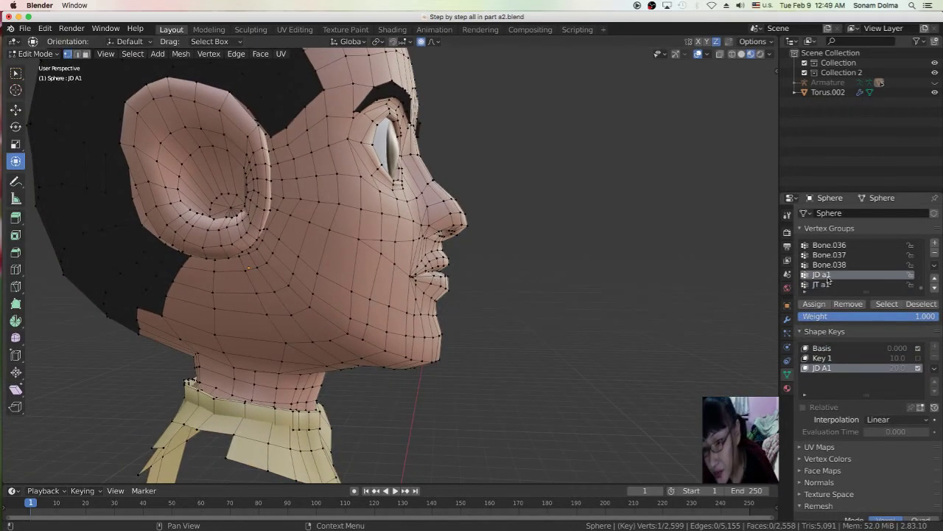
click(888, 305)
scroll(598, 320, down, 1)
middle_drag(598, 319, 507, 306)
click(721, 54)
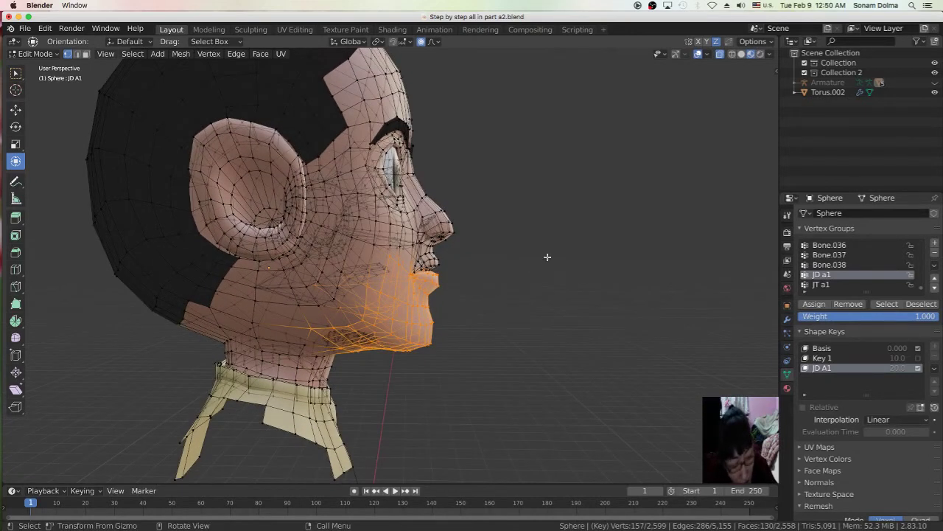
- Rotate and move the selected jaw down without proportional editing to open the mouth in the JD A1 shape key
key(r)
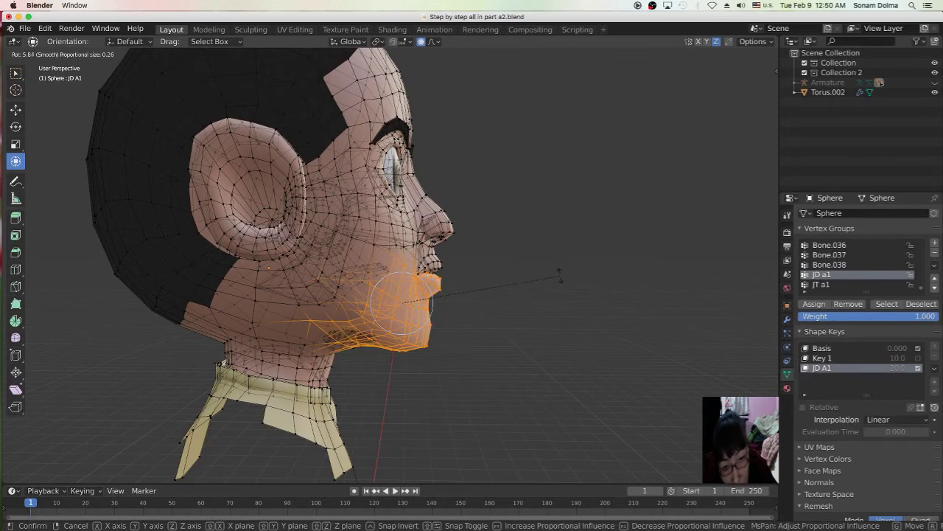
click(561, 276)
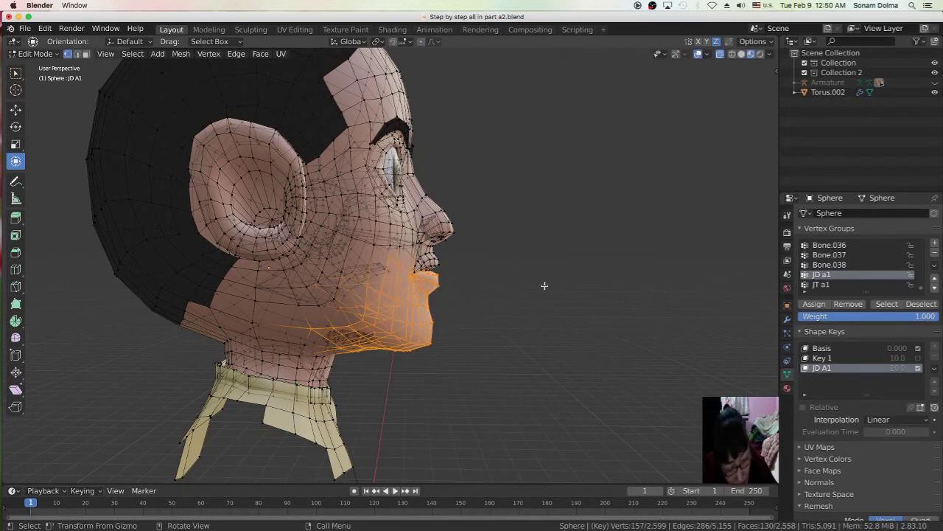
key(r)
click(552, 297)
key(g)
right_click(512, 301)
key(g)
right_click(536, 288)
key(g)
click(491, 293)
- Move and rotate the selected JD a1 jaw vertices further down, working from both side views of the head
middle_drag(491, 293, 378, 318)
middle_drag(465, 299, 457, 297)
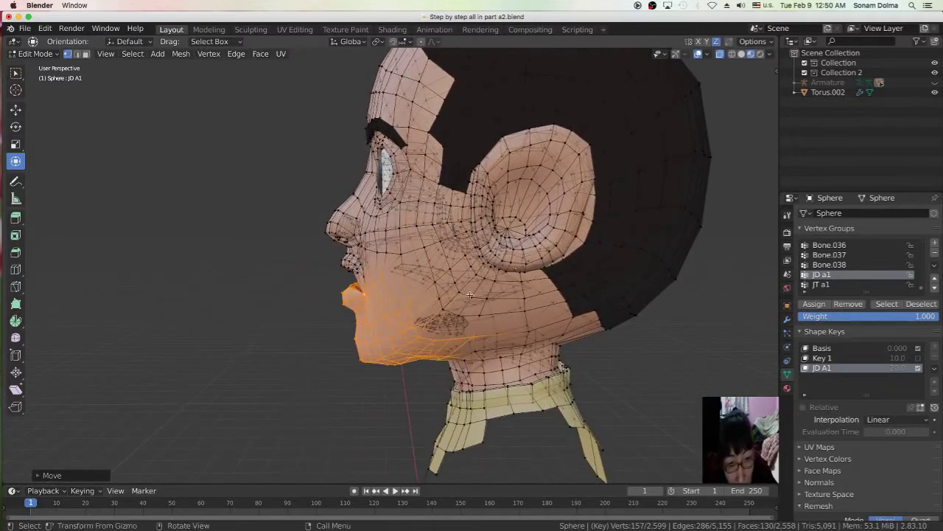
key(g)
click(462, 293)
key(g)
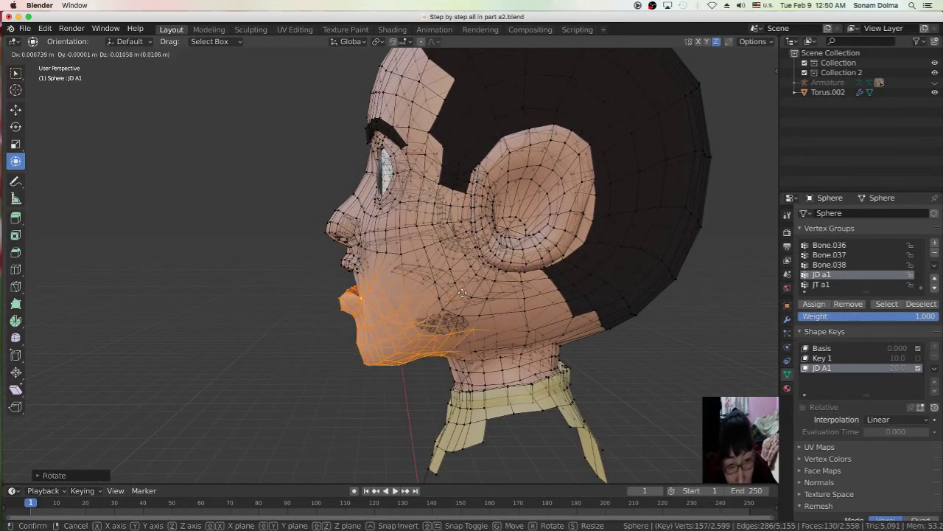
click(462, 293)
middle_drag(462, 293, 634, 302)
middle_drag(484, 334, 526, 314)
key(r)
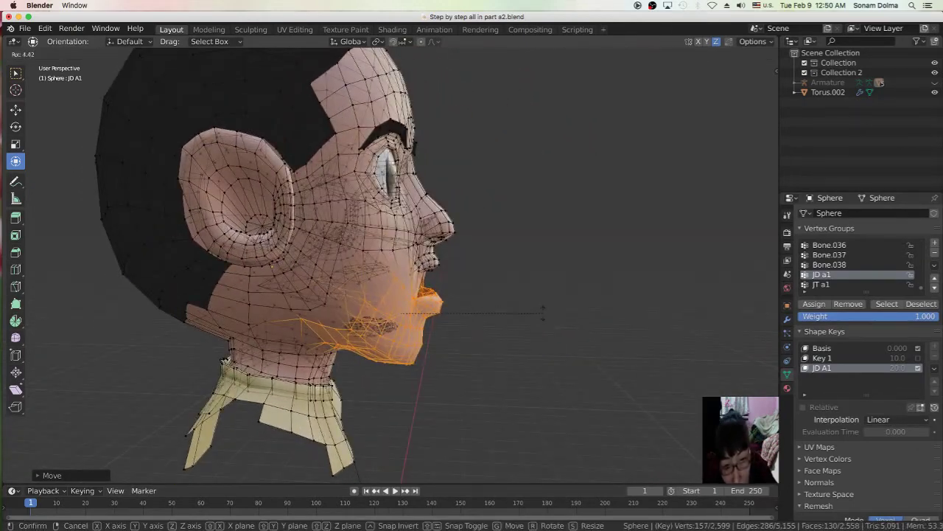
click(540, 316)
key(g)
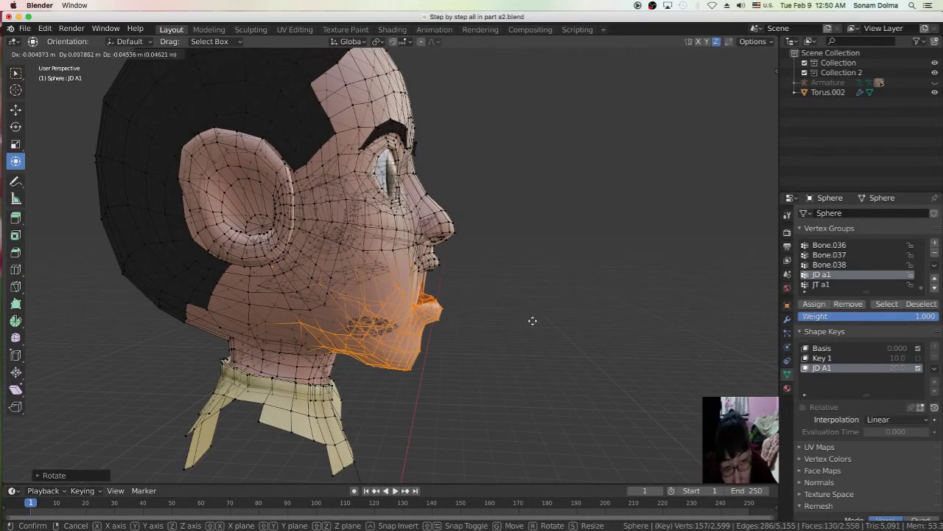
click(533, 322)
- Swing the selected jaw slightly more with small rotations and shift it back toward the neck to widen the mouth opening
middle_drag(533, 322, 530, 343)
scroll(427, 314, up, 4)
key(r)
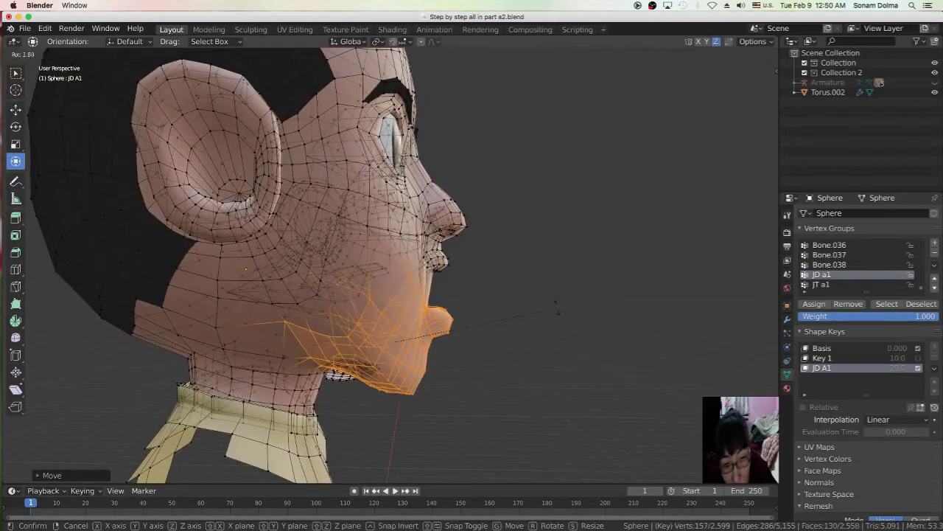
click(549, 322)
key(g)
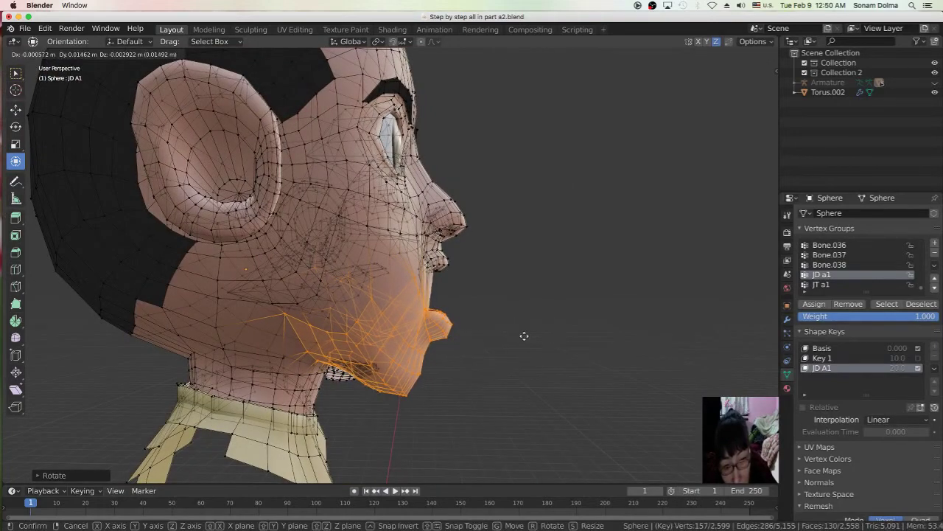
click(522, 336)
middle_drag(523, 336, 568, 348)
key(r)
click(572, 336)
key(g)
click(563, 344)
- Give the jaw selection a final small rotation and downward move from a closer angle on the open mouth
middle_drag(573, 345, 625, 344)
scroll(505, 351, up, 4)
scroll(505, 351, down, 2)
key(r)
click(614, 336)
key(g)
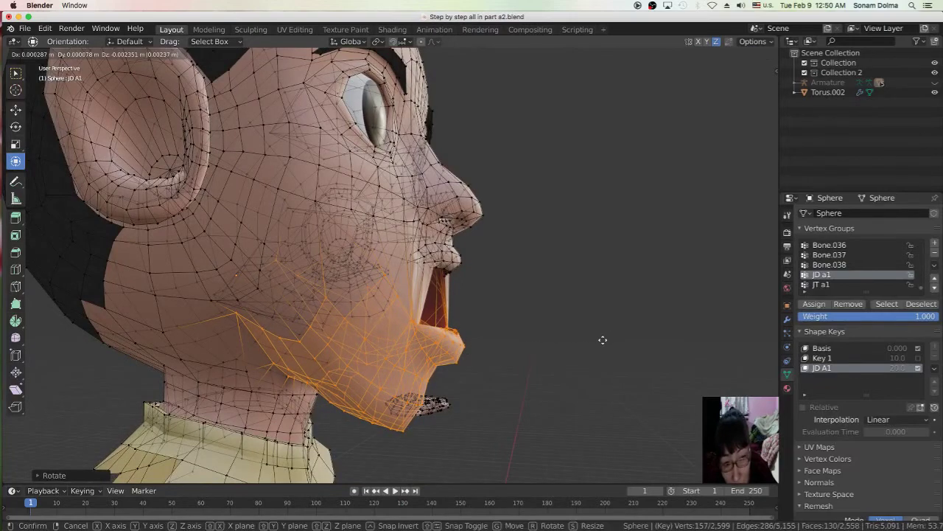
click(603, 341)
middle_drag(600, 344, 506, 344)
- Turn off X-ray display, select the four vertices at the mouth corner and raise them to round the opening
click(720, 55)
mouse_move(577, 333)
middle_down()
mouse_move(559, 336)
mouse_move(594, 342)
middle_up()
scroll(539, 364, up, 3)
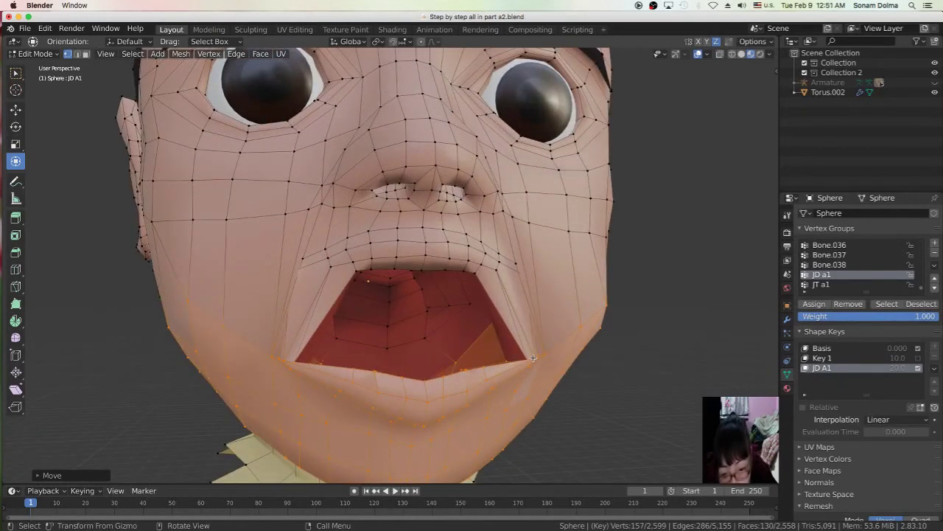
click(532, 360)
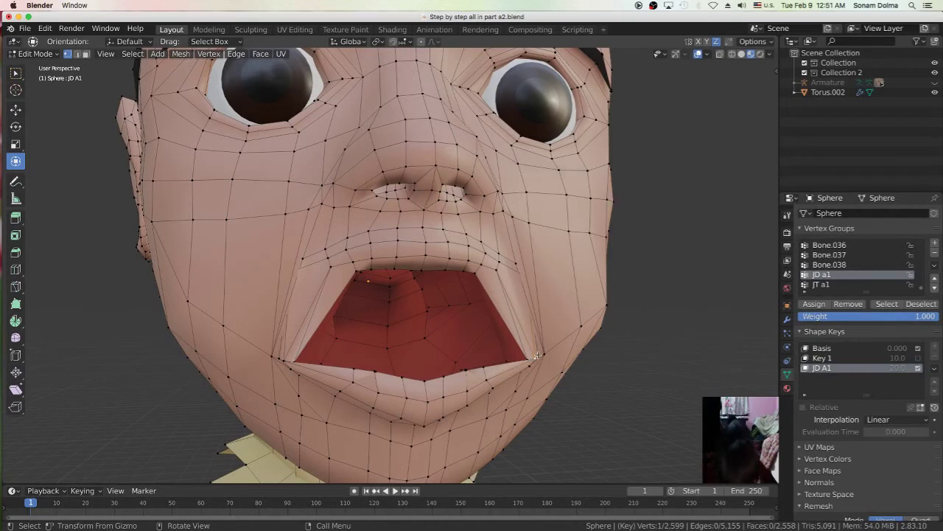
key(c)
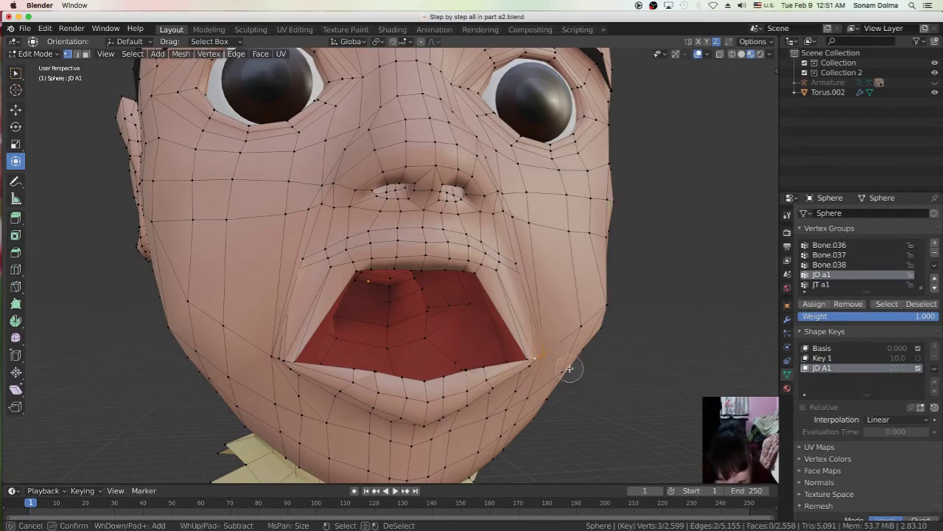
key(Escape)
key(g)
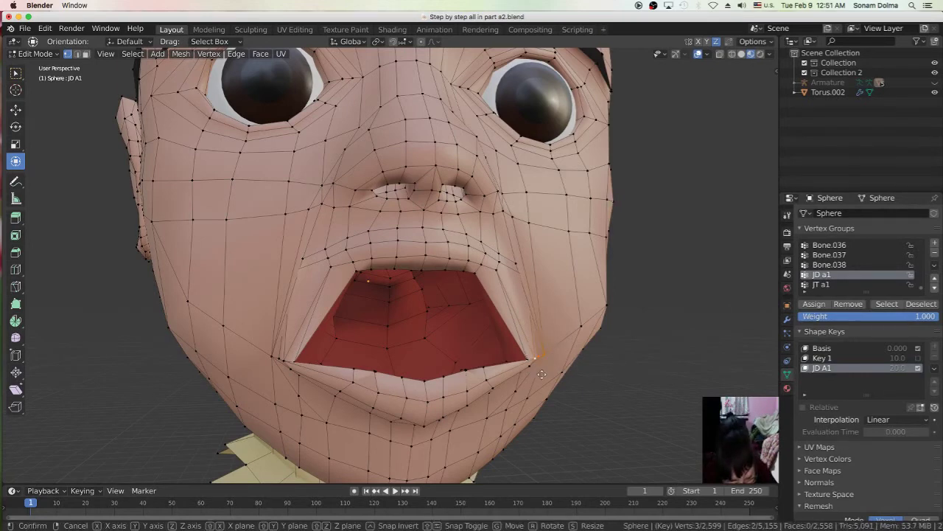
click(531, 360)
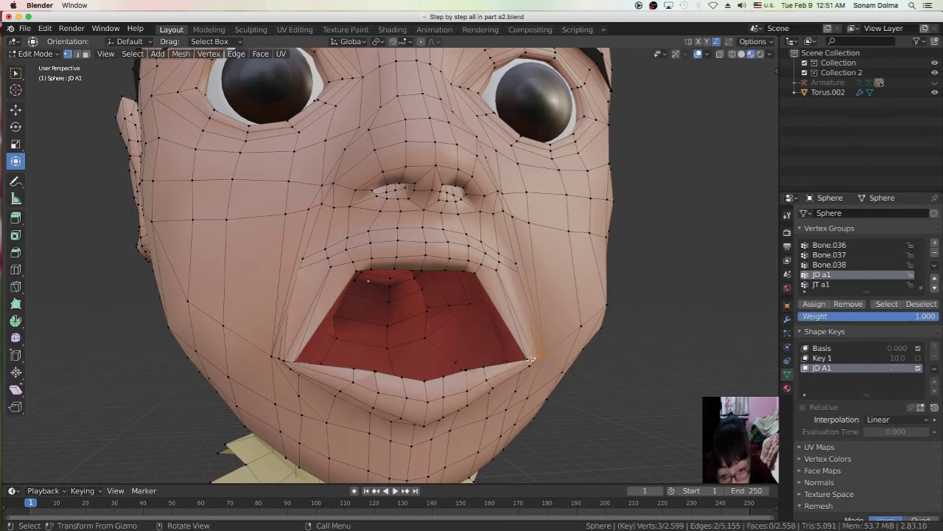
shift+click(529, 359)
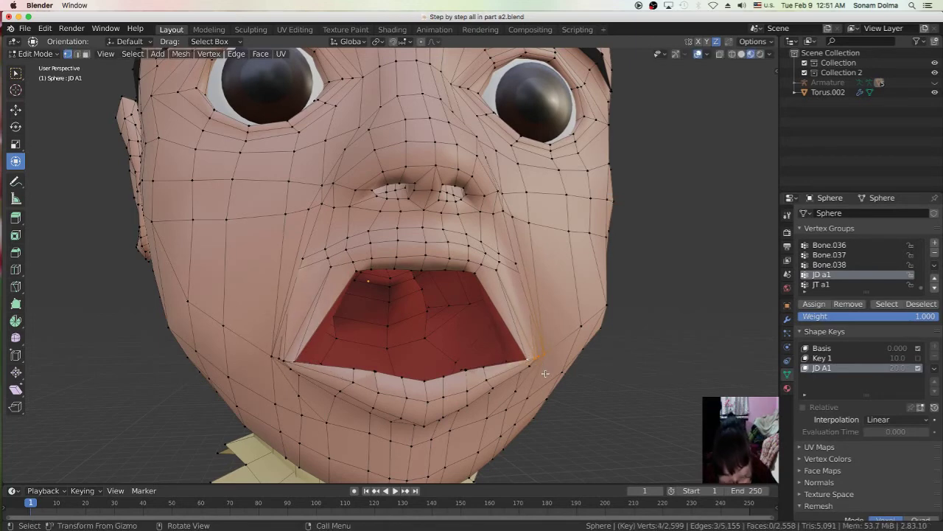
key(g)
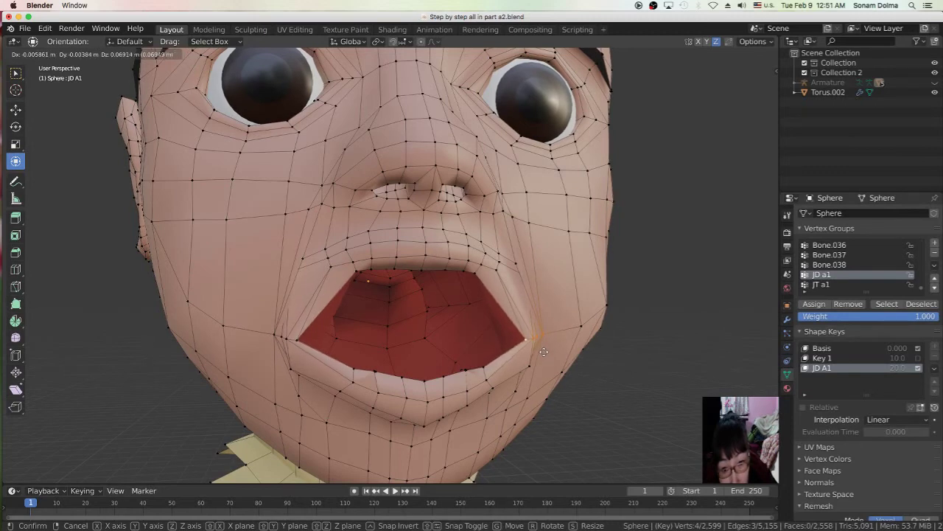
click(533, 364)
- Reposition individual vertices along the lower lip, from the mouth corner inward, to smooth the outline of the open mouth
click(532, 365)
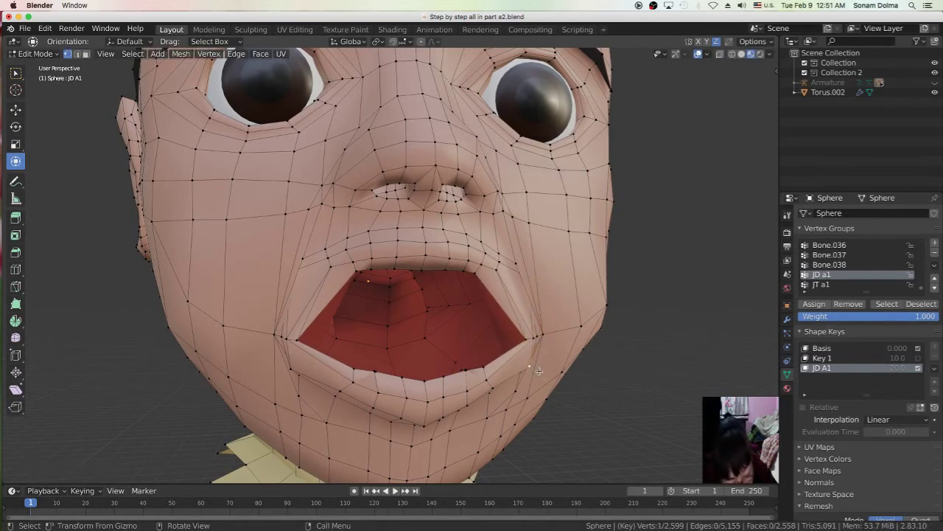
key(g)
click(533, 345)
click(532, 340)
key(g)
click(531, 339)
middle_drag(545, 363, 486, 361)
click(479, 362)
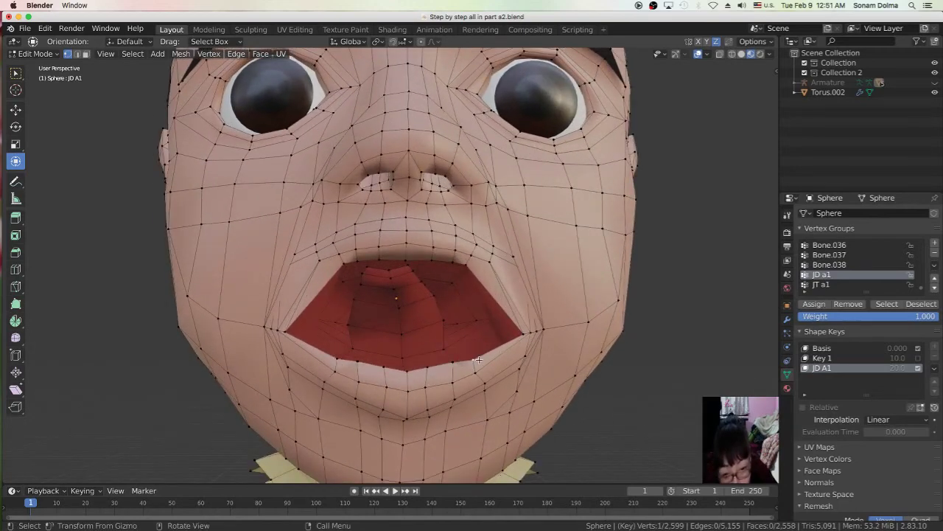
key(g)
click(474, 356)
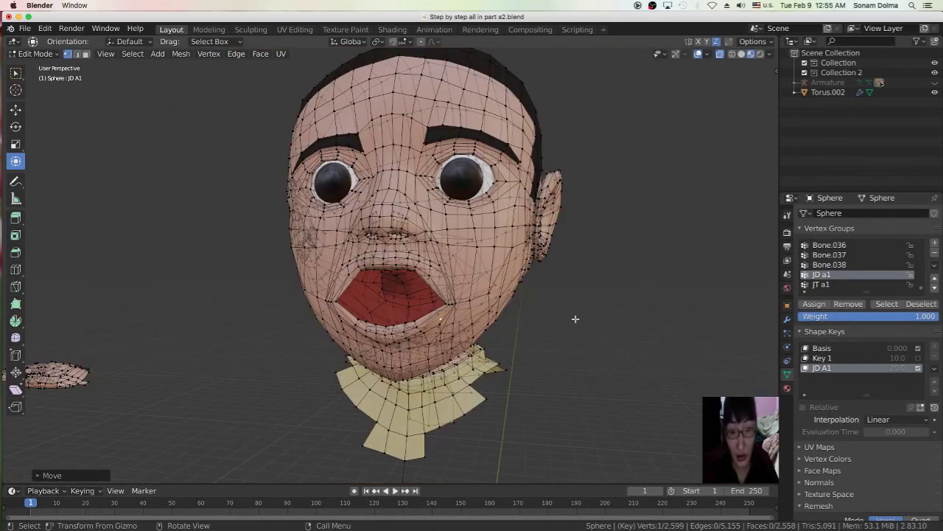
- From the side view, adjust the depth and height of the selected vertex beside the mouth corner
middle_drag(575, 320, 413, 319)
key(g)
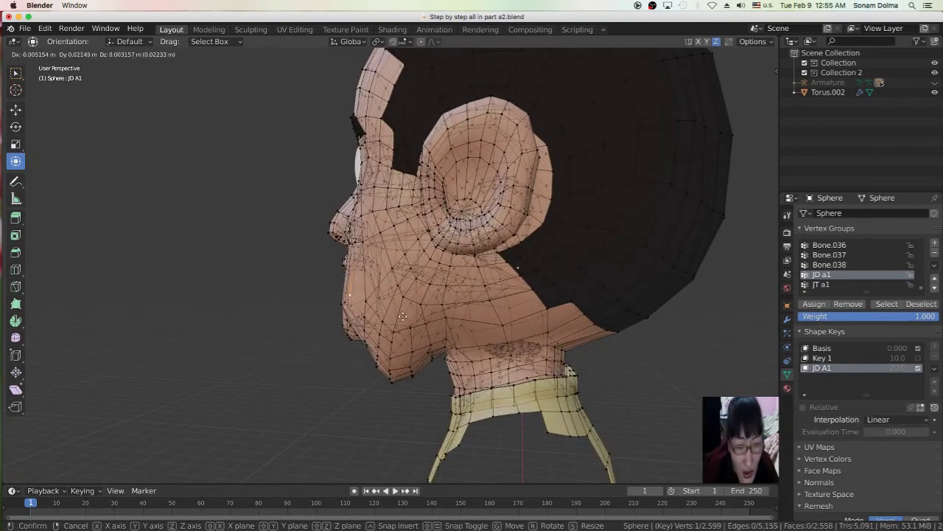
click(413, 314)
key(g)
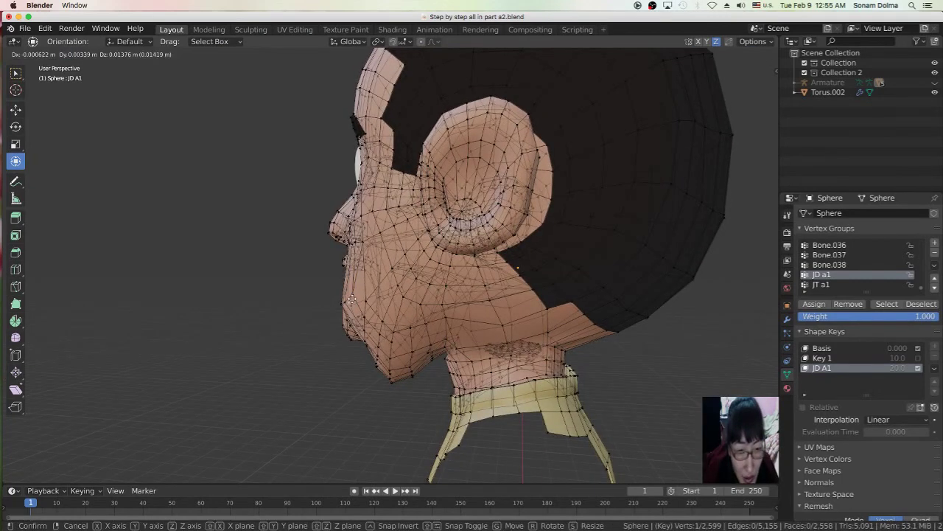
right_click(353, 299)
middle_drag(424, 300, 359, 349)
scroll(443, 308, up, 6)
key(g)
click(361, 353)
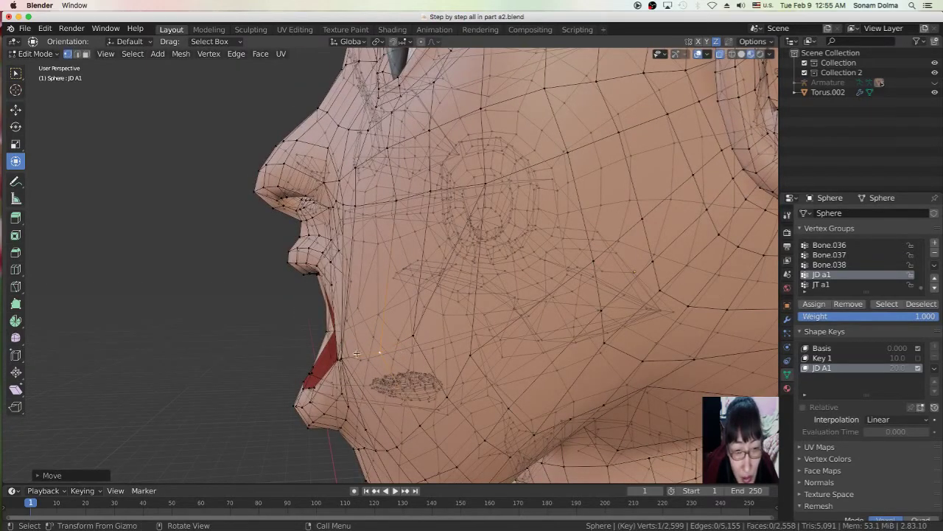
key(g)
click(362, 357)
scroll(363, 357, down, 5)
middle_drag(363, 357, 535, 348)
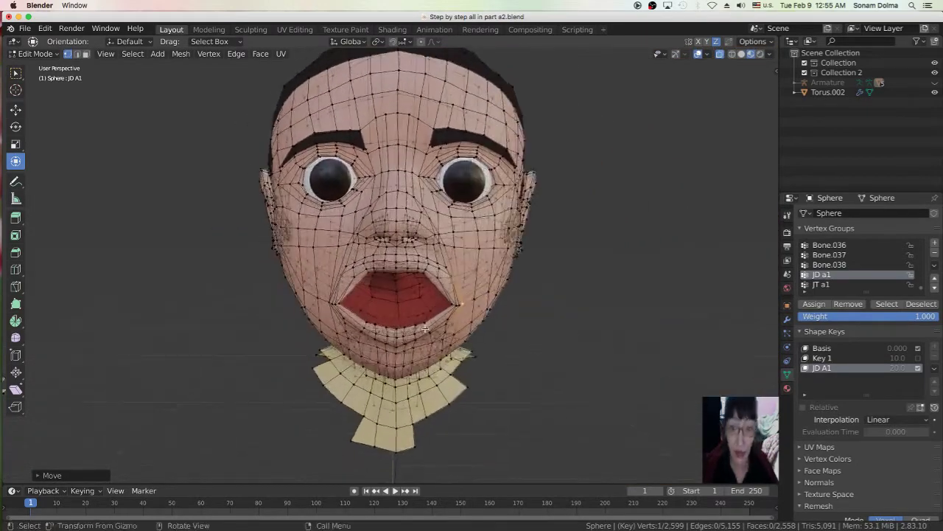
- Switch the head to Object Mode and enable Relative for its shape keys
click(33, 55)
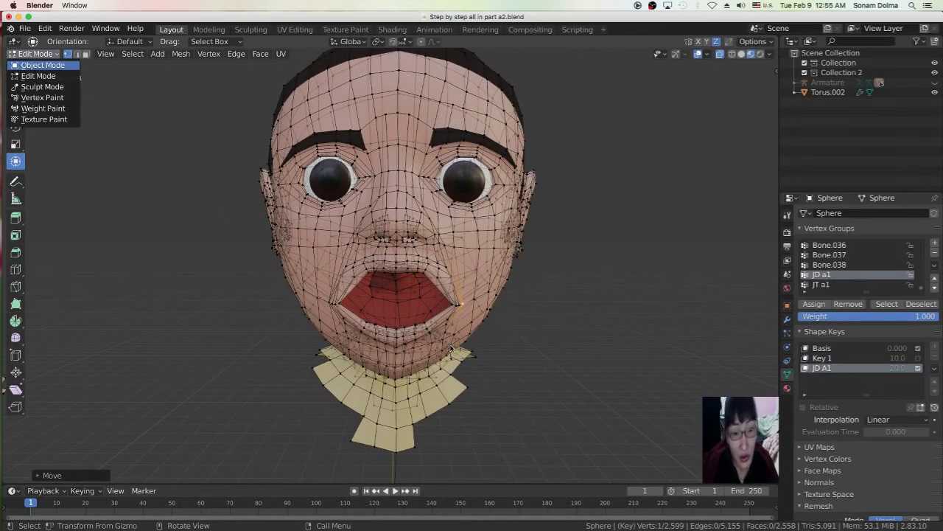
key(Return)
scroll(473, 344, up, 3)
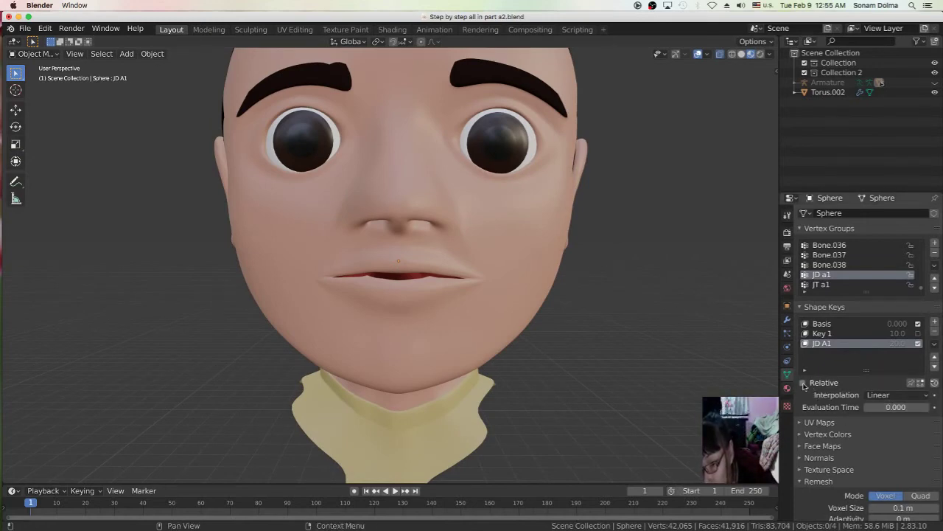
click(803, 383)
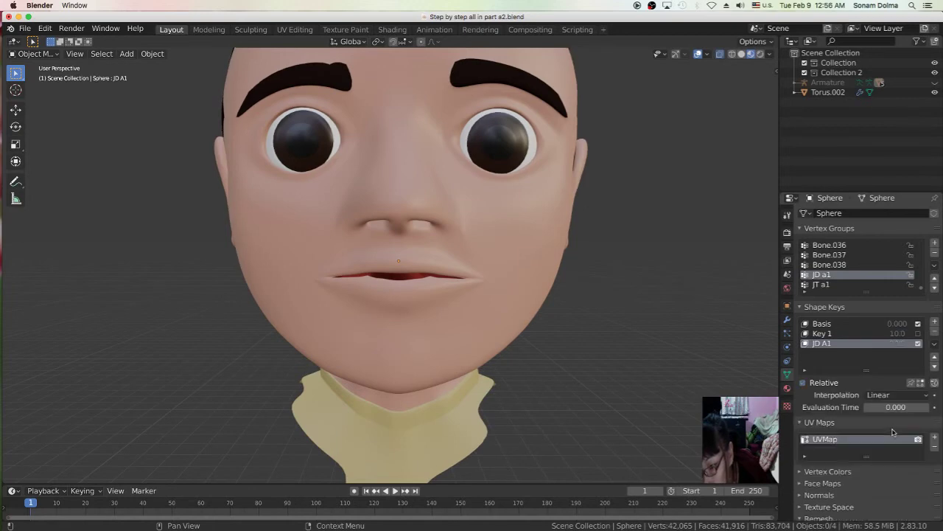
scroll(865, 436, down, 1)
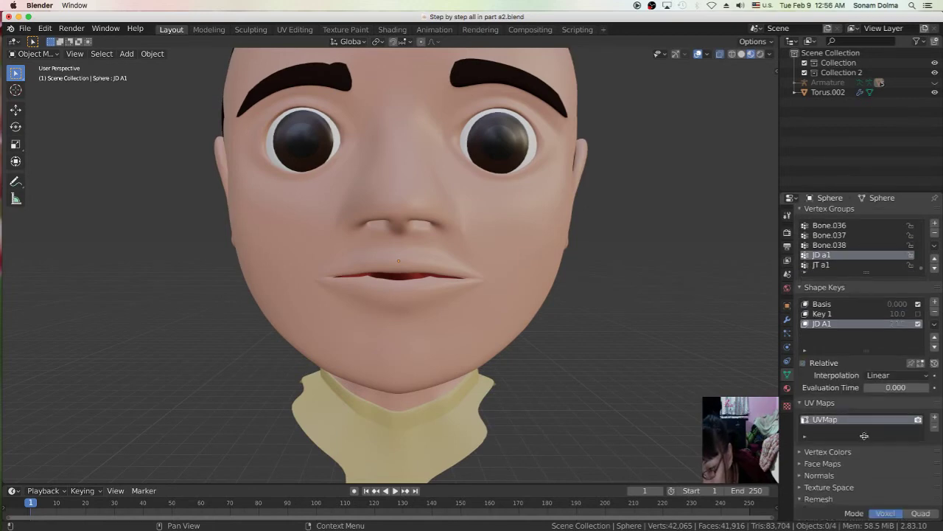
click(802, 403)
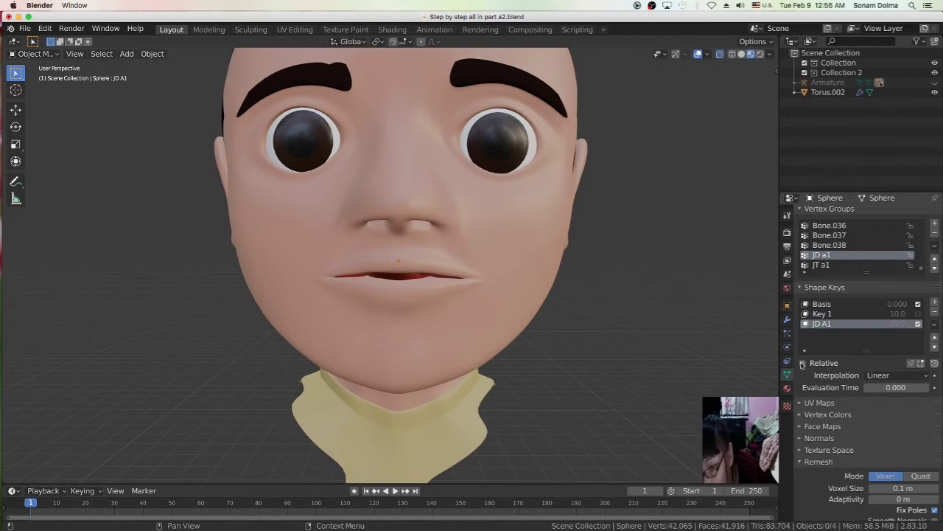
click(803, 363)
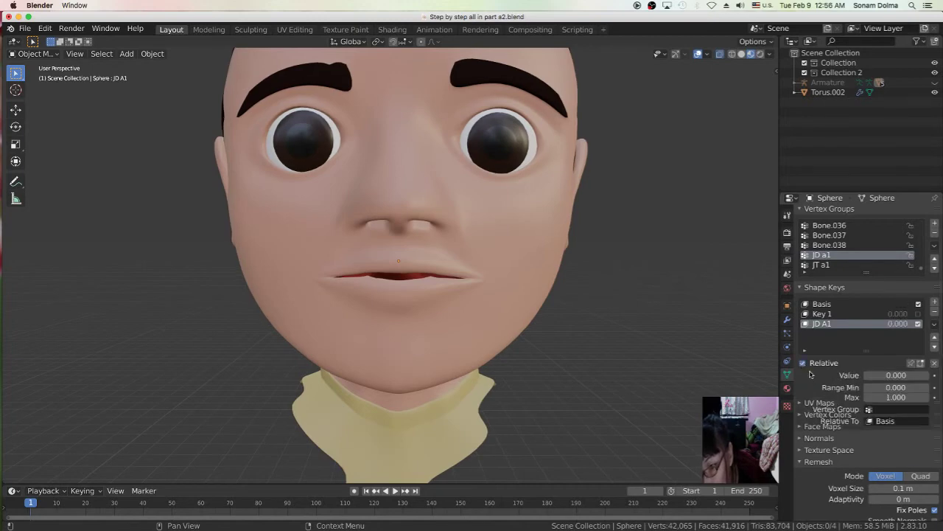
click(803, 364)
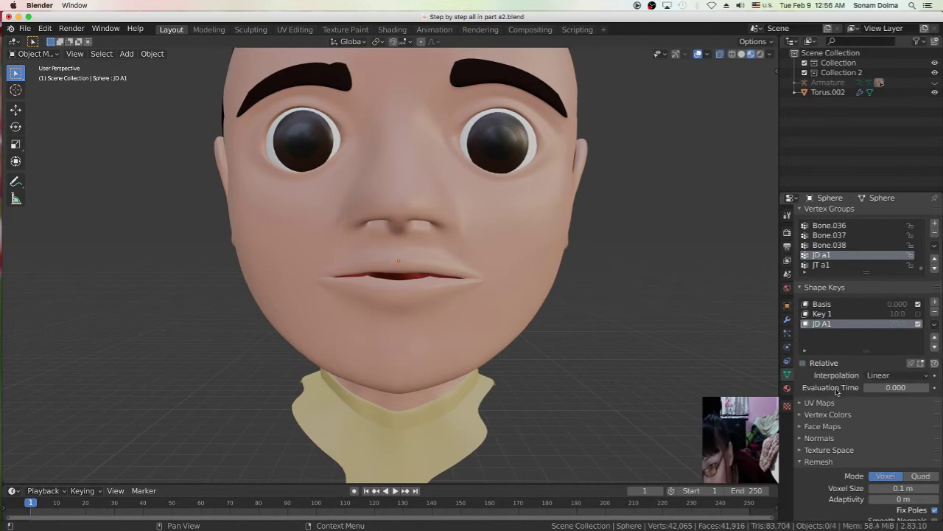
click(803, 364)
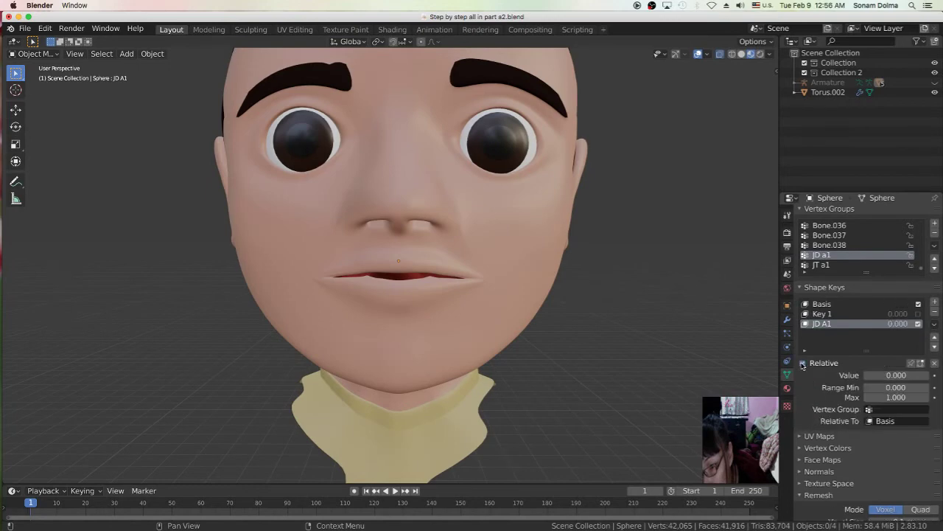
click(803, 363)
click(804, 364)
- Assign the JD a1 vertex group to the JD A1 shape key
click(895, 409)
scroll(868, 437, down, 20)
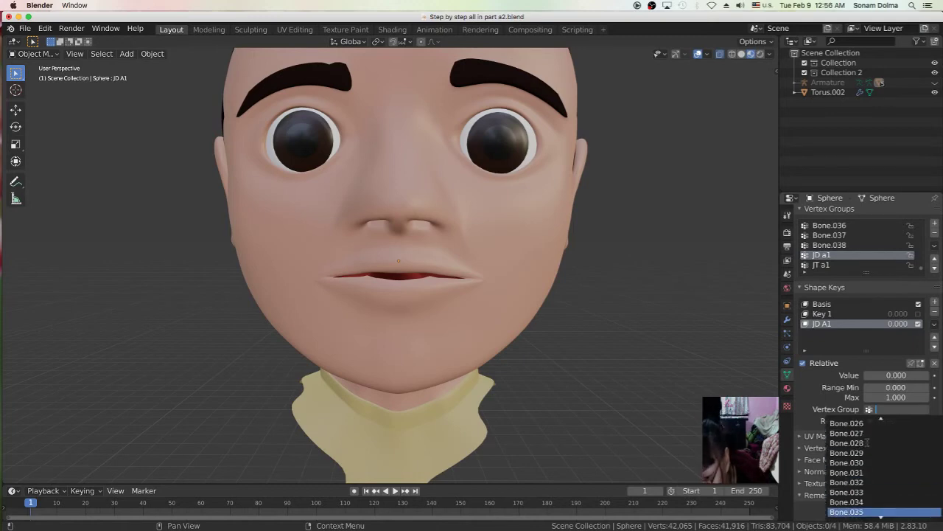
scroll(868, 436, down, 12)
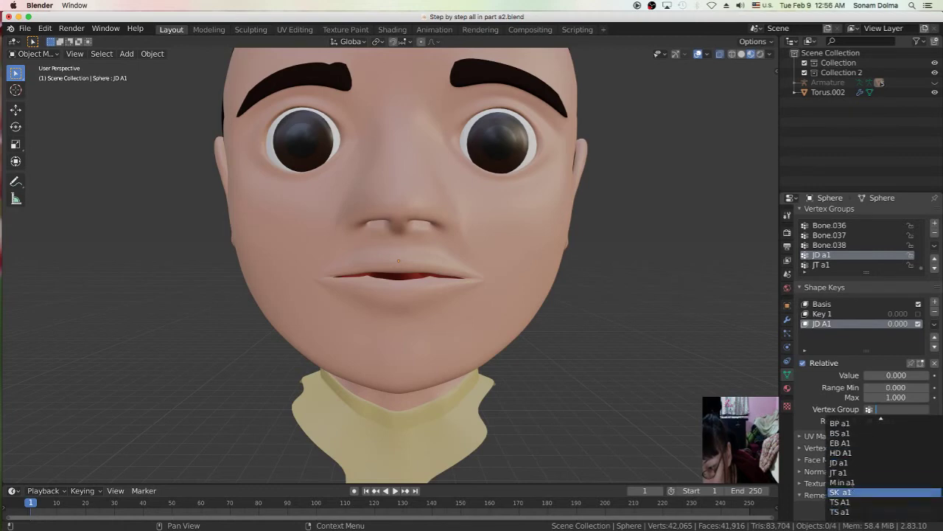
click(859, 463)
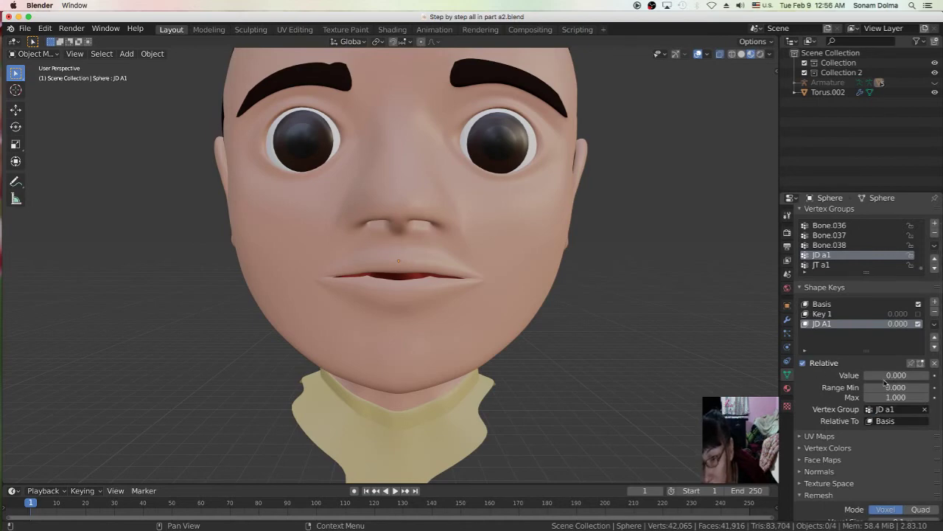
- Test the JD A1 mouth opening by raising the shape key's value and lowering it in stages to 0.333
drag(928, 381, 939, 383)
scroll(673, 364, down, 4)
middle_drag(569, 337, 596, 337)
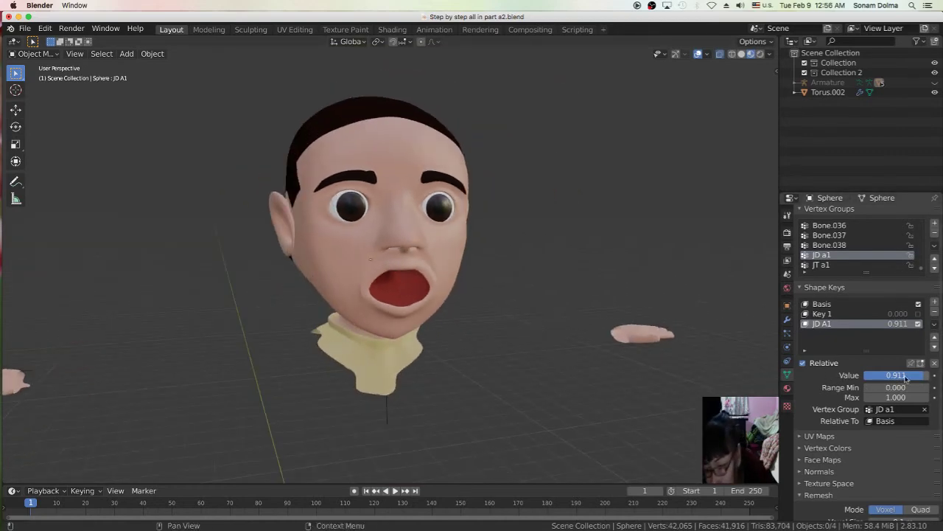
drag(885, 381, 878, 378)
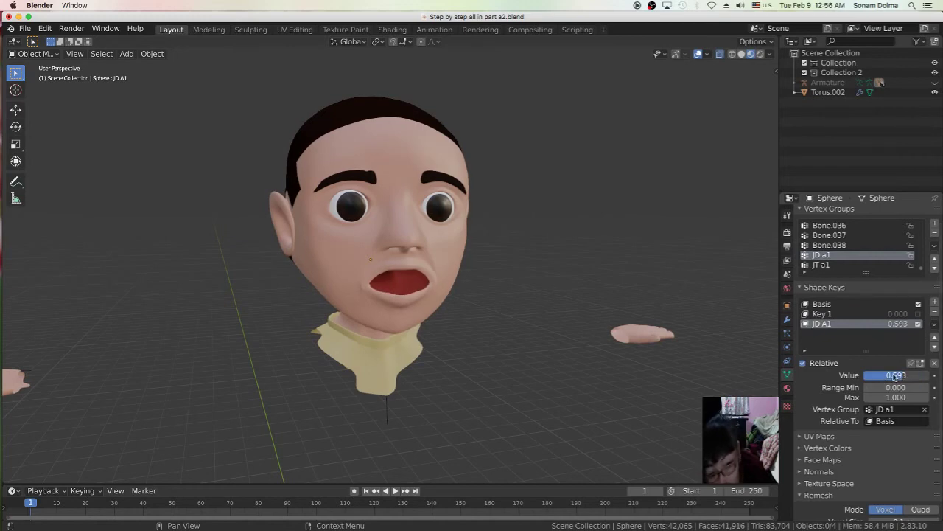
drag(890, 377, 883, 377)
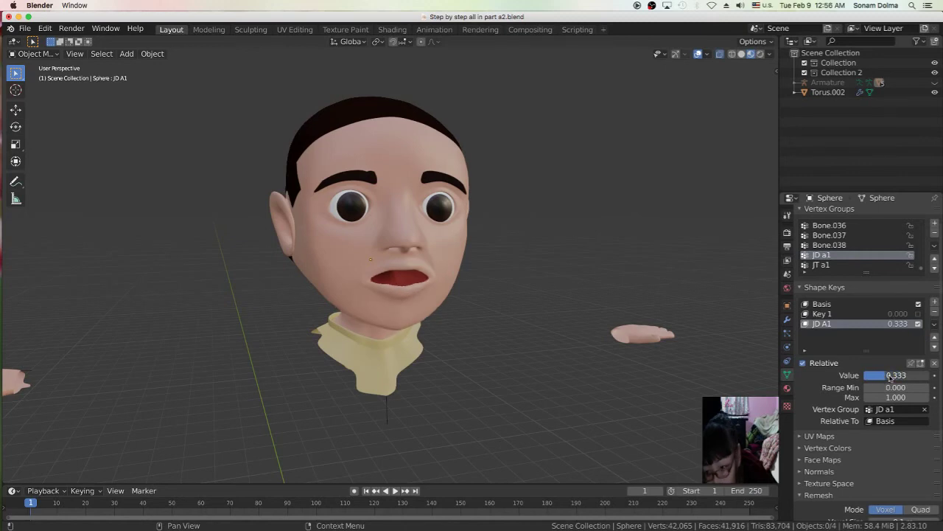
- Test the JD A1 mouth opening at 0.444, closing it again at 0.000 and viewing the head from several angles
drag(874, 376, 877, 376)
middle_drag(634, 343, 488, 337)
scroll(553, 343, up, 5)
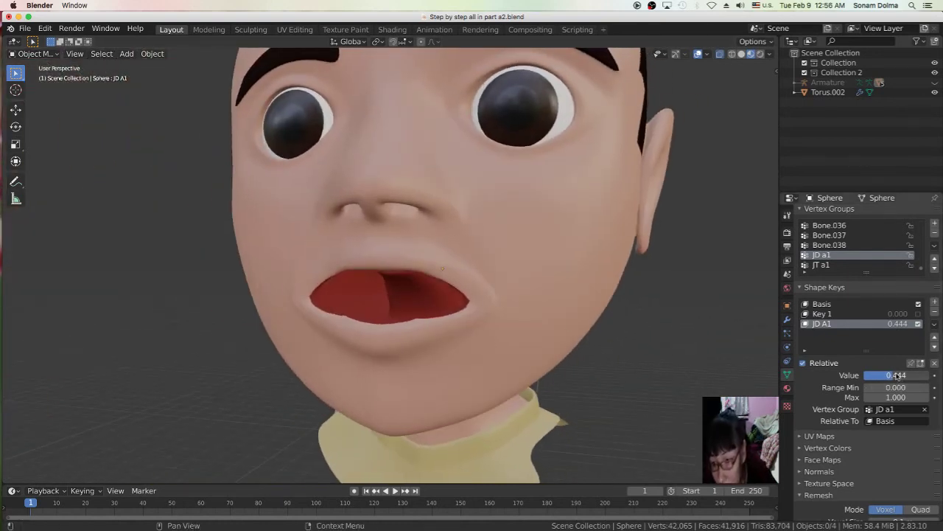
drag(873, 375, 931, 384)
drag(671, 345, 522, 316)
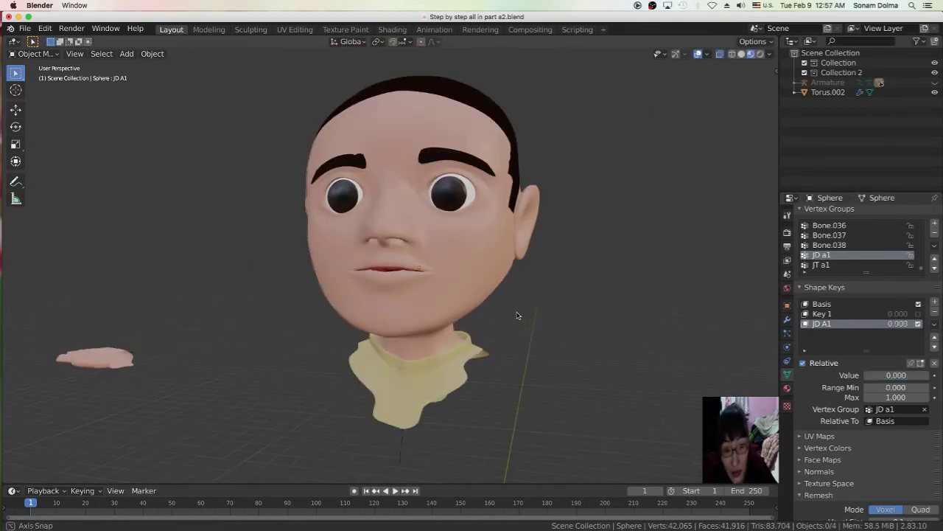
middle_drag(523, 316, 538, 322)
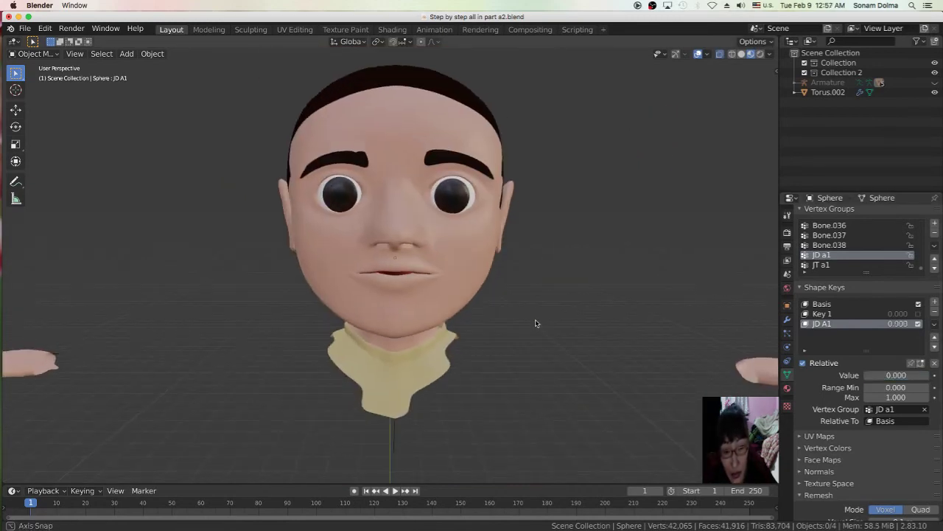
- Raise the JD A1 shape key's value to 0.511 and inspect the opened mouth up close
drag(915, 379, 922, 380)
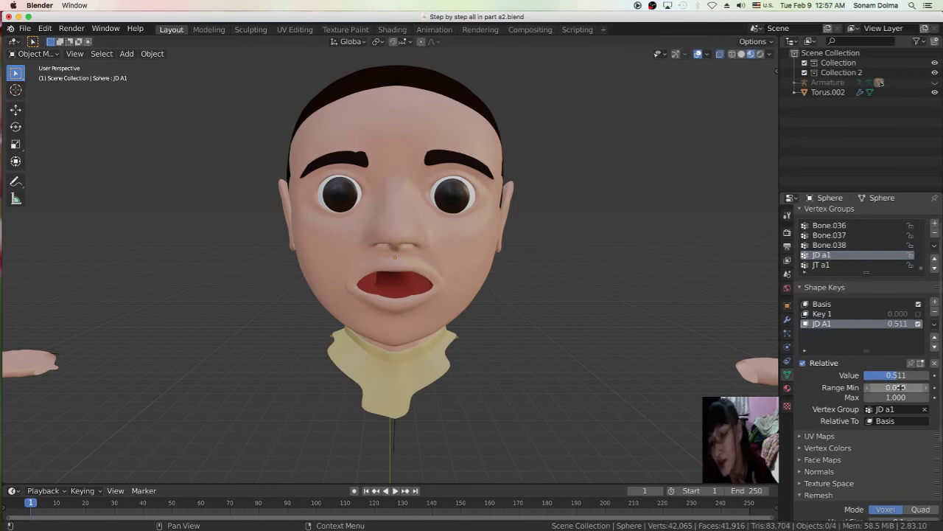
scroll(458, 311, up, 2)
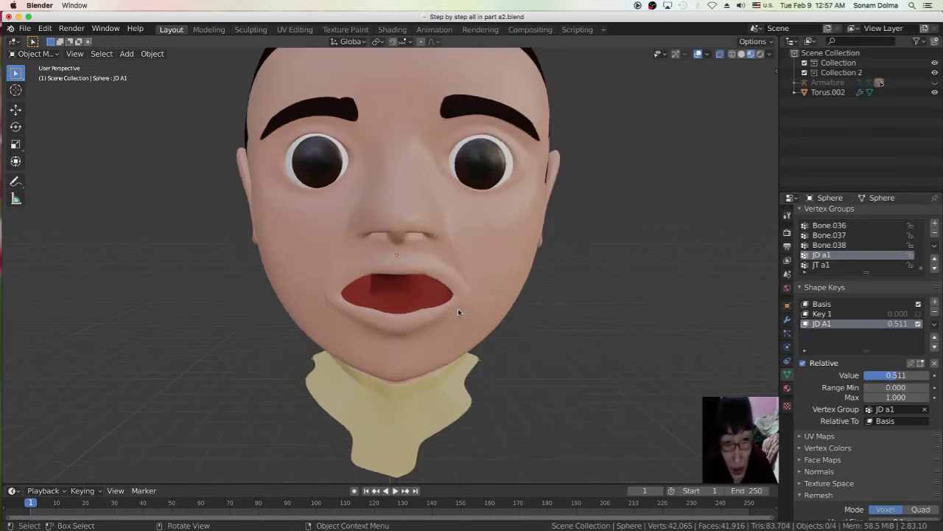
scroll(458, 312, up, 2)
middle_drag(513, 327, 406, 314)
scroll(468, 334, down, 2)
- Put the head in Edit Mode and circle-select the vertices just outside its left mouth corner
click(34, 54)
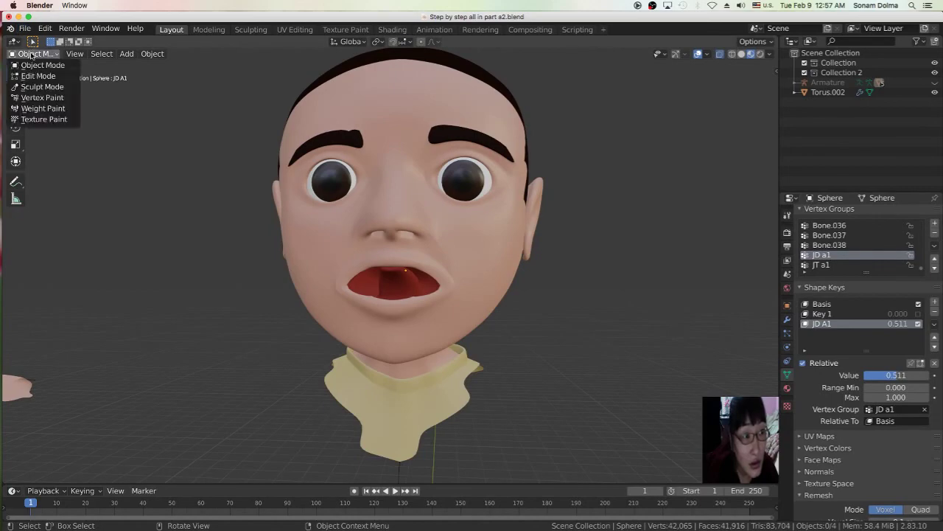
click(38, 72)
scroll(567, 363, up, 3)
middle_drag(550, 358, 488, 337)
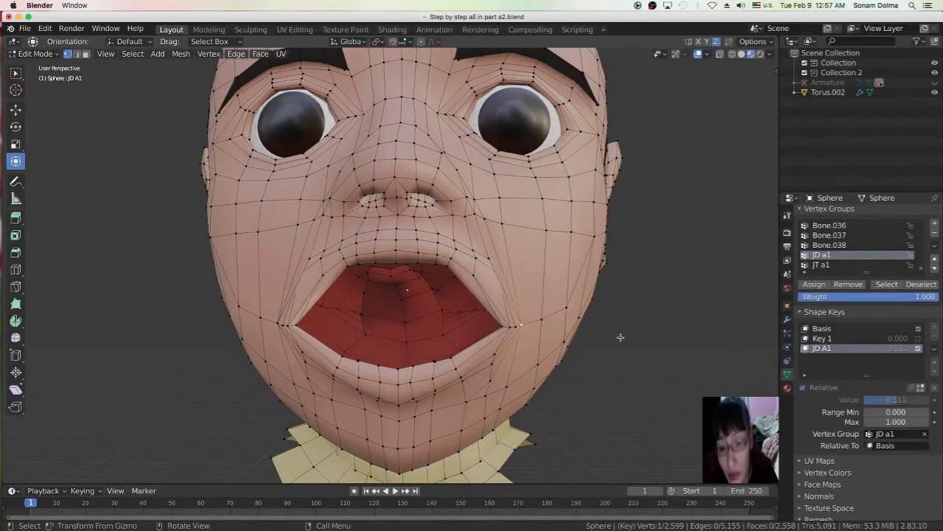
scroll(539, 333, up, 1)
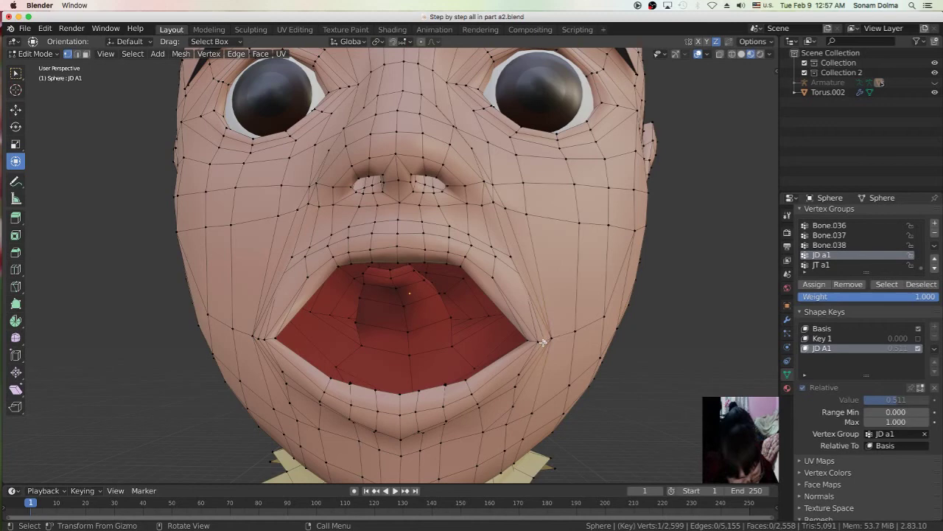
key(c)
click(542, 342)
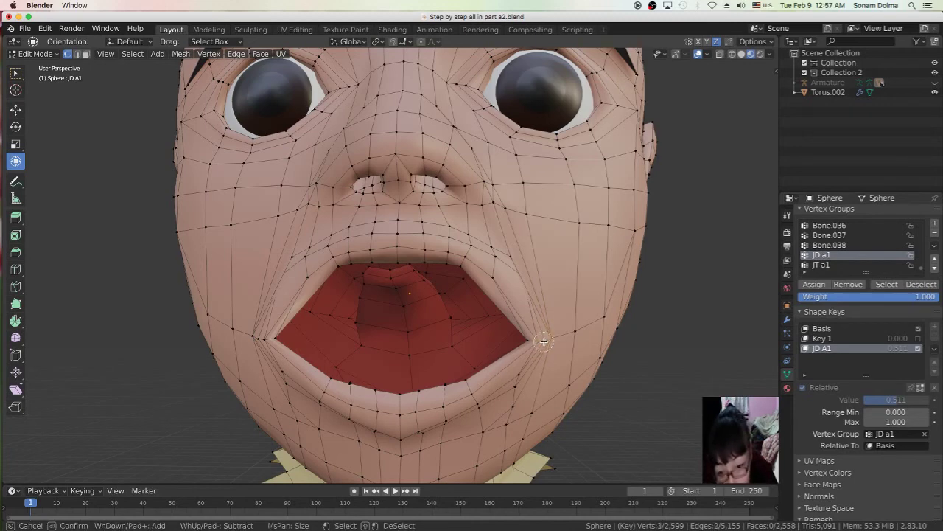
key(Escape)
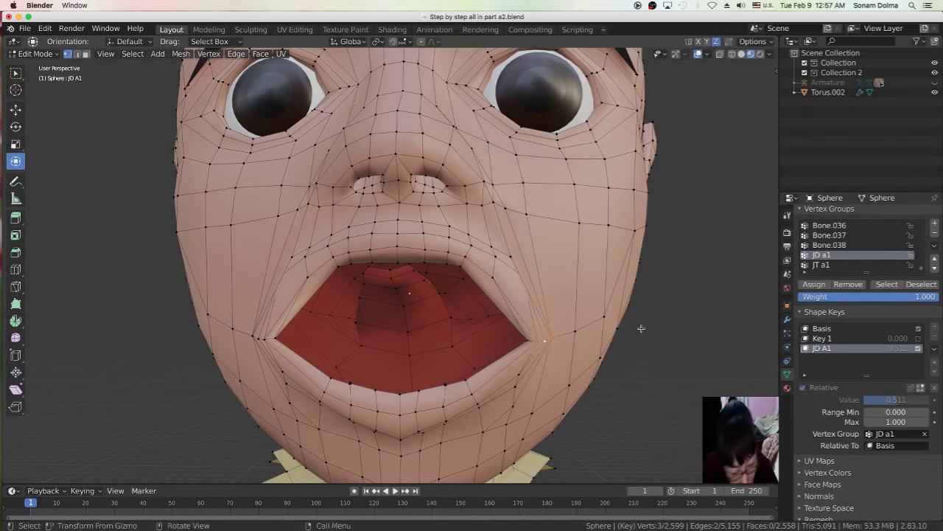
mouse_move(538, 344)
middle_down()
mouse_move(589, 327)
mouse_move(542, 335)
middle_up()
- Try nudging the vertices beside the head's left mouth corner inward toward the lip edge
key(g)
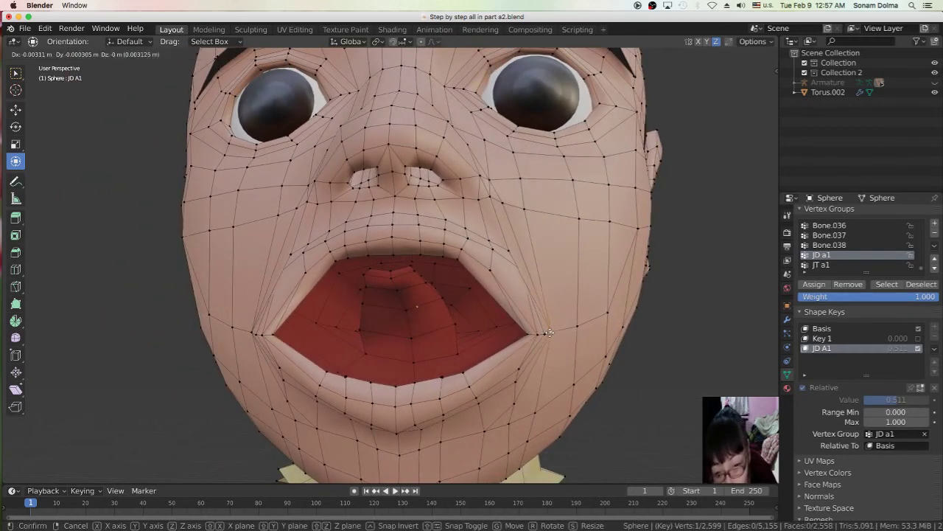
click(543, 333)
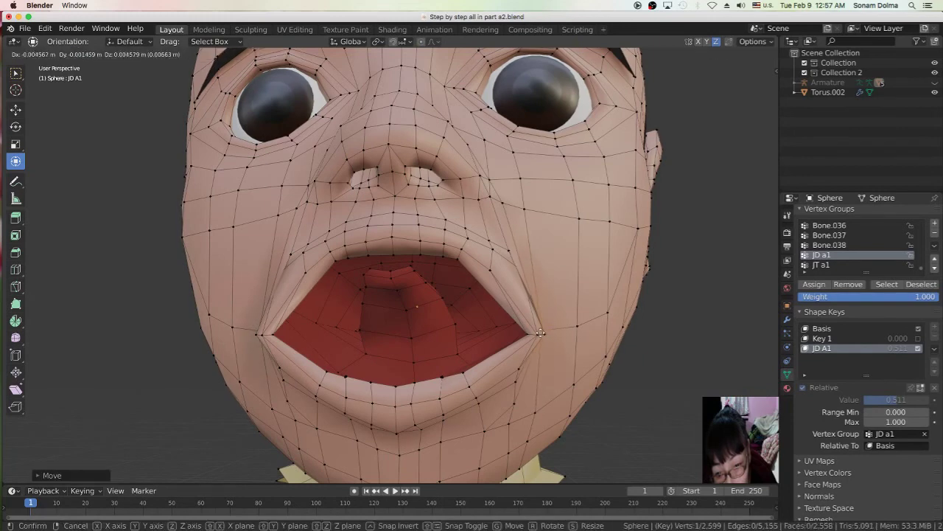
click(543, 334)
key(g)
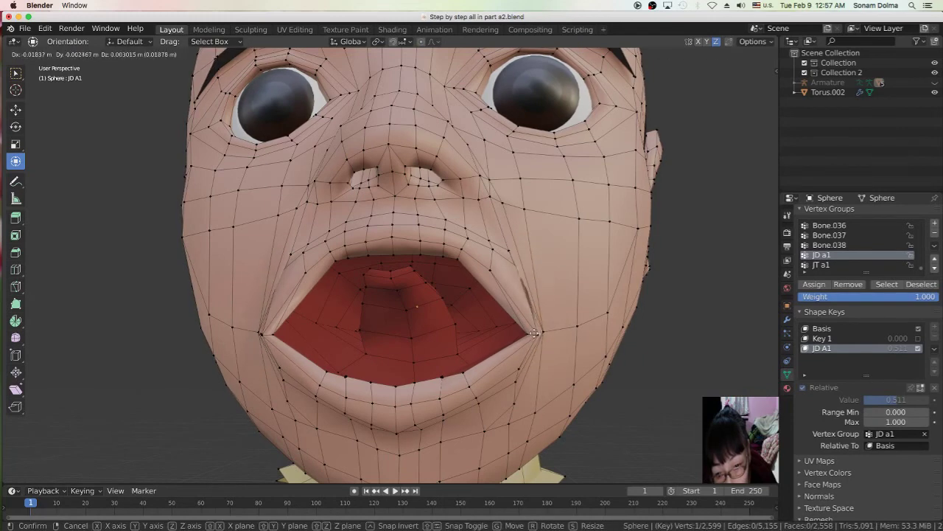
click(534, 333)
click(537, 334)
key(g)
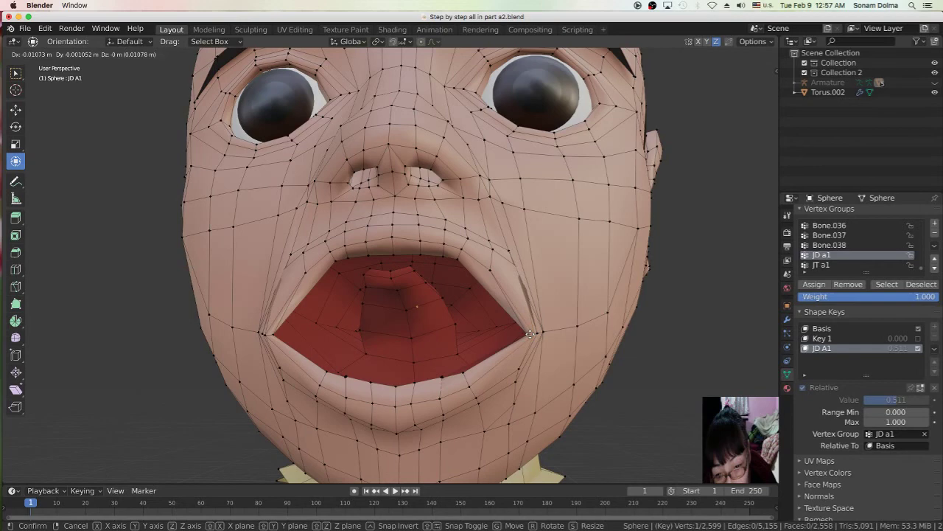
click(535, 333)
middle_drag(536, 332, 555, 334)
scroll(558, 333, down, 1)
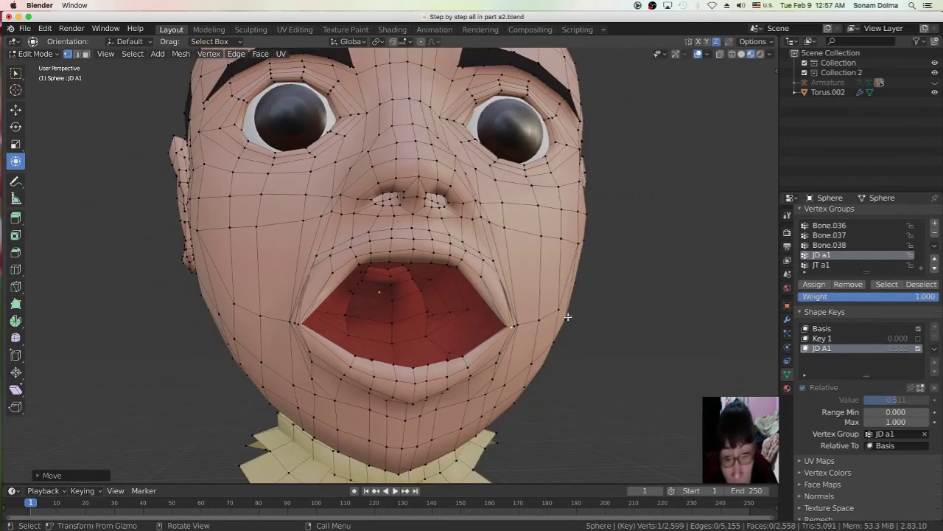
scroll(568, 317, up, 2)
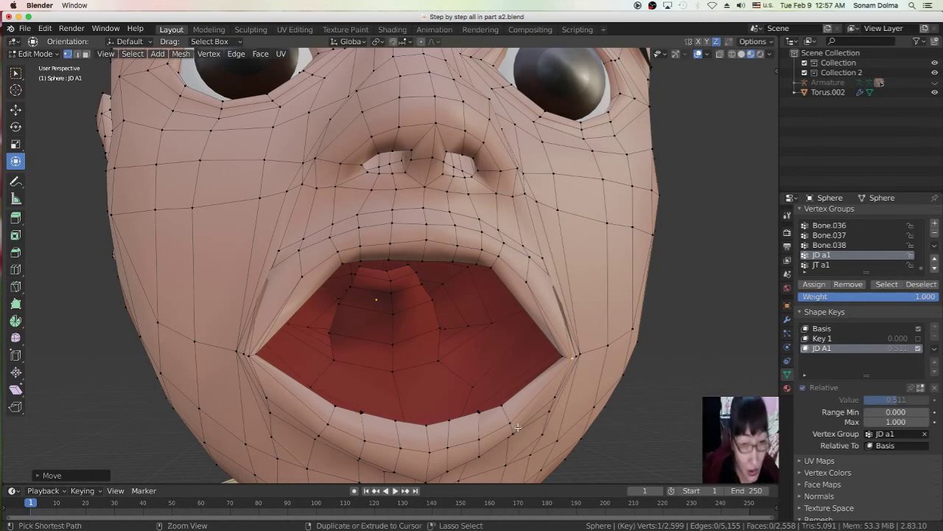
- Undo the vertex moves made beside the mouth corner
key(ctrl+z)
key(ctrl+z)
key(ctrl+z)
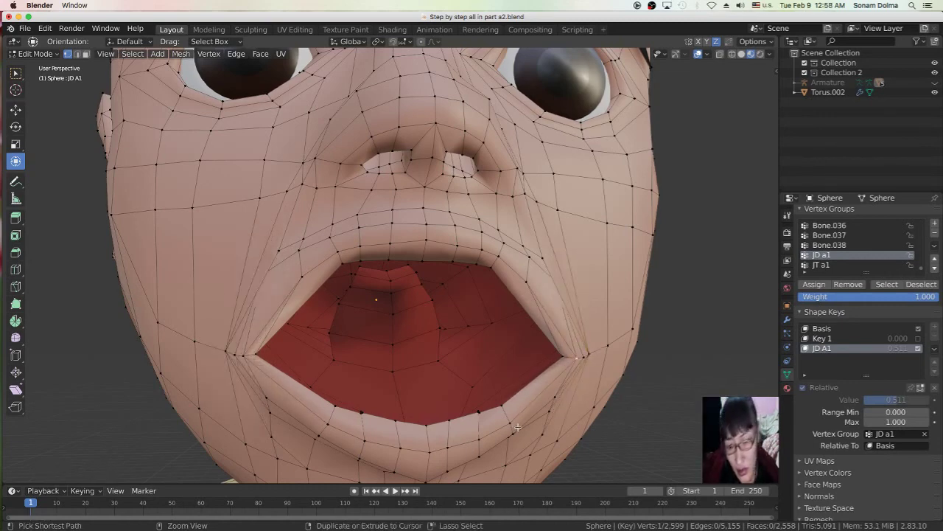
key(ctrl+z)
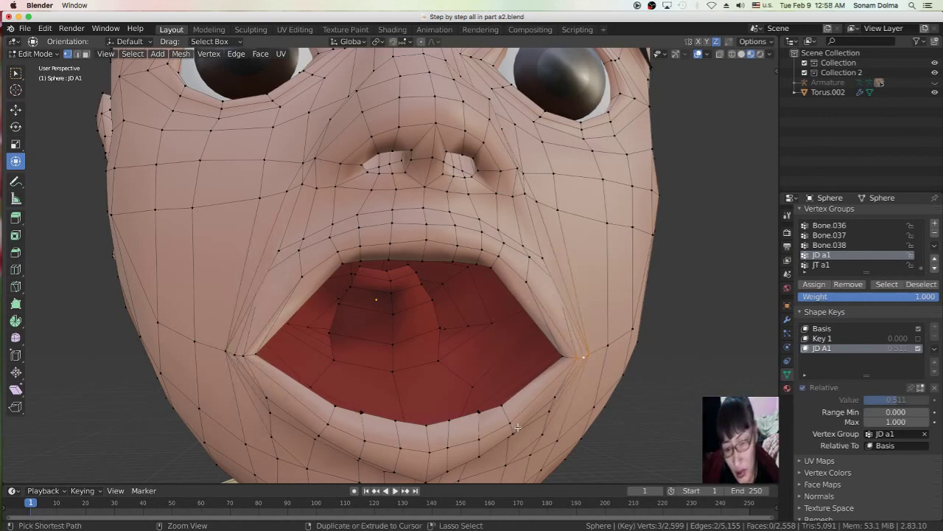
- Circle-select the vertex just outside the head's right mouth corner
middle_drag(494, 366, 322, 336)
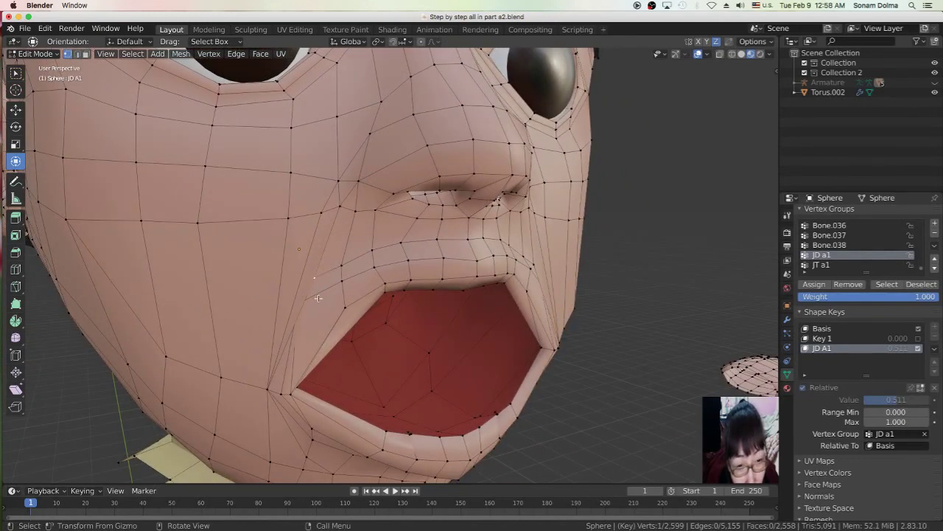
middle_drag(323, 297, 326, 303)
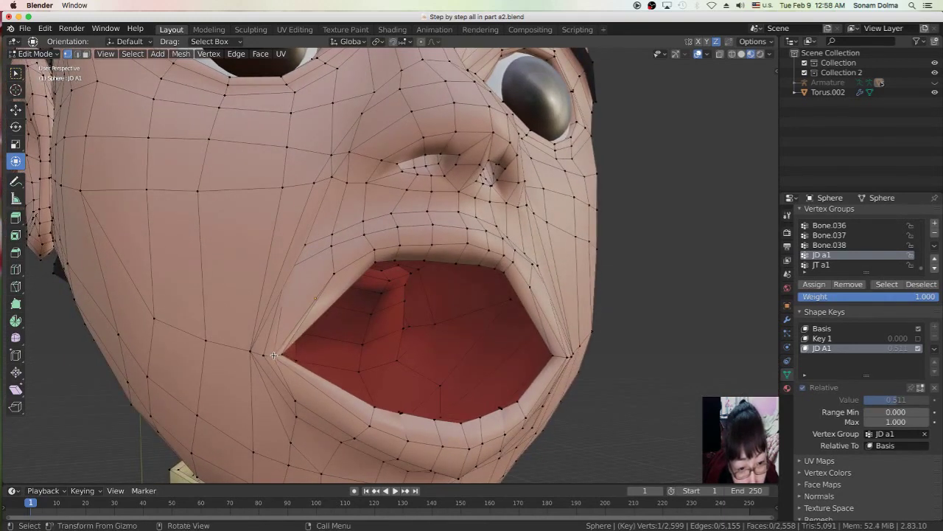
key(c)
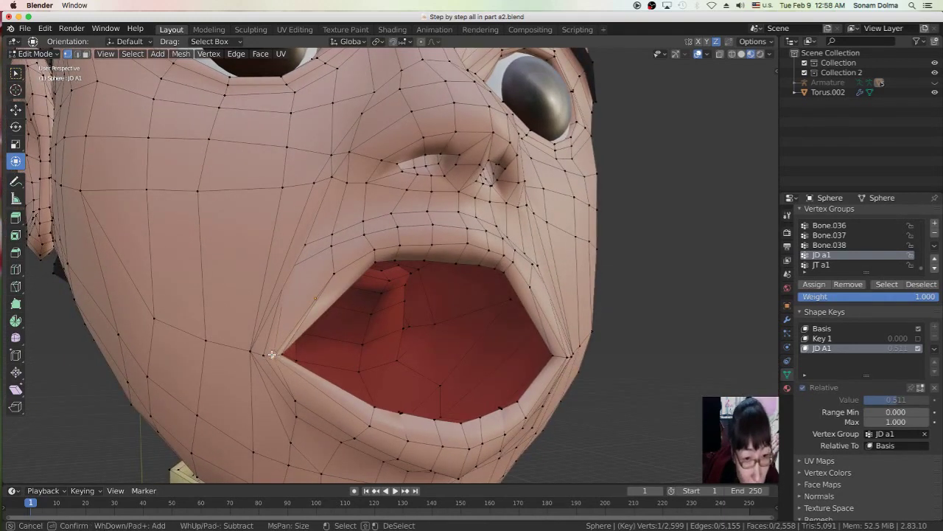
key(Escape)
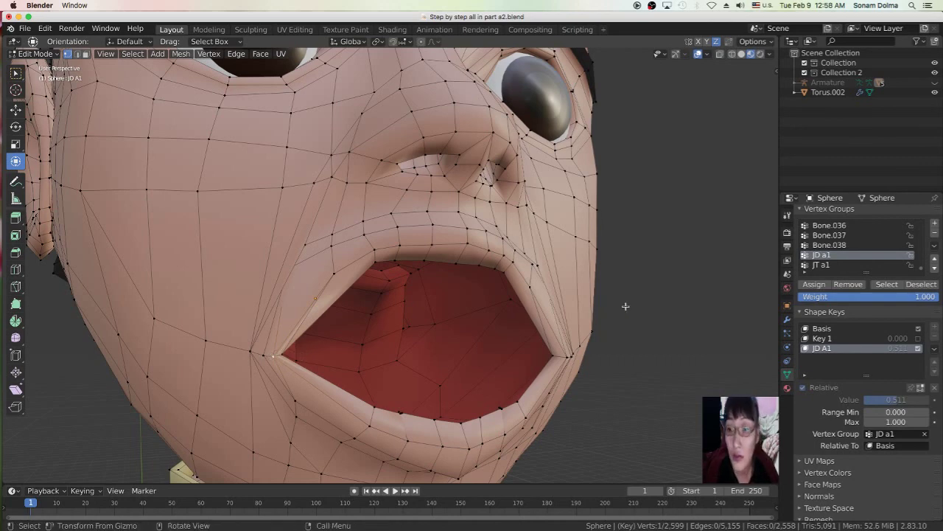
- Return the head to Object Mode and lower the JD A1 shape key's value to 0.000
click(31, 54)
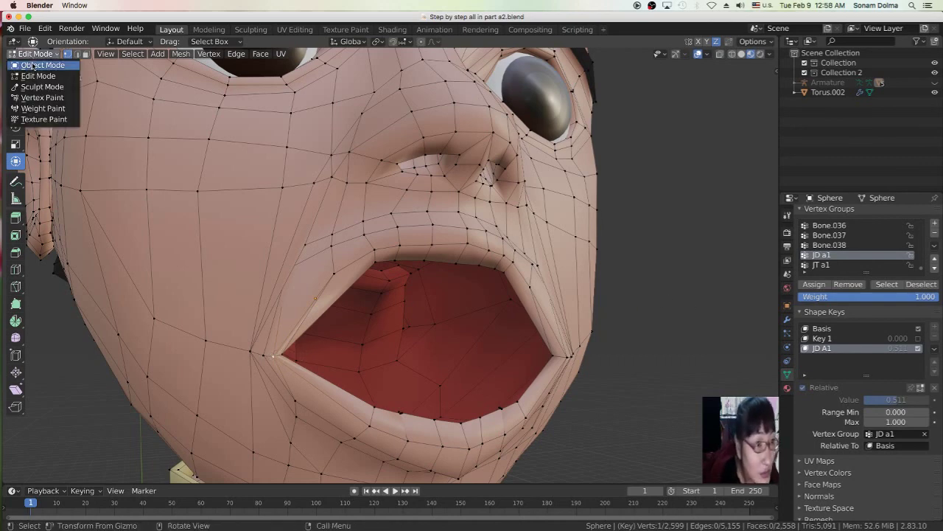
key(Tab)
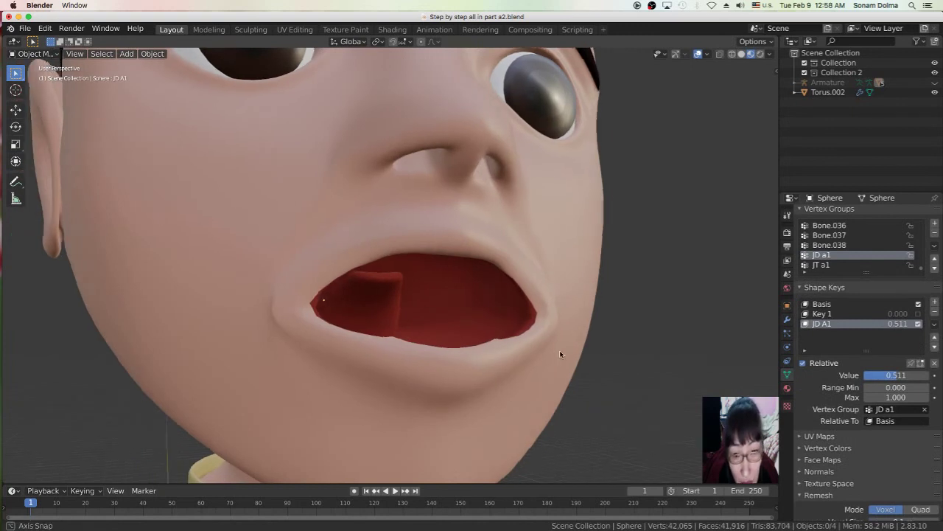
middle_drag(562, 354, 529, 353)
drag(902, 376, 899, 376)
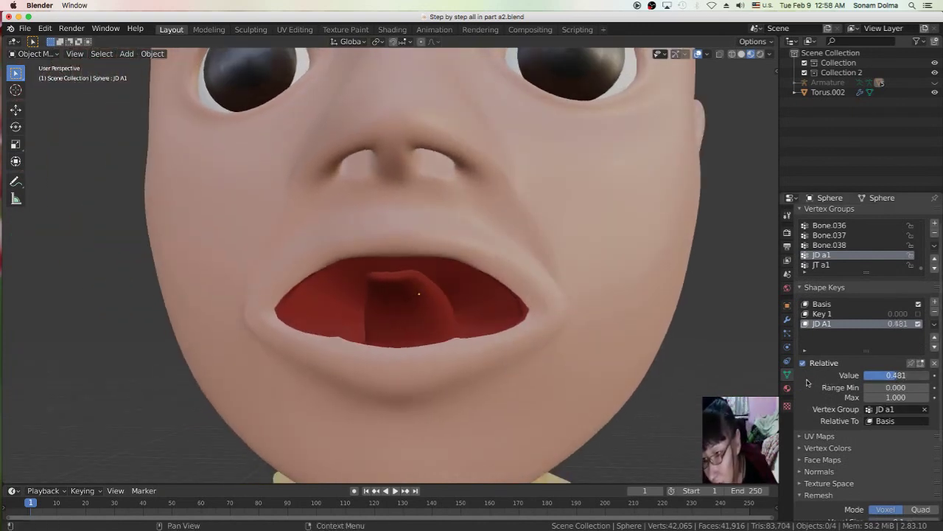
drag(798, 384, 798, 385)
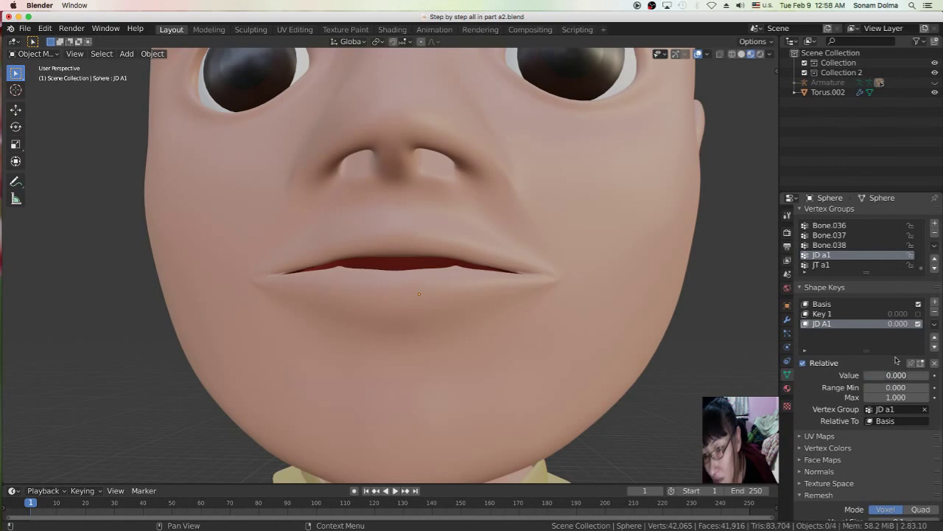
- Disable the JD A1 shape key and open the Basis shape for editing in Edit Mode
click(919, 324)
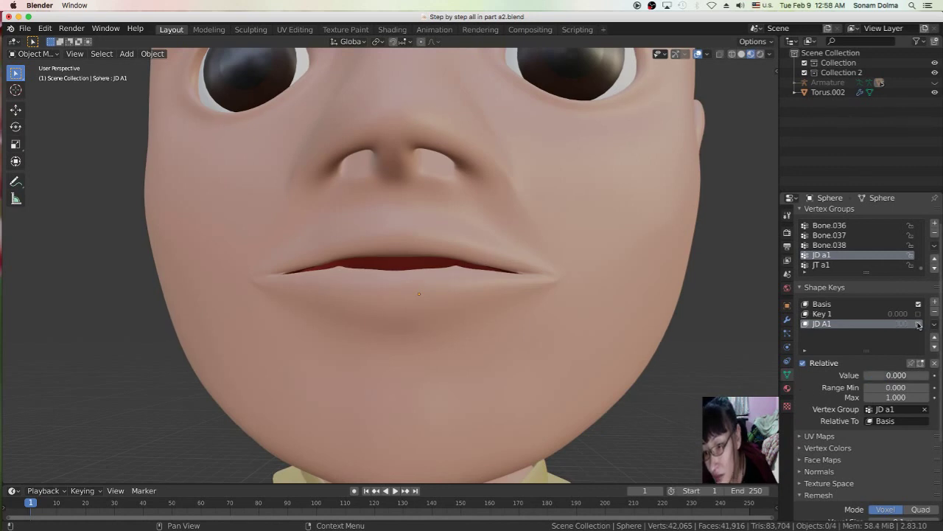
click(875, 308)
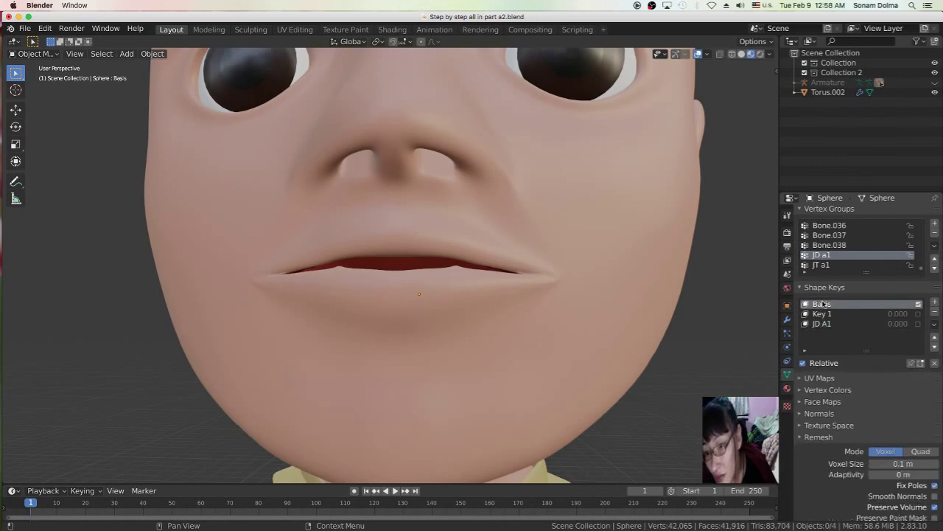
scroll(582, 285, down, 5)
scroll(582, 286, up, 5)
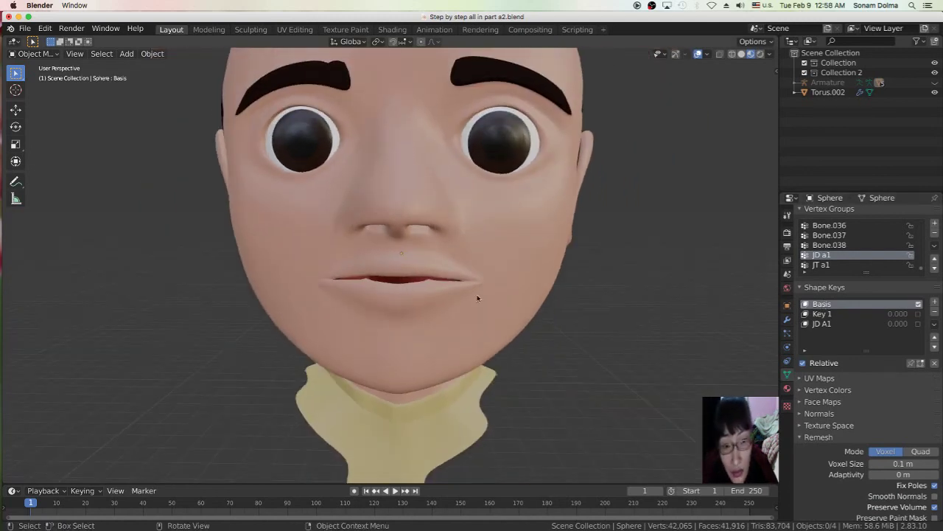
click(37, 54)
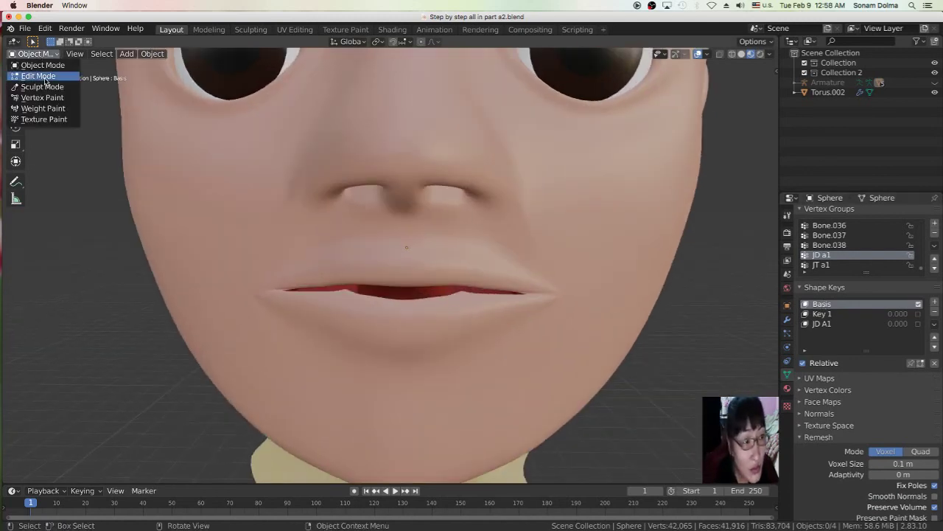
click(38, 76)
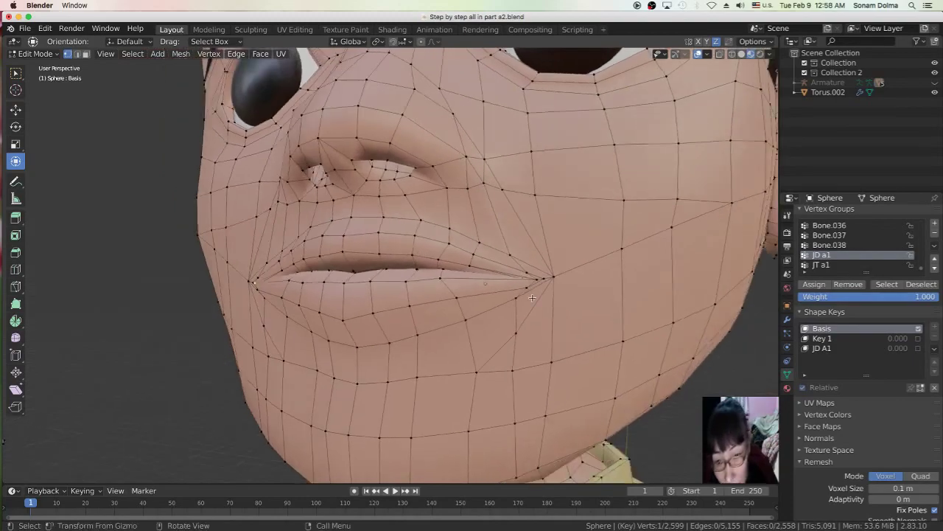